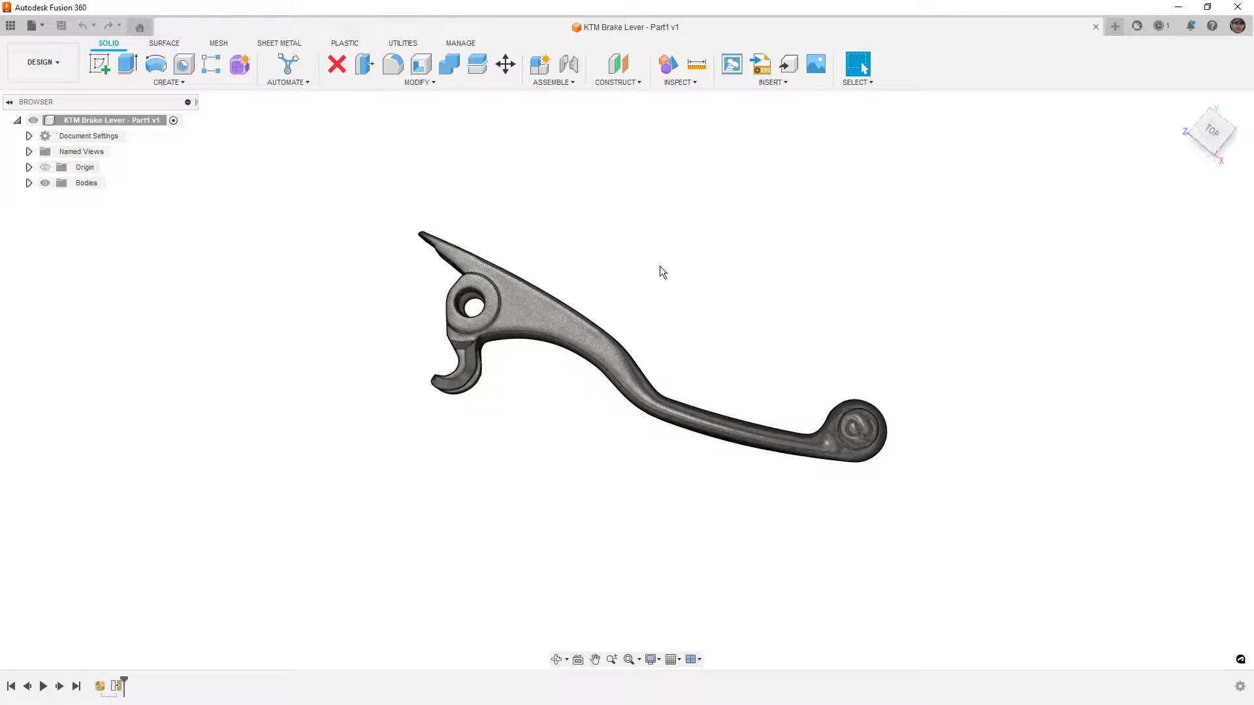
Inspect the lever's mesh density up close, comparing it before and after the last timeline feature by rolling the history back and forward
{"action": "middle_click_drag", "start_coordinate": [620, 451], "coordinate": [569, 374], "text": "shift"}
{"action": "key", "text": "Escape"}
{"action": "scroll", "coordinate": [652, 398], "scroll_direction": "up", "scroll_amount": 8}
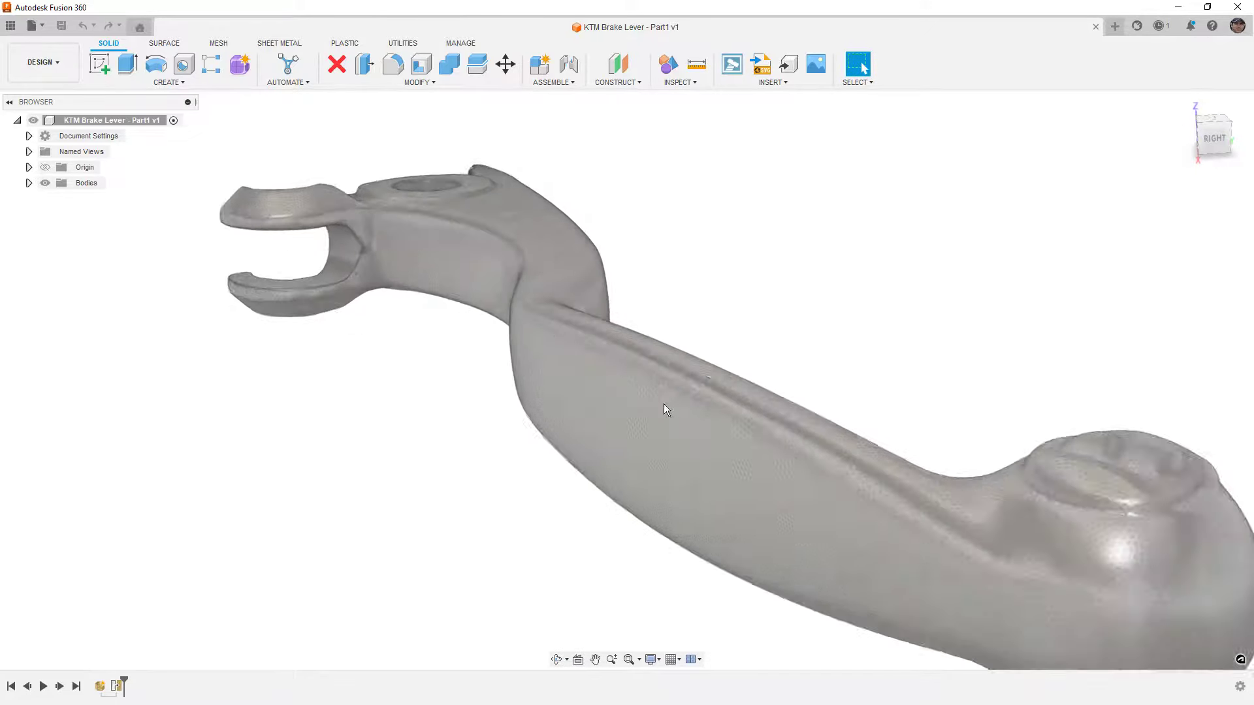
{"action": "scroll", "coordinate": [654, 385], "scroll_direction": "down", "scroll_amount": 2}
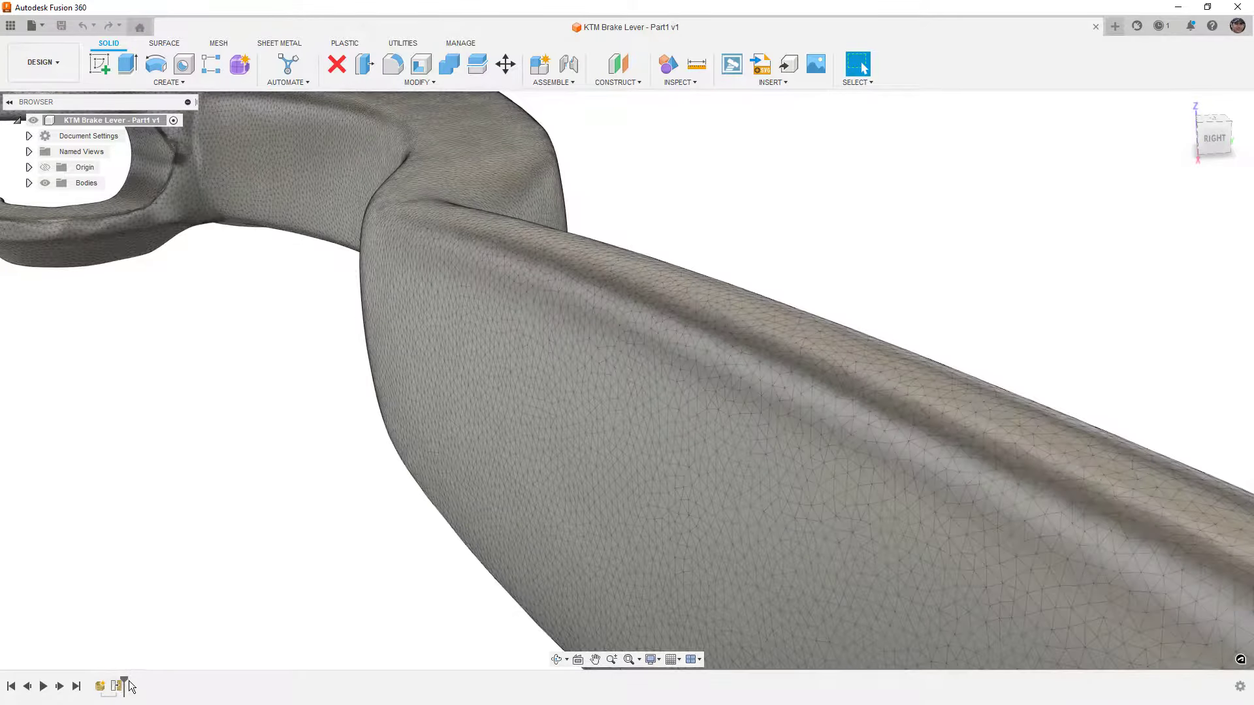
{"action": "left_click_drag", "start_coordinate": [121, 683], "coordinate": [108, 682]}
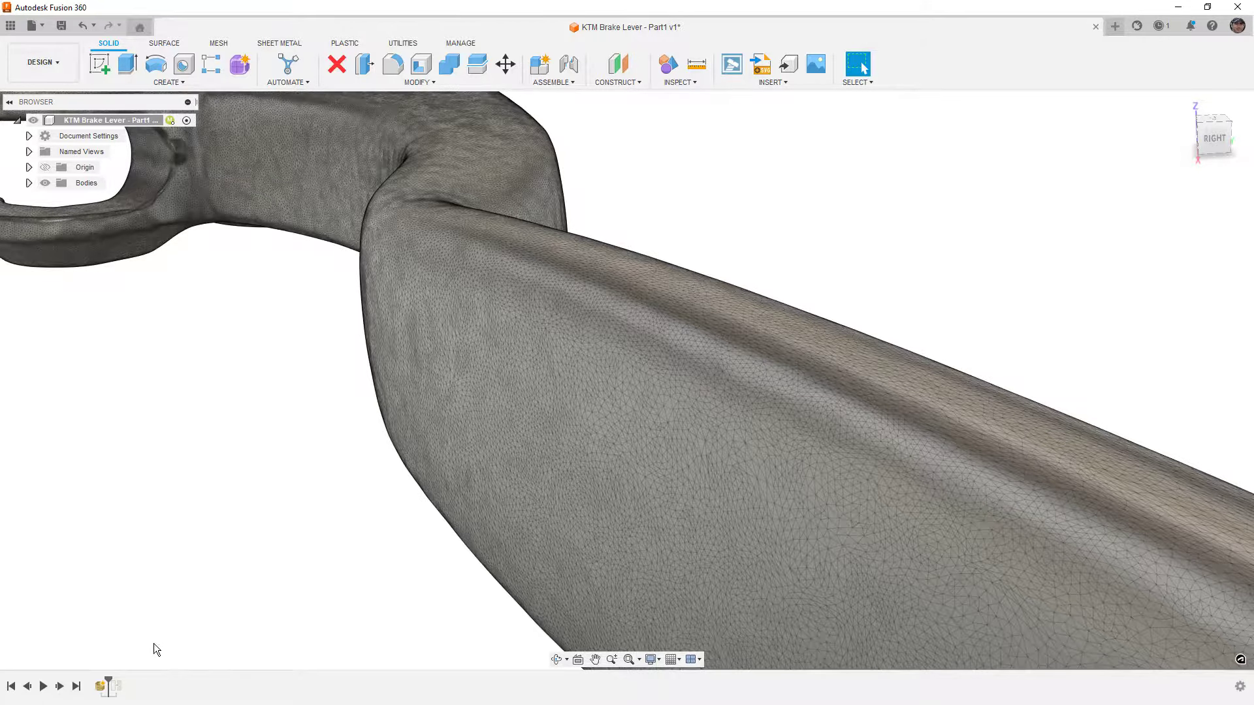
{"action": "left_click_drag", "start_coordinate": [110, 681], "coordinate": [121, 681]}
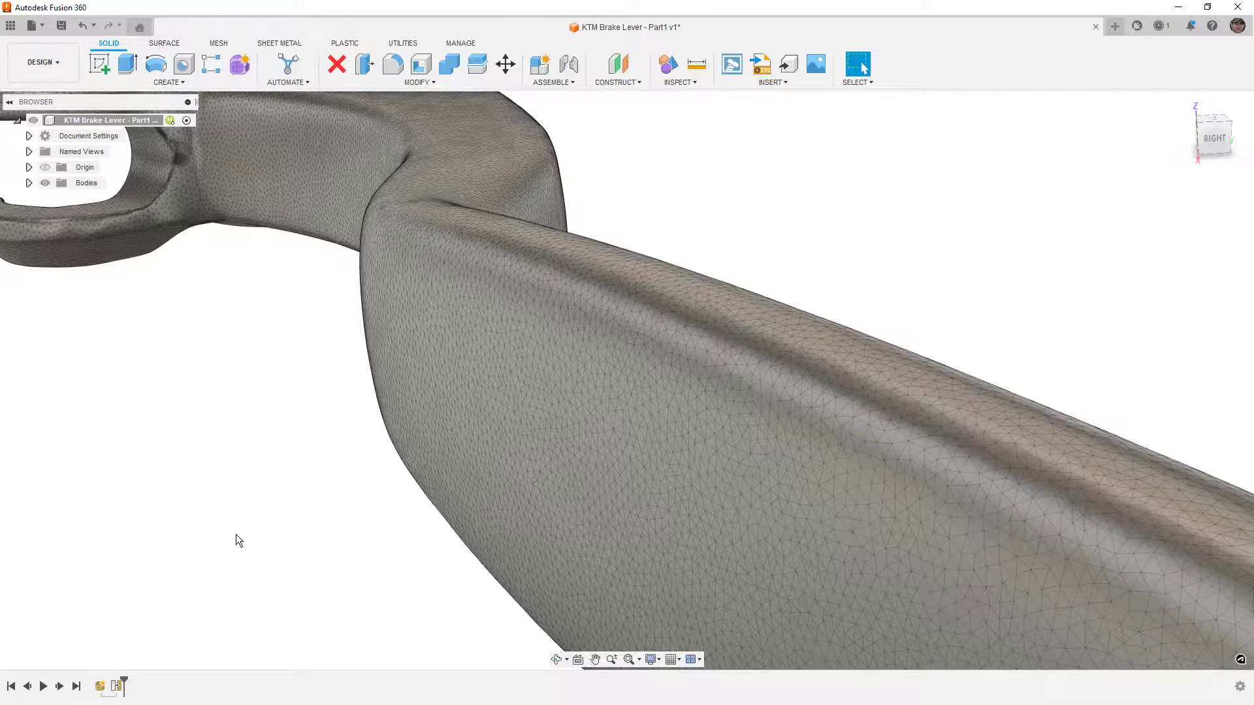
{"action": "scroll", "coordinate": [328, 394], "scroll_direction": "down", "scroll_amount": 5}
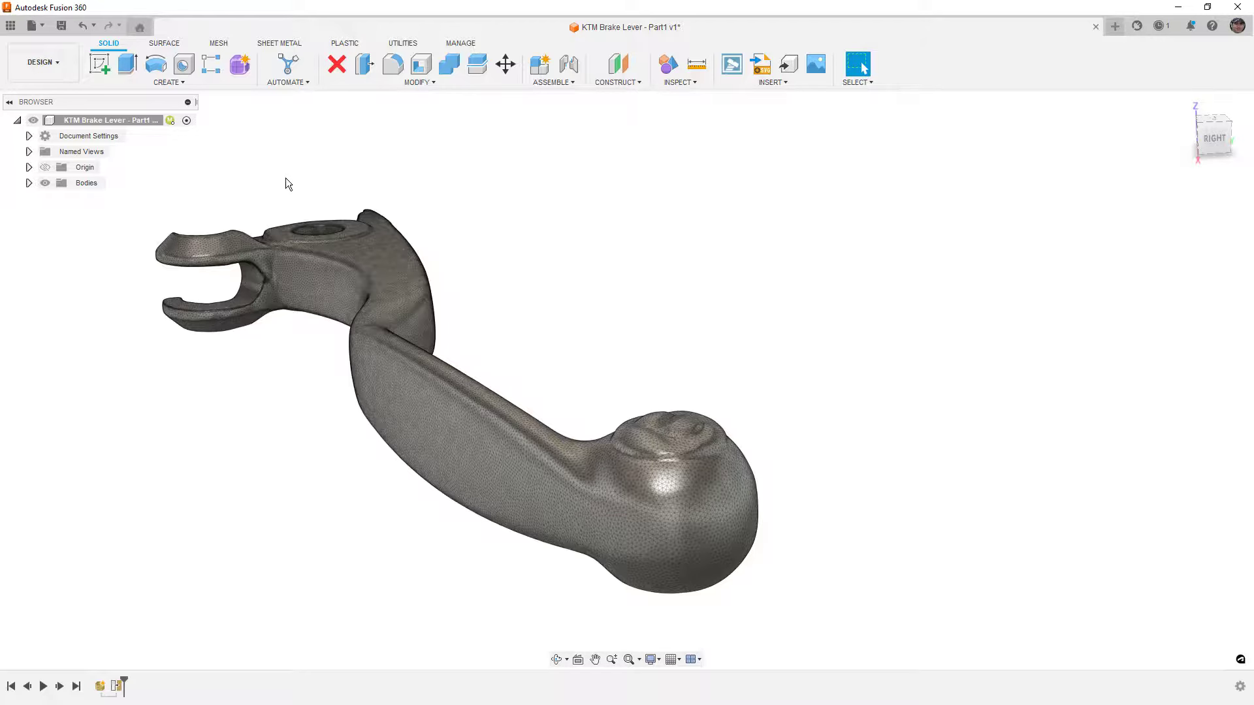
Create a mesh section sketch through the brake lever body near its bend, keeping the 0 mm offset and 0-degree angles
{"action": "left_click", "coordinate": [217, 43]}
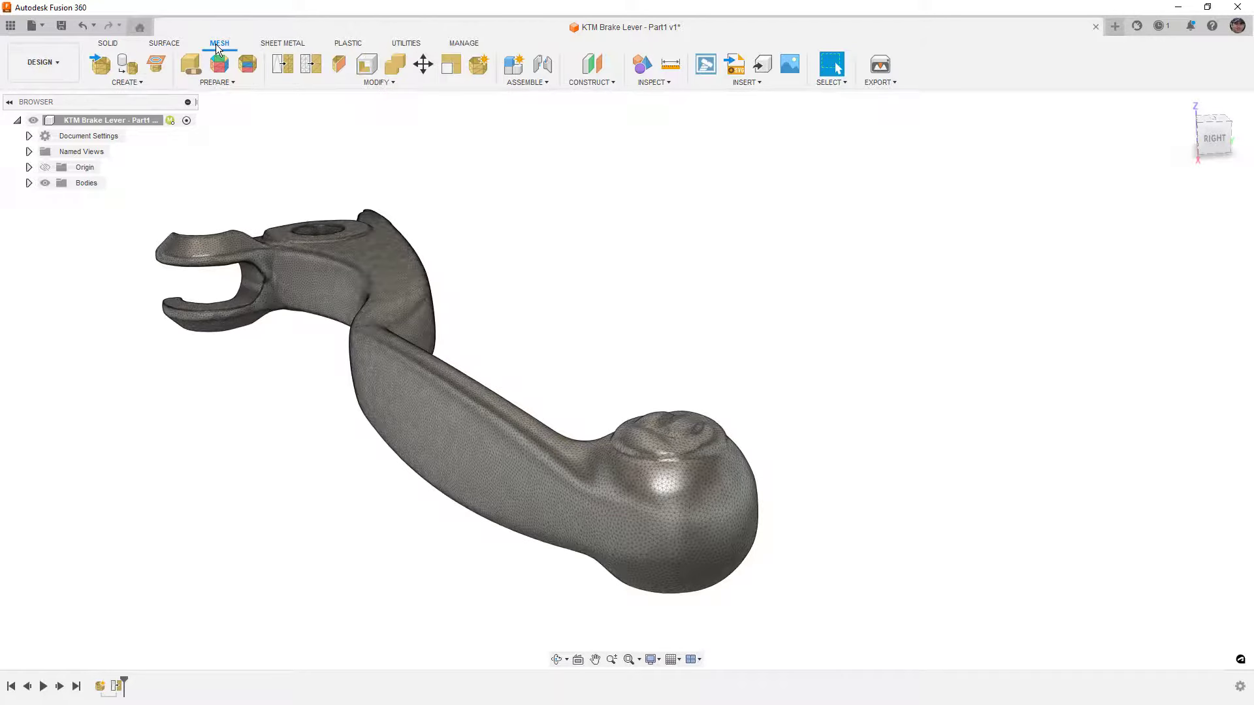
{"action": "left_click", "coordinate": [158, 65]}
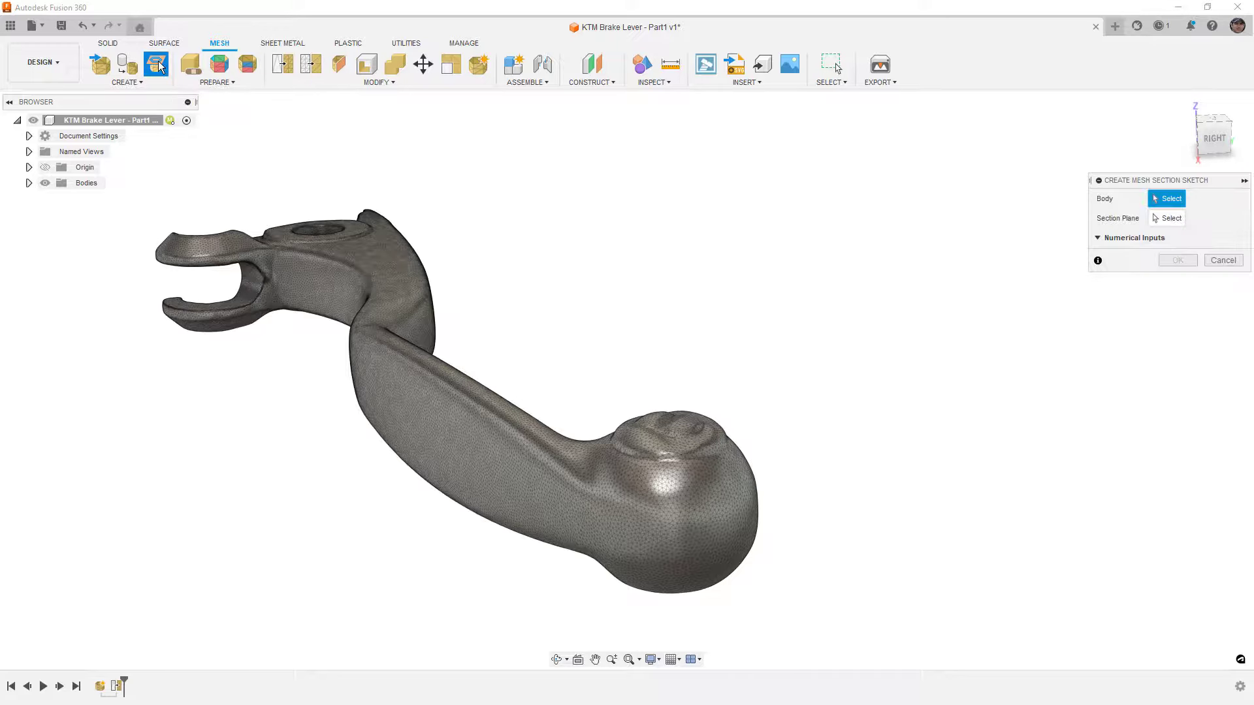
{"action": "left_click", "coordinate": [412, 377]}
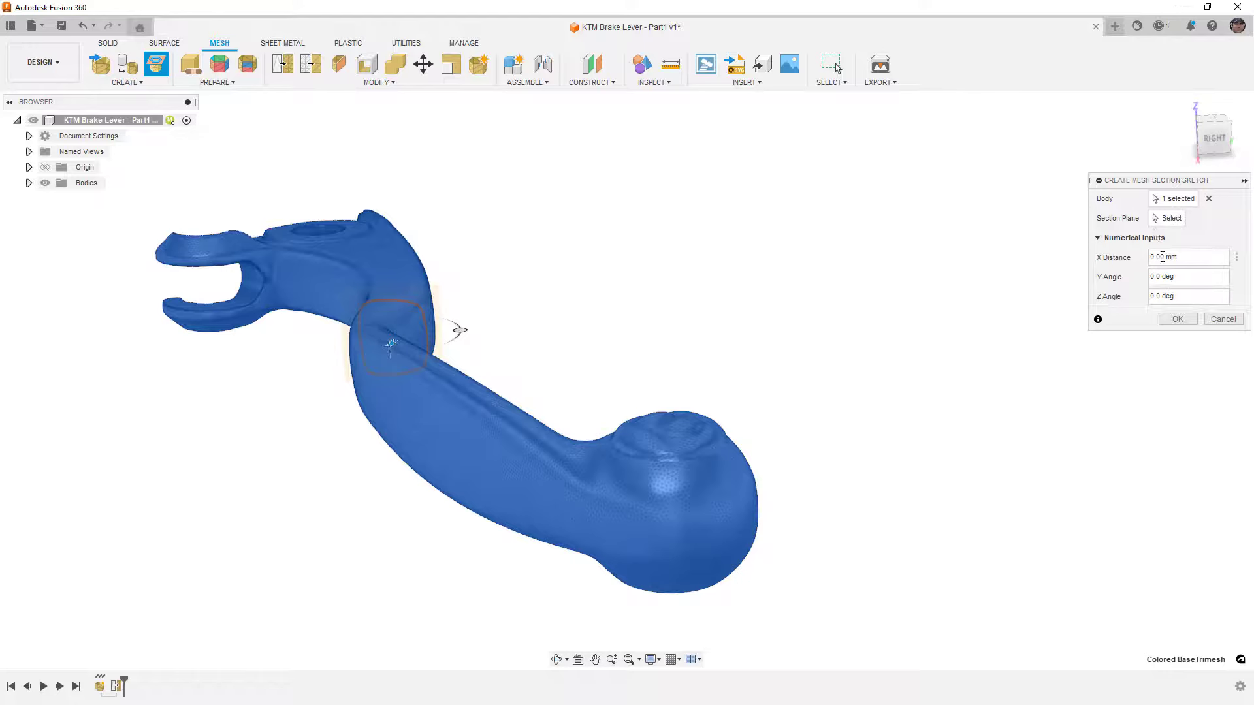
{"action": "left_click", "coordinate": [1177, 319]}
{"action": "middle_click_drag", "start_coordinate": [520, 347], "coordinate": [540, 366], "text": "shift"}
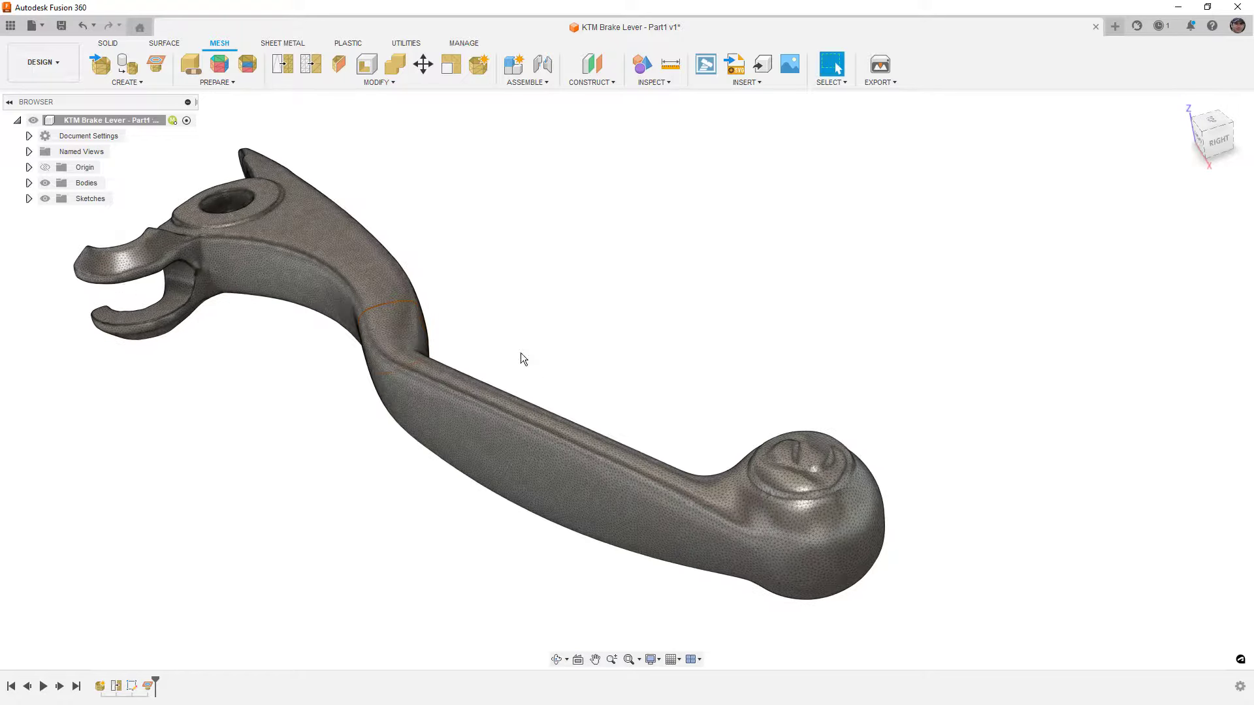
Hide the lever's mesh body and open the new section sketch for editing
{"action": "left_click", "coordinate": [29, 183]}
{"action": "left_click", "coordinate": [57, 198]}
{"action": "left_click", "coordinate": [29, 215]}
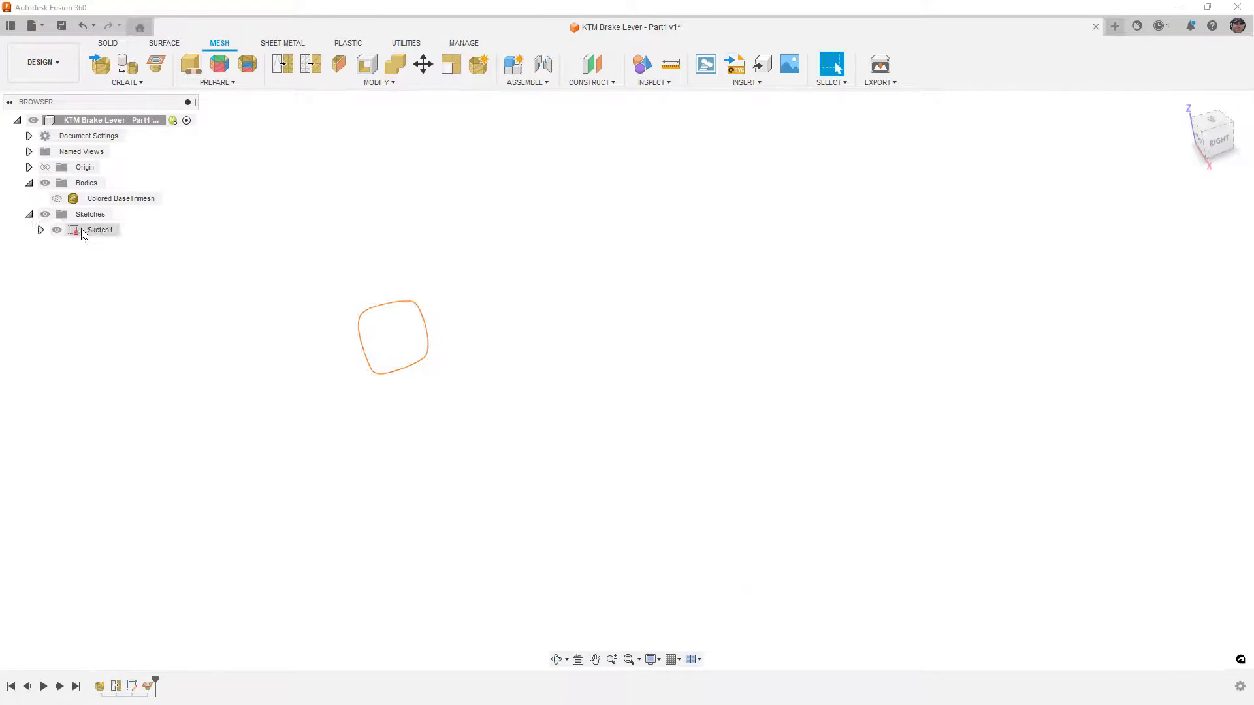
{"action": "double_click", "coordinate": [74, 232]}
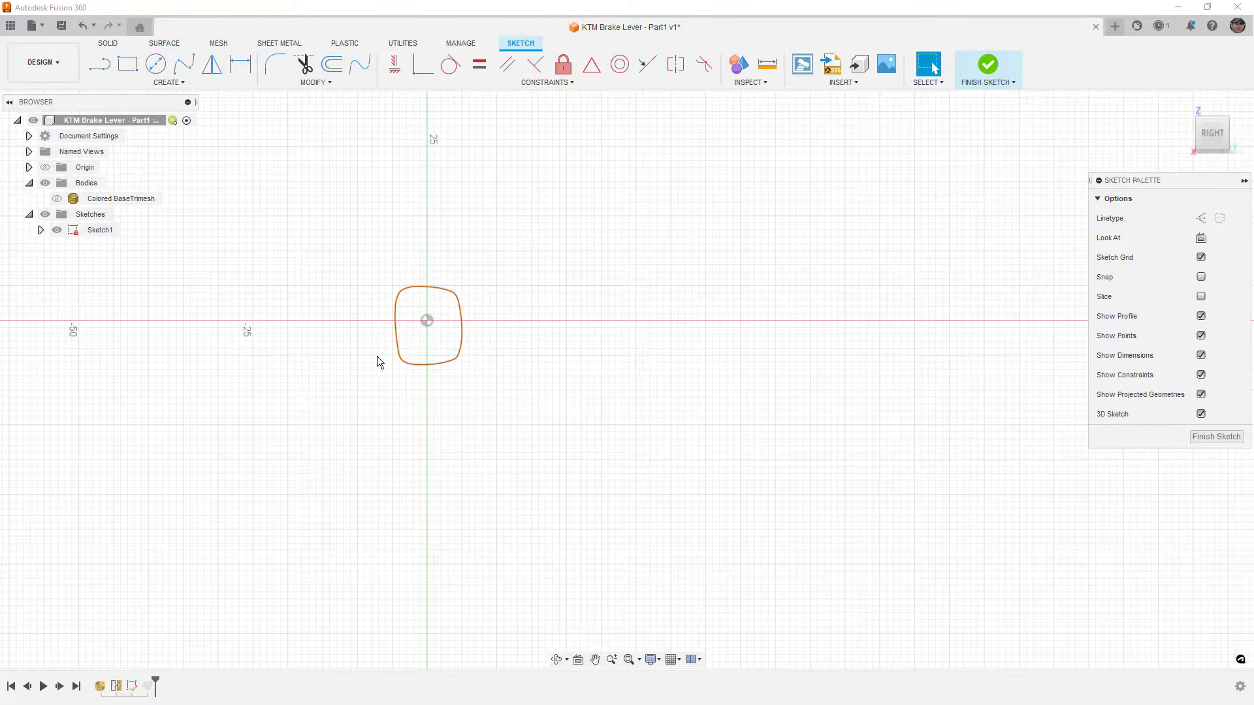
{"action": "scroll", "coordinate": [390, 352], "scroll_direction": "up", "scroll_amount": 6}
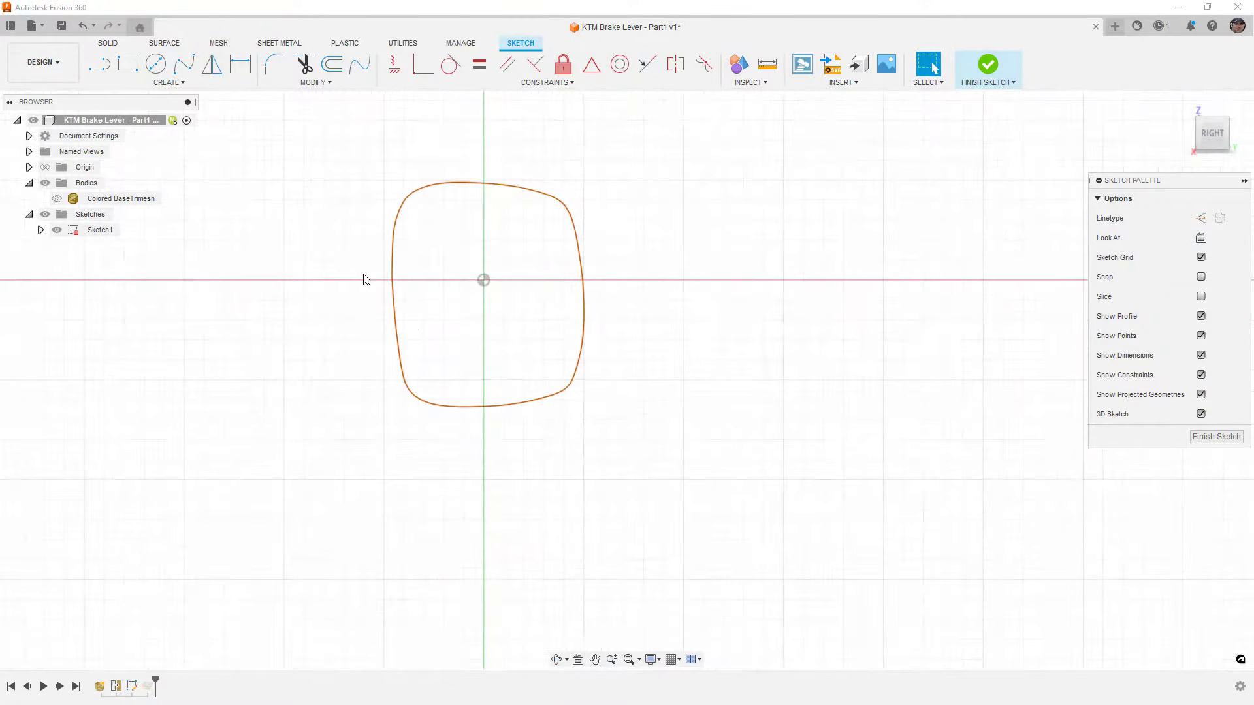
Fit a closed spline to the mesh section outline with a spline fit tolerance of 0.01 mm
{"action": "left_click", "coordinate": [203, 84]}
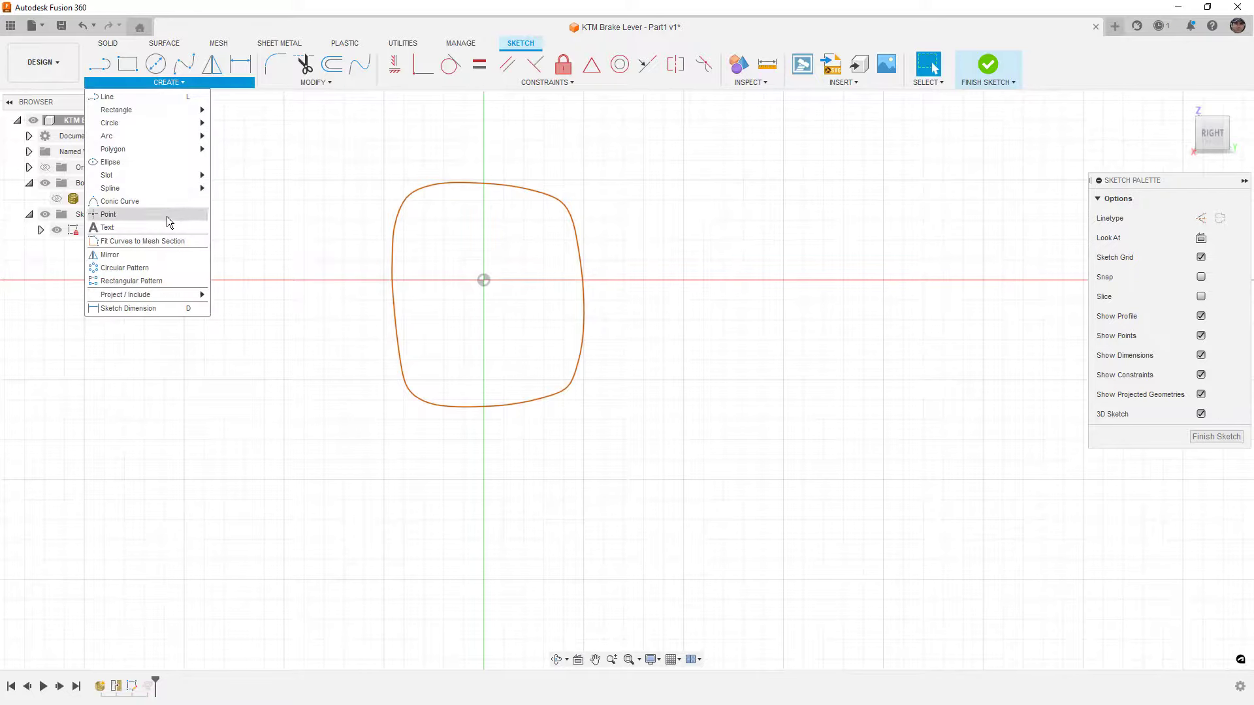
{"action": "left_click", "coordinate": [157, 243]}
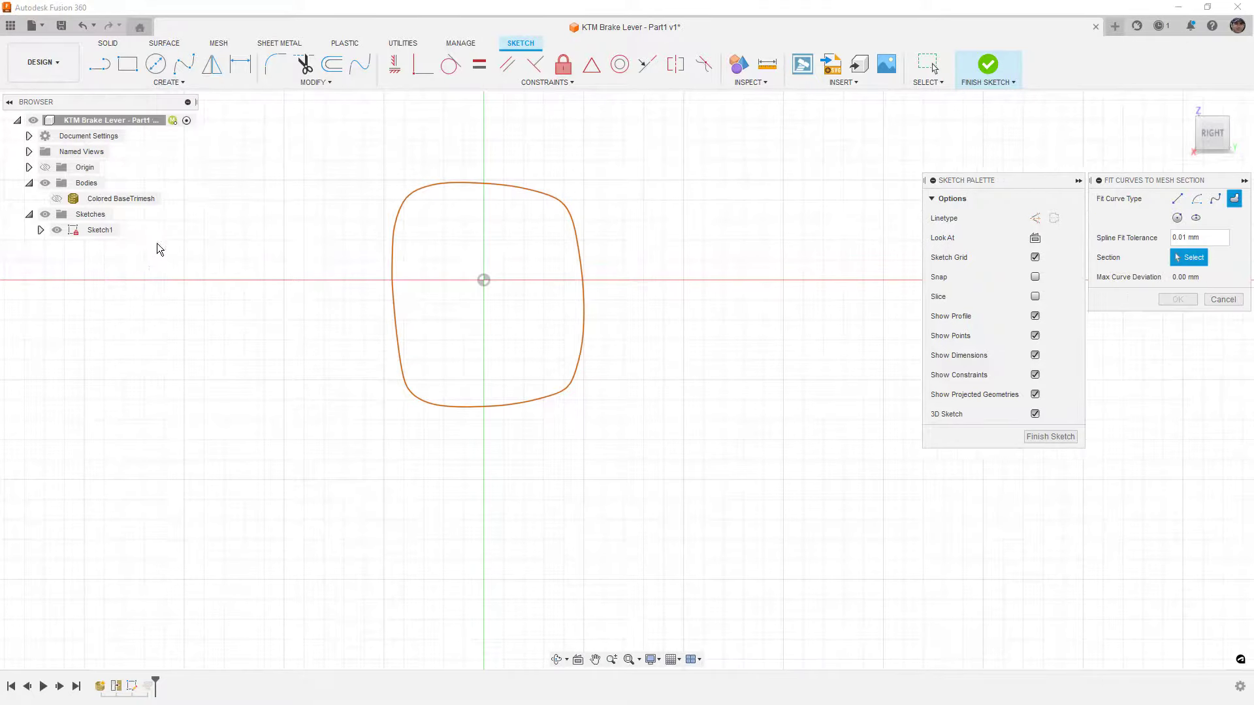
{"action": "left_click", "coordinate": [486, 184]}
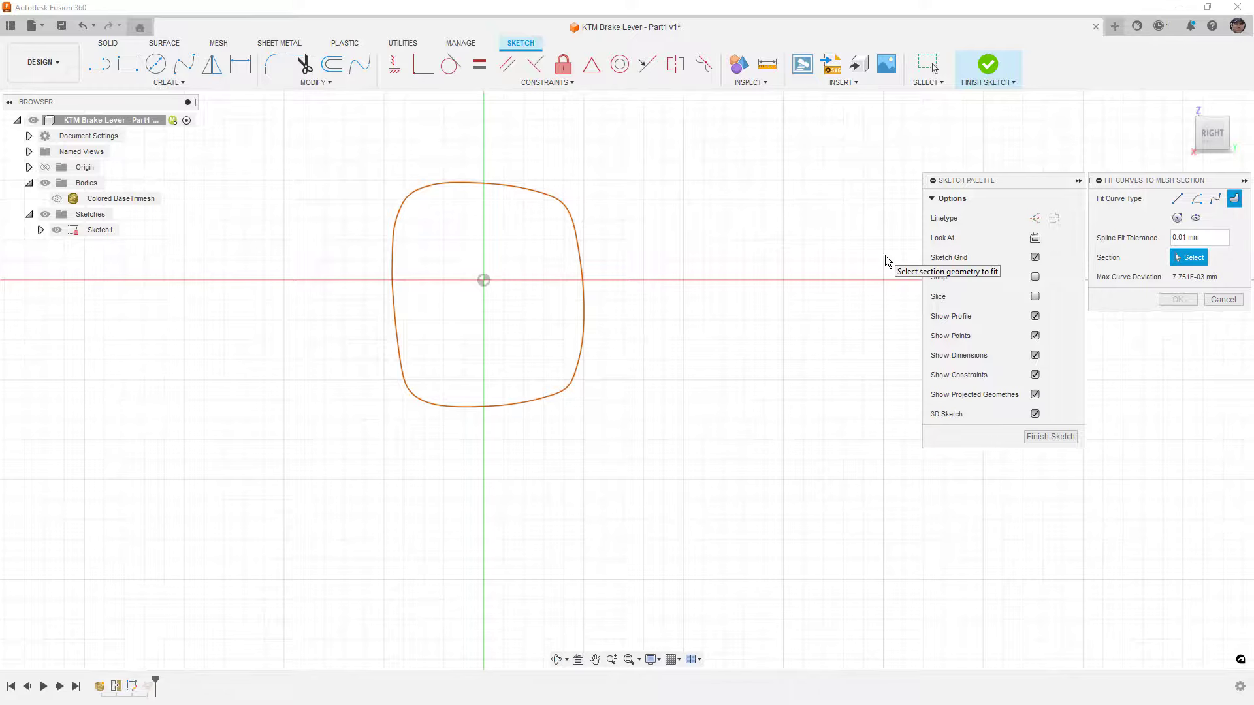
Fit a second closed spline to the same mesh section with the spline fit tolerance set to 1 mm
{"action": "left_click", "coordinate": [545, 196]}
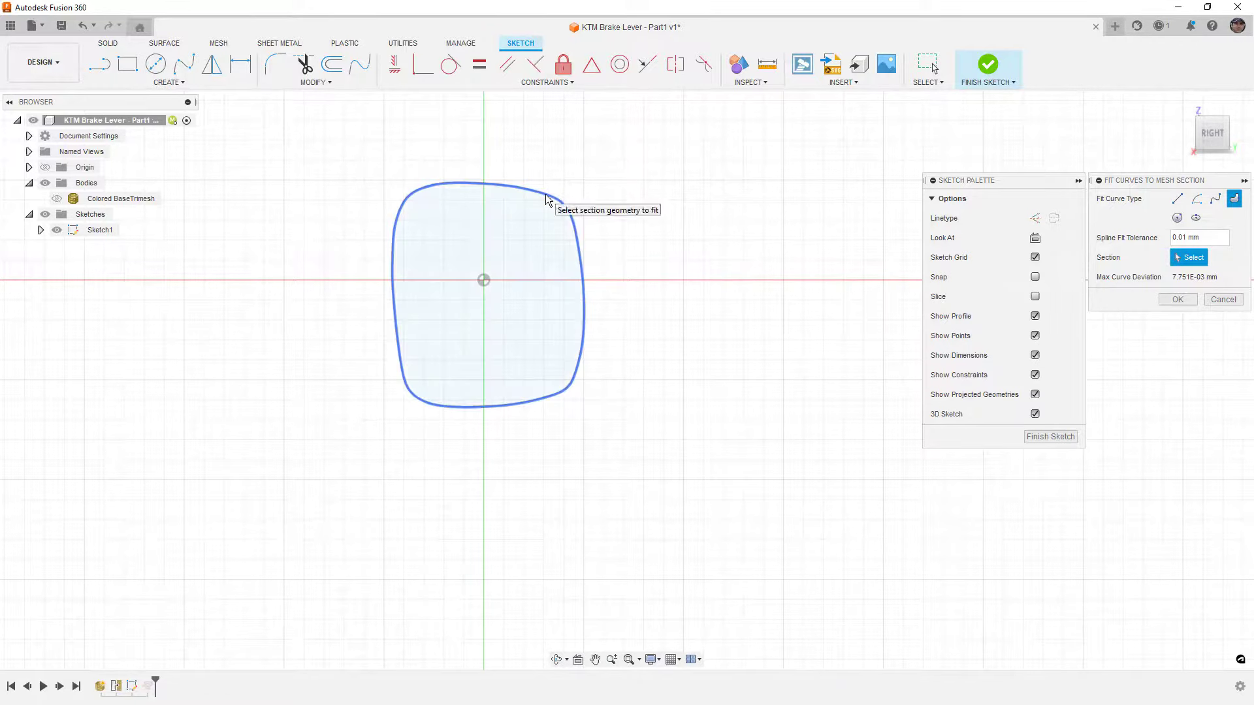
{"action": "left_click", "coordinate": [1192, 238]}
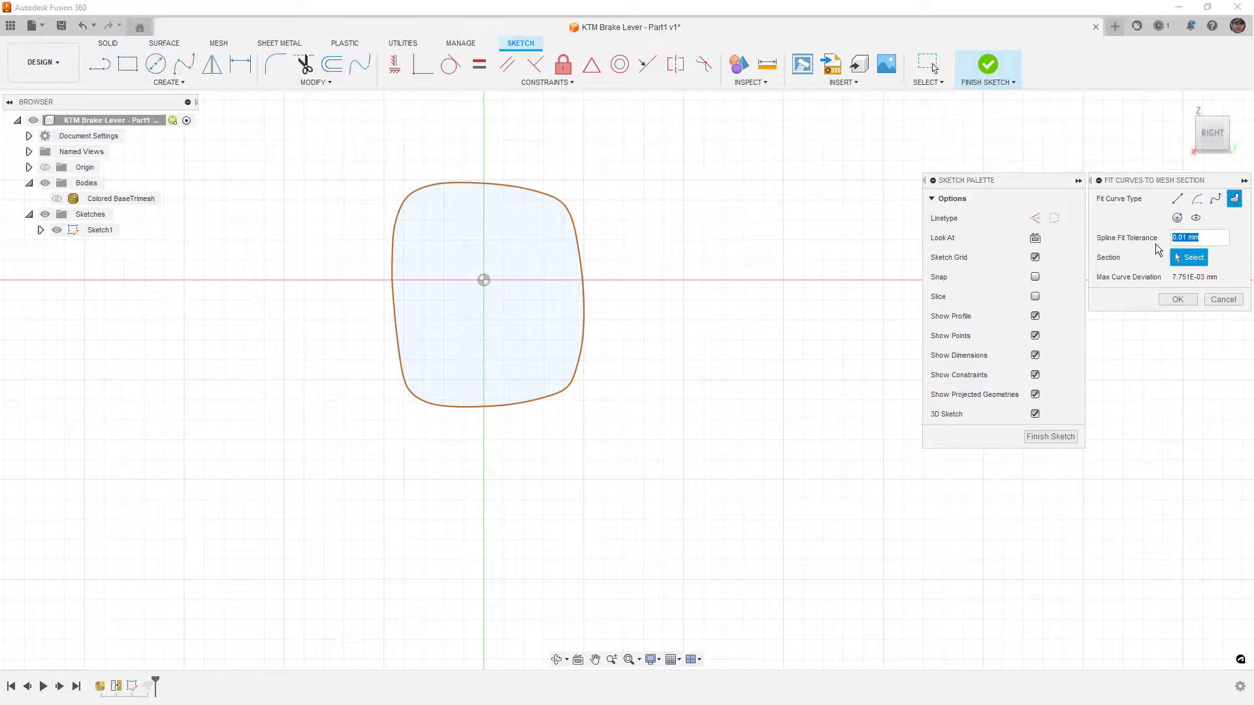
{"action": "type", "text": "1"}
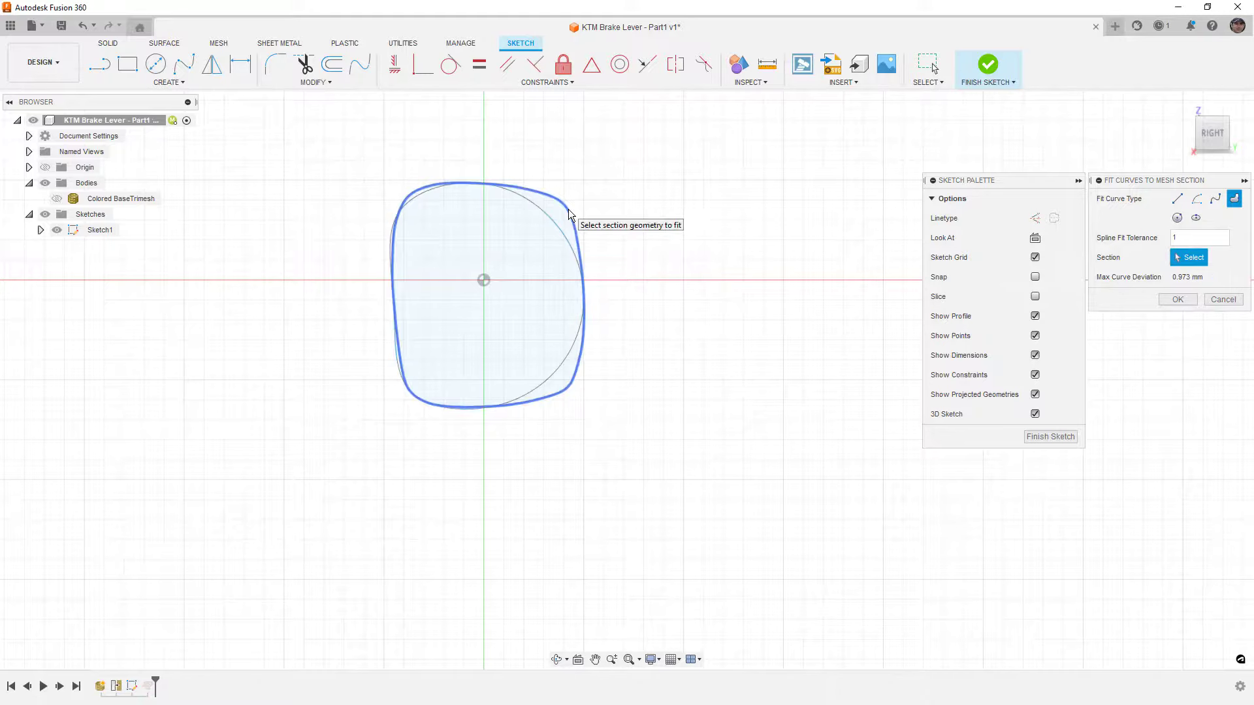
{"action": "left_click", "coordinate": [1177, 299]}
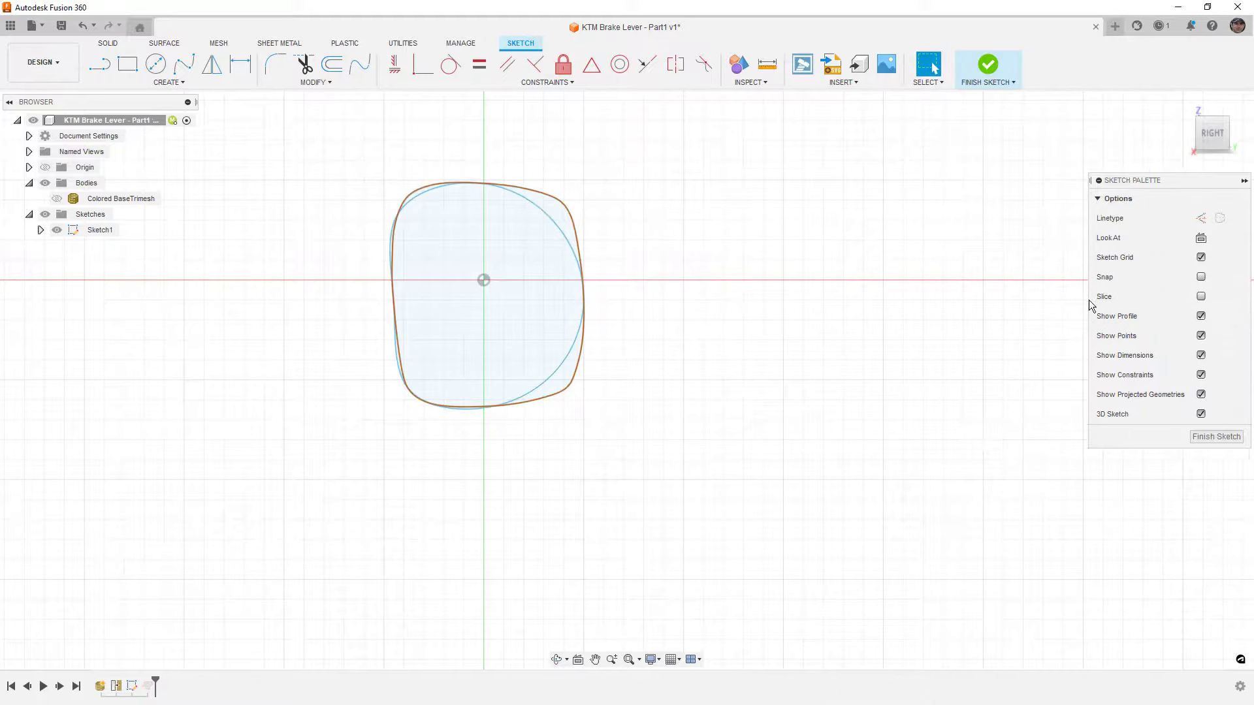
Hide the mesh section and display the 0.01 mm tolerance spline's curvature comb with density 142 and scale 3.5
{"action": "left_click", "coordinate": [40, 230]}
{"action": "left_click", "coordinate": [67, 247]}
{"action": "scroll", "coordinate": [576, 203], "scroll_direction": "up", "scroll_amount": 2}
{"action": "left_click", "coordinate": [552, 230]}
{"action": "left_click_drag", "start_coordinate": [551, 229], "coordinate": [559, 202]}
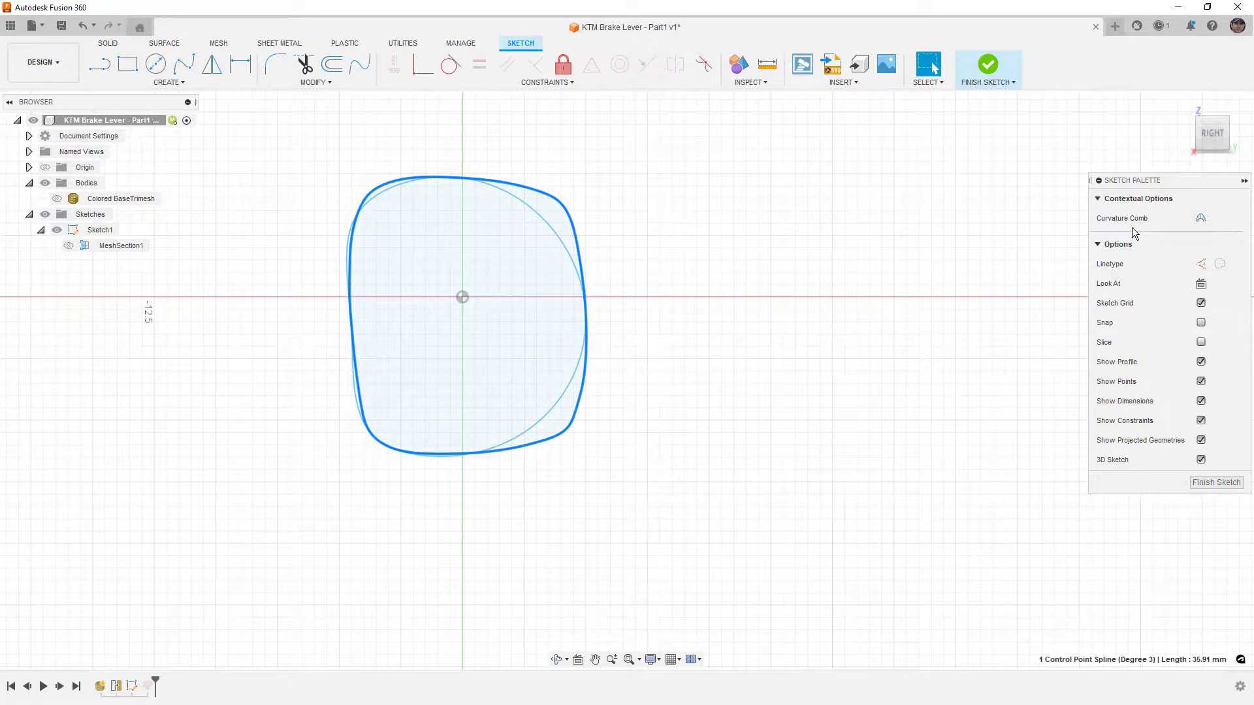
{"action": "left_click", "coordinate": [1200, 218]}
{"action": "scroll", "coordinate": [798, 359], "scroll_direction": "down", "scroll_amount": 2}
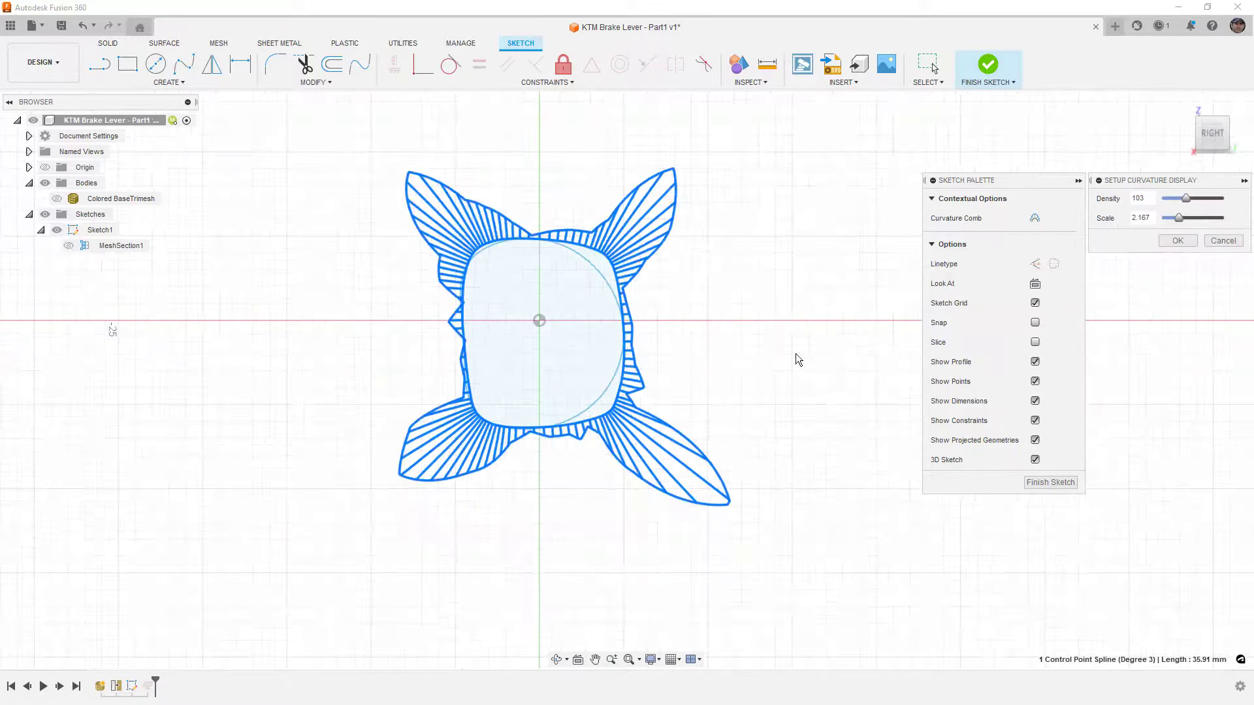
{"action": "mouse_move", "coordinate": [1185, 198]}
{"action": "left_mouse_down"}
{"action": "mouse_move", "coordinate": [1196, 198]}
{"action": "mouse_move", "coordinate": [1189, 219]}
{"action": "left_mouse_up"}
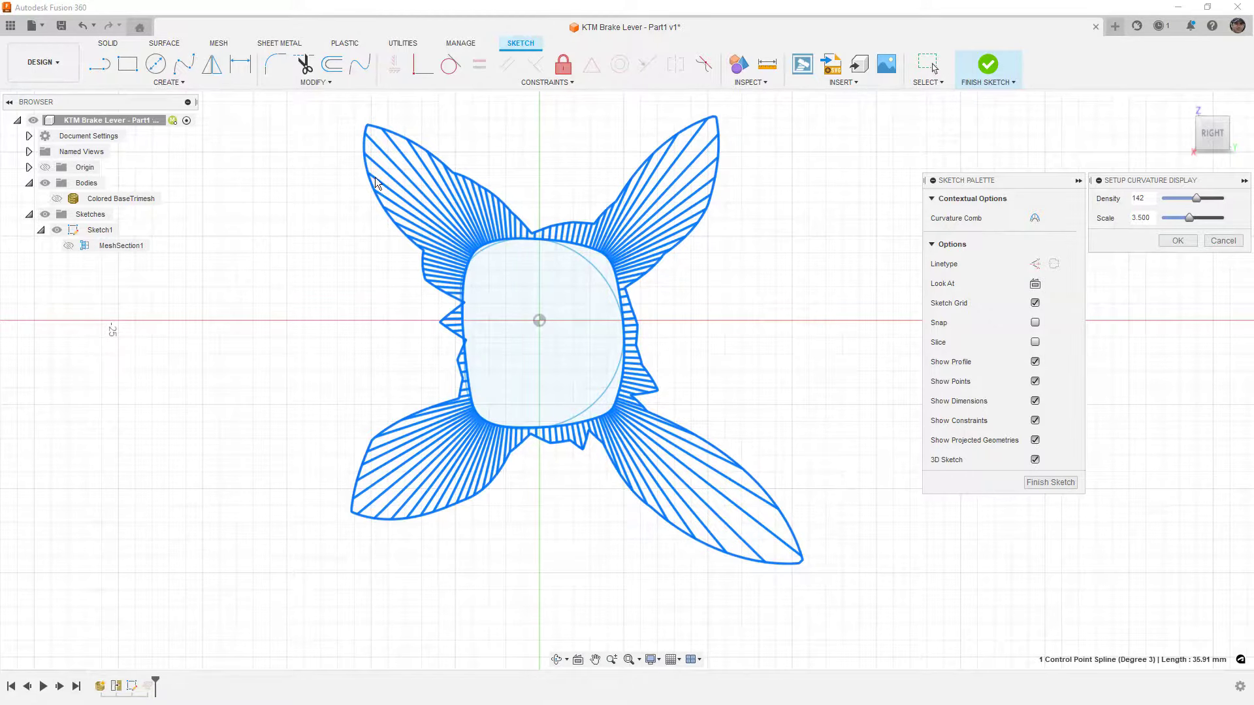
Show the mesh section again, examine the tighter spline against it up close, and cancel the curvature display
{"action": "left_click", "coordinate": [68, 247]}
{"action": "scroll", "coordinate": [554, 257], "scroll_direction": "up", "scroll_amount": 5}
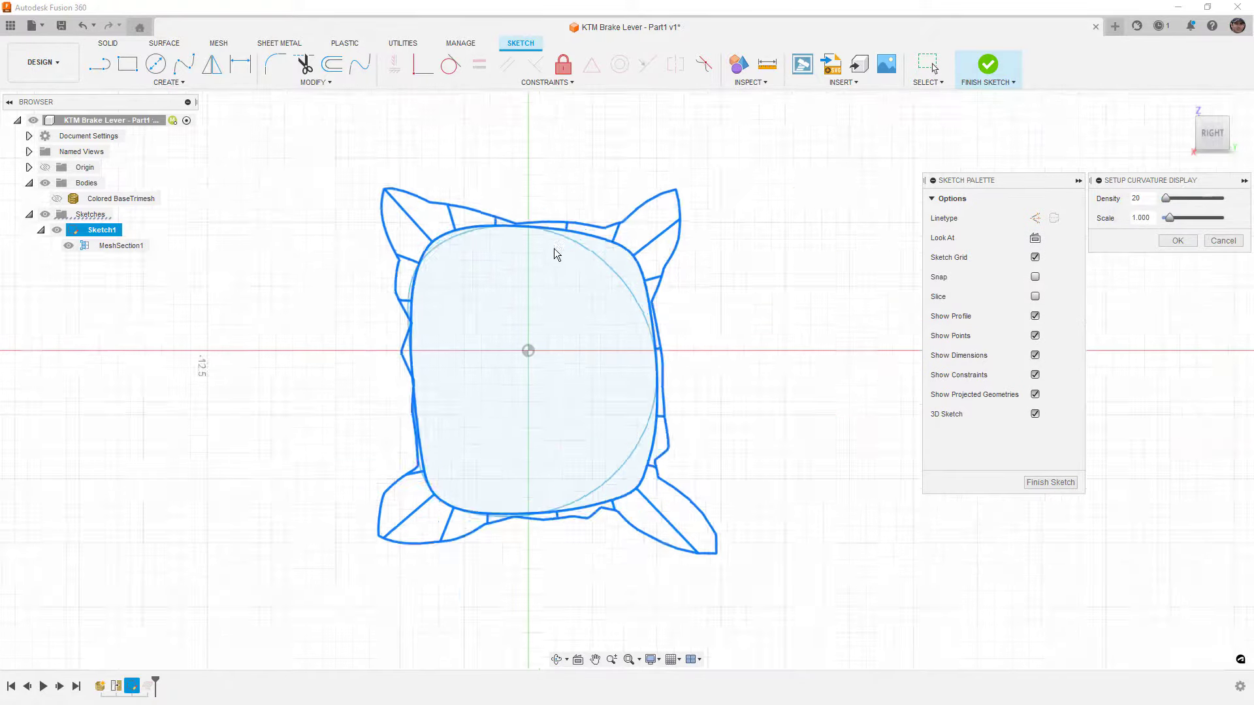
{"action": "scroll", "coordinate": [411, 383], "scroll_direction": "up", "scroll_amount": 3}
{"action": "scroll", "coordinate": [414, 341], "scroll_direction": "down", "scroll_amount": 3}
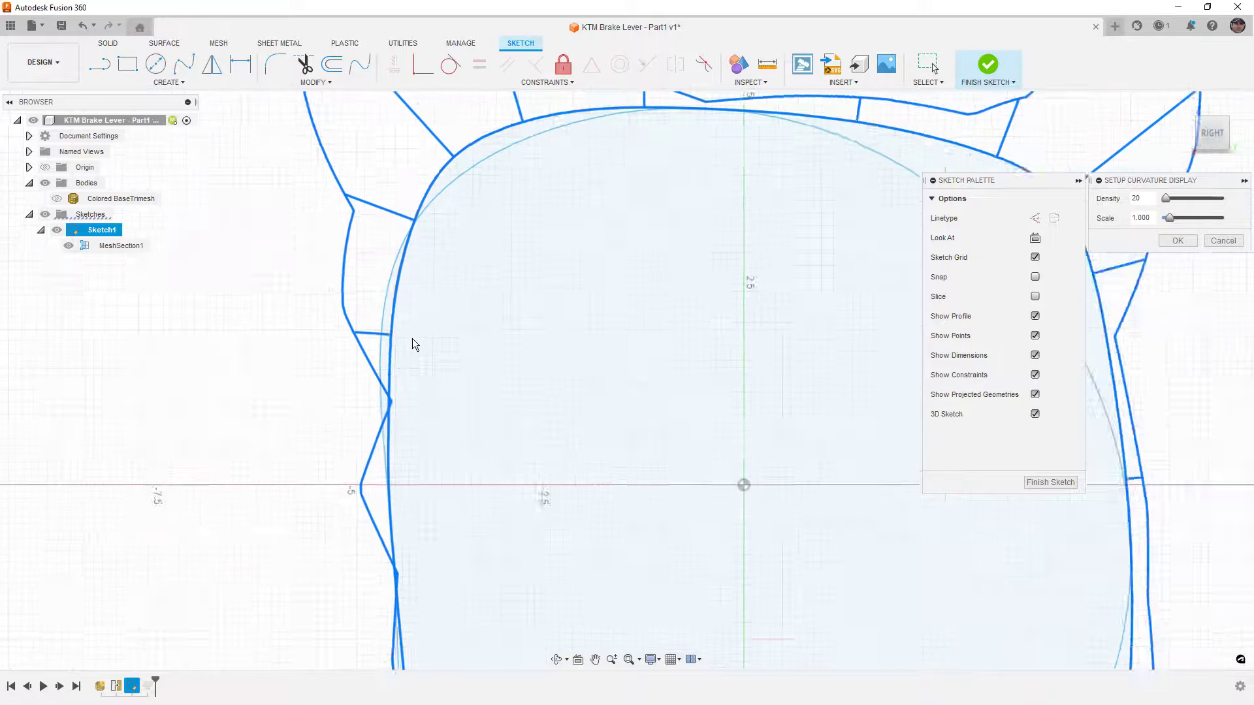
{"action": "scroll", "coordinate": [412, 346], "scroll_direction": "down", "scroll_amount": 5}
{"action": "left_click", "coordinate": [1223, 240]}
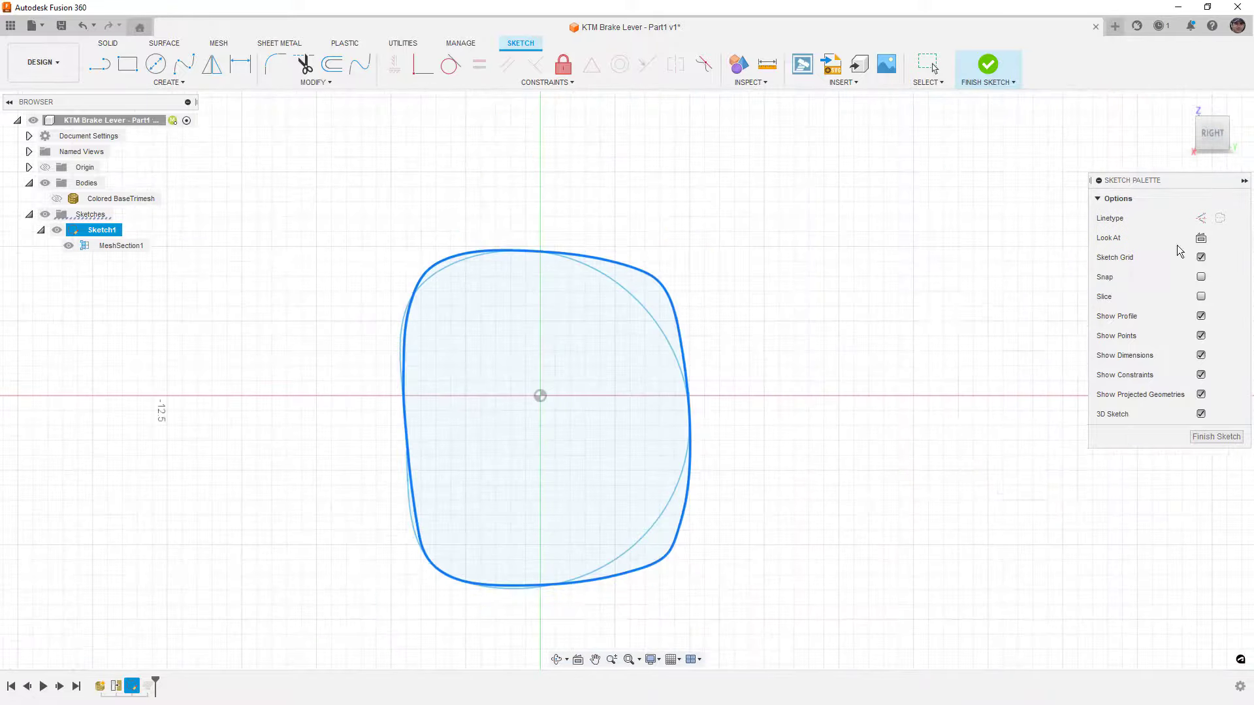
Display the curvature comb on the spline fitted with the 1 mm tolerance
{"action": "left_click", "coordinate": [602, 279]}
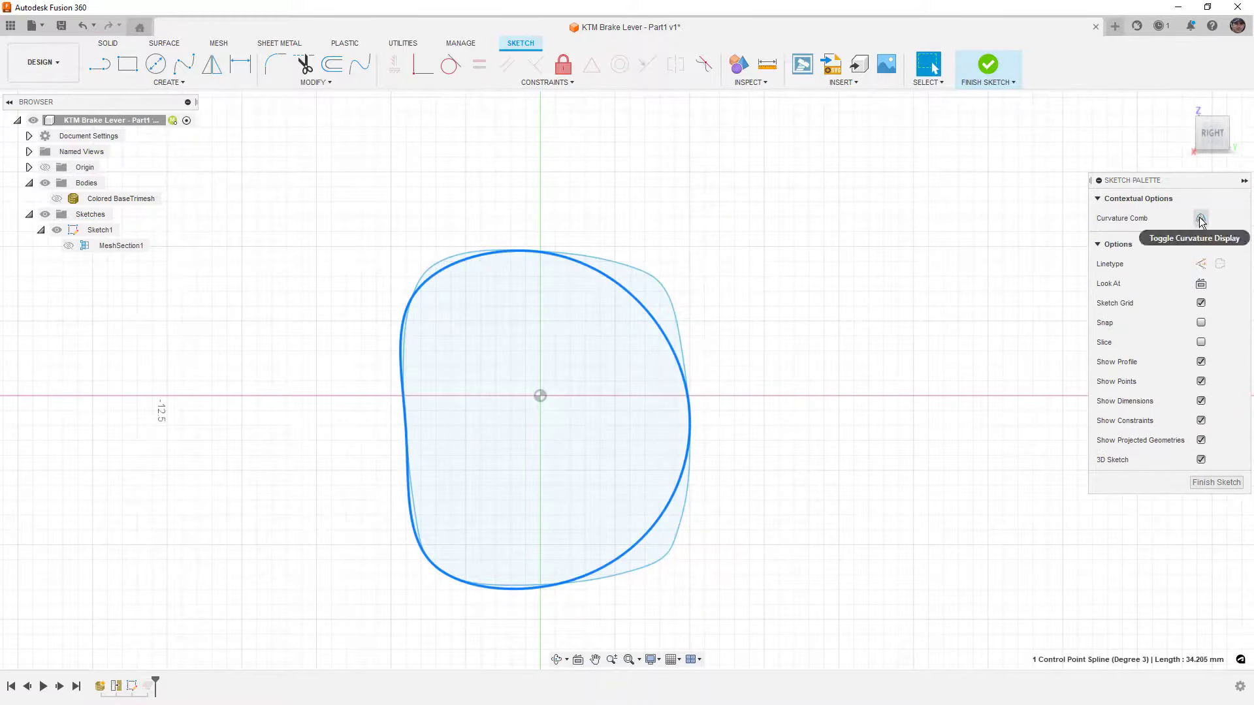
{"action": "left_click", "coordinate": [1200, 217]}
{"action": "left_click", "coordinate": [1177, 240]}
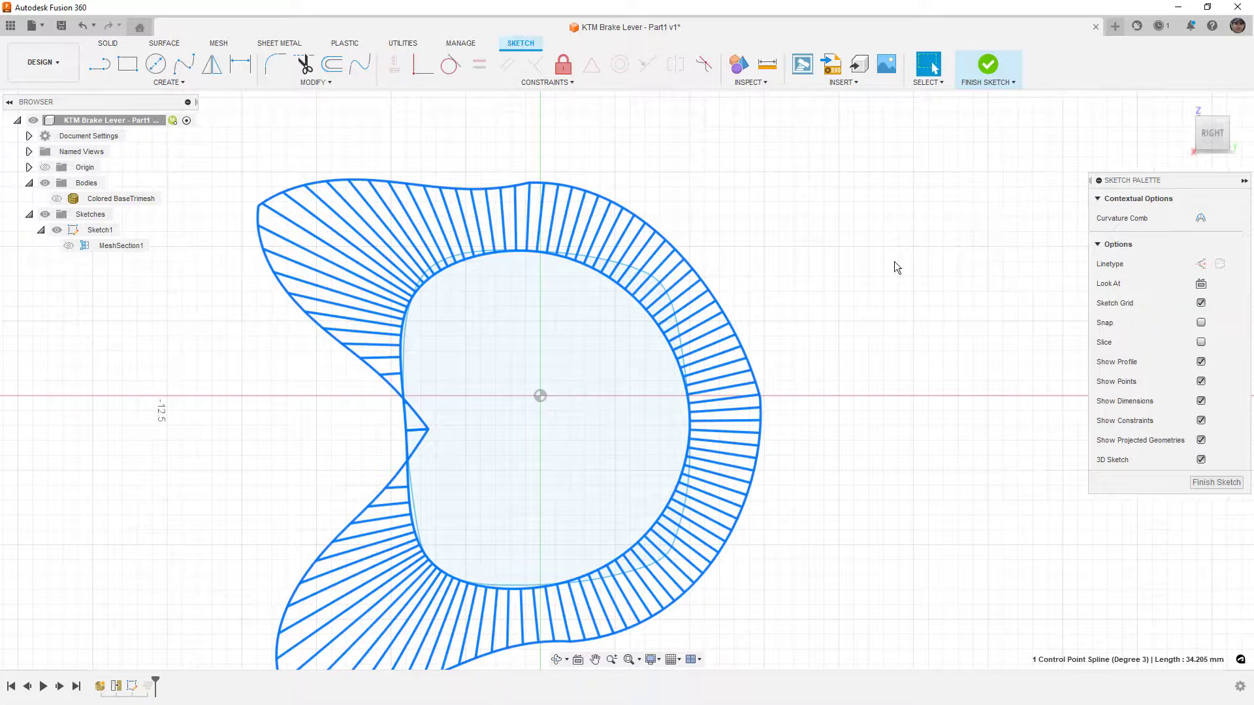
Show the mesh section and examine how the 1 mm tolerance spline and its curvature comb follow the outline
{"action": "left_click", "coordinate": [68, 246]}
{"action": "left_click", "coordinate": [101, 230]}
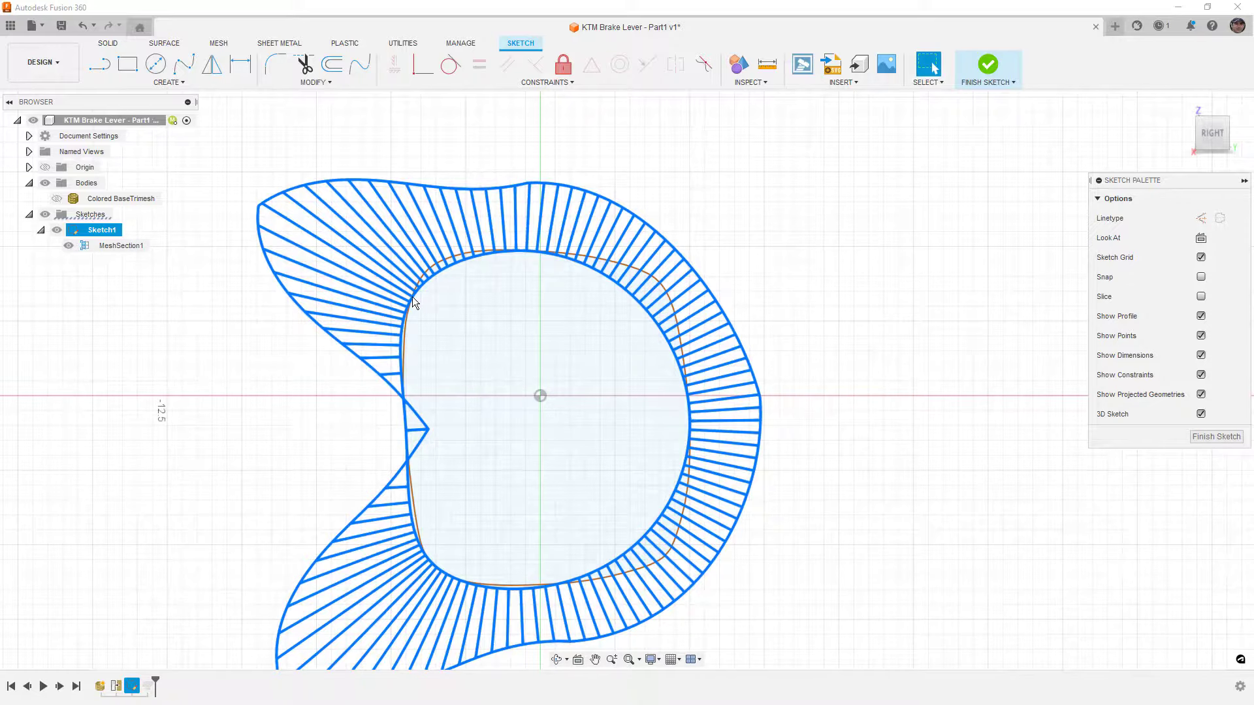
{"action": "scroll", "coordinate": [401, 399], "scroll_direction": "up", "scroll_amount": 5}
{"action": "scroll", "coordinate": [402, 399], "scroll_direction": "up", "scroll_amount": 3}
{"action": "scroll", "coordinate": [411, 418], "scroll_direction": "down", "scroll_amount": 4}
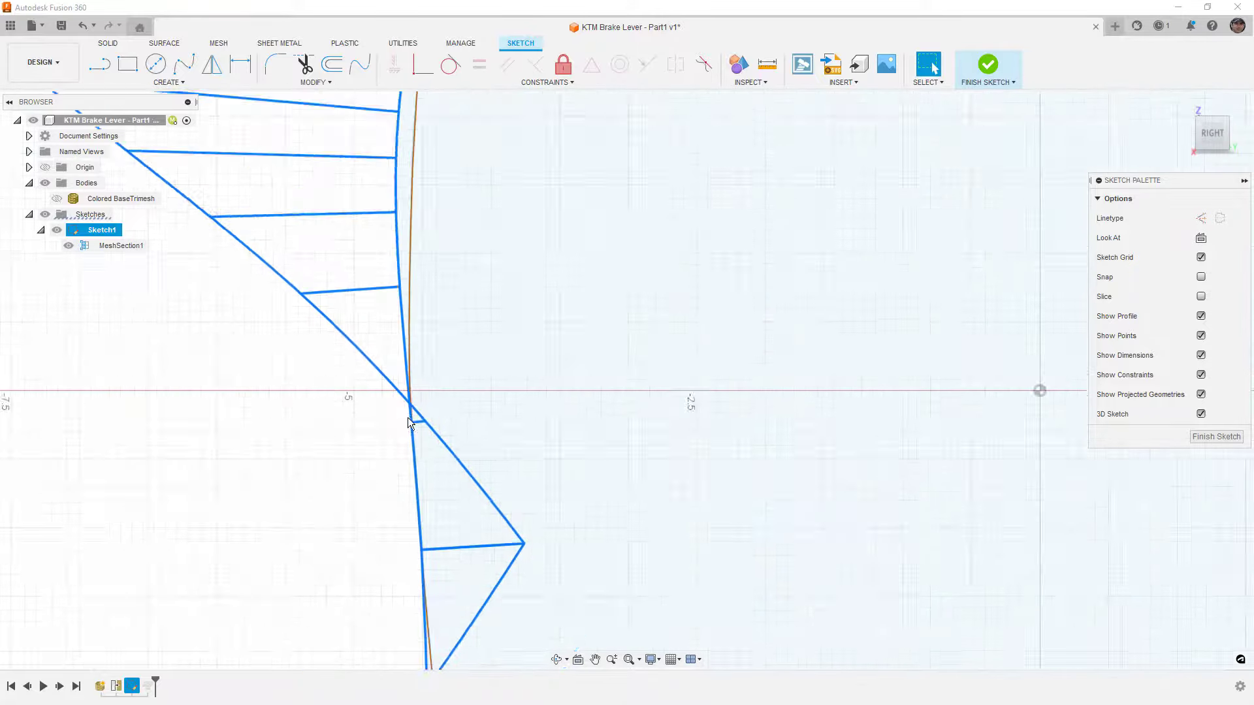
{"action": "scroll", "coordinate": [473, 499], "scroll_direction": "down", "scroll_amount": 10}
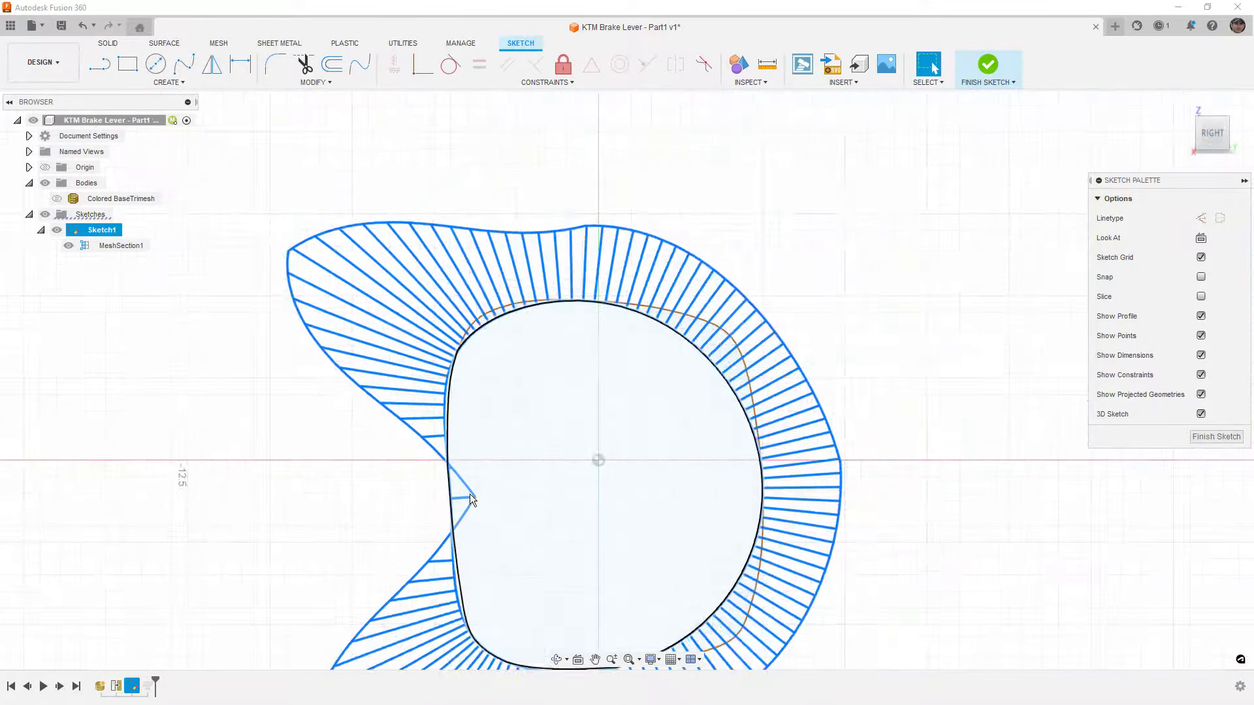
{"action": "middle_click_drag", "start_coordinate": [470, 492], "coordinate": [481, 442]}
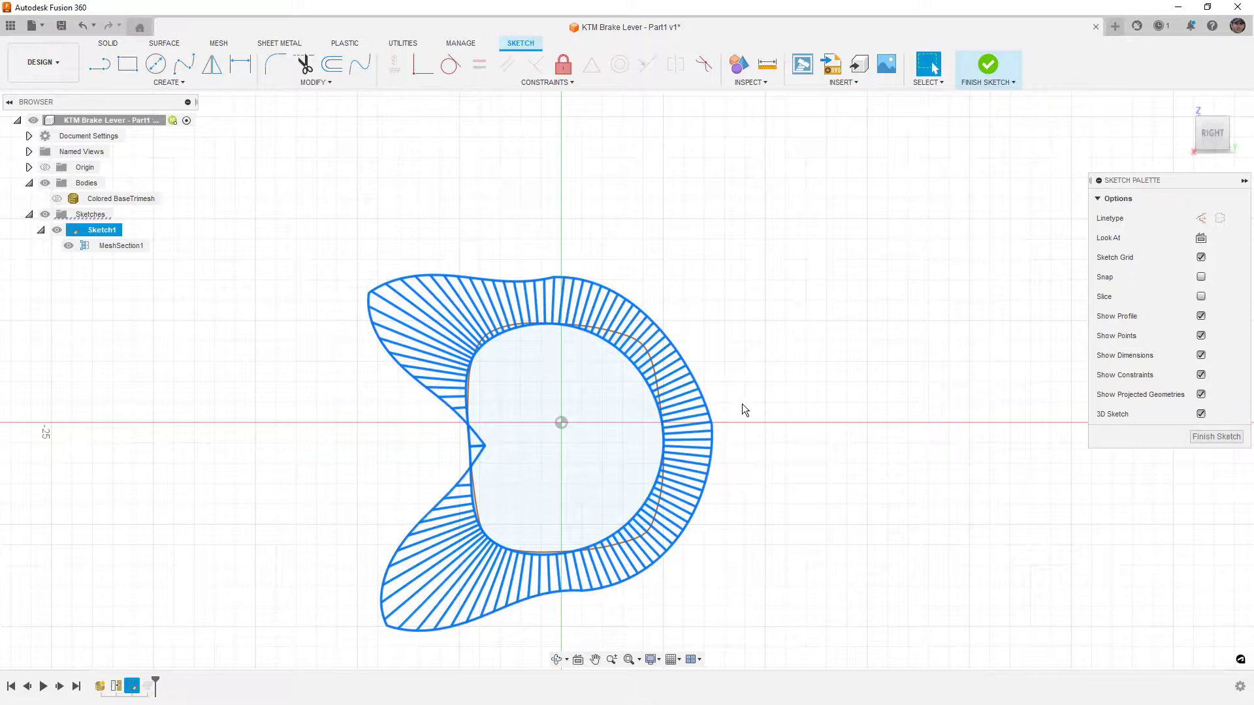
Delete the spline fitted with the 1 mm tolerance and hide the mesh section
{"action": "left_click", "coordinate": [624, 371]}
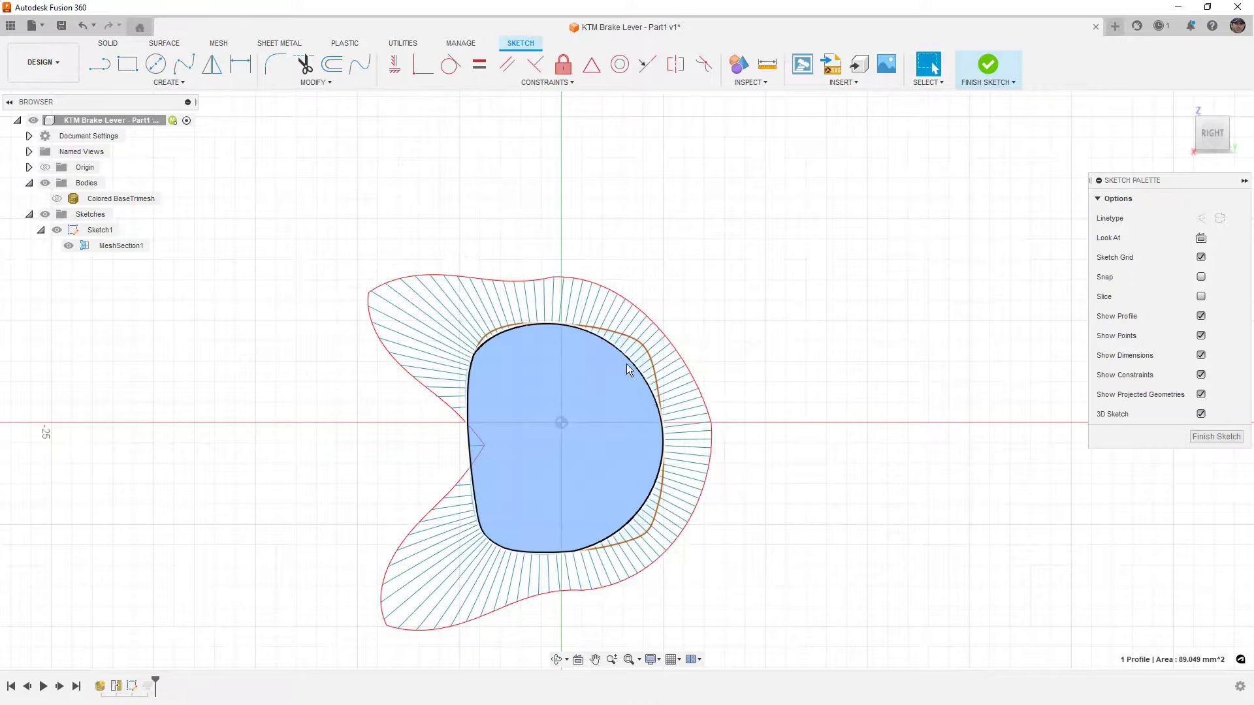
{"action": "left_click", "coordinate": [628, 361]}
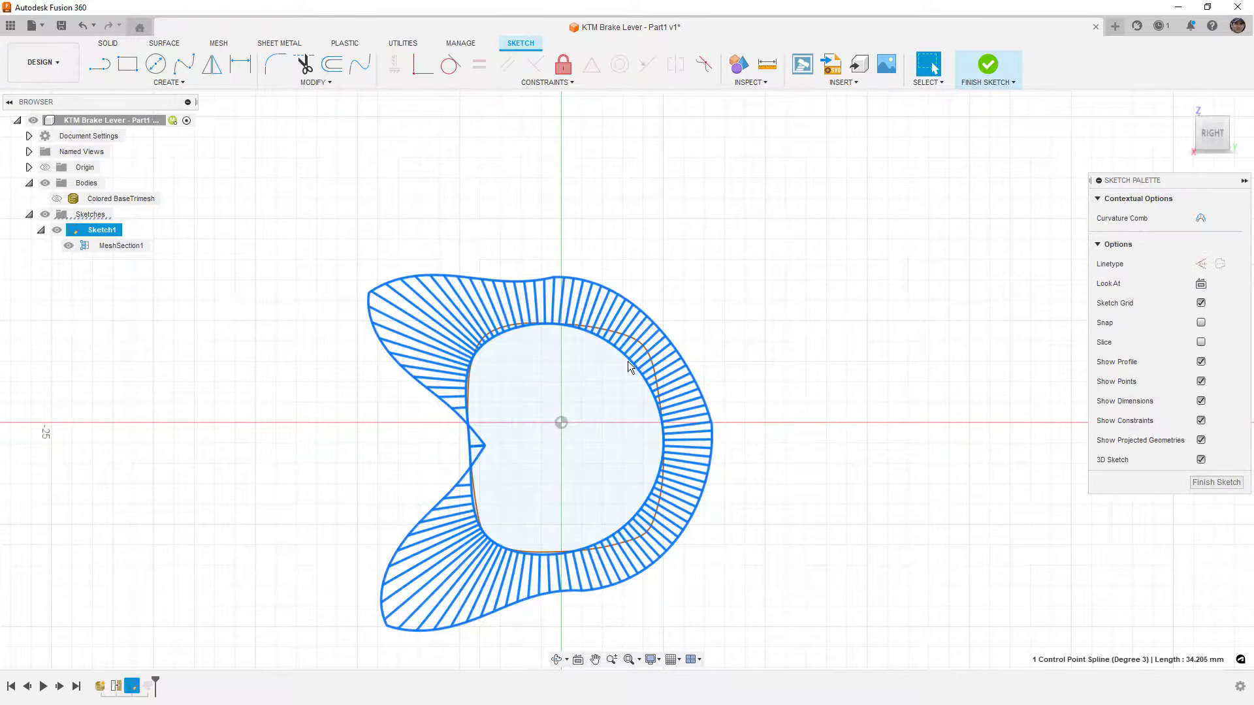
{"action": "key", "text": "Escape"}
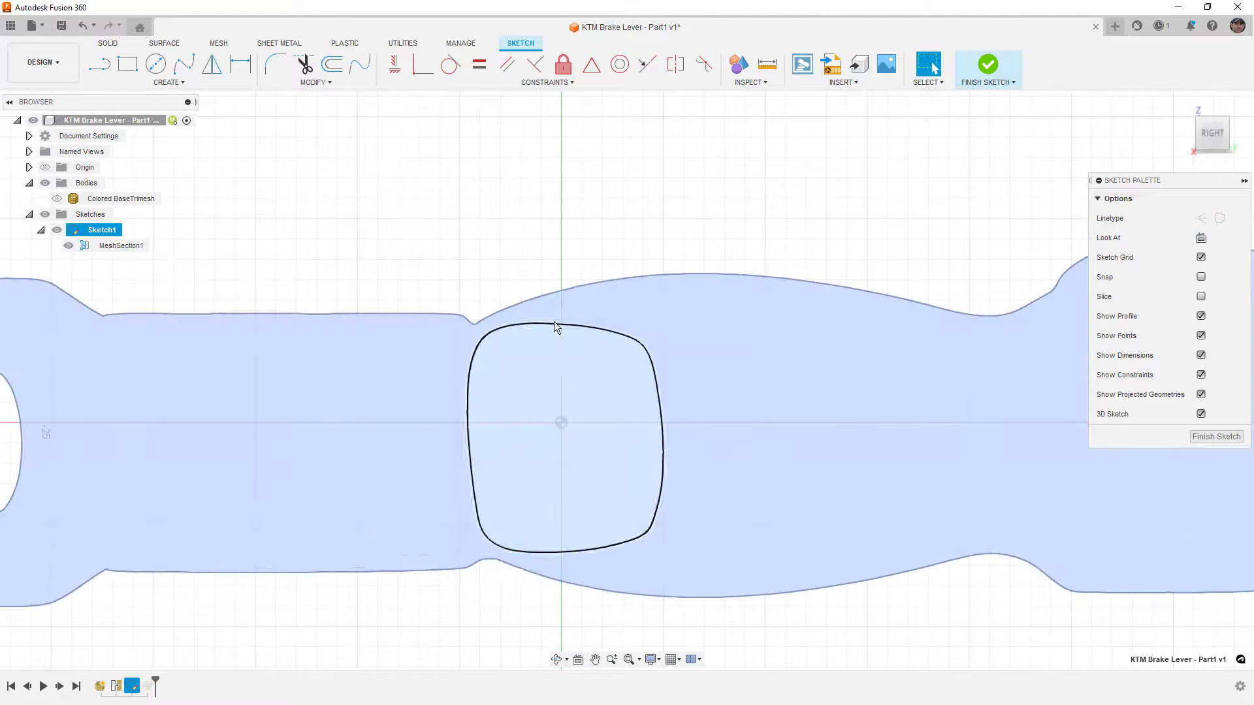
{"action": "left_click", "coordinate": [68, 245]}
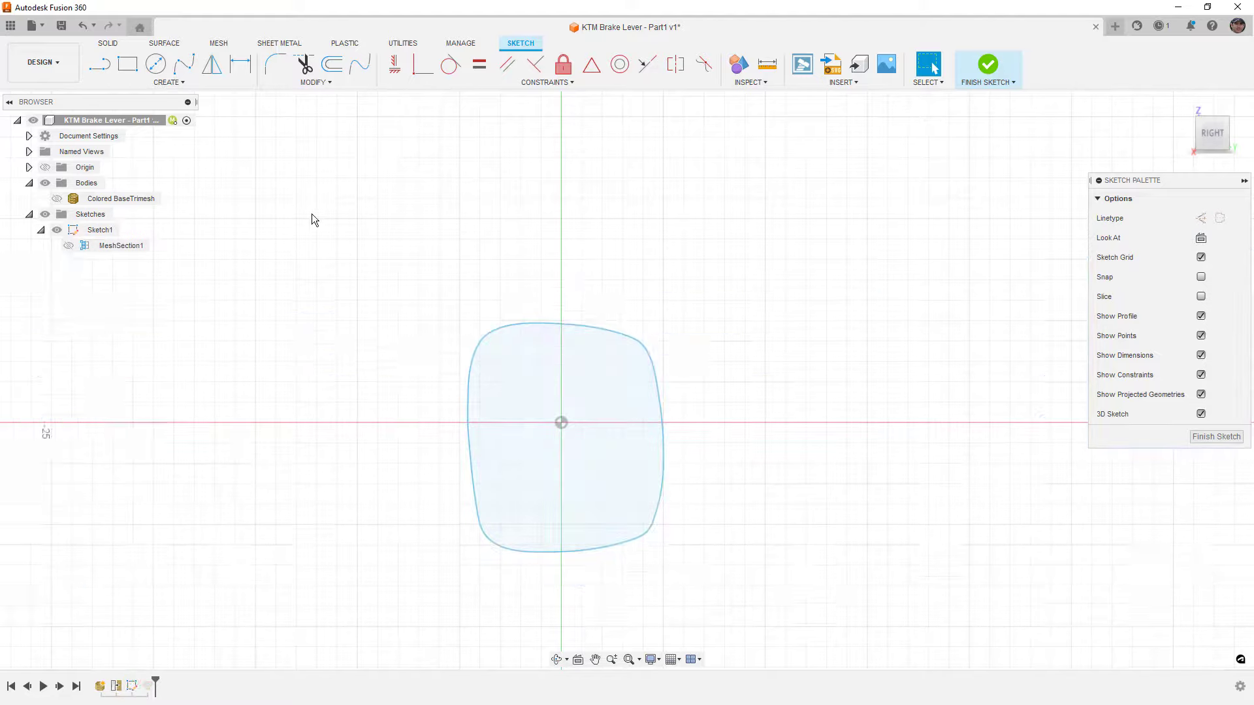
Examine the remaining tighter spline's curvature comb at a scale of 3.833, cancel the display, and finish the sketch
{"action": "left_click", "coordinate": [549, 322]}
{"action": "left_click", "coordinate": [1200, 218]}
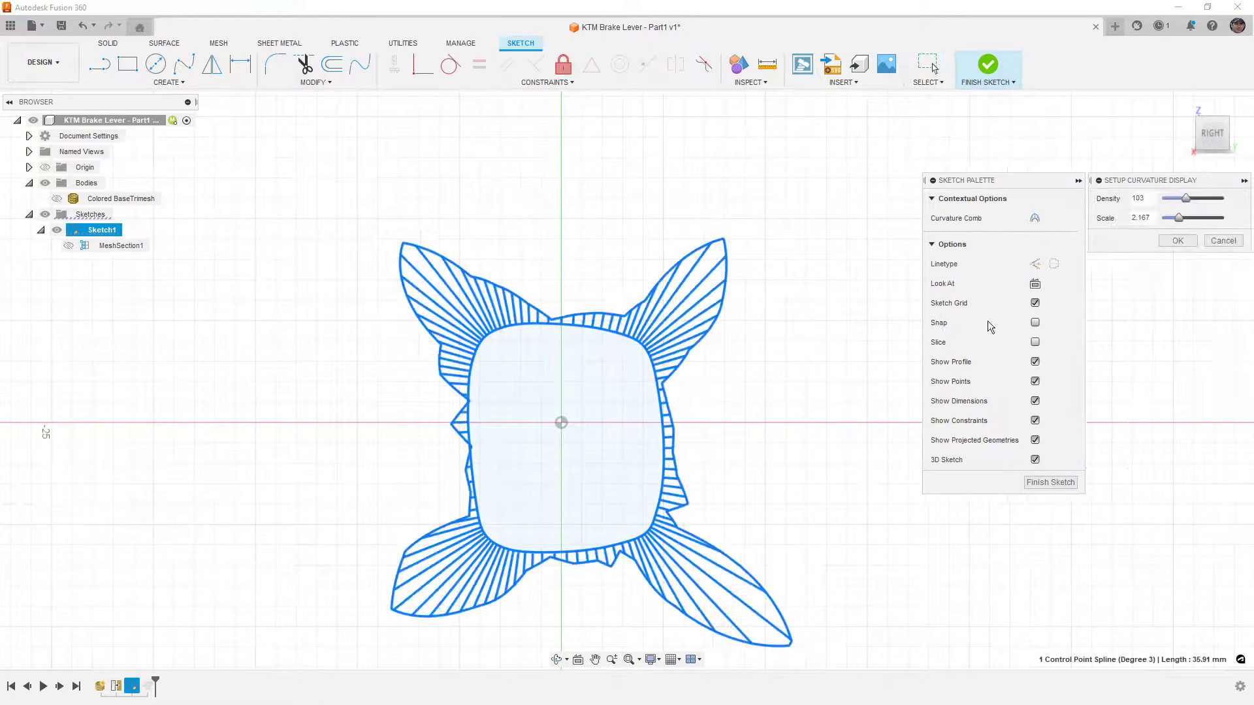
{"action": "left_click_drag", "start_coordinate": [1179, 218], "coordinate": [1194, 220]}
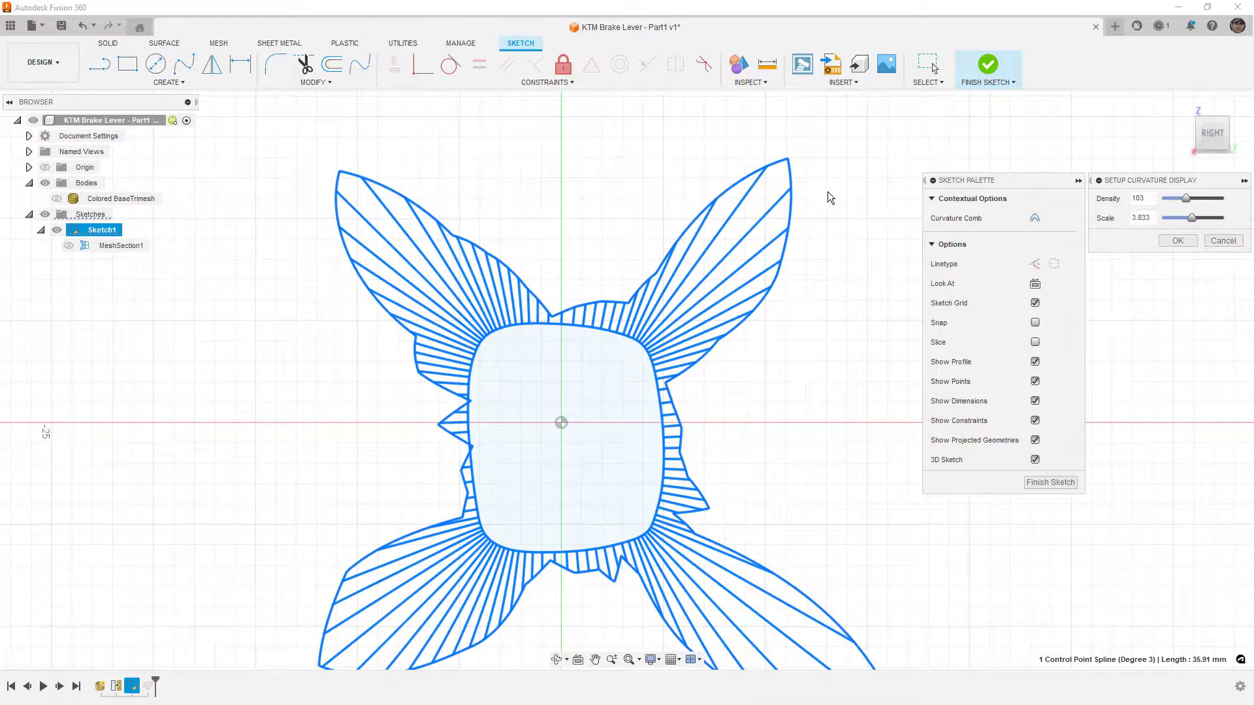
{"action": "left_click", "coordinate": [1212, 242]}
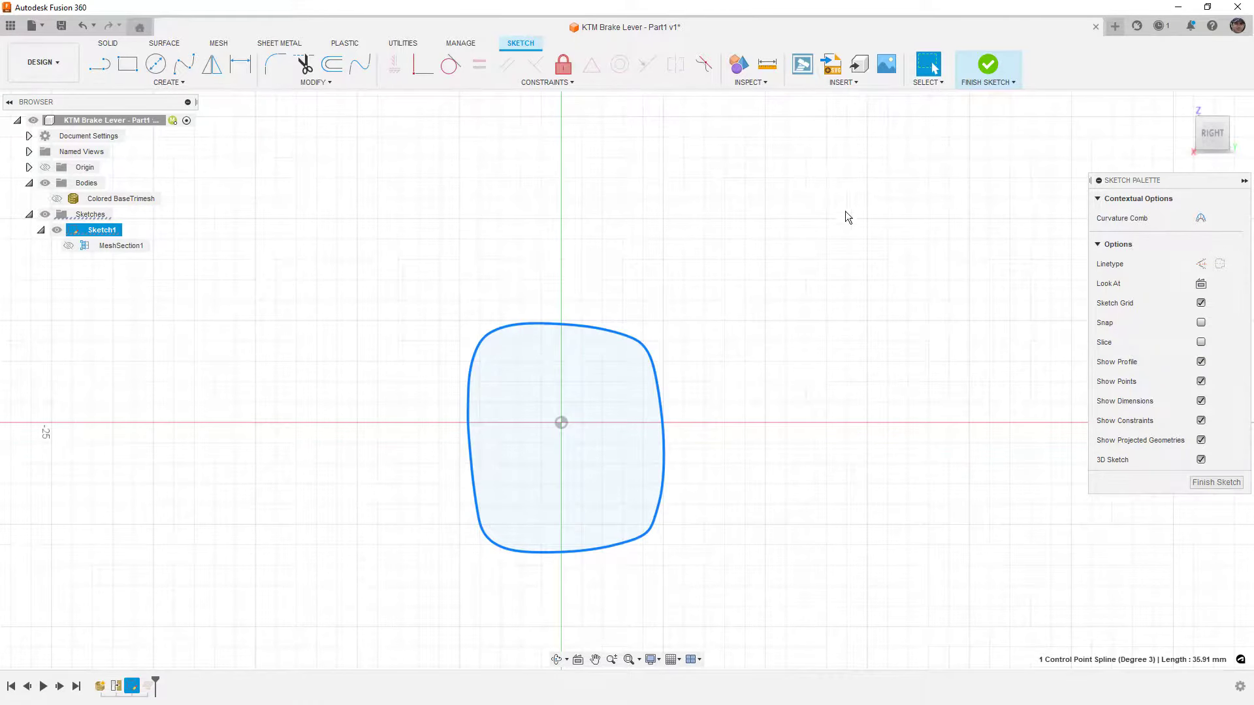
{"action": "left_click", "coordinate": [987, 77]}
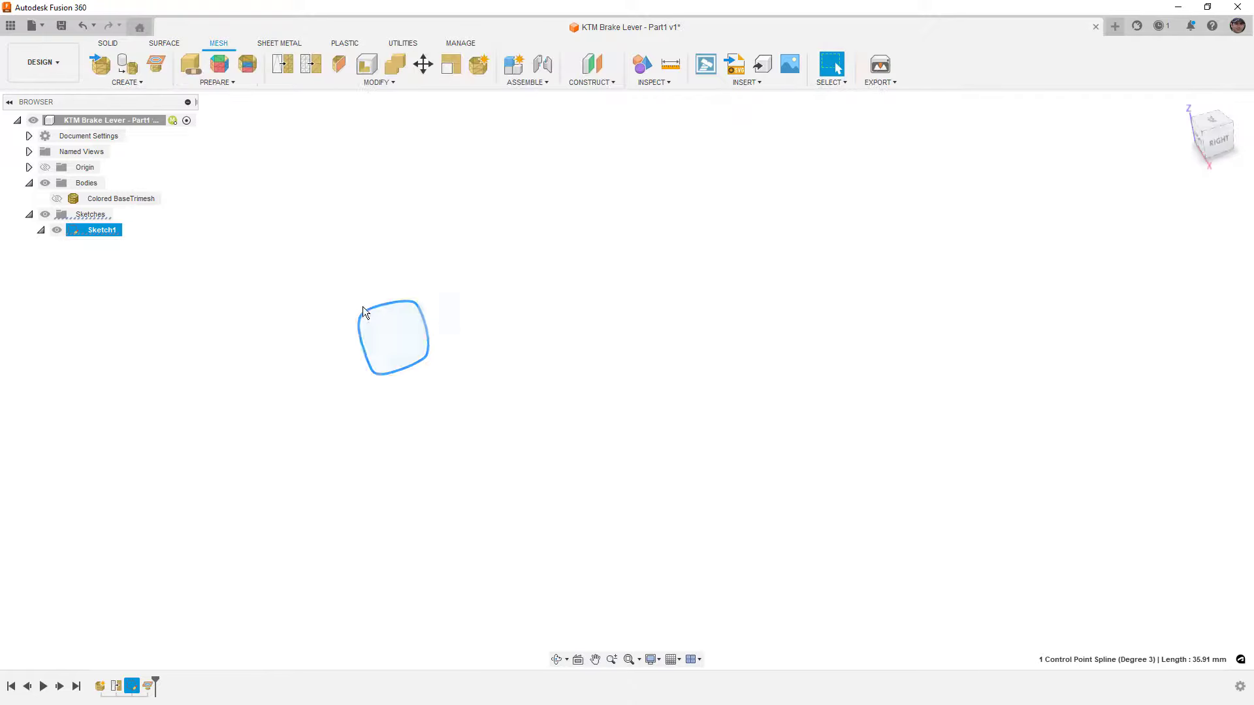
Roll the timeline back to just after the MeshRemesh1 feature and delete that feature
{"action": "left_click_drag", "start_coordinate": [155, 683], "coordinate": [117, 689]}
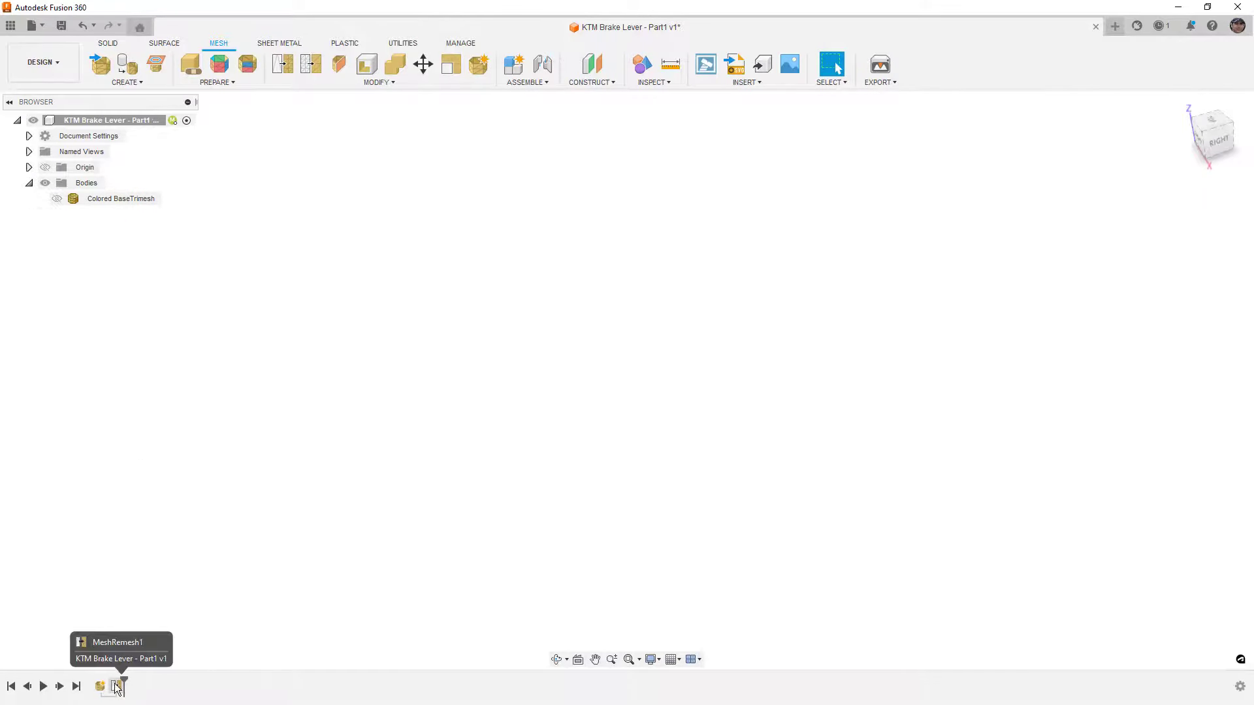
{"action": "left_click", "coordinate": [116, 686]}
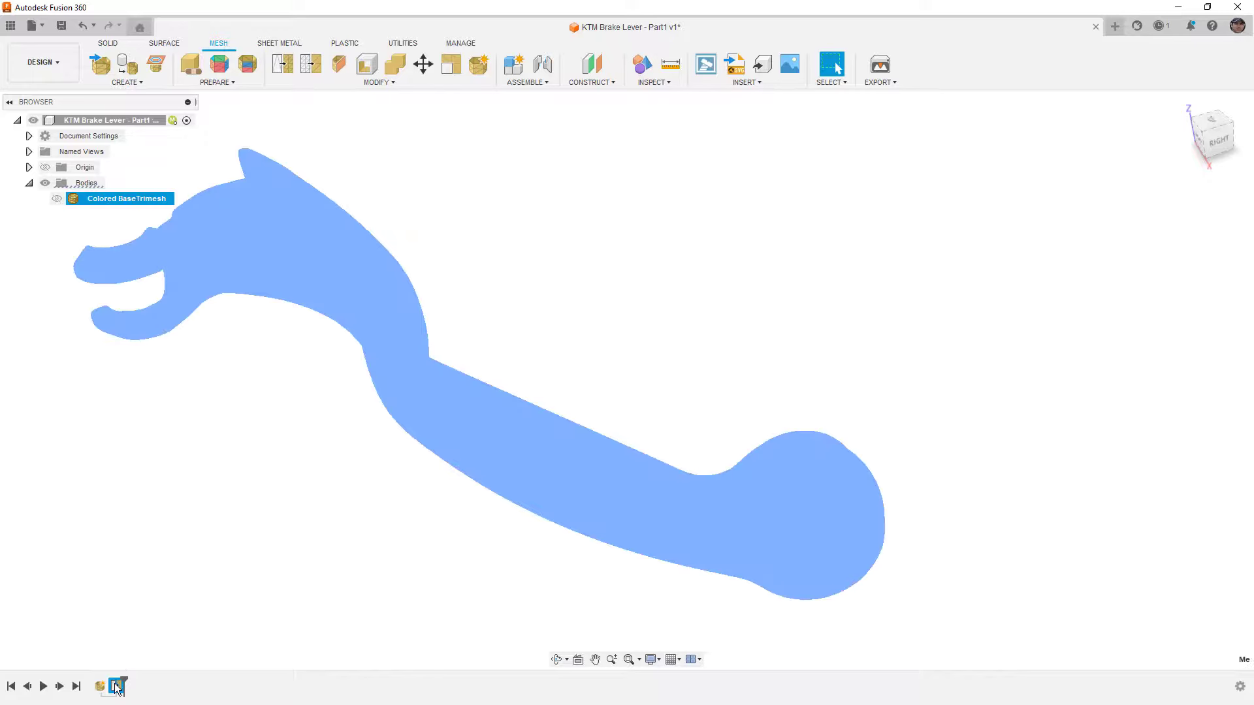
{"action": "key", "text": "Delete"}
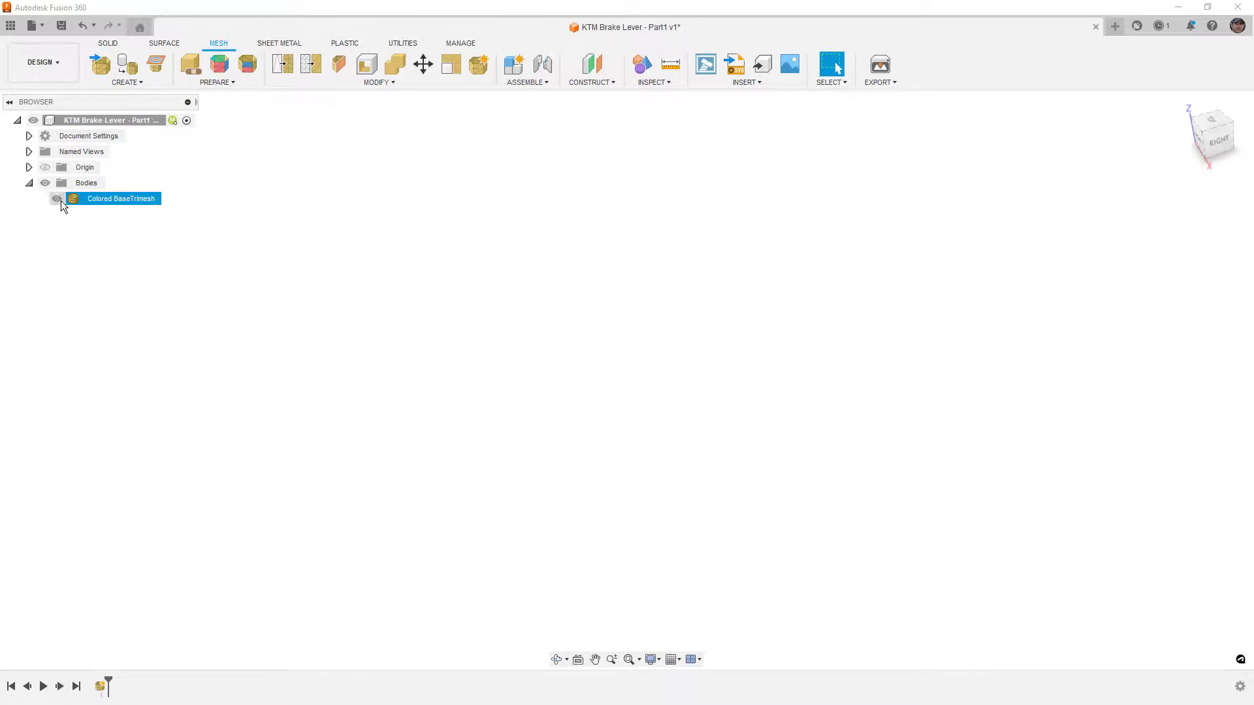
Create a mesh section sketch through the Colored BaseTrimesh body at 0 mm X distance and open it for editing with the mesh hidden
{"action": "left_click", "coordinate": [58, 199]}
{"action": "left_click", "coordinate": [156, 63]}
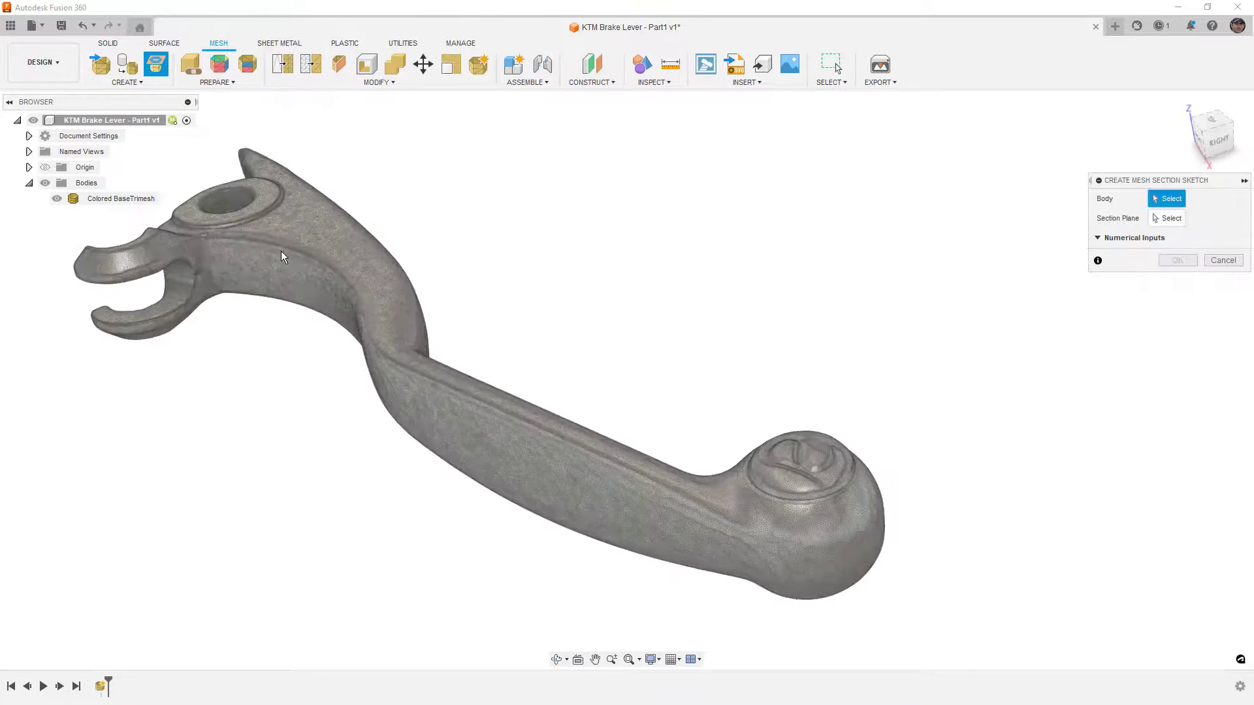
{"action": "left_click", "coordinate": [120, 199]}
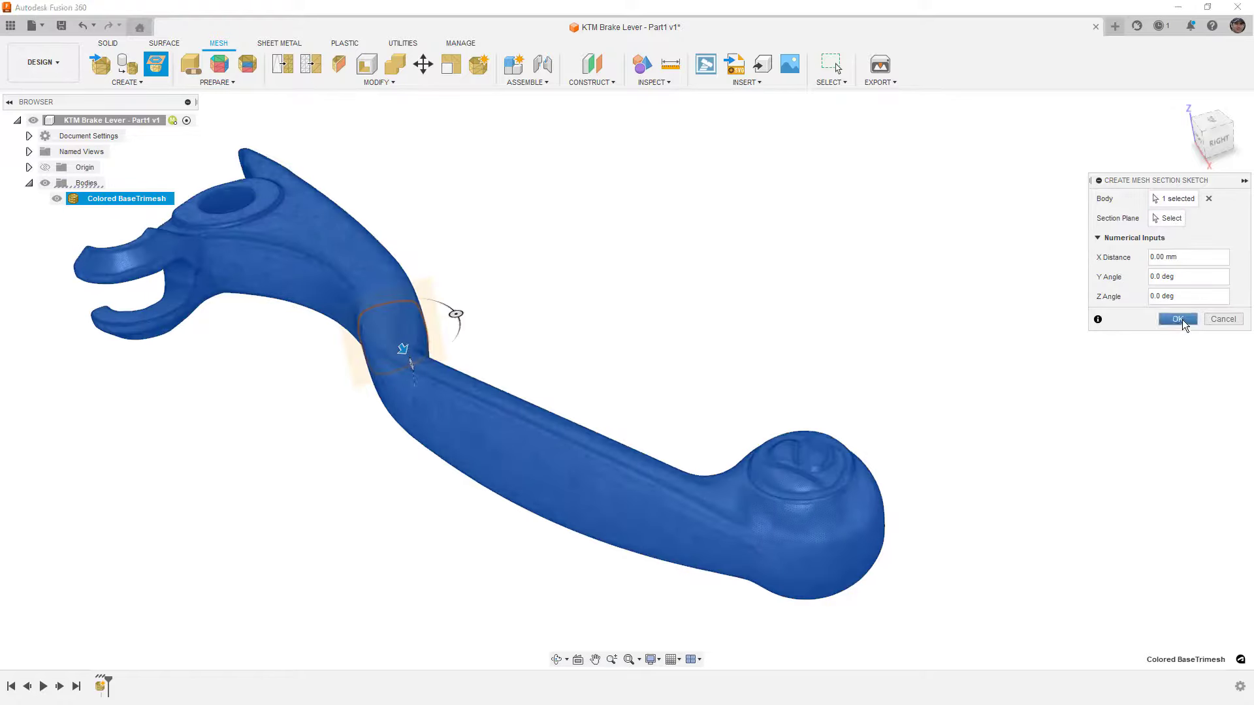
{"action": "left_click", "coordinate": [1177, 319]}
{"action": "left_click", "coordinate": [58, 199]}
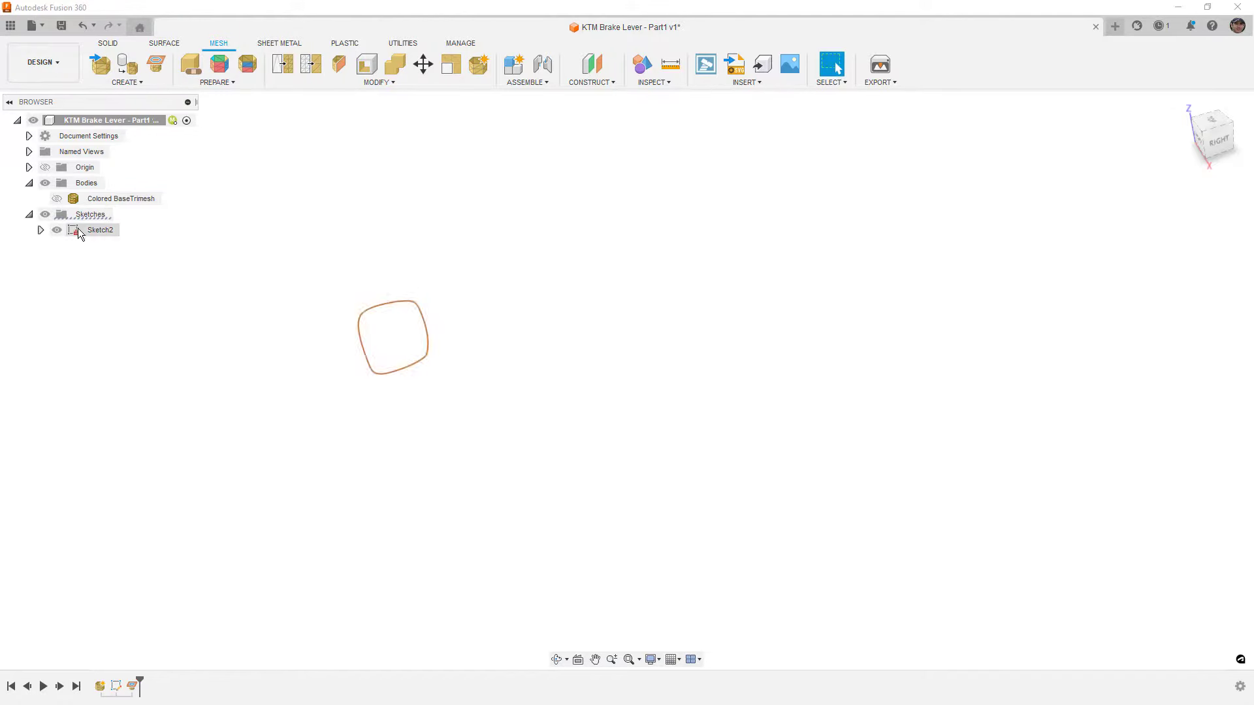
{"action": "left_click", "coordinate": [77, 230]}
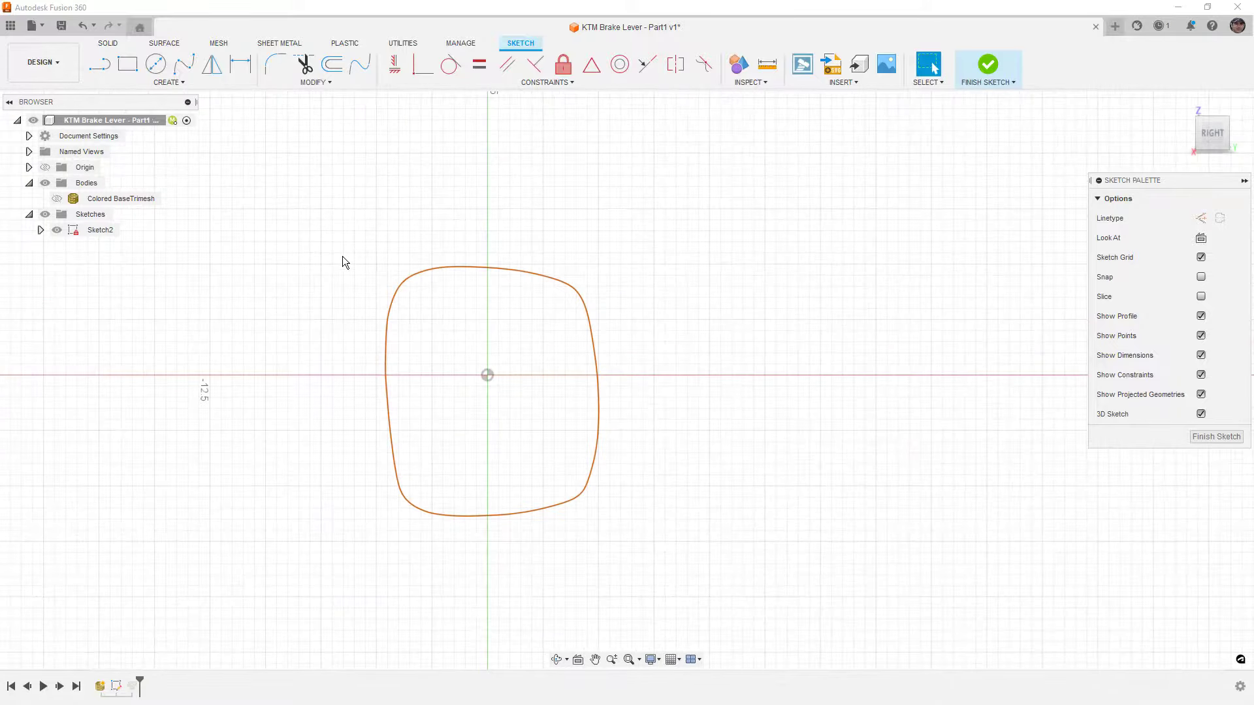
Search the sketch shortcuts for "fit" to find the Fit Curves to Mesh Section command
{"action": "key", "text": "s"}
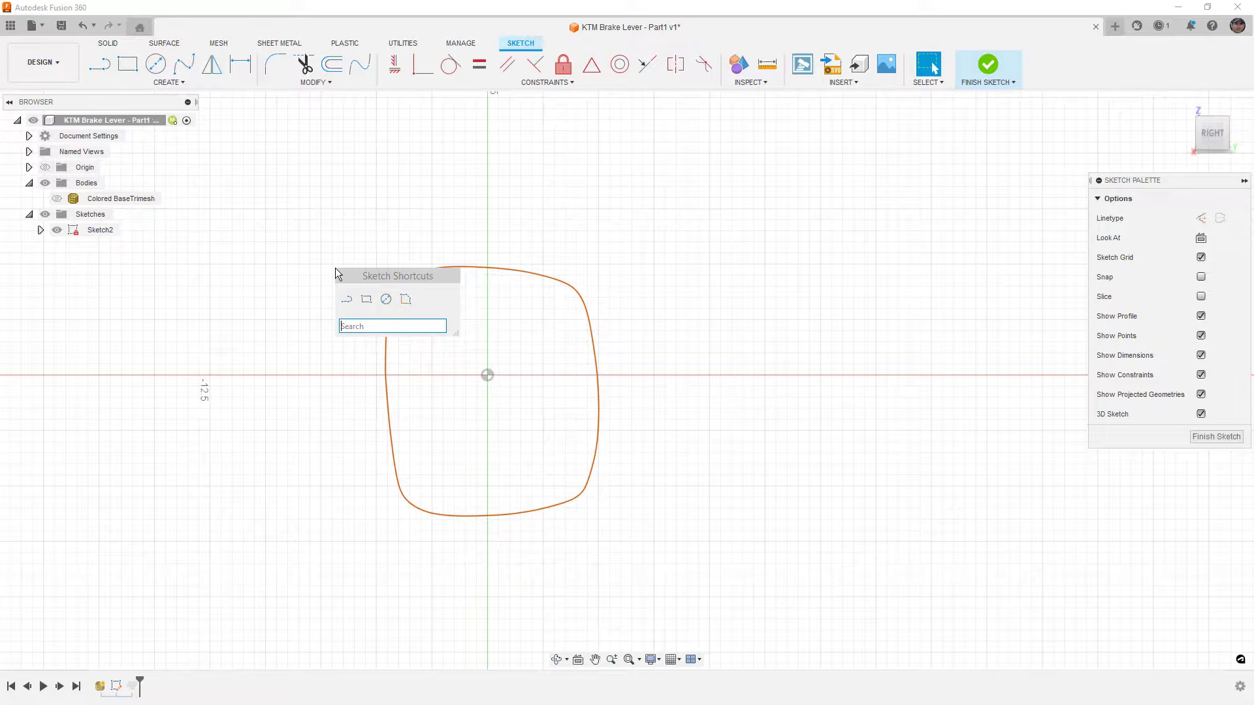
{"action": "type", "text": "fit"}
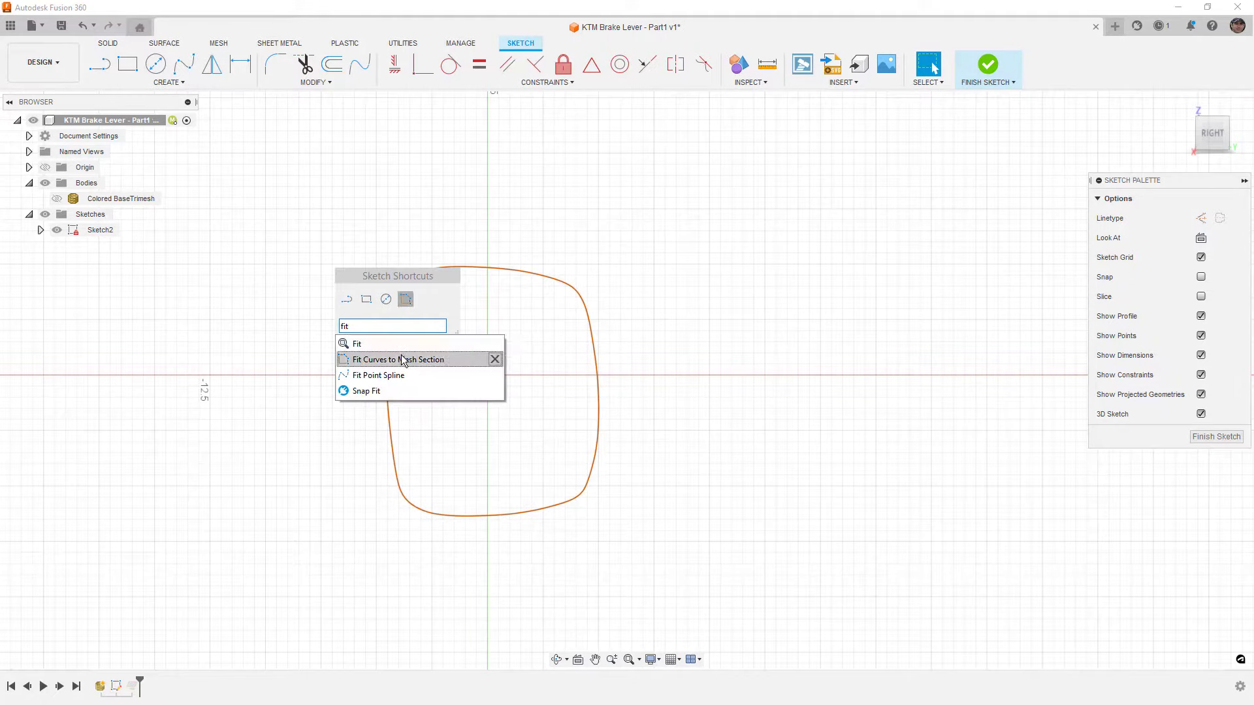
{"action": "left_click", "coordinate": [498, 360]}
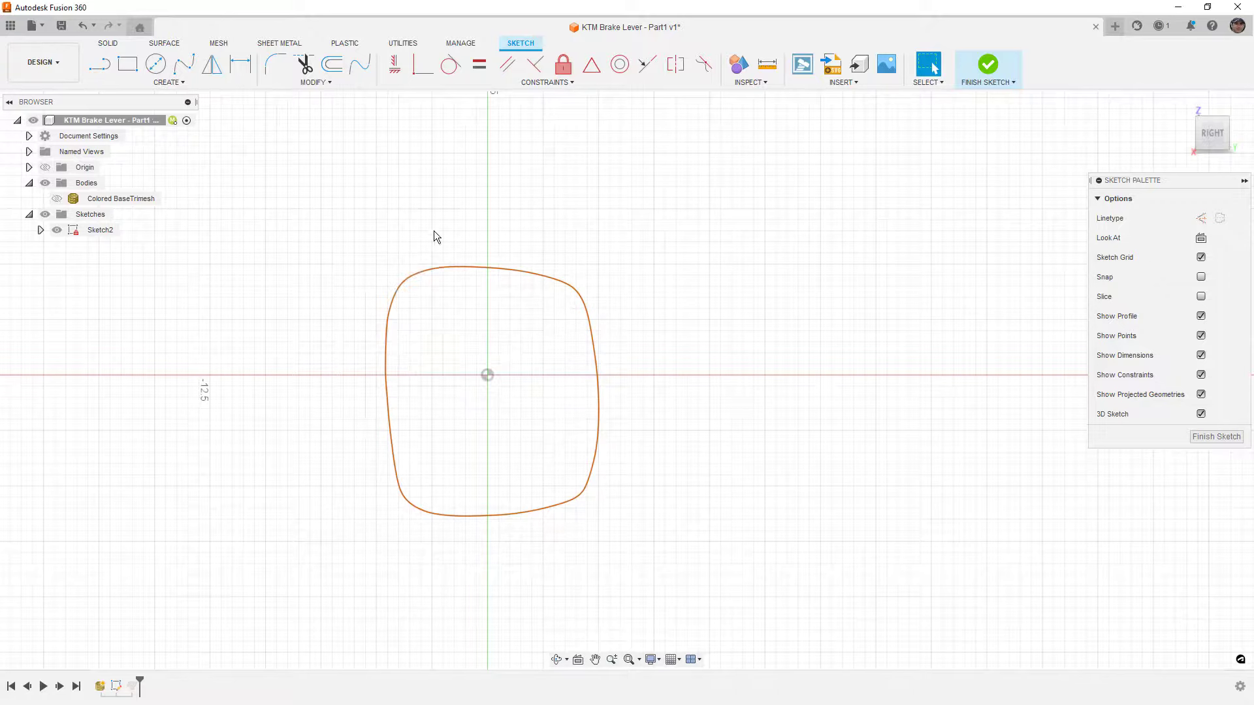
Fit two closed splines to the mesh section, one with a 1 mm spline fit tolerance and one with 0.04 mm
{"action": "key", "text": "s"}
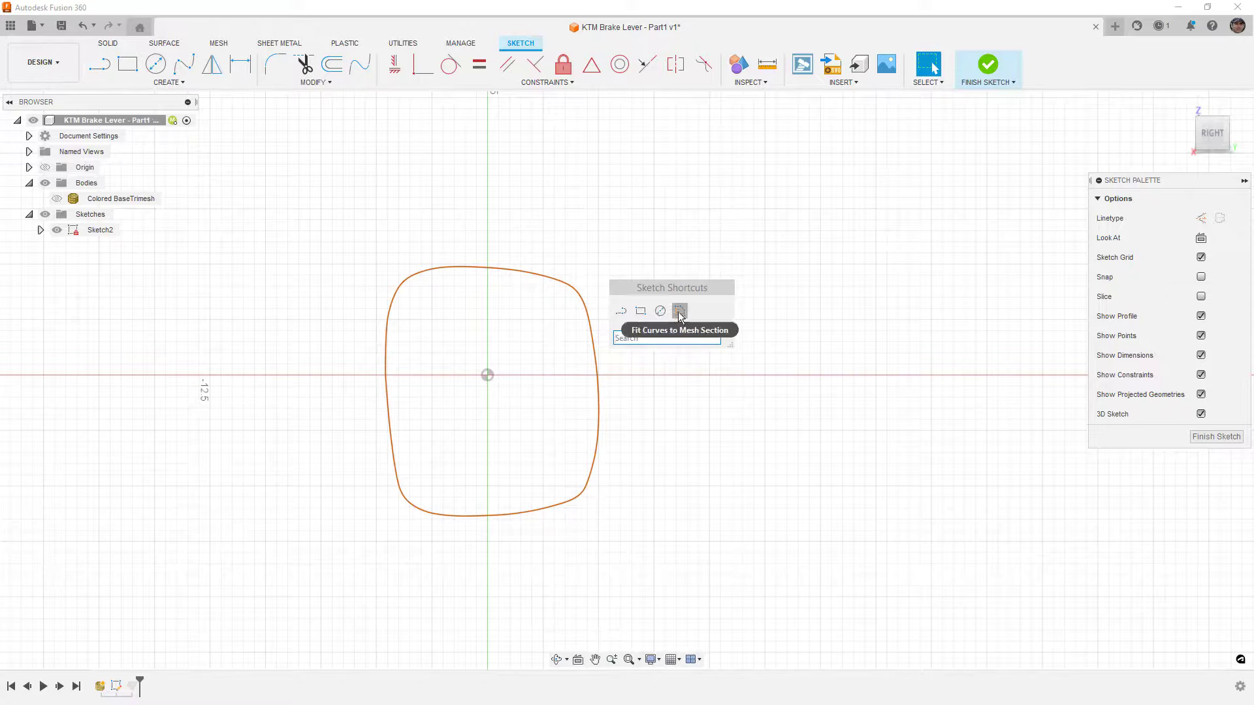
{"action": "left_click", "coordinate": [675, 310]}
{"action": "left_click", "coordinate": [574, 300]}
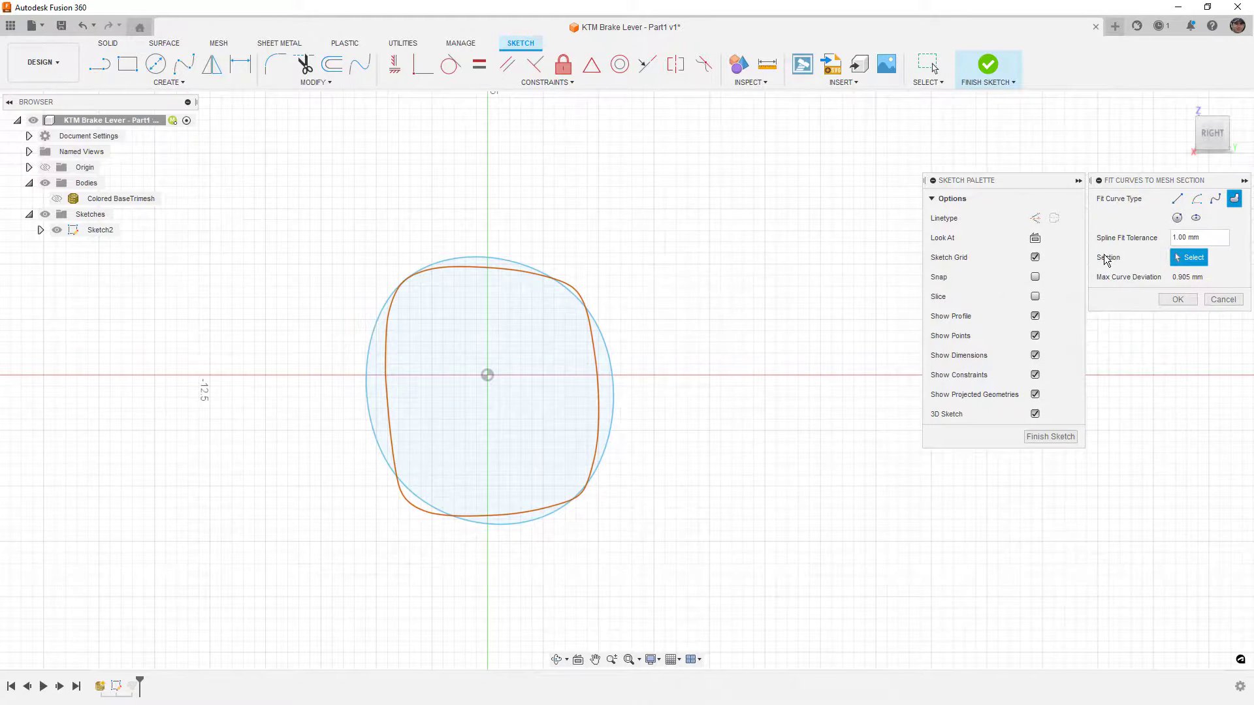
{"action": "left_click", "coordinate": [1196, 238]}
{"action": "key", "text": "BackSpace"}
{"action": "type", "text": ".04"}
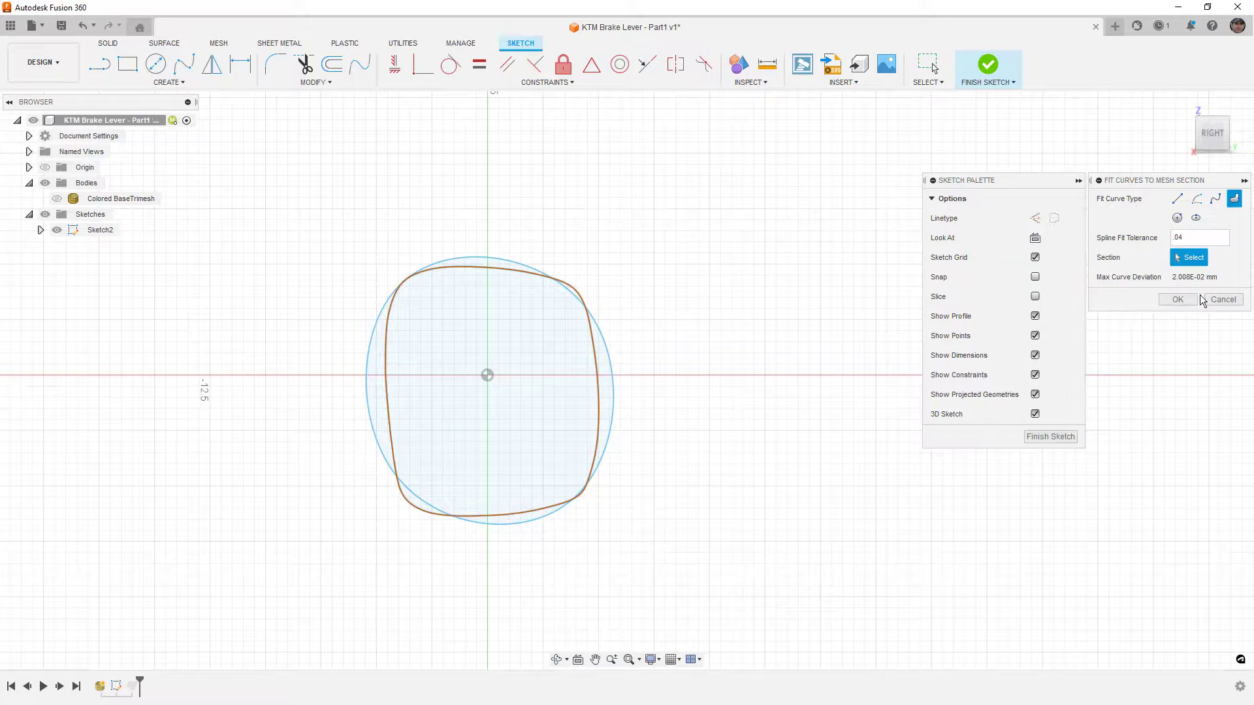
{"action": "left_click", "coordinate": [1178, 299]}
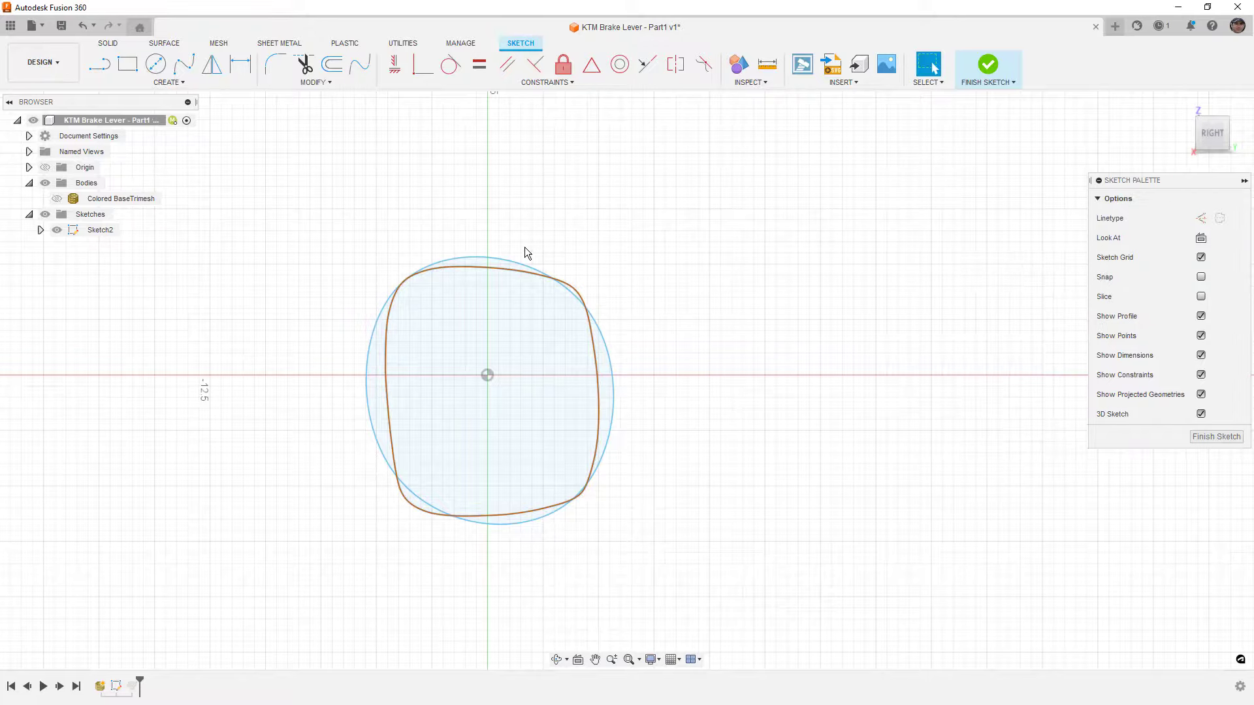
Examine the curvature comb of the 1 mm tolerance spline at a scale of 3.917, cancel the display, and delete that spline
{"action": "left_click", "coordinate": [507, 258]}
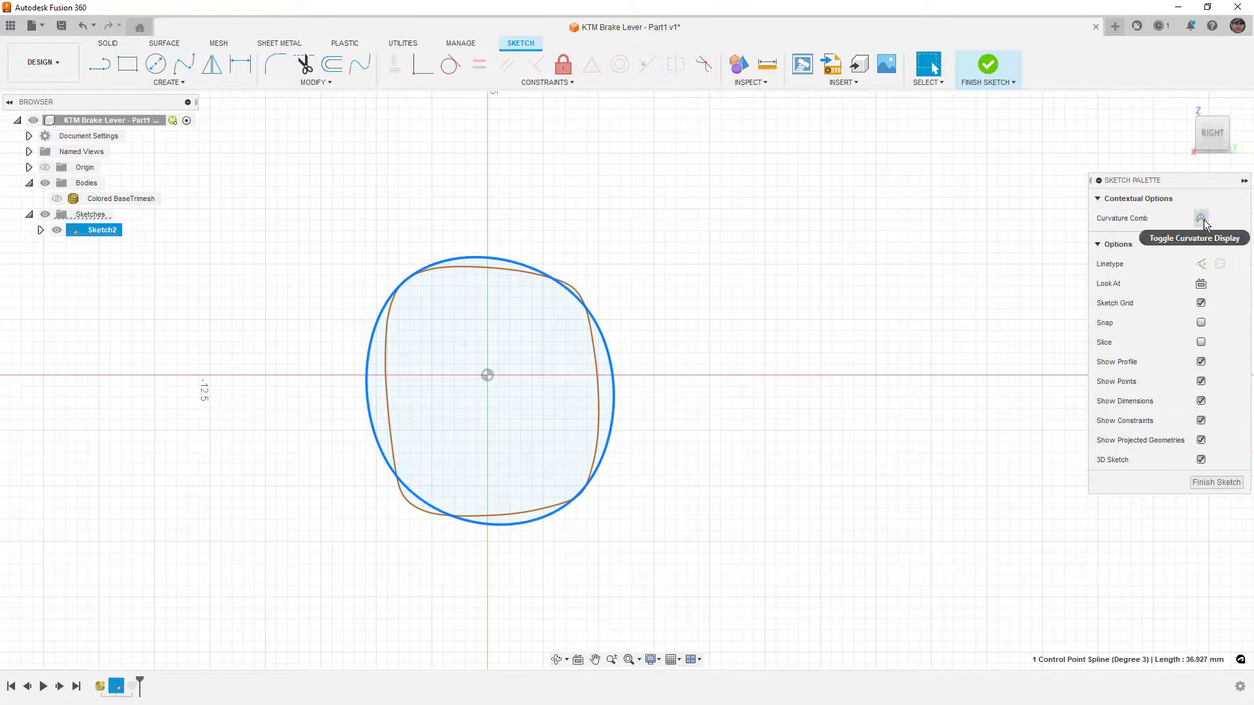
{"action": "left_click", "coordinate": [1203, 219]}
{"action": "scroll", "coordinate": [743, 312], "scroll_direction": "down", "scroll_amount": 2}
{"action": "left_click_drag", "start_coordinate": [1179, 218], "coordinate": [1192, 217]}
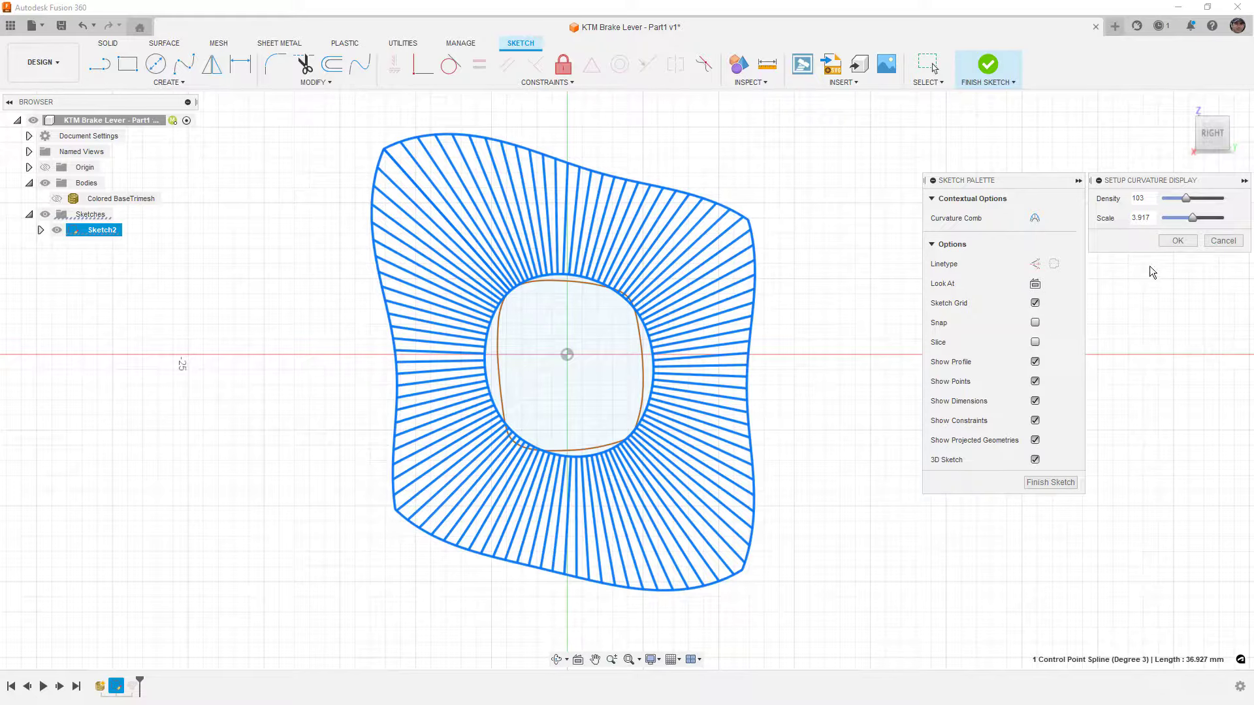
{"action": "left_click", "coordinate": [1218, 241]}
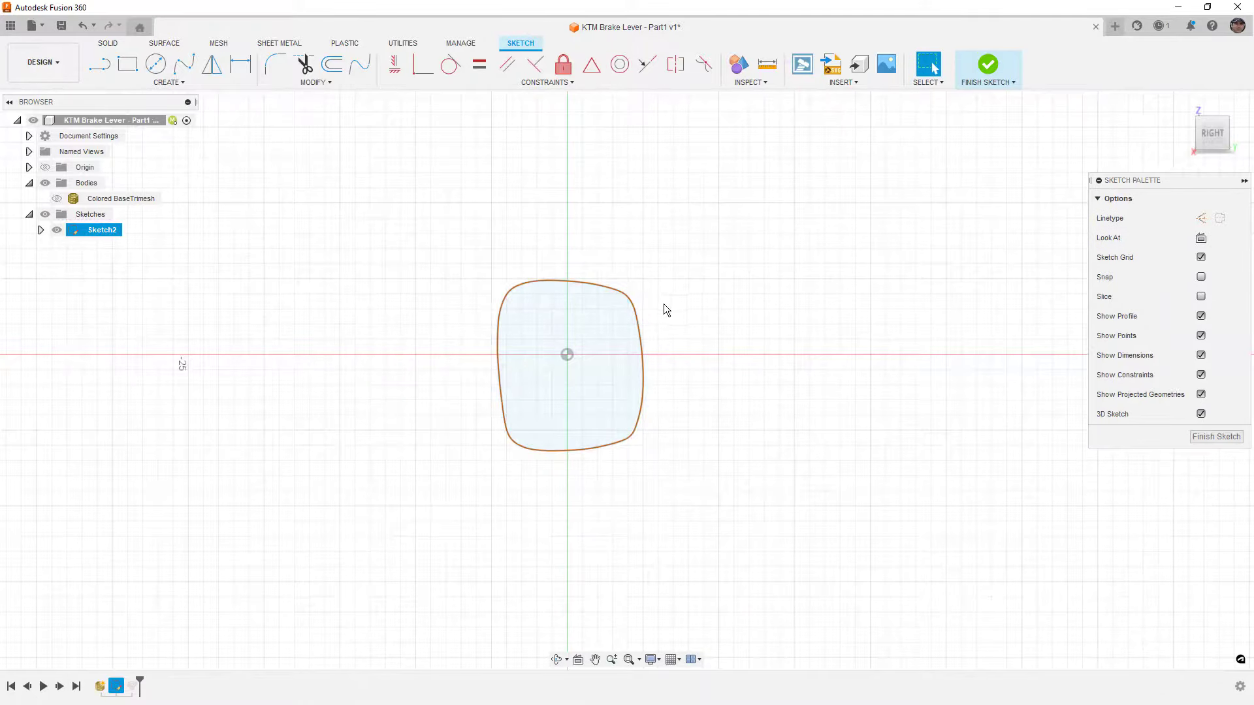
Examine the curvature comb of the 0.04 mm tolerance spline at a scale of 4.833, cancel the display, and delete that spline
{"action": "left_click", "coordinate": [636, 307]}
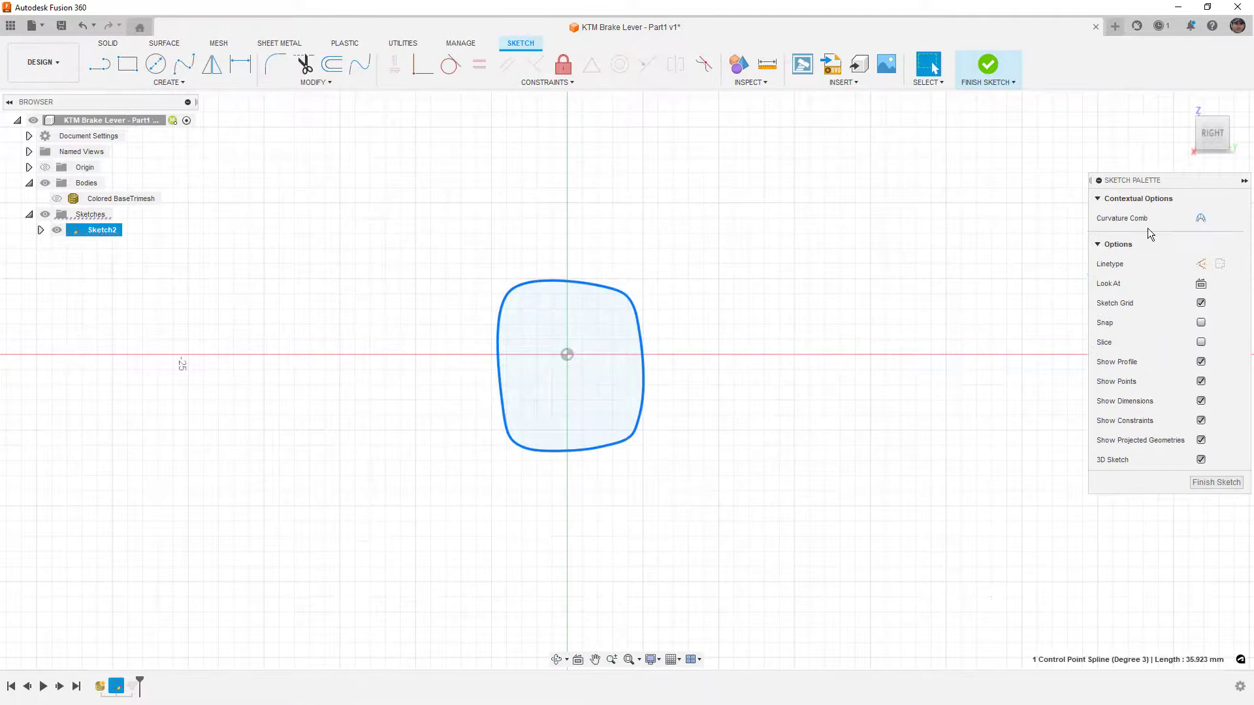
{"action": "left_click", "coordinate": [1200, 218]}
{"action": "left_click_drag", "start_coordinate": [1179, 217], "coordinate": [1200, 221]}
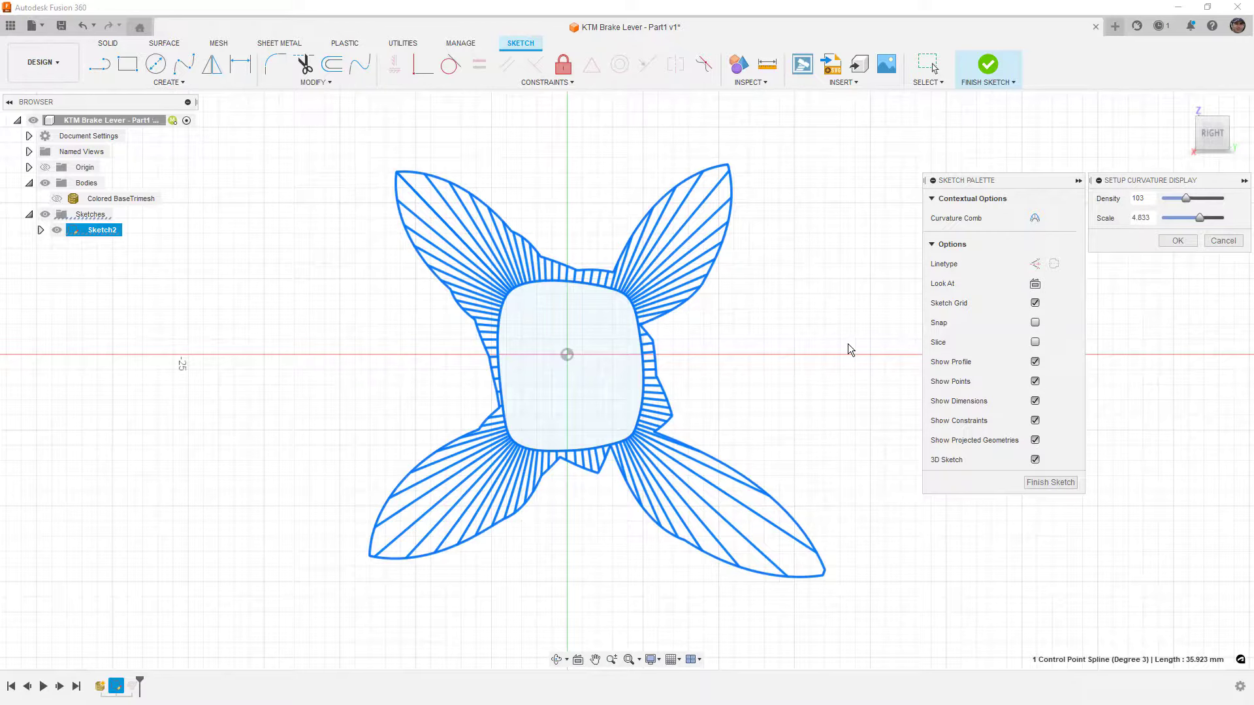
{"action": "left_click", "coordinate": [1222, 241]}
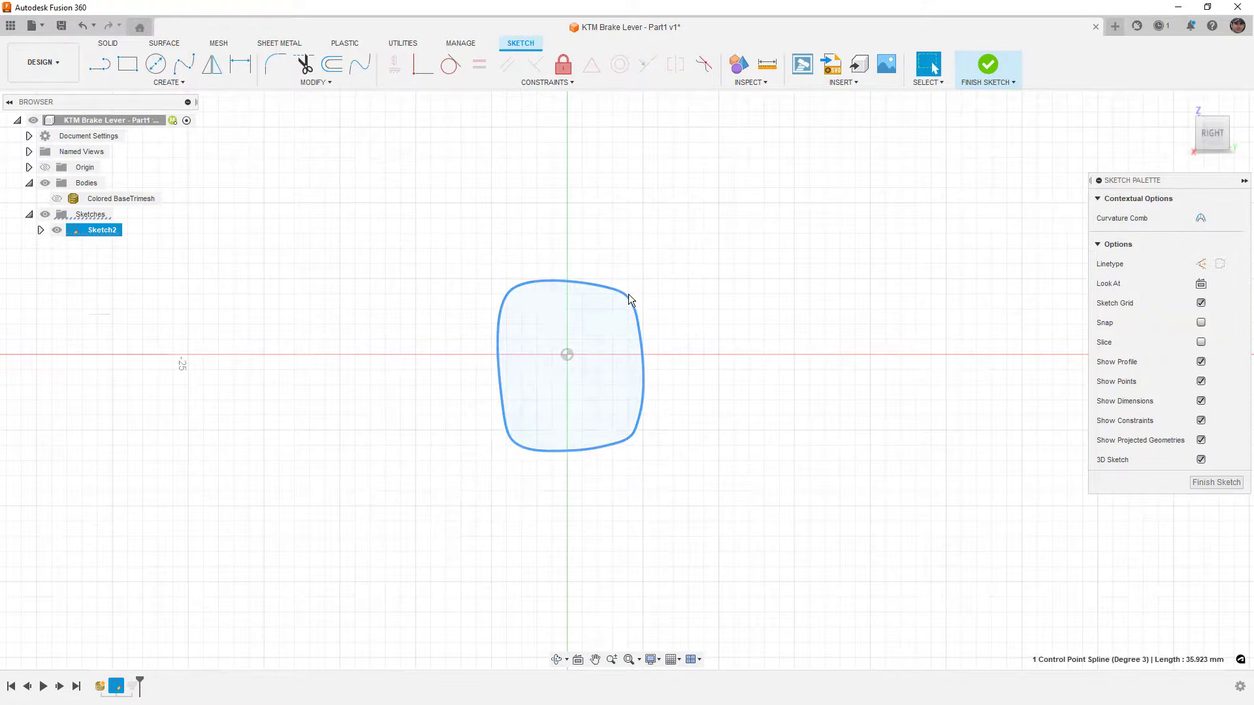
{"action": "key", "text": "Escape"}
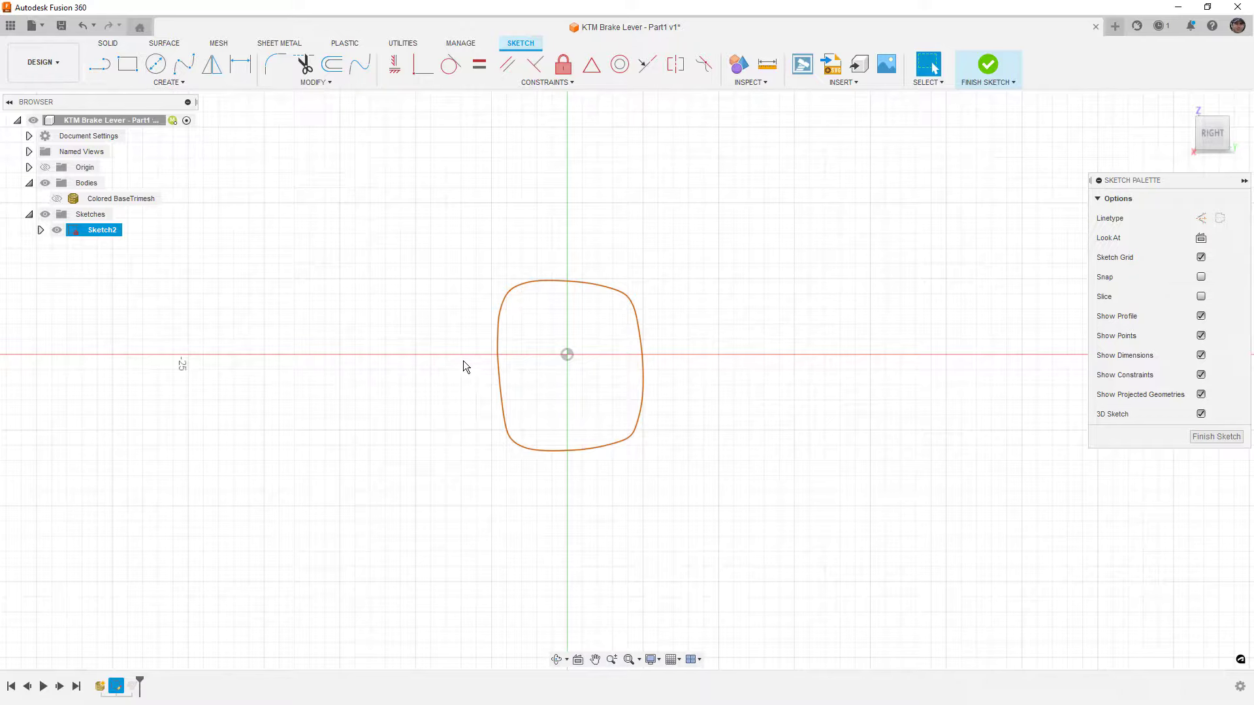
Fit a closed spline to the mesh section with a 0.25 mm spline fit tolerance
{"action": "left_click", "coordinate": [181, 83]}
{"action": "left_click", "coordinate": [162, 241]}
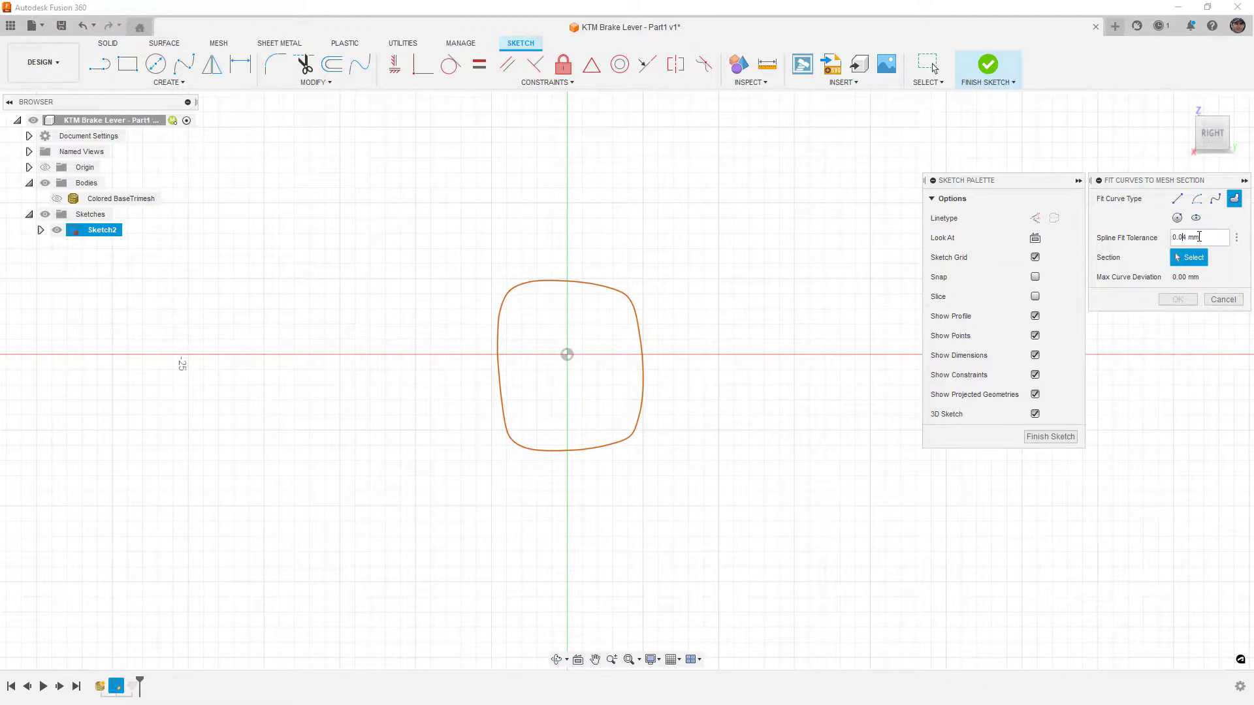
{"action": "key", "text": "Delete"}
{"action": "type", "text": "25"}
{"action": "left_click", "coordinate": [631, 307]}
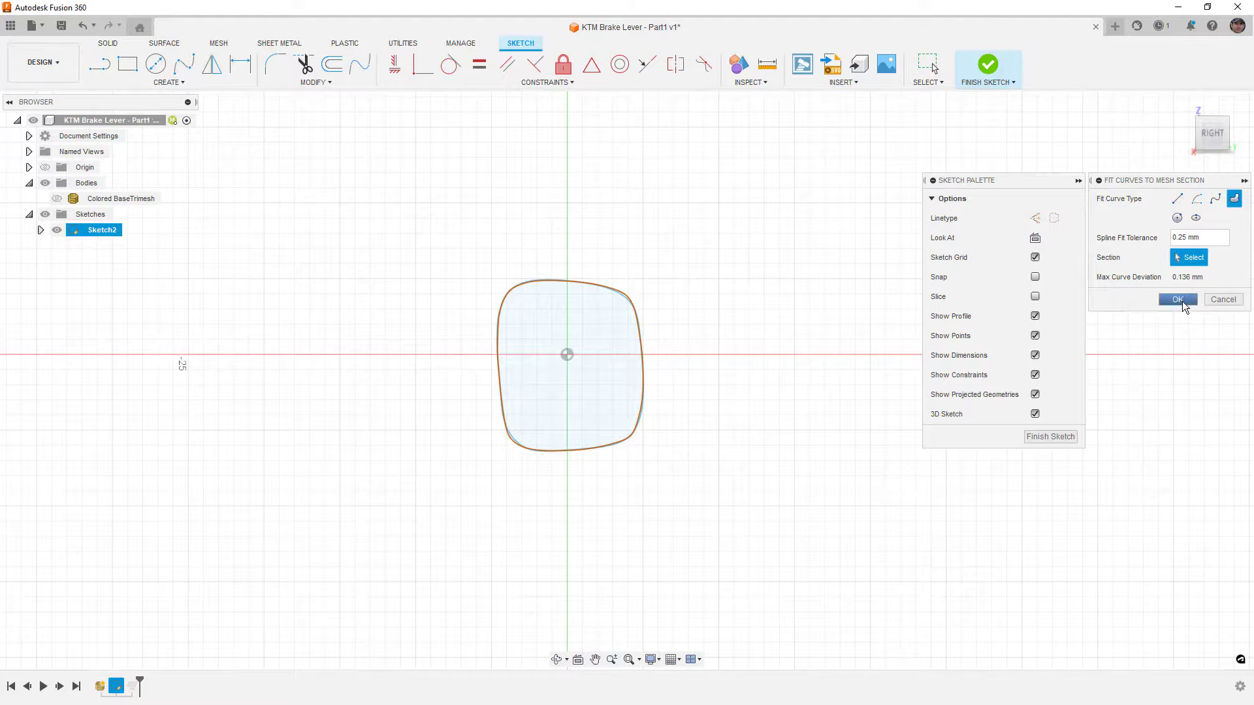
{"action": "left_click", "coordinate": [1177, 299]}
Examine how closely the 0.25 mm tolerance spline follows the section and inspect its curvature comb at a scale of 3.500
{"action": "scroll", "coordinate": [617, 301], "scroll_direction": "up", "scroll_amount": 6}
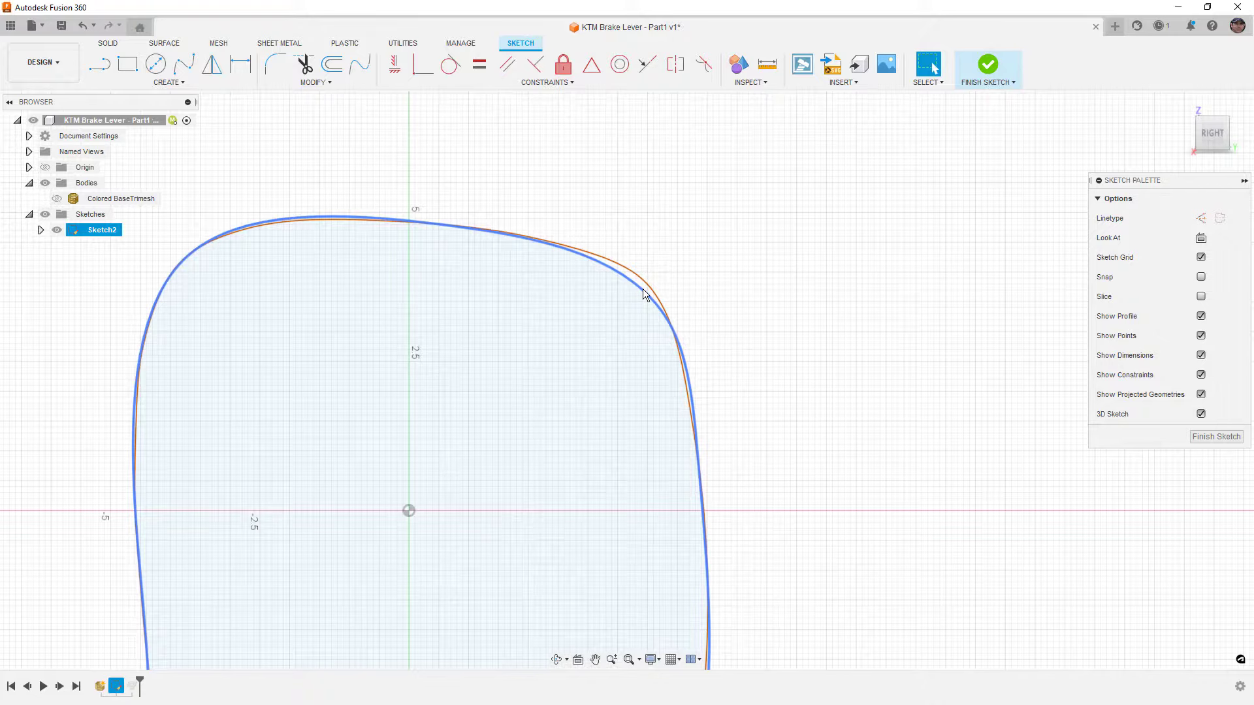
{"action": "left_click", "coordinate": [644, 295]}
{"action": "left_click", "coordinate": [1200, 218]}
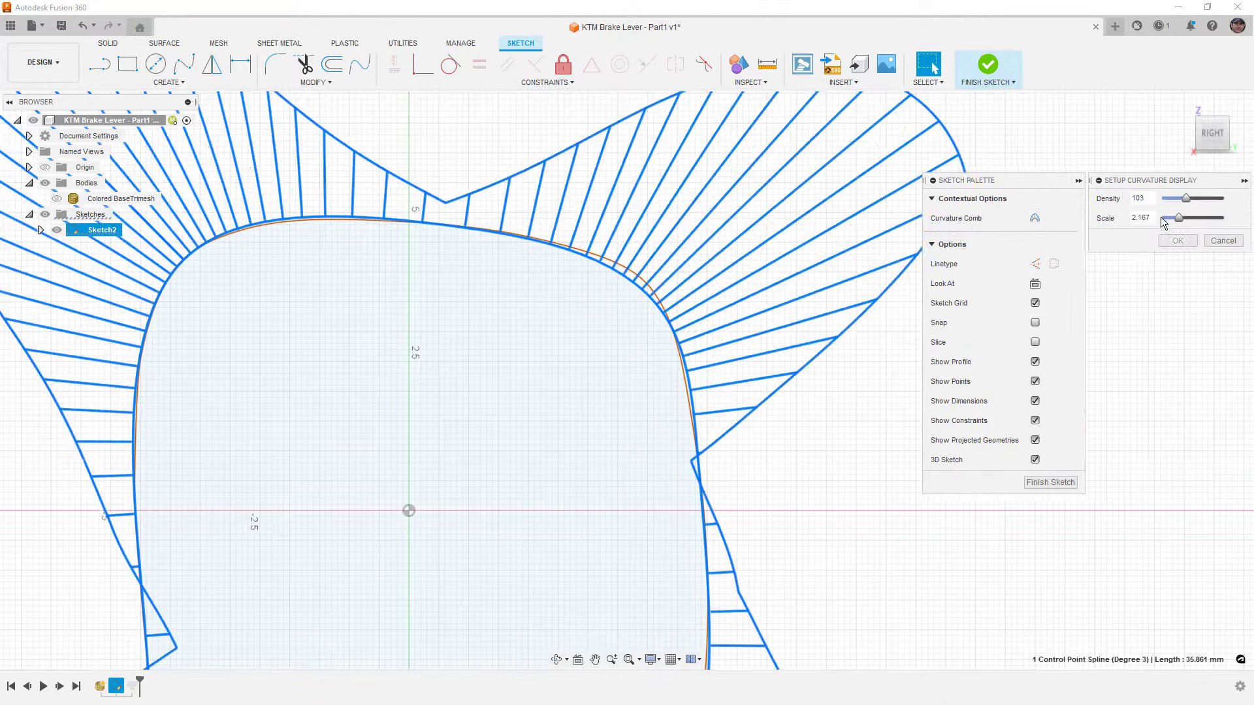
{"action": "scroll", "coordinate": [686, 257], "scroll_direction": "down", "scroll_amount": 2}
{"action": "scroll", "coordinate": [685, 256], "scroll_direction": "down", "scroll_amount": 3}
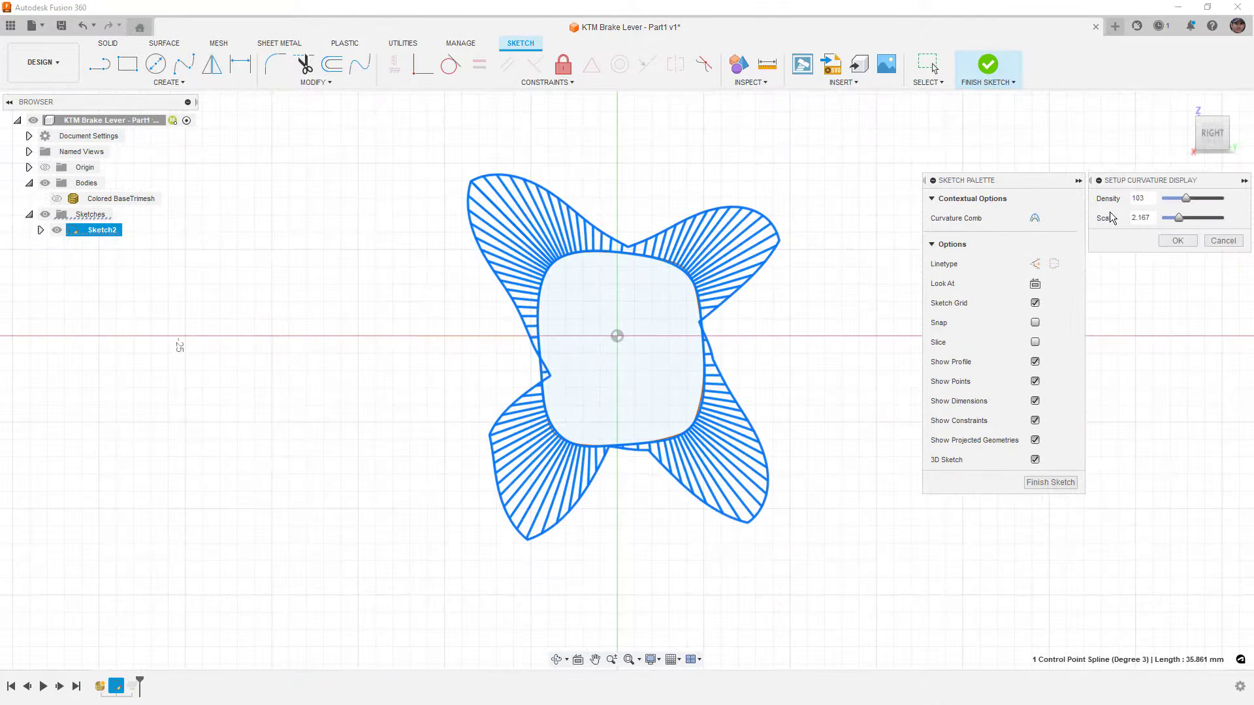
{"action": "left_click_drag", "start_coordinate": [1179, 218], "coordinate": [1189, 218]}
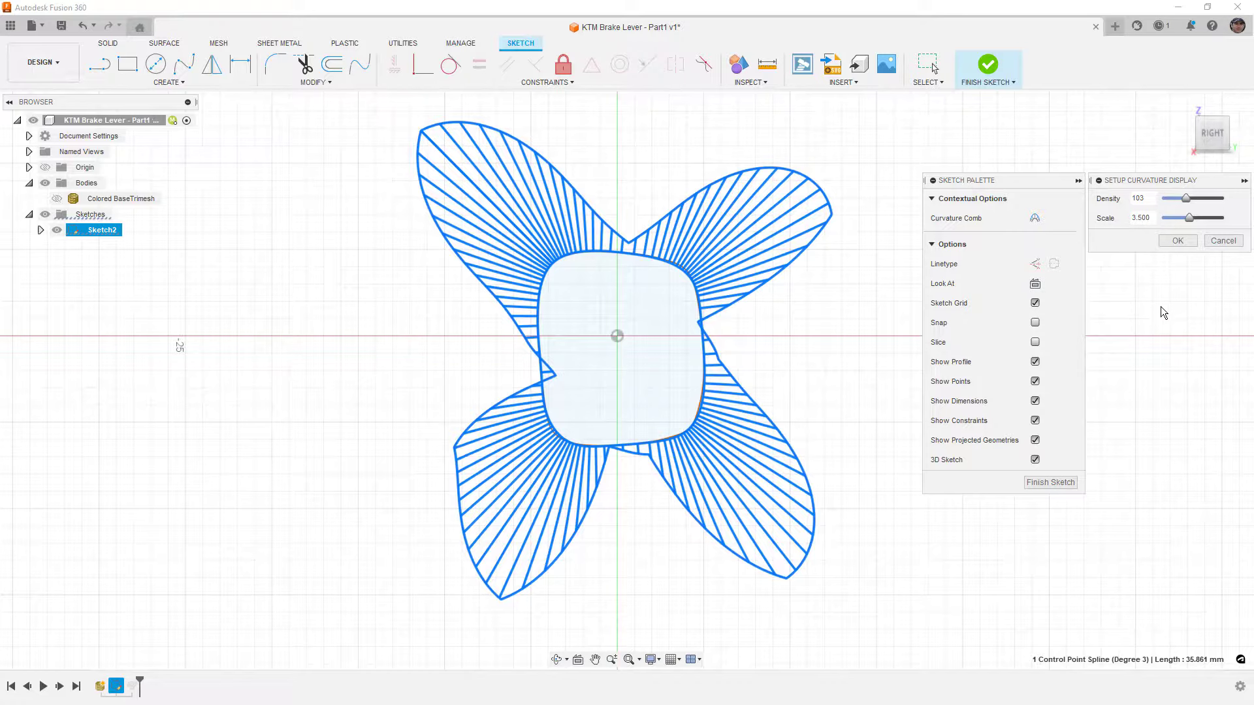
{"action": "left_click", "coordinate": [1223, 241]}
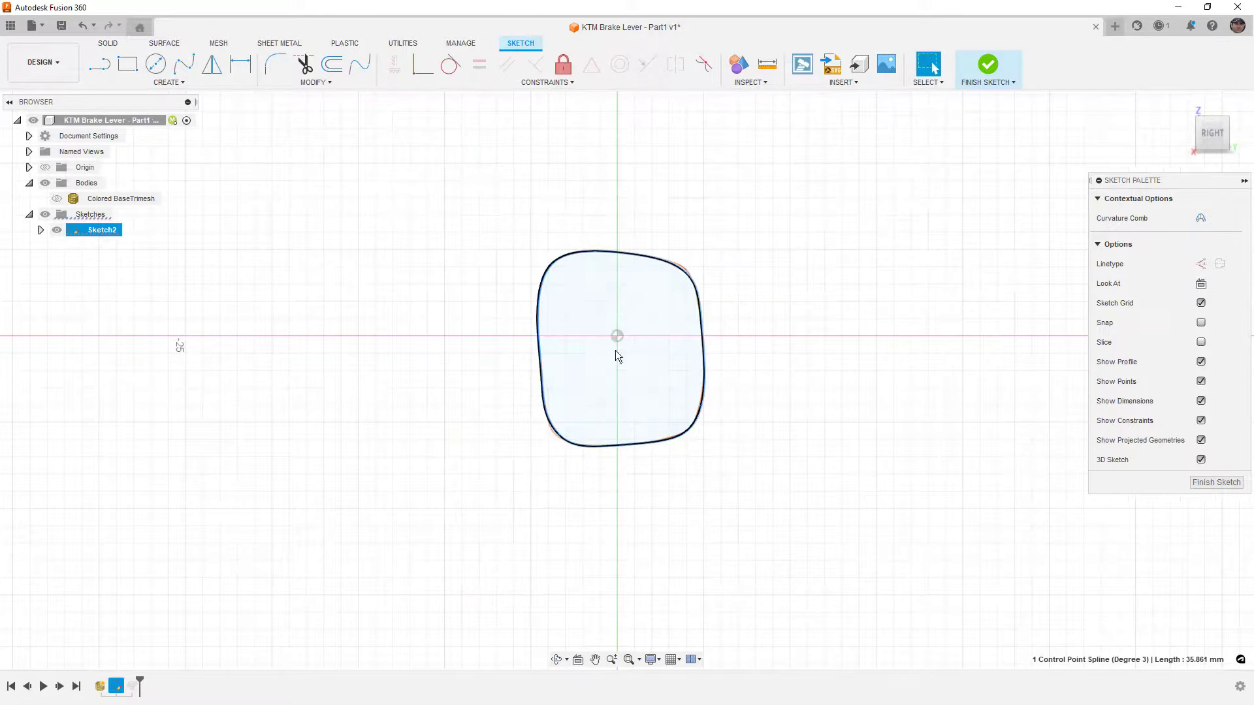
Delete the spline fitted with the 0.25 mm tolerance and finish the sketch
{"action": "left_click", "coordinate": [684, 274]}
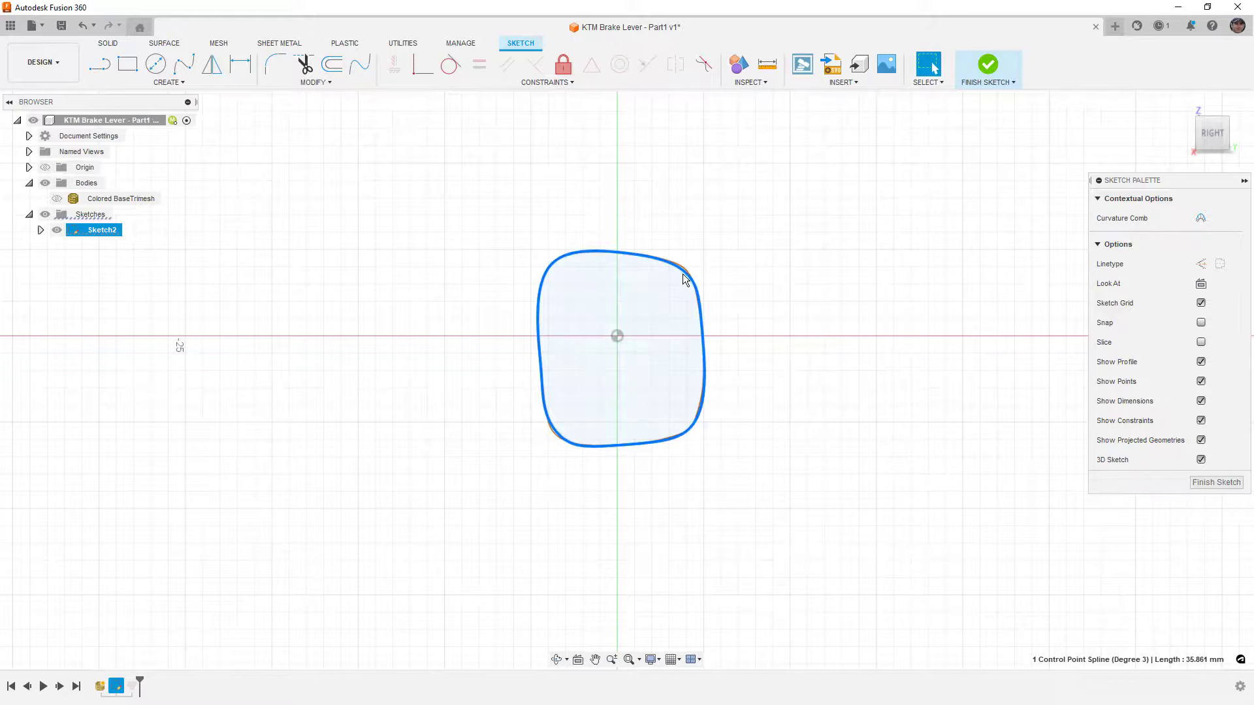
{"action": "left_click", "coordinate": [761, 307]}
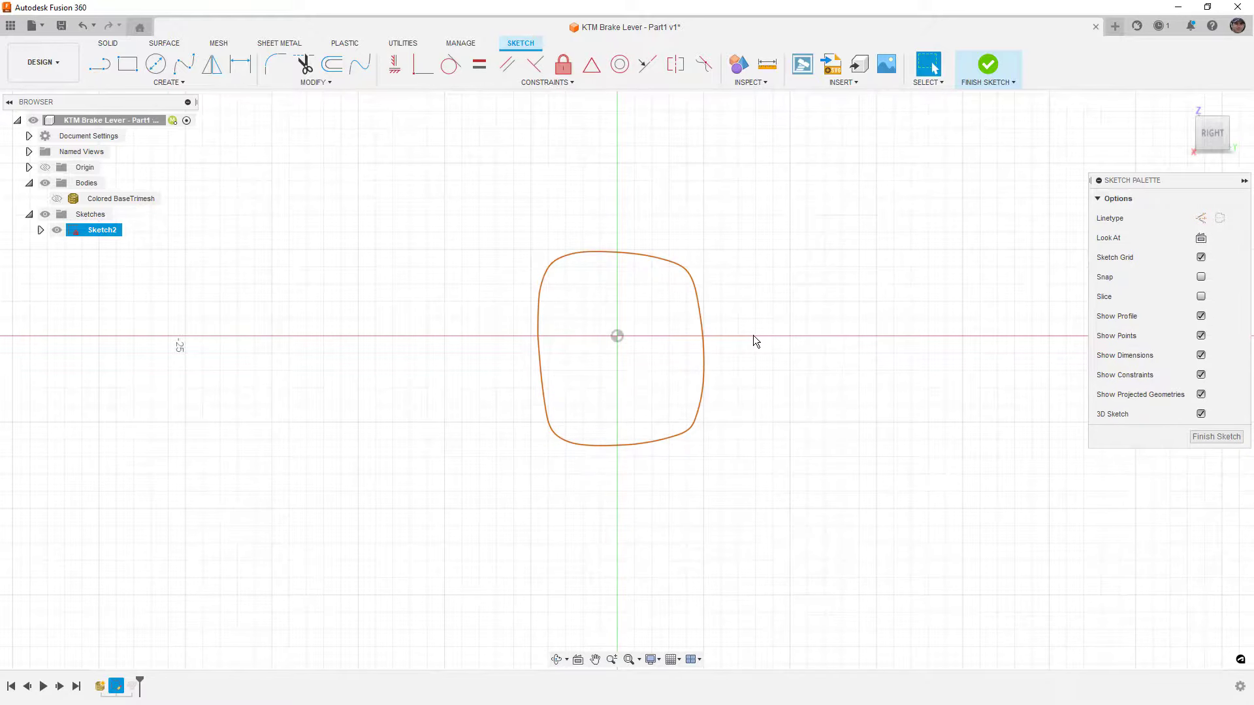
{"action": "left_click", "coordinate": [979, 67]}
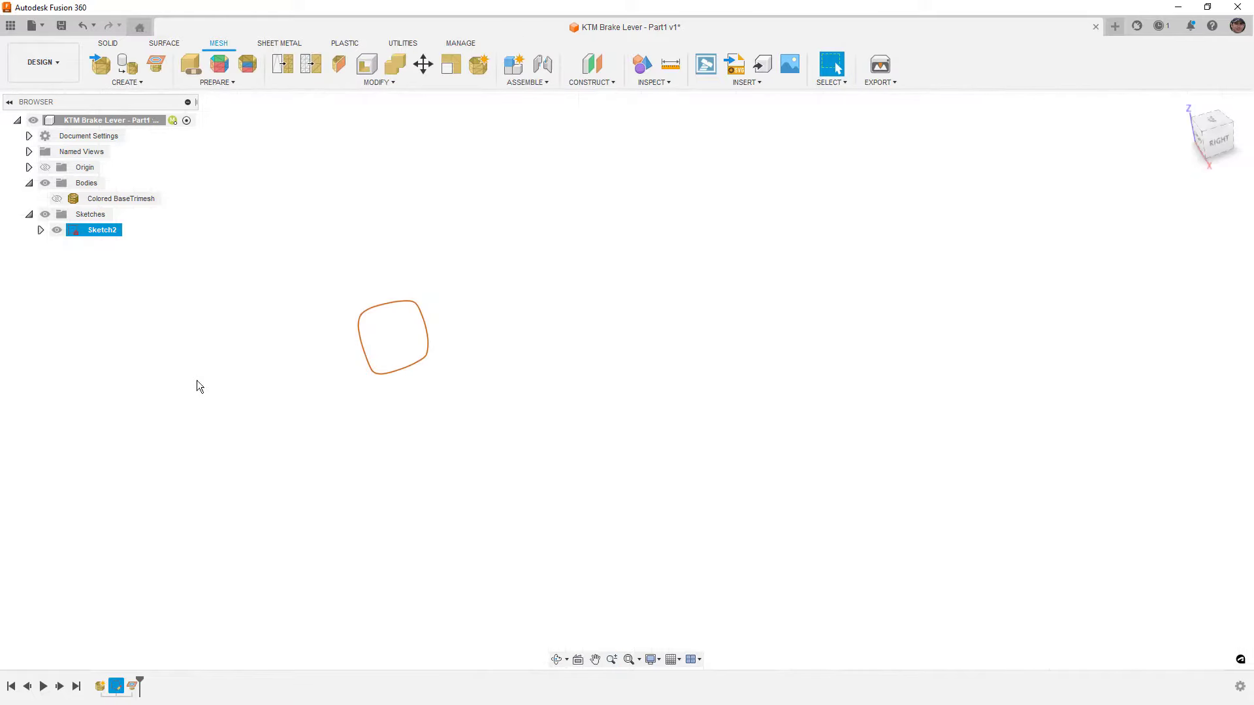
Show the original lever mesh and delete the mesh section together with its sketch
{"action": "left_click", "coordinate": [56, 198]}
{"action": "middle_click_drag", "start_coordinate": [314, 391], "coordinate": [581, 420], "text": "shift"}
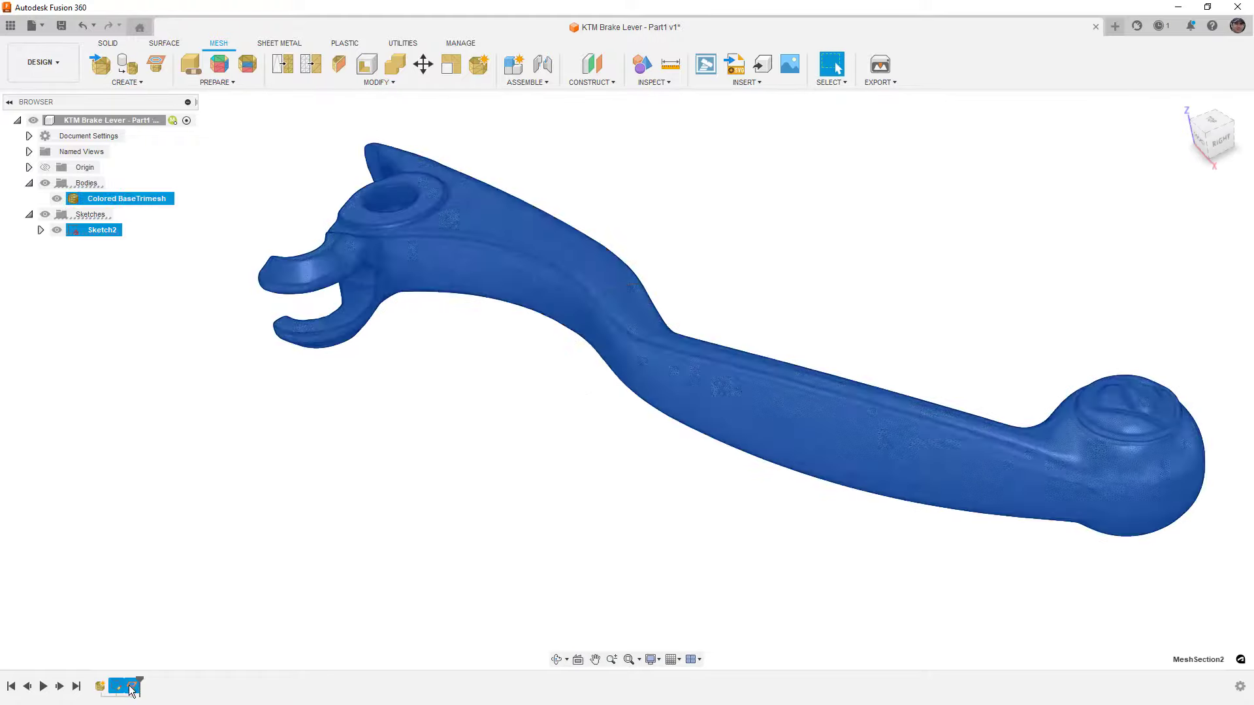
{"action": "left_click_drag", "start_coordinate": [131, 689], "coordinate": [119, 690]}
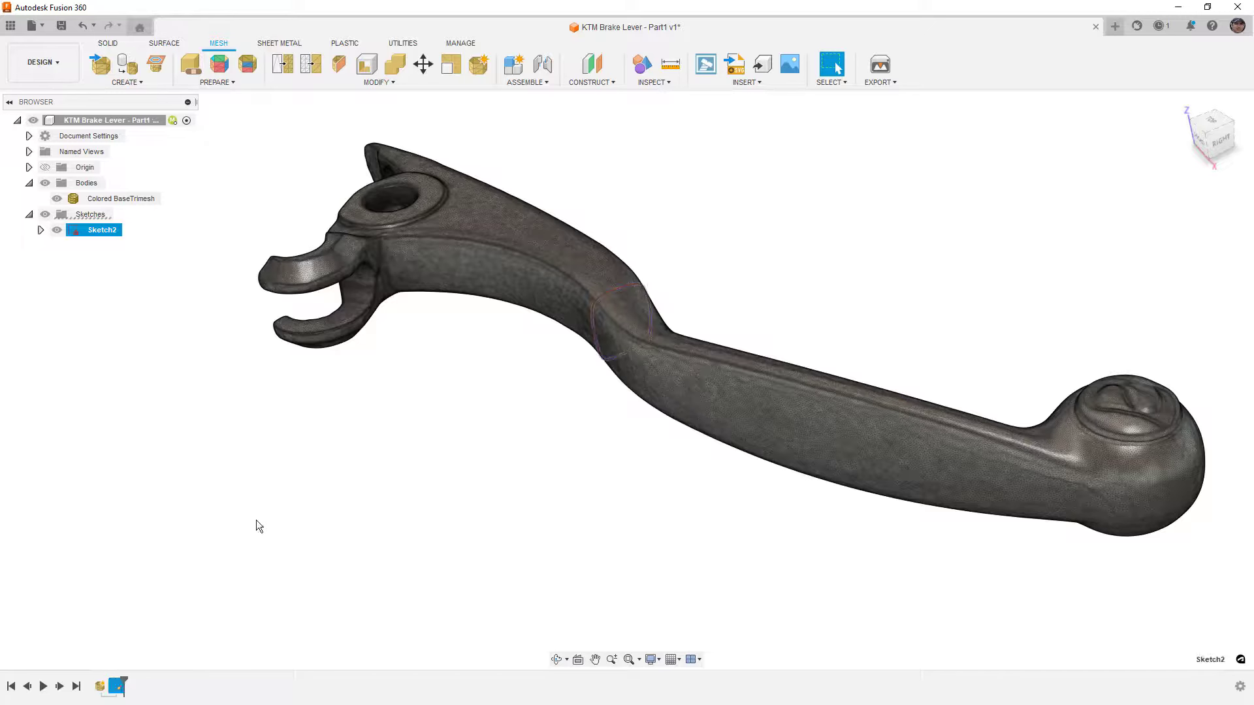
{"action": "key", "text": "Delete"}
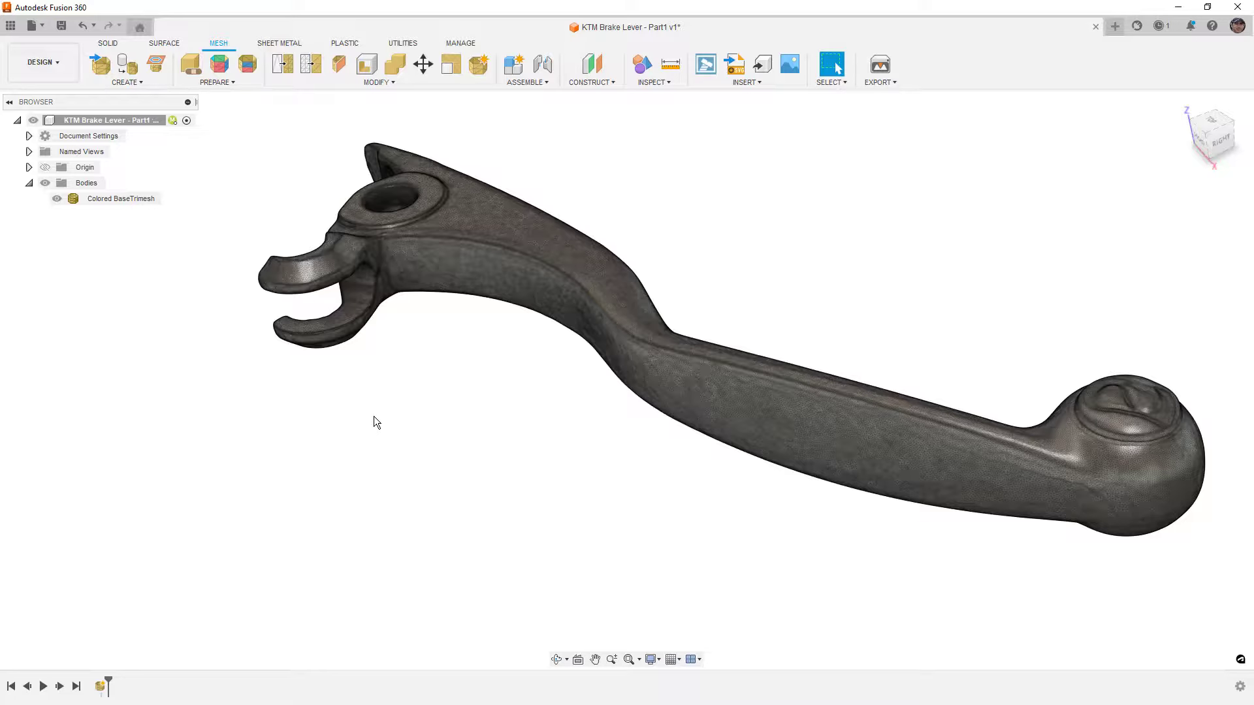
Examine the shape of the lever's ball end and how the handle flows away from it
{"action": "left_click", "coordinate": [1067, 480]}
{"action": "middle_click_drag", "start_coordinate": [1080, 439], "coordinate": [950, 443], "text": "shift"}
{"action": "scroll", "coordinate": [110, 334], "scroll_direction": "up", "scroll_amount": 5}
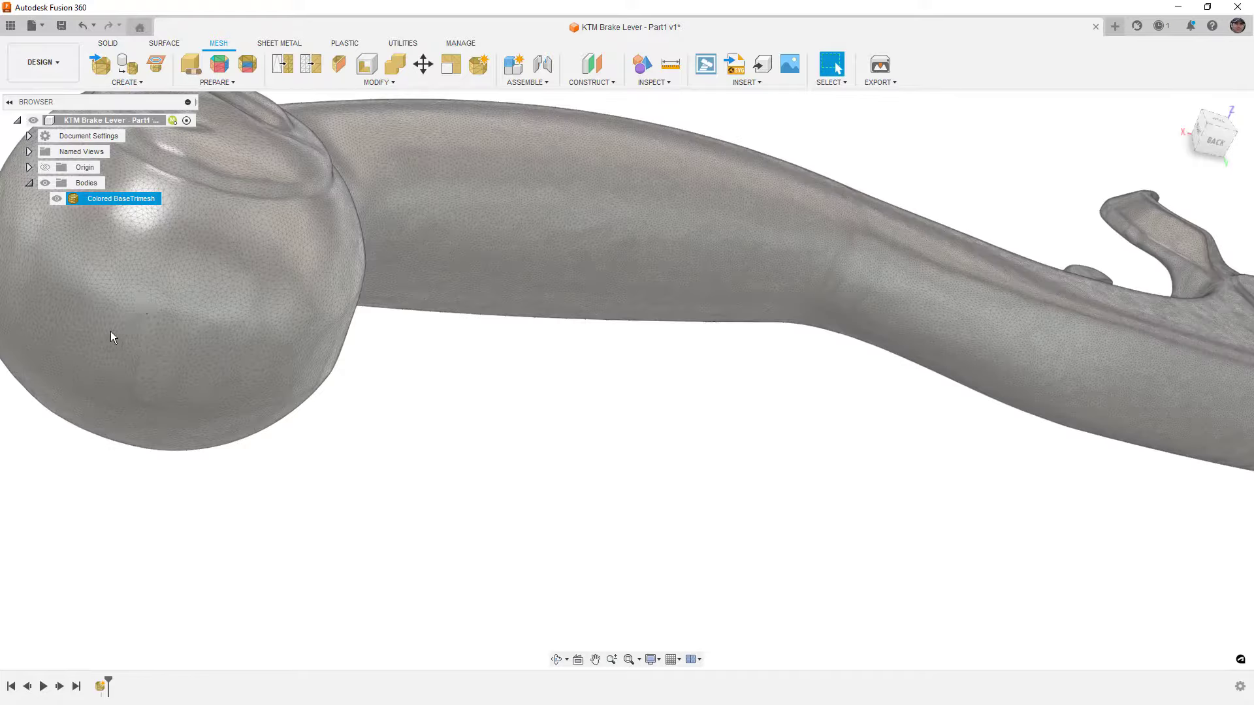
{"action": "middle_click_drag", "start_coordinate": [186, 340], "coordinate": [393, 236], "text": "shift"}
{"action": "middle_click_drag", "start_coordinate": [583, 277], "coordinate": [766, 403], "text": "shift"}
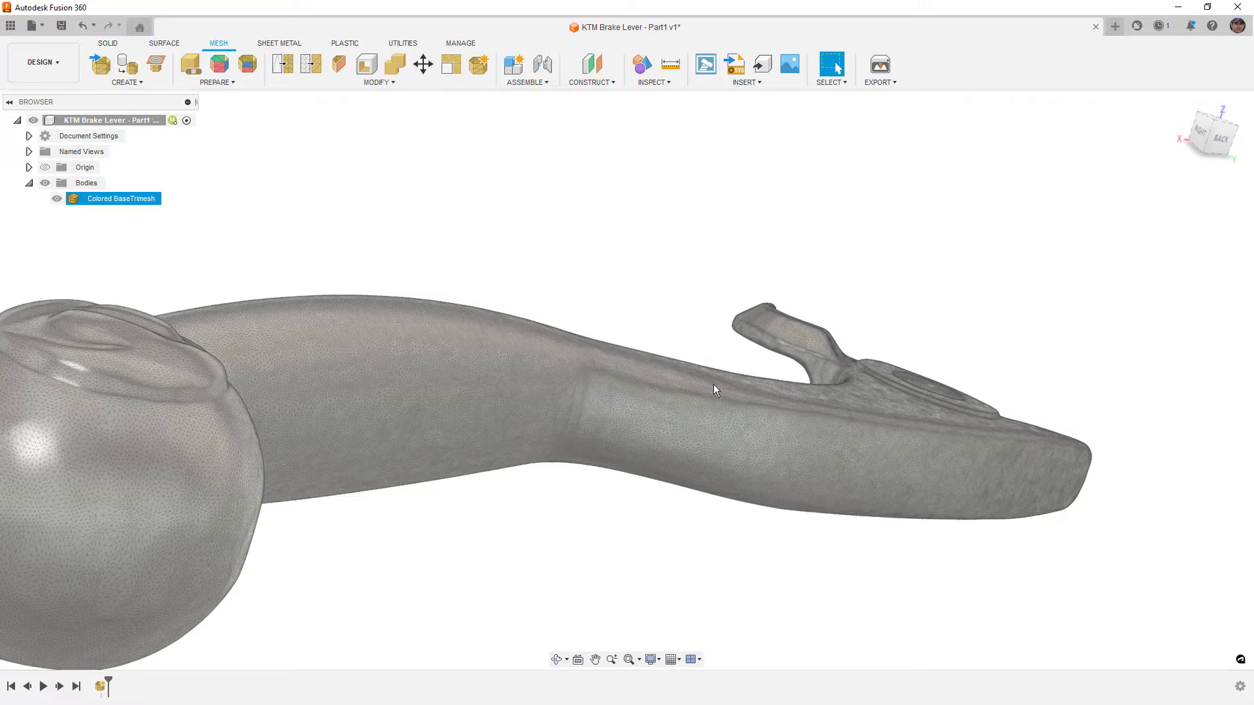
{"action": "scroll", "coordinate": [817, 402], "scroll_direction": "down", "scroll_amount": 3}
{"action": "middle_click_drag", "start_coordinate": [802, 395], "coordinate": [713, 352], "text": "shift"}
{"action": "key", "text": "Escape"}
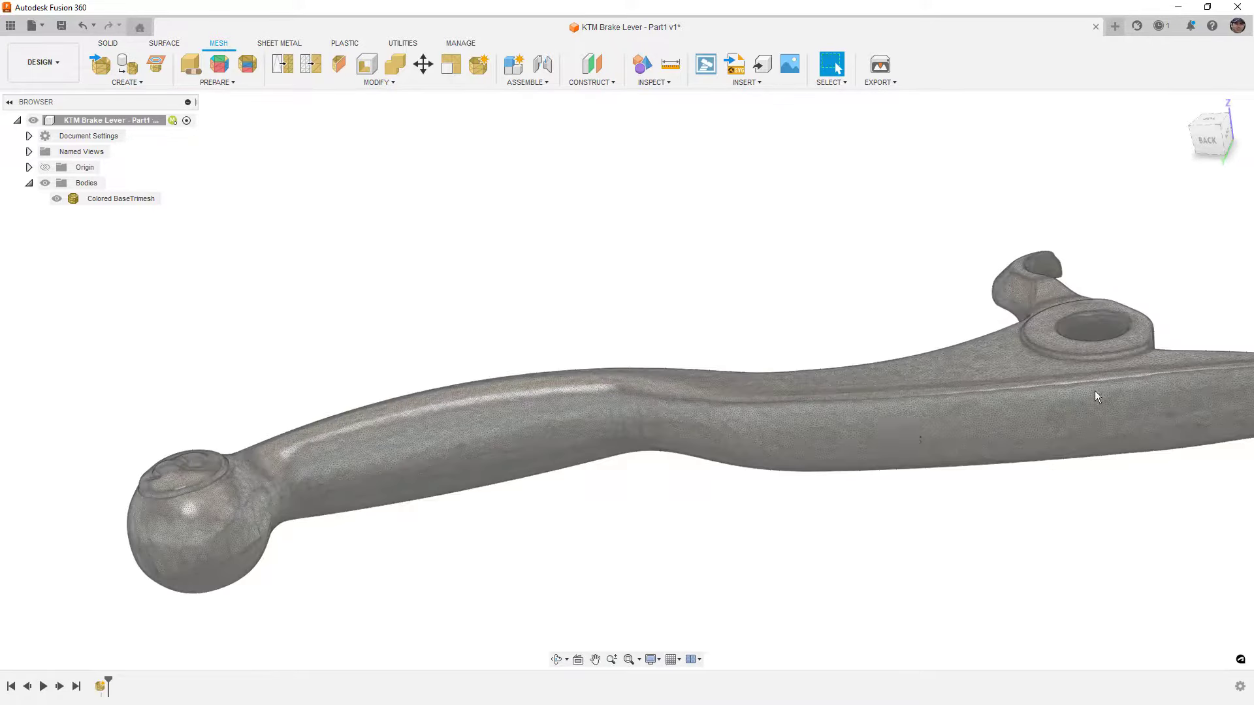
Examine the rounded edge along the lever's thick section, from the bend past the pivot boss to the pointed tip
{"action": "left_click", "coordinate": [1097, 391]}
{"action": "scroll", "coordinate": [1100, 391], "scroll_direction": "up", "scroll_amount": 5}
{"action": "middle_click_drag", "start_coordinate": [1099, 392], "coordinate": [1019, 360]}
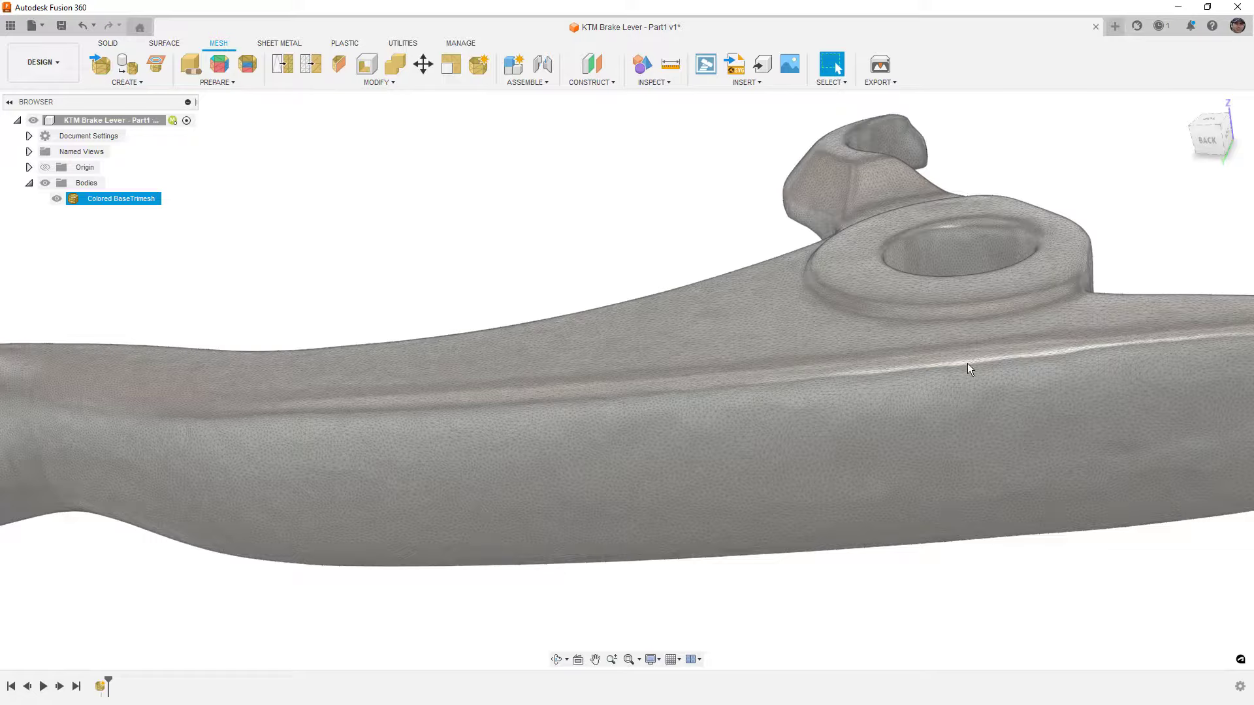
{"action": "middle_click_drag", "start_coordinate": [794, 392], "coordinate": [1039, 381], "text": "shift"}
{"action": "middle_click_drag", "start_coordinate": [1153, 344], "coordinate": [940, 367]}
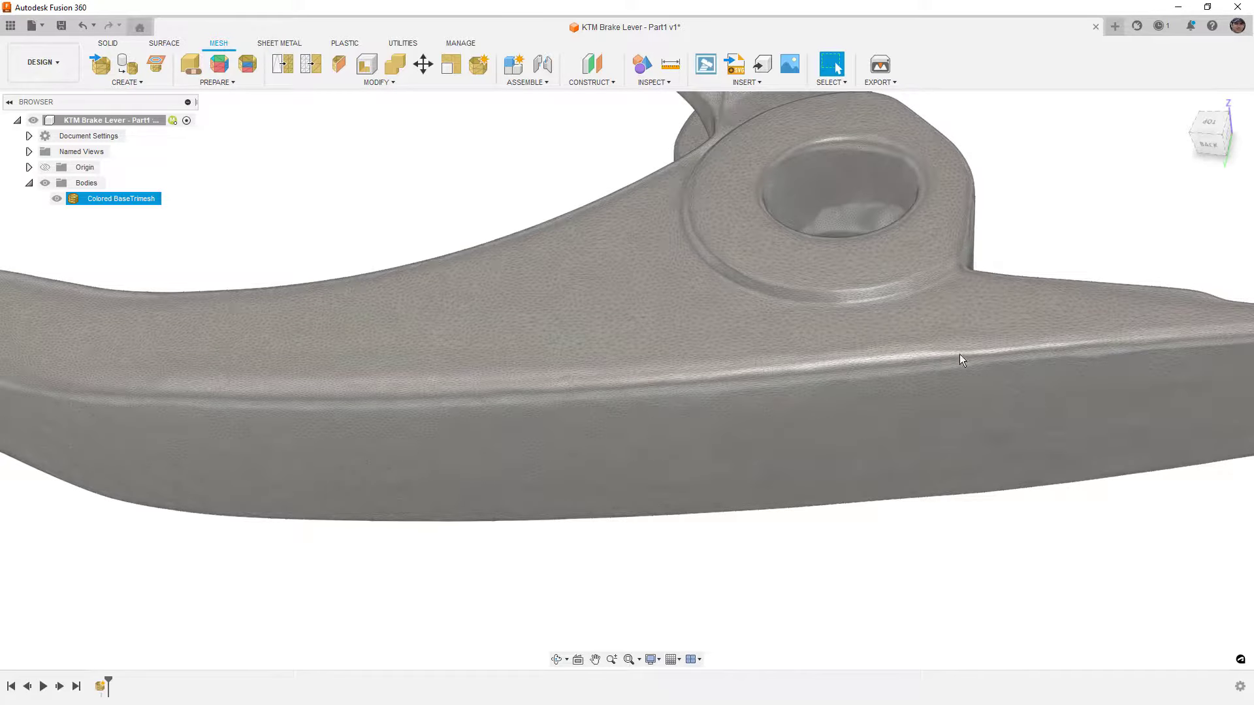
{"action": "middle_click_drag", "start_coordinate": [1051, 350], "coordinate": [875, 383]}
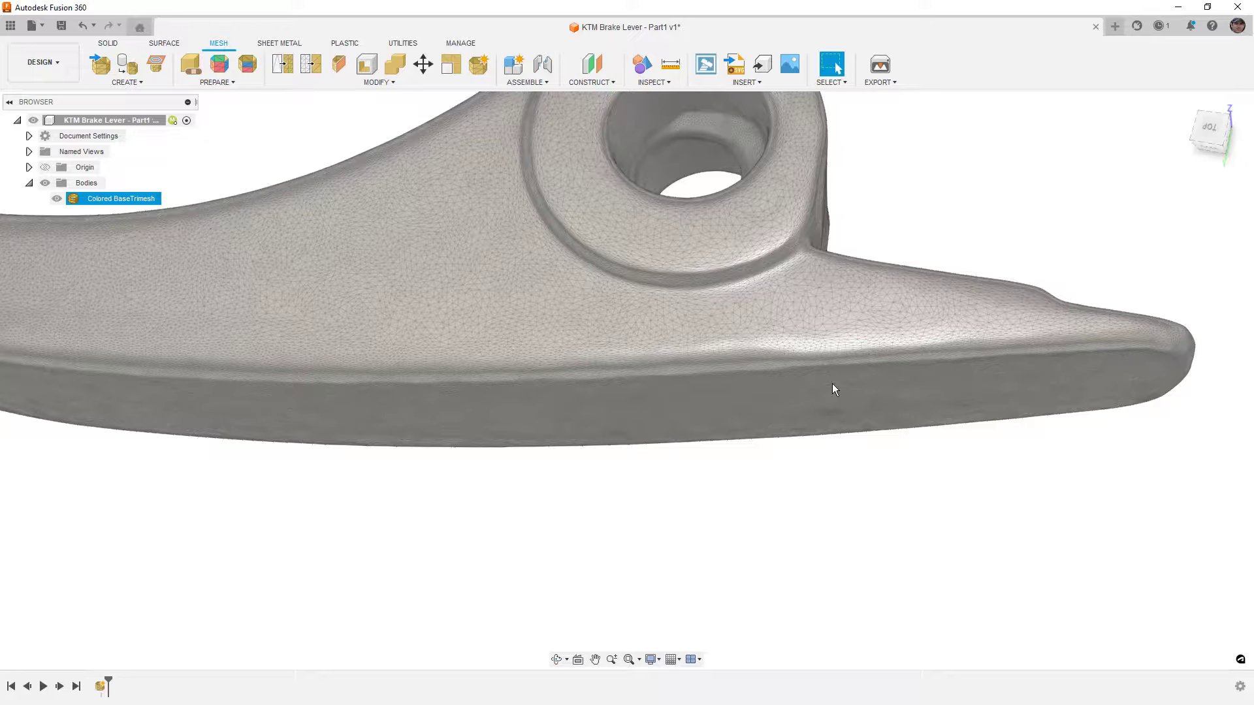
{"action": "scroll", "coordinate": [845, 346], "scroll_direction": "down", "scroll_amount": 5}
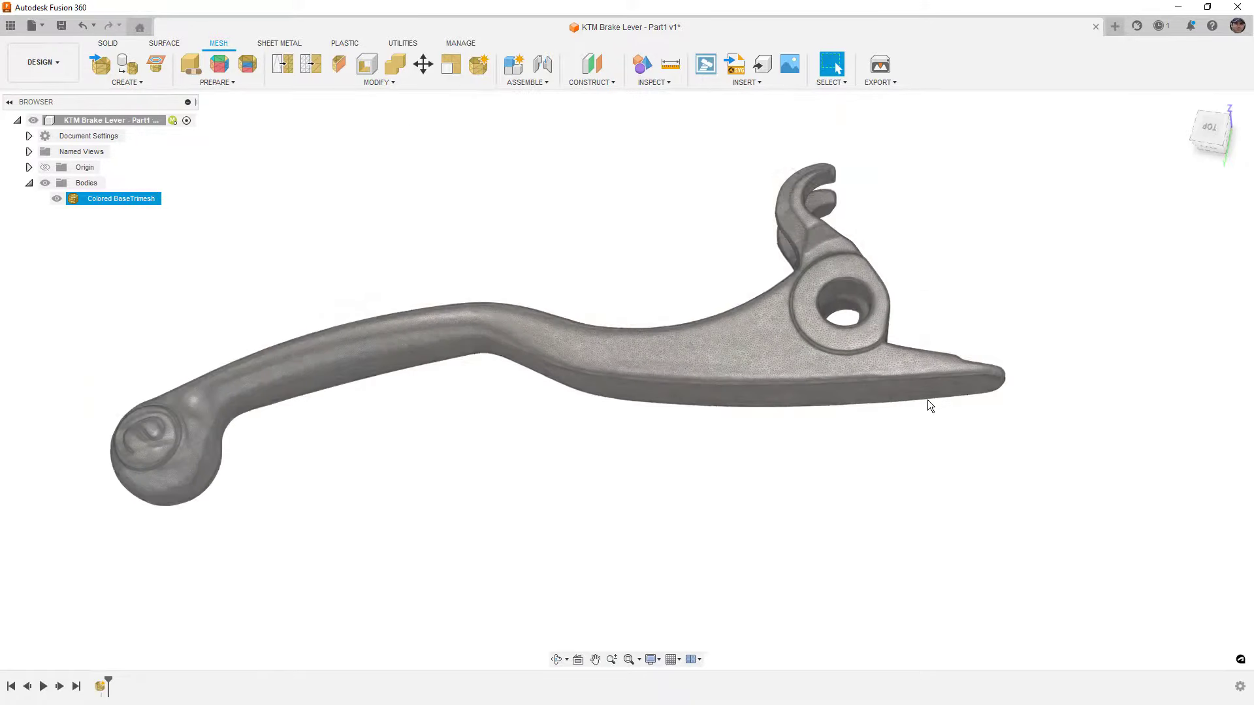
{"action": "left_click", "coordinate": [720, 444]}
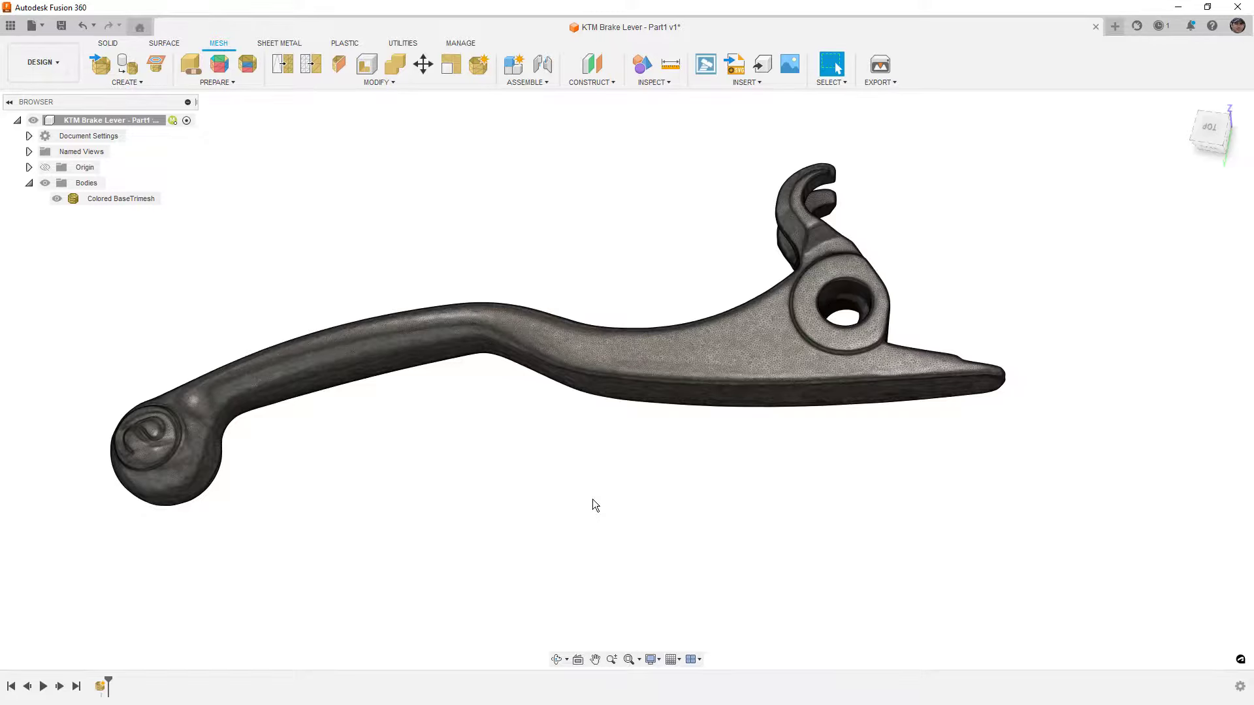
Examine the pivot hole, its surrounding boss and the hooked arms next to it on the mesh
{"action": "left_click", "coordinate": [828, 303]}
{"action": "mouse_move", "coordinate": [828, 303]}
{"action": "middle_mouse_down", "text": "shift"}
{"action": "mouse_move", "coordinate": [835, 324]}
{"action": "mouse_move", "coordinate": [840, 299]}
{"action": "middle_mouse_up", "text": "shift"}
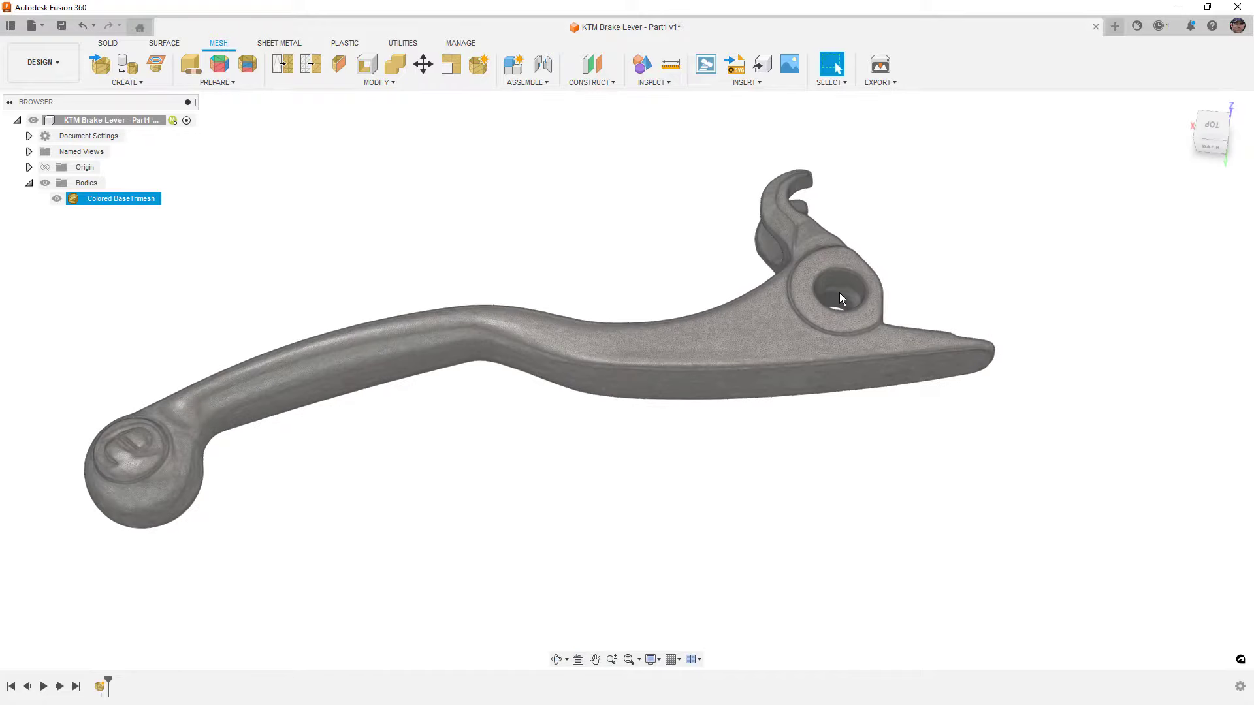
{"action": "left_click", "coordinate": [868, 475]}
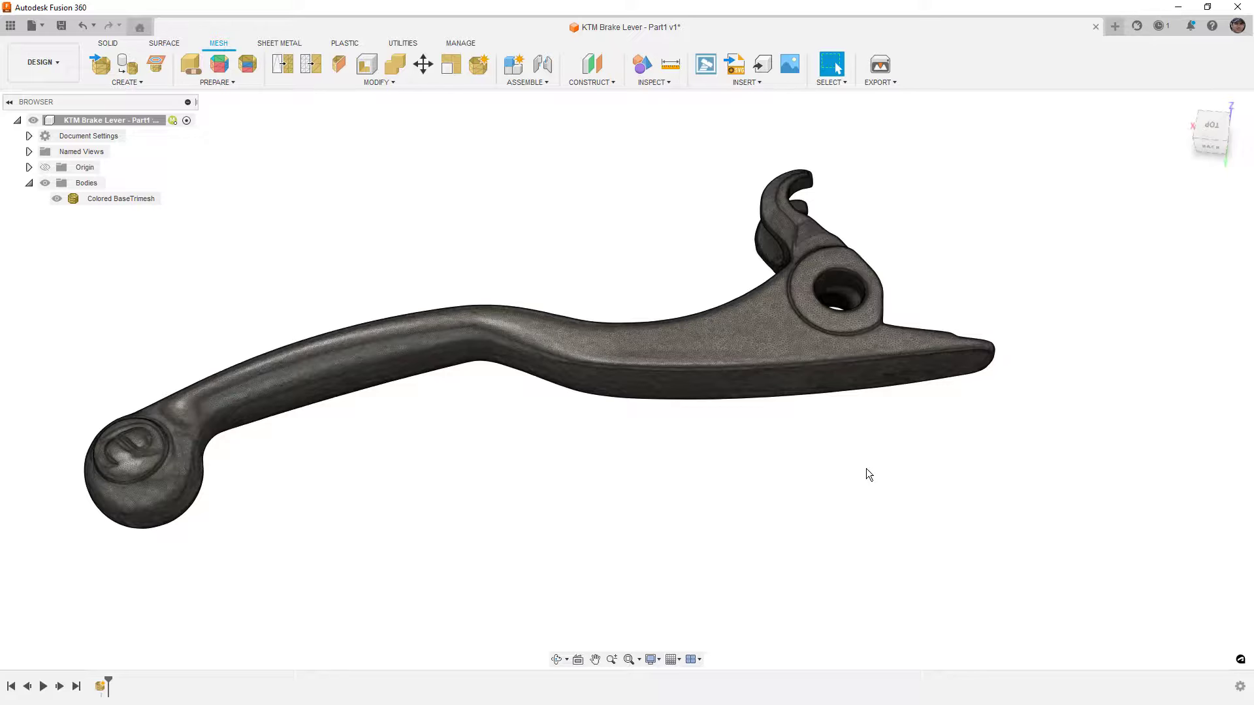
{"action": "left_click", "coordinate": [866, 370]}
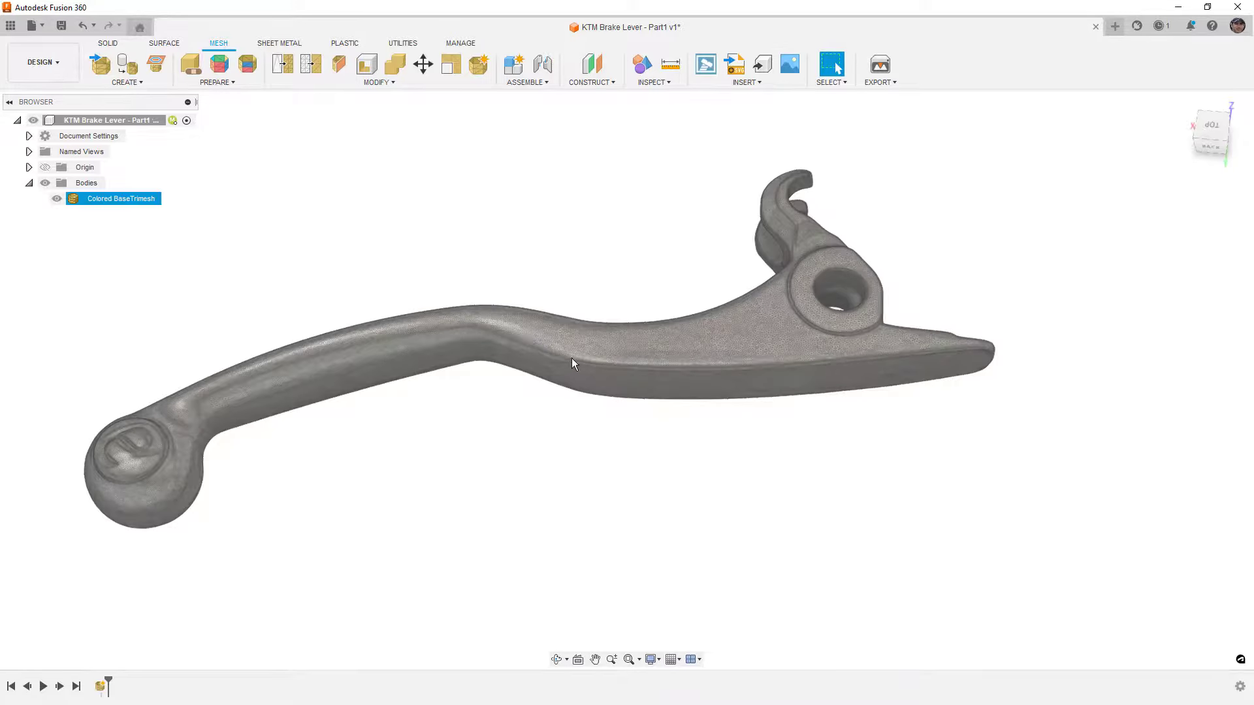
{"action": "left_click", "coordinate": [796, 499]}
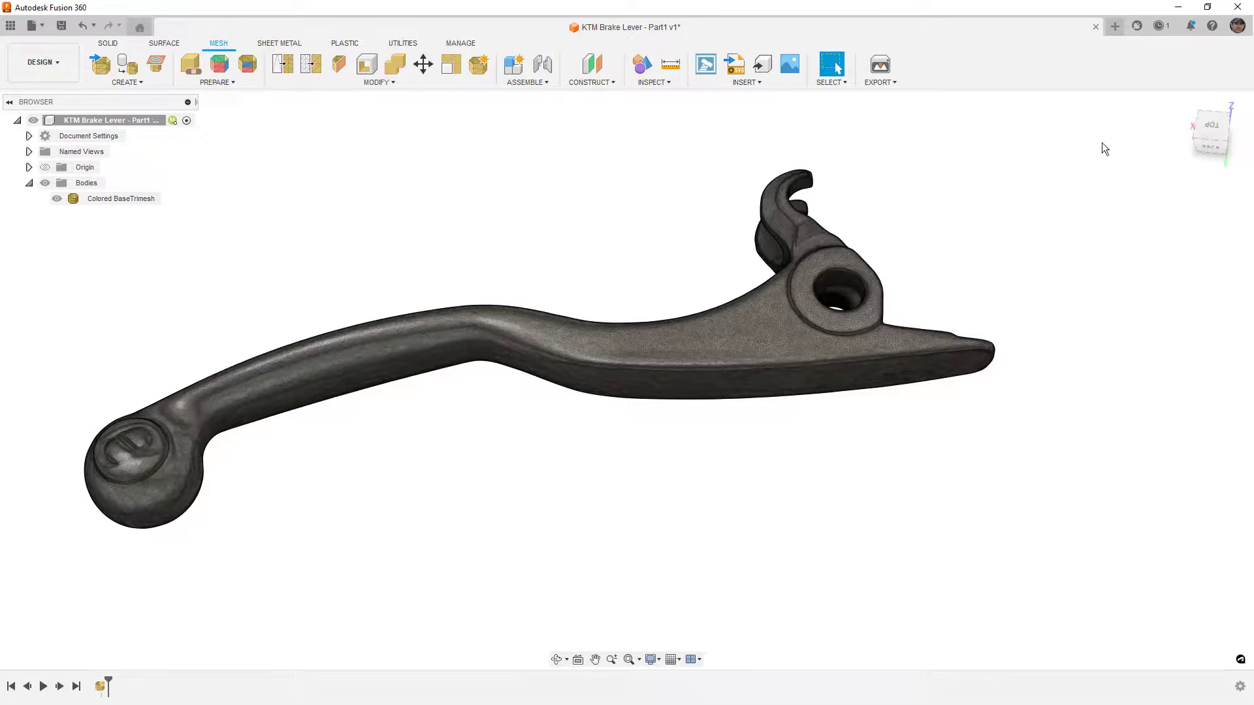
{"action": "left_click", "coordinate": [784, 199]}
{"action": "scroll", "coordinate": [786, 209], "scroll_direction": "up", "scroll_amount": 5}
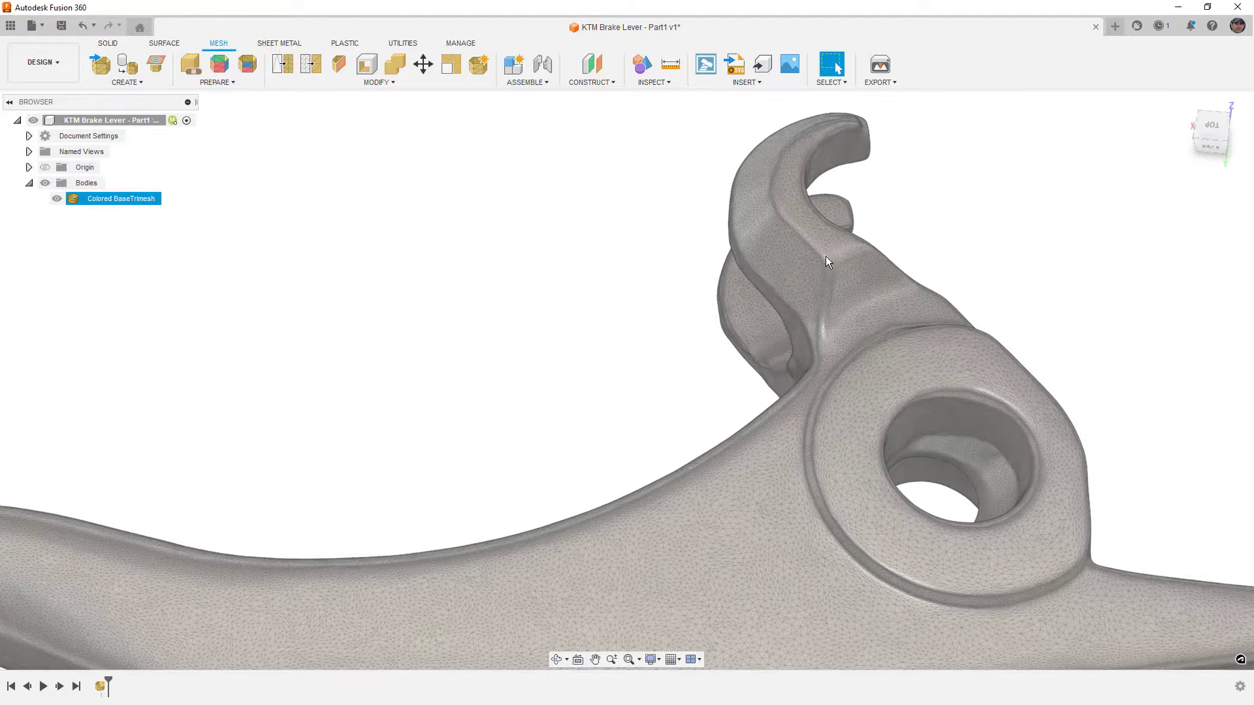
{"action": "left_click", "coordinate": [577, 291]}
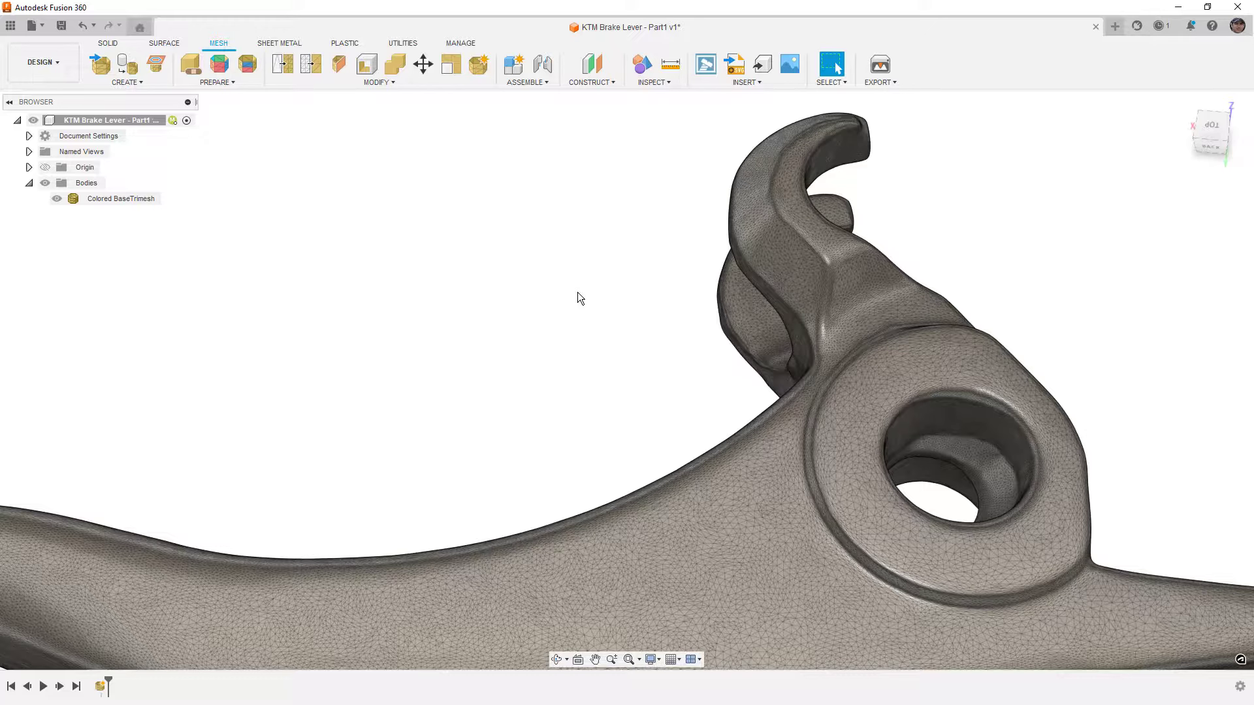
{"action": "left_click", "coordinate": [821, 346]}
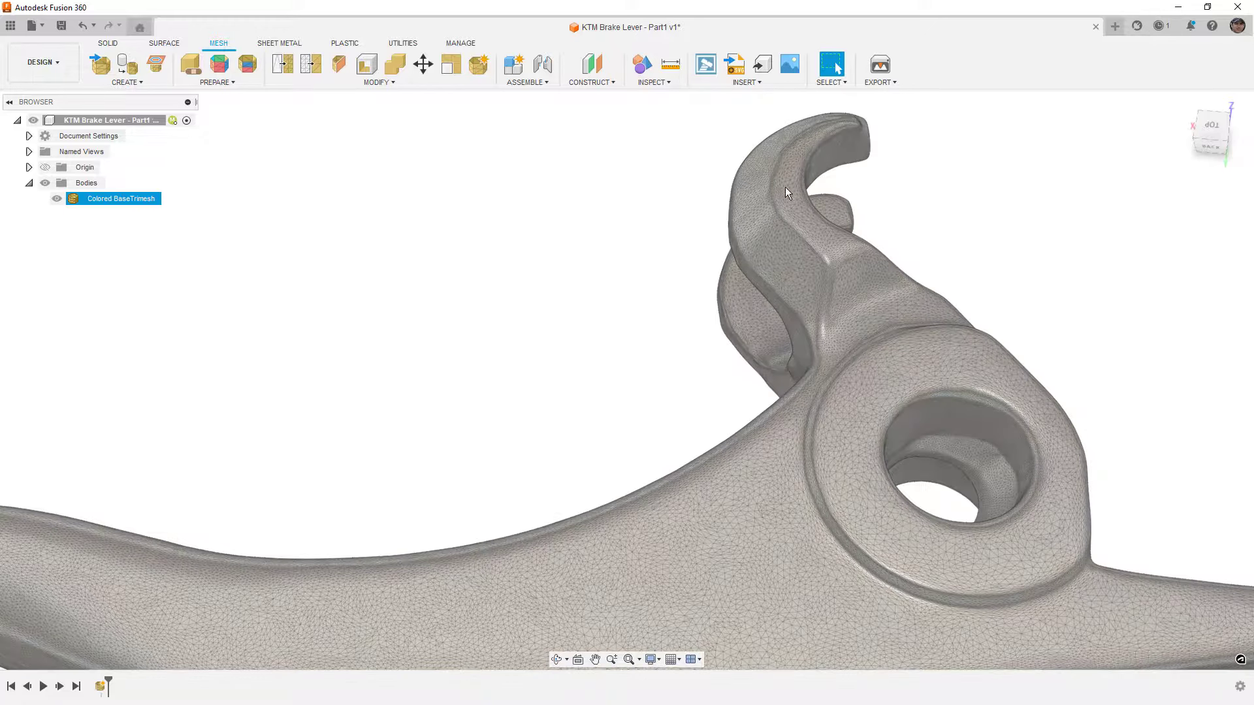
{"action": "left_click", "coordinate": [847, 107]}
{"action": "scroll", "coordinate": [846, 106], "scroll_direction": "down", "scroll_amount": 3}
{"action": "left_click", "coordinate": [847, 126]}
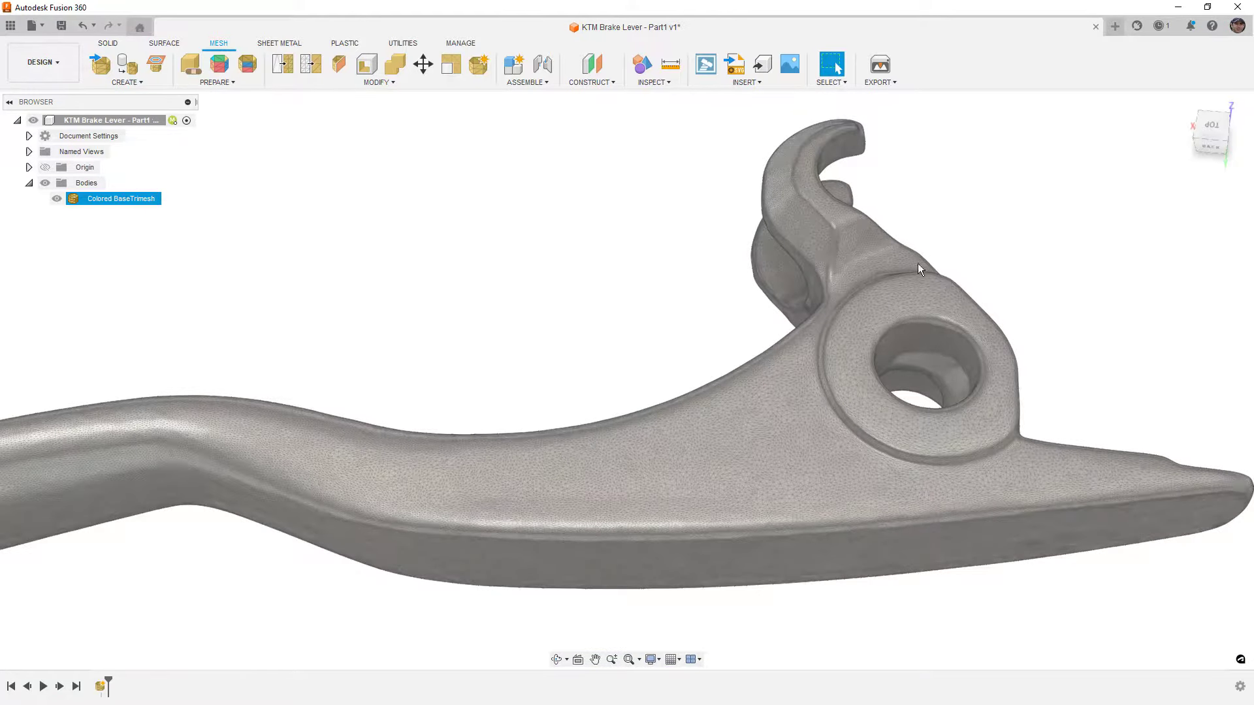
Examine from several angles how the forked arms merge into the lever's main body
{"action": "middle_click_drag", "start_coordinate": [844, 307], "coordinate": [844, 276], "text": "shift"}
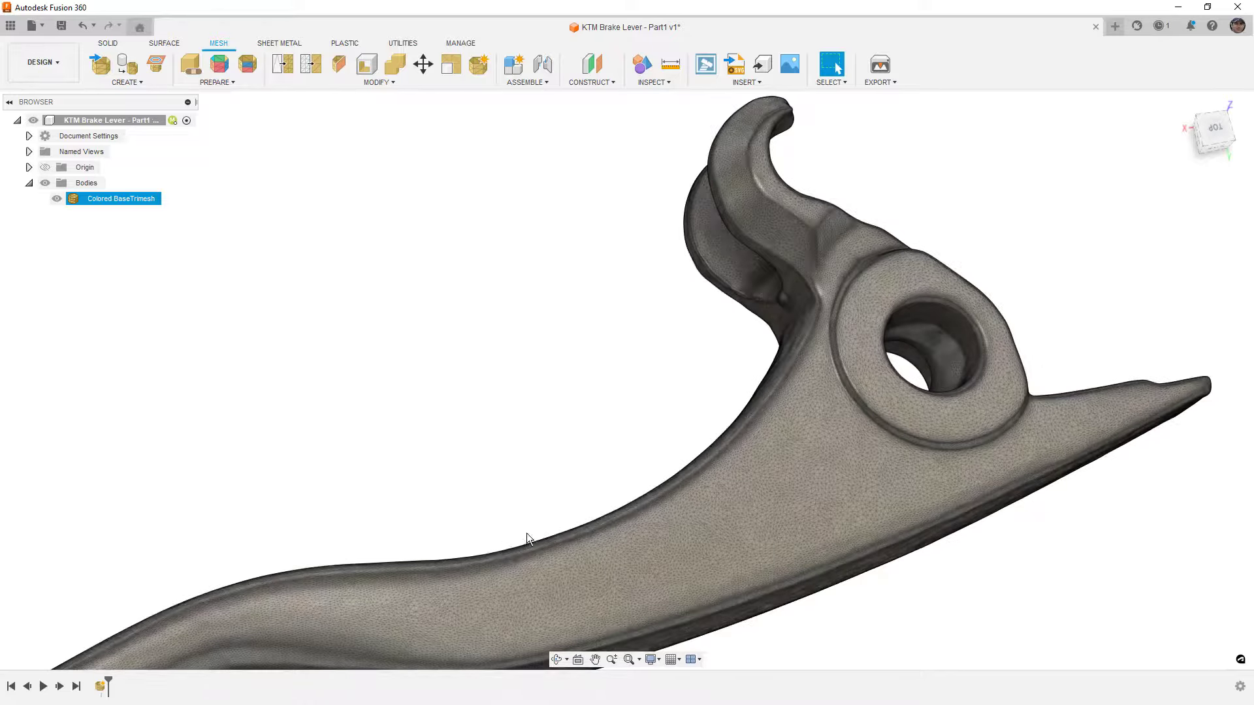
{"action": "left_click", "coordinate": [385, 542]}
{"action": "middle_click_drag", "start_coordinate": [386, 542], "coordinate": [609, 515], "text": "shift"}
{"action": "scroll", "coordinate": [604, 513], "scroll_direction": "down", "scroll_amount": 3}
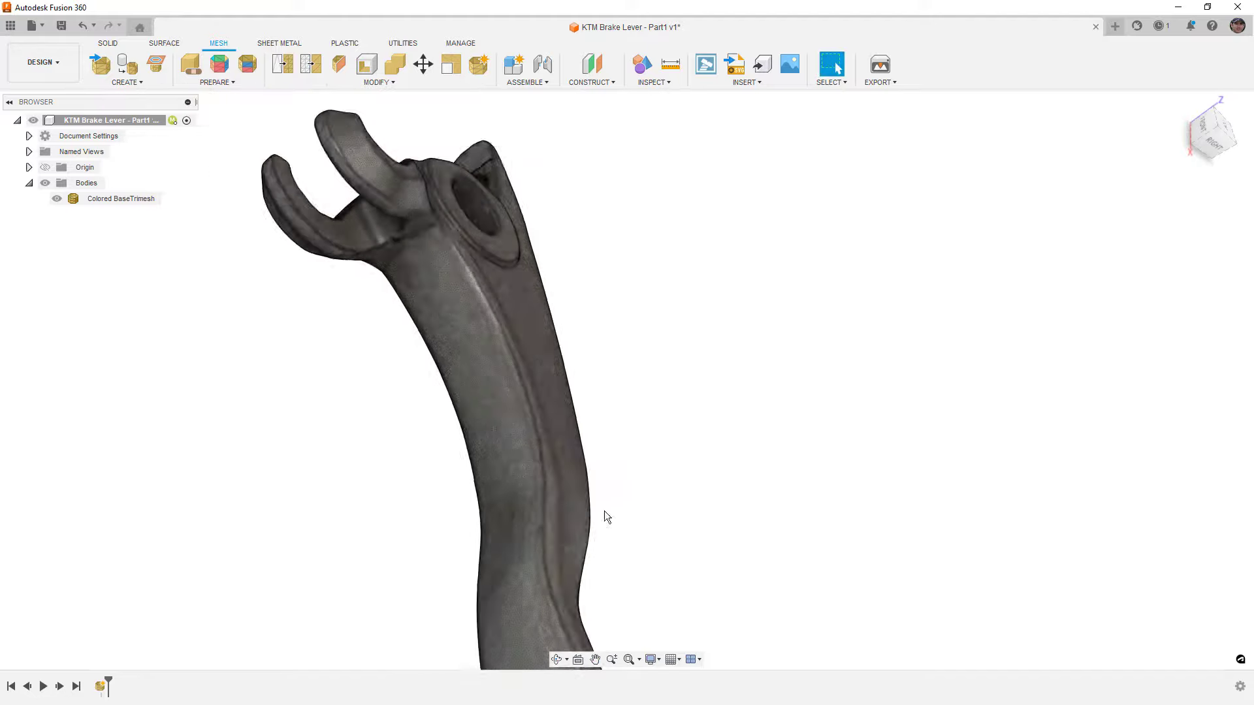
{"action": "left_click", "coordinate": [547, 437]}
{"action": "middle_click_drag", "start_coordinate": [546, 432], "coordinate": [451, 433], "text": "shift"}
{"action": "left_click", "coordinate": [451, 432]}
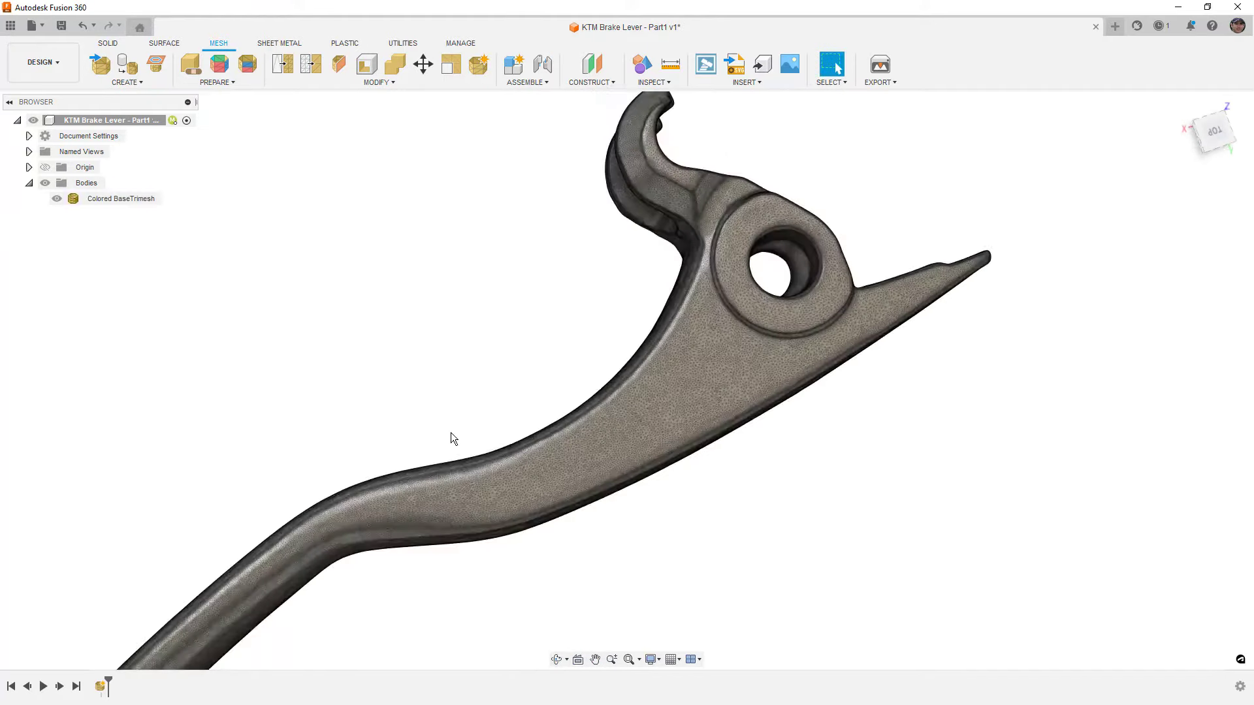
{"action": "left_click", "coordinate": [515, 434]}
{"action": "middle_click_drag", "start_coordinate": [850, 445], "coordinate": [866, 416], "text": "shift"}
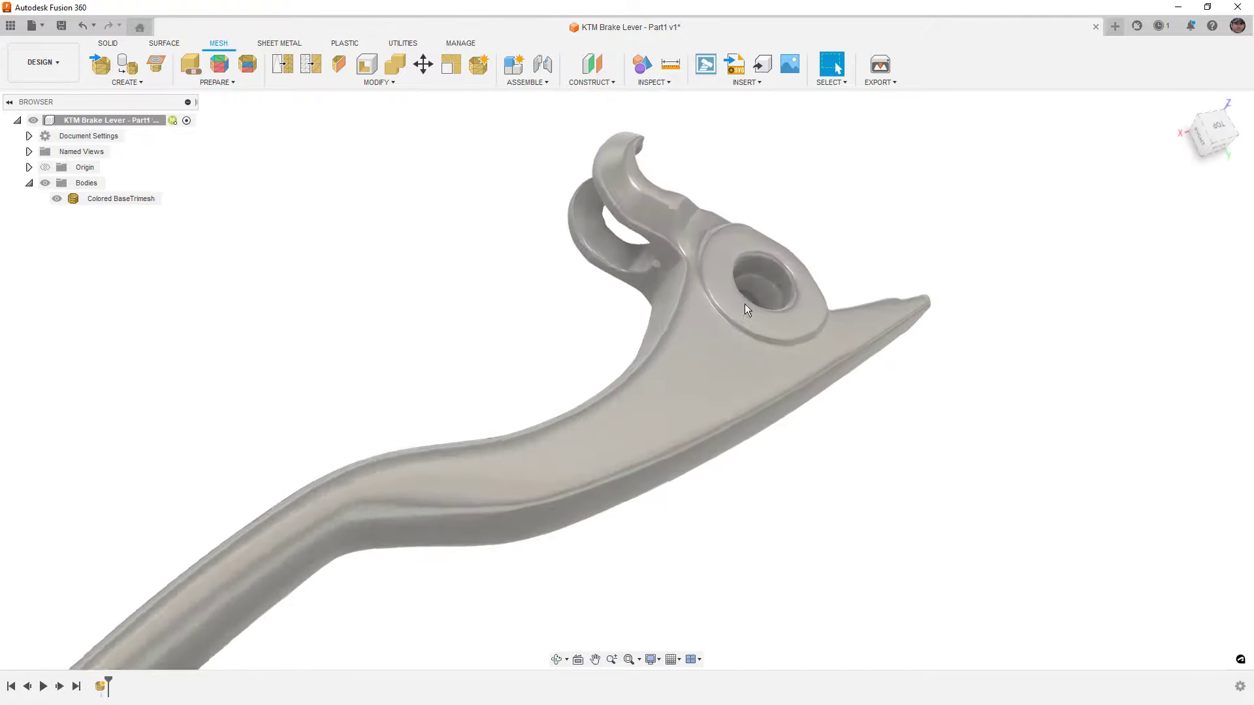
Examine the blends around the pivot boss up close and review the overall form of the whole lever
{"action": "left_click", "coordinate": [745, 307]}
{"action": "scroll", "coordinate": [679, 244], "scroll_direction": "up", "scroll_amount": 5}
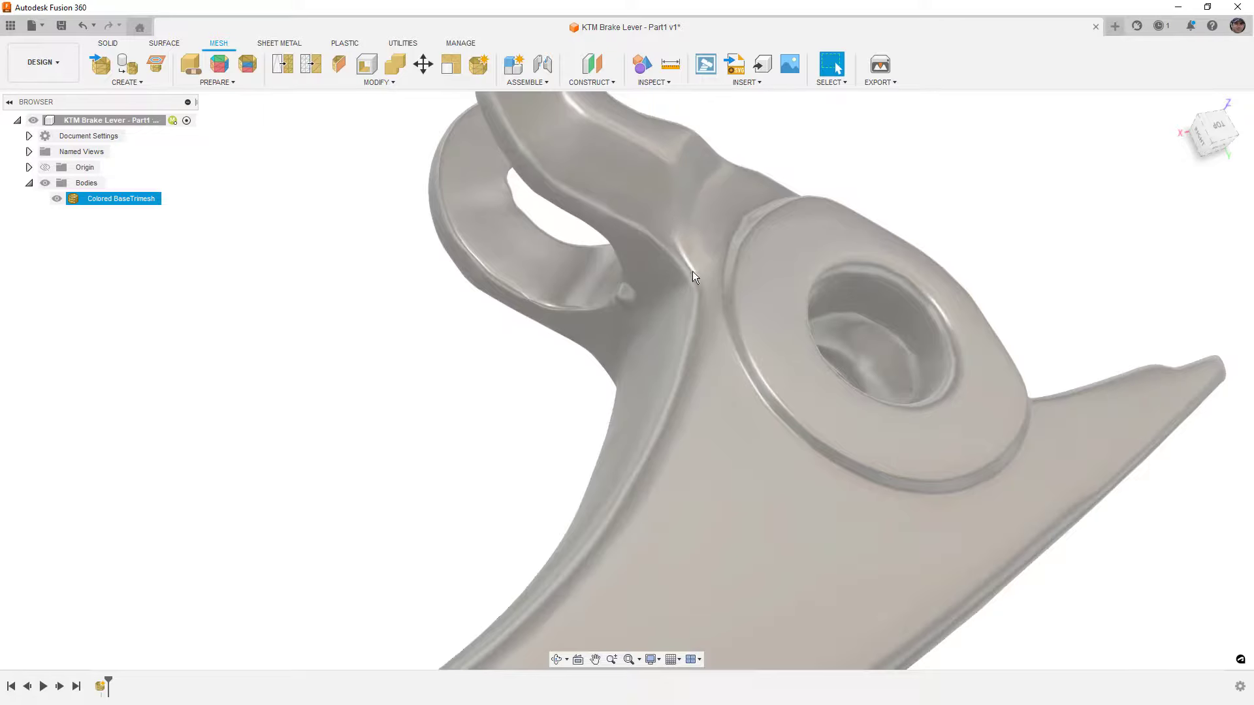
{"action": "middle_click_drag", "start_coordinate": [703, 316], "coordinate": [569, 277], "text": "shift"}
{"action": "key", "text": "Escape"}
{"action": "left_click", "coordinate": [607, 396]}
{"action": "scroll", "coordinate": [876, 381], "scroll_direction": "up", "scroll_amount": 5}
{"action": "scroll", "coordinate": [567, 280], "scroll_direction": "down", "scroll_amount": 5}
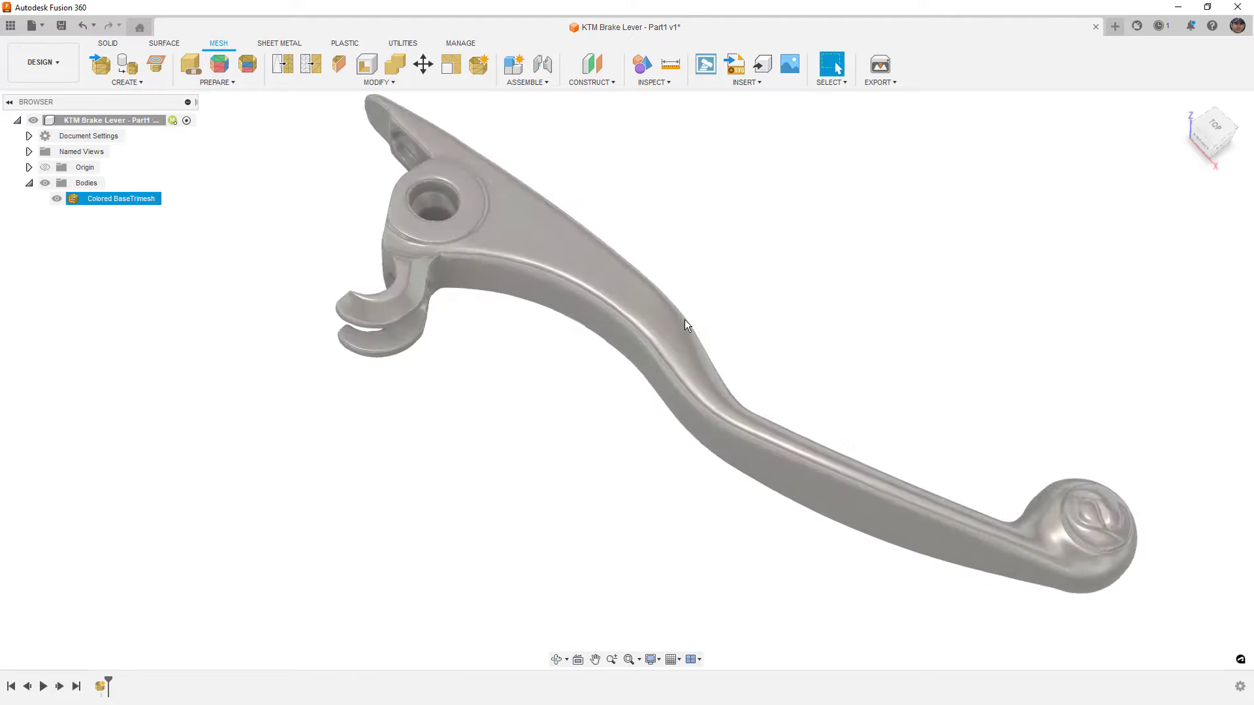
{"action": "left_click", "coordinate": [469, 320]}
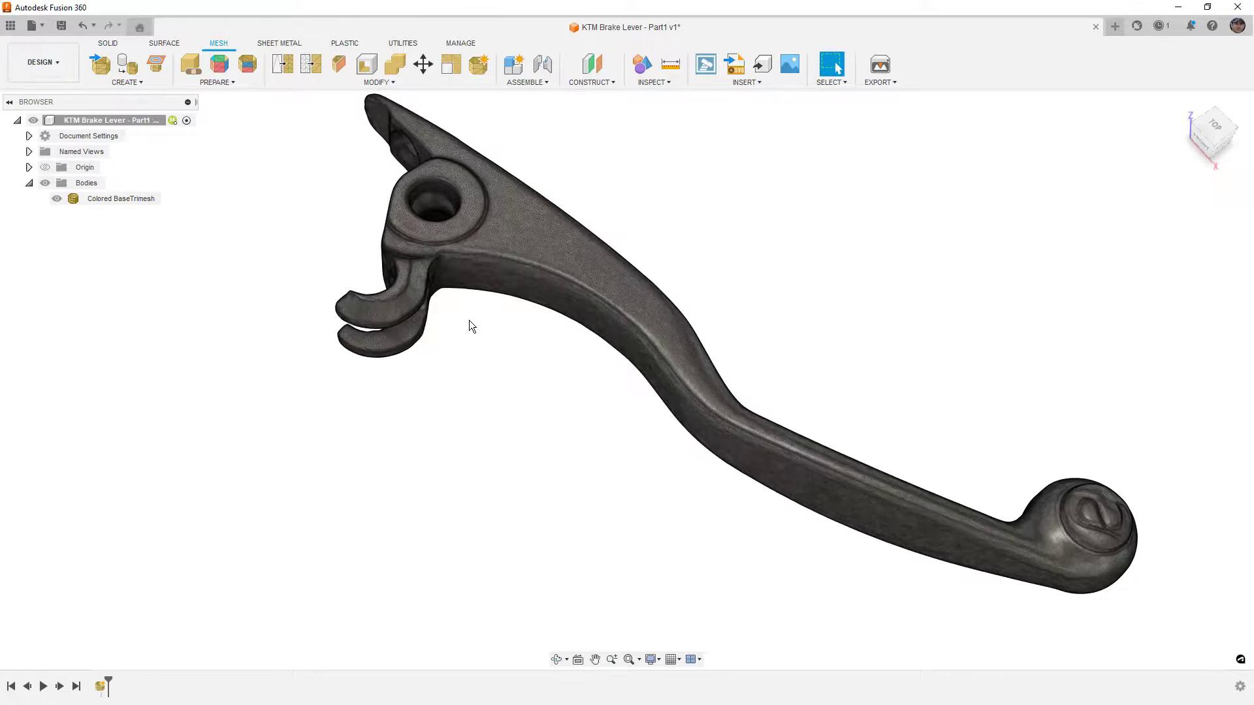
{"action": "left_click", "coordinate": [993, 553]}
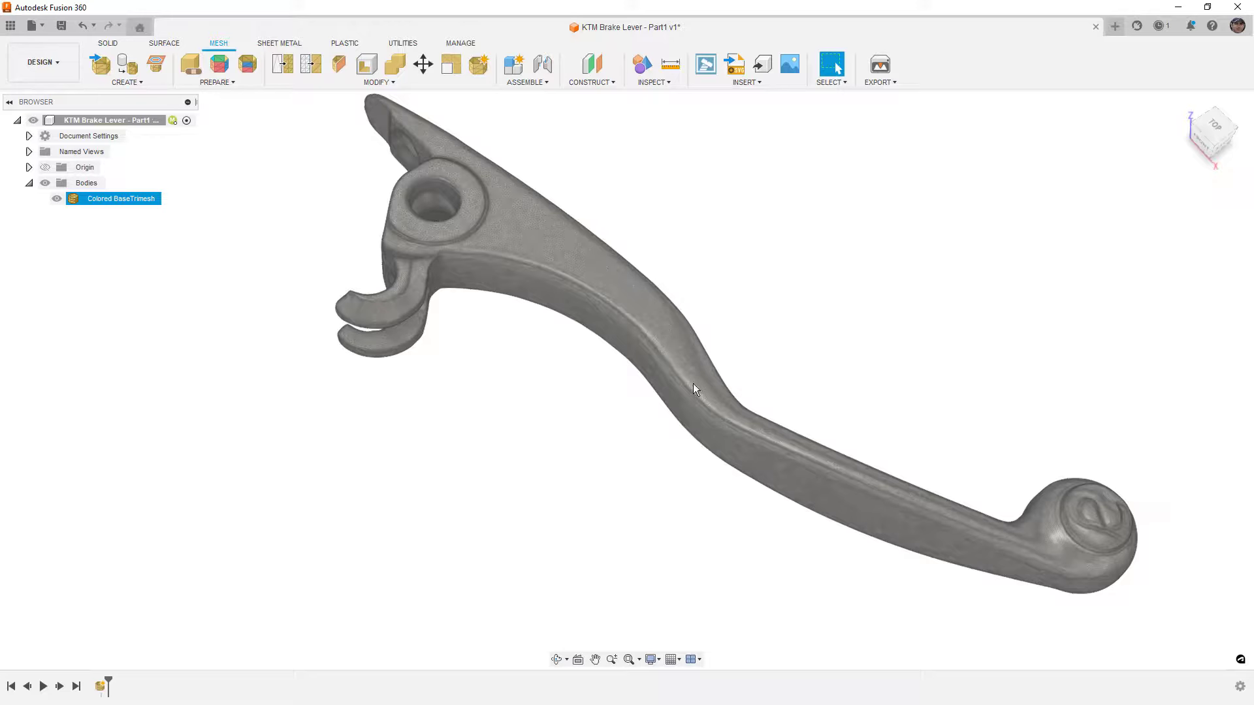
{"action": "middle_click_drag", "start_coordinate": [973, 520], "coordinate": [923, 456], "text": "shift"}
{"action": "key", "text": "Escape"}
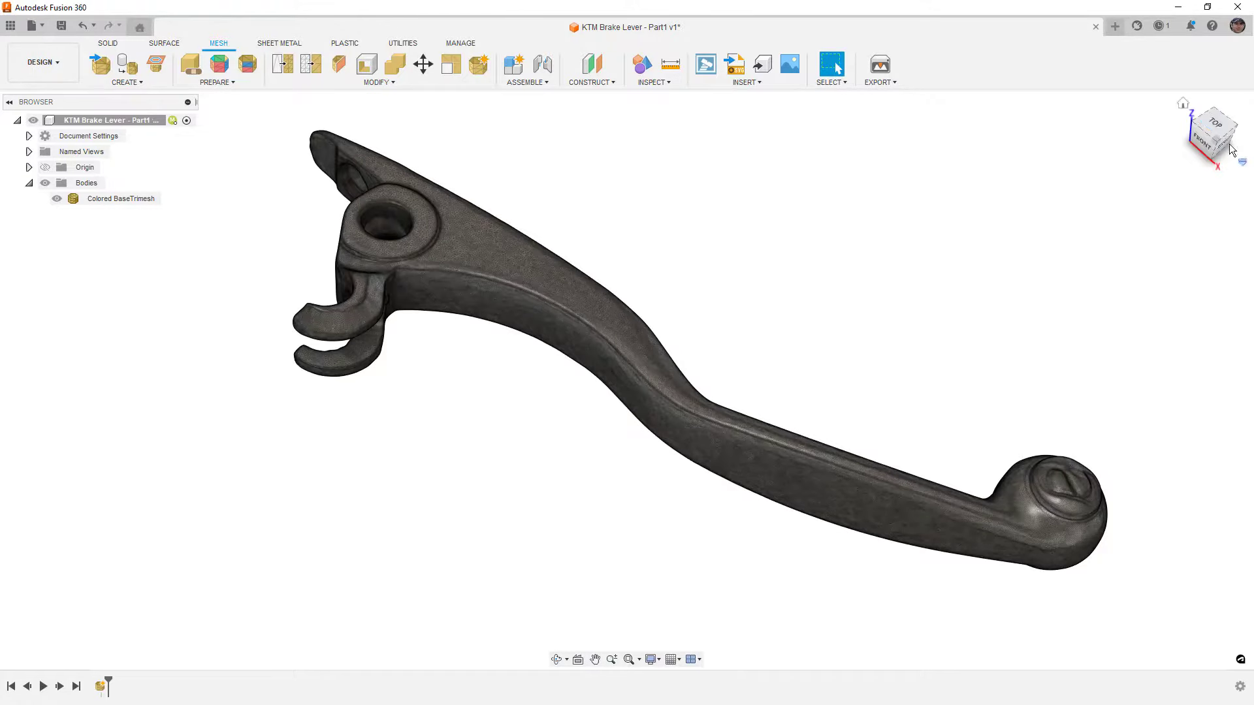
Start a surface-modelling sketch on the horizontal origin plane in the top view, with 3D sketching turned off
{"action": "left_click", "coordinate": [1214, 124]}
{"action": "middle_click_drag", "start_coordinate": [888, 399], "coordinate": [884, 434]}
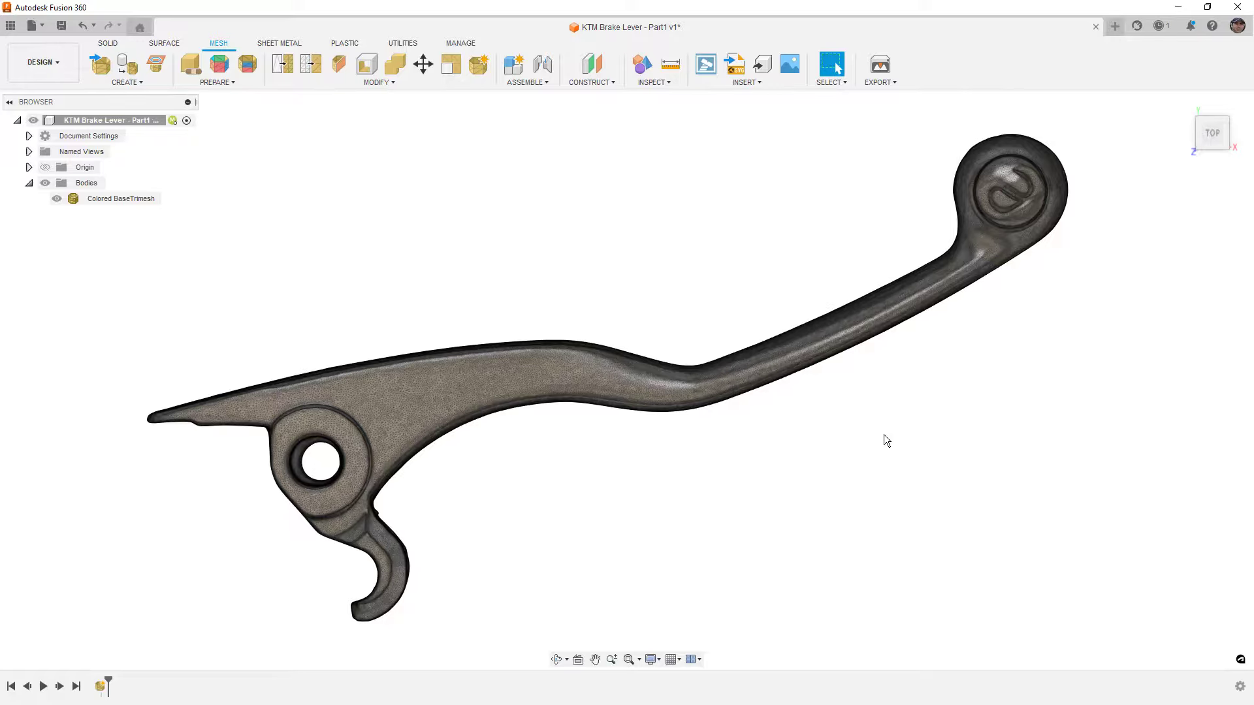
{"action": "left_click", "coordinate": [164, 43]}
{"action": "left_click", "coordinate": [109, 65]}
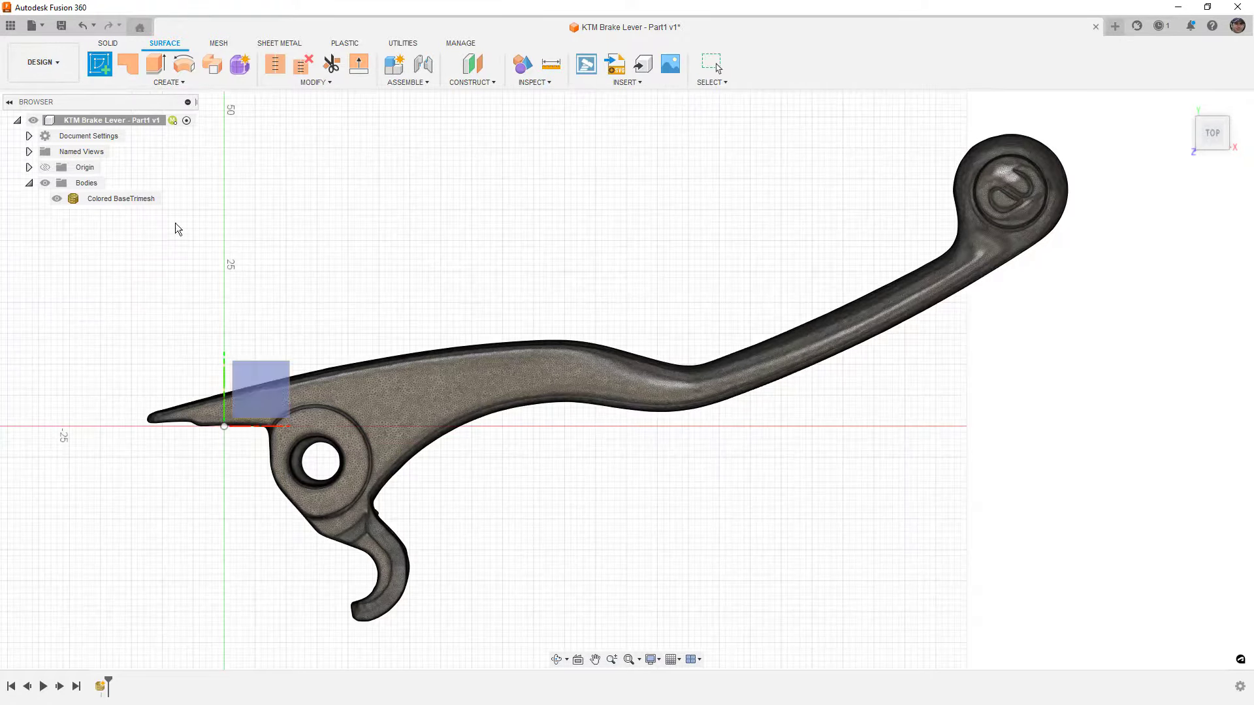
{"action": "left_click", "coordinate": [256, 376]}
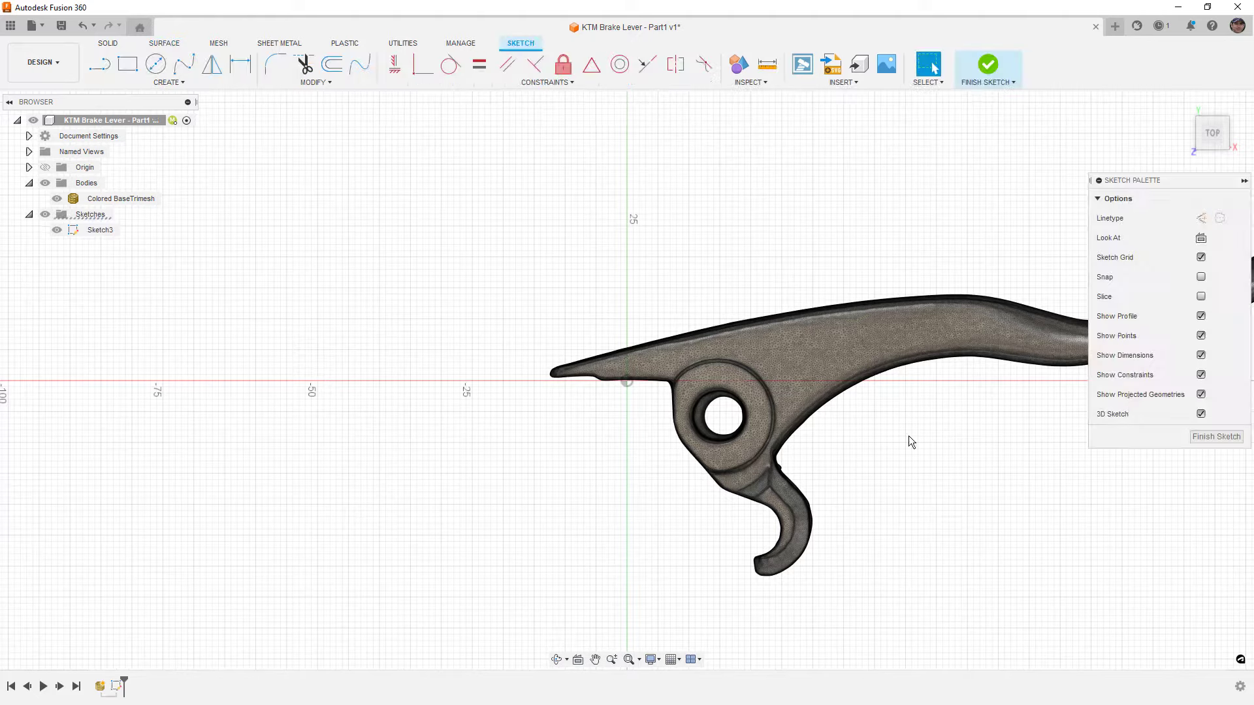
{"action": "mouse_move", "coordinate": [1080, 436]}
{"action": "middle_mouse_down"}
{"action": "mouse_move", "coordinate": [585, 462]}
{"action": "mouse_move", "coordinate": [498, 481]}
{"action": "middle_mouse_up"}
Sketch three separate lines across the handle, starting at the neck of the ball end and spaced along the straight section
{"action": "key", "text": "l"}
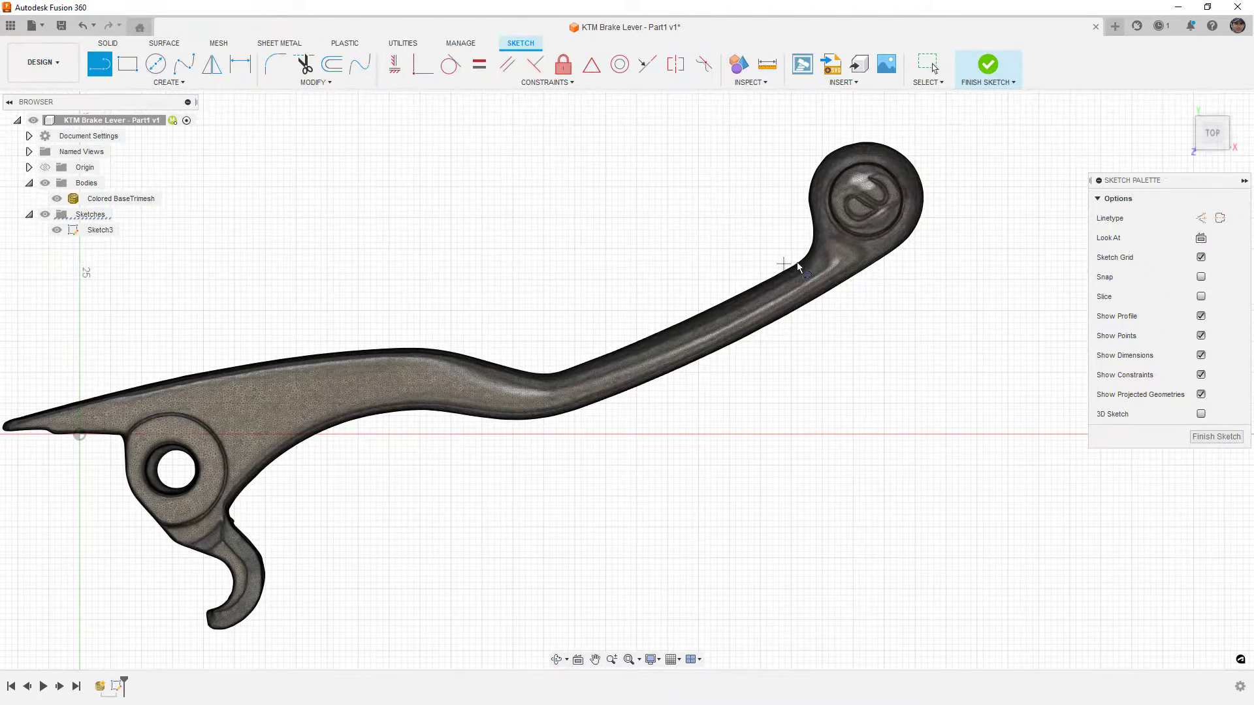
{"action": "scroll", "coordinate": [803, 268], "scroll_direction": "up", "scroll_amount": 5}
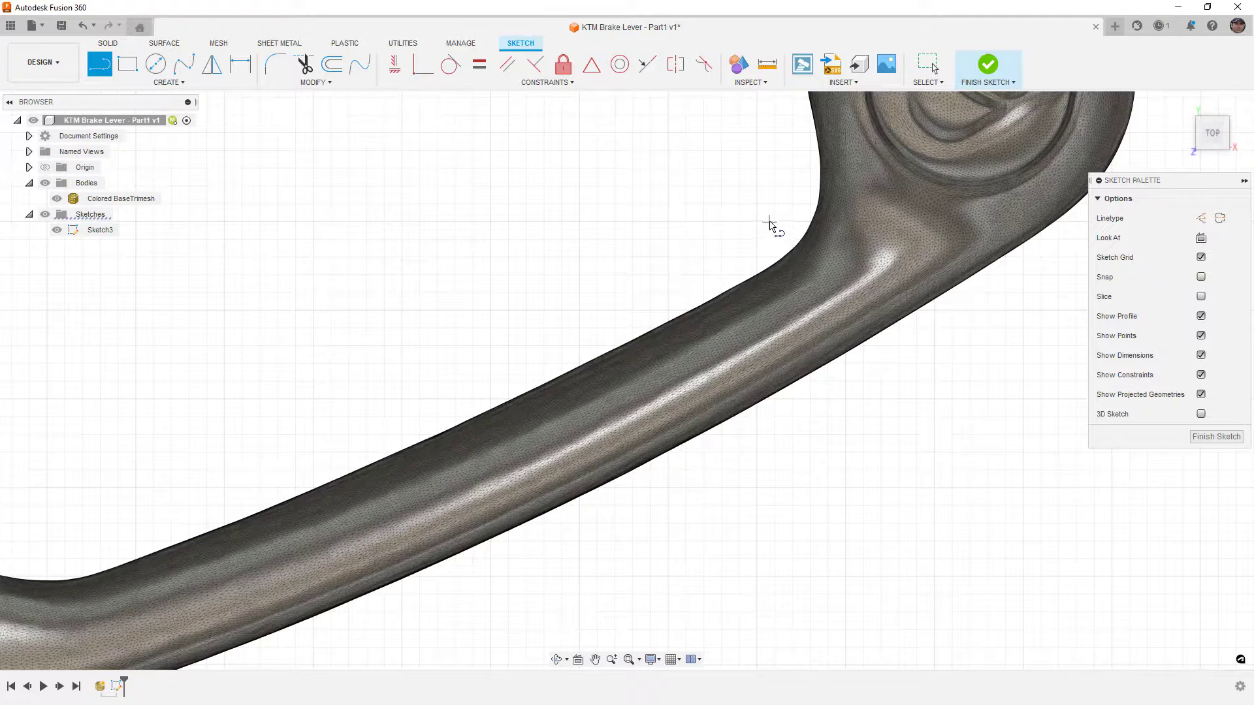
{"action": "left_click", "coordinate": [755, 229]}
{"action": "left_click", "coordinate": [858, 373]}
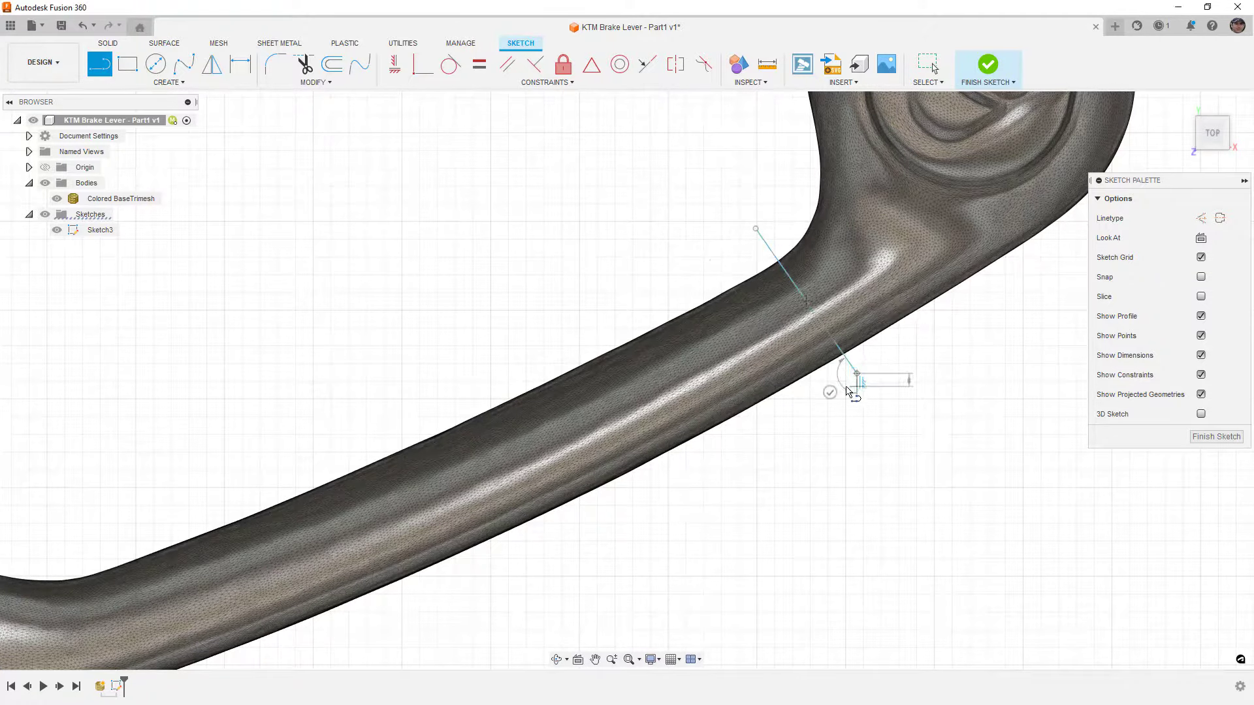
{"action": "key", "text": "Escape"}
{"action": "left_click", "coordinate": [657, 294]}
{"action": "left_click", "coordinate": [765, 447]}
{"action": "key", "text": "Escape"}
{"action": "left_click", "coordinate": [539, 350]}
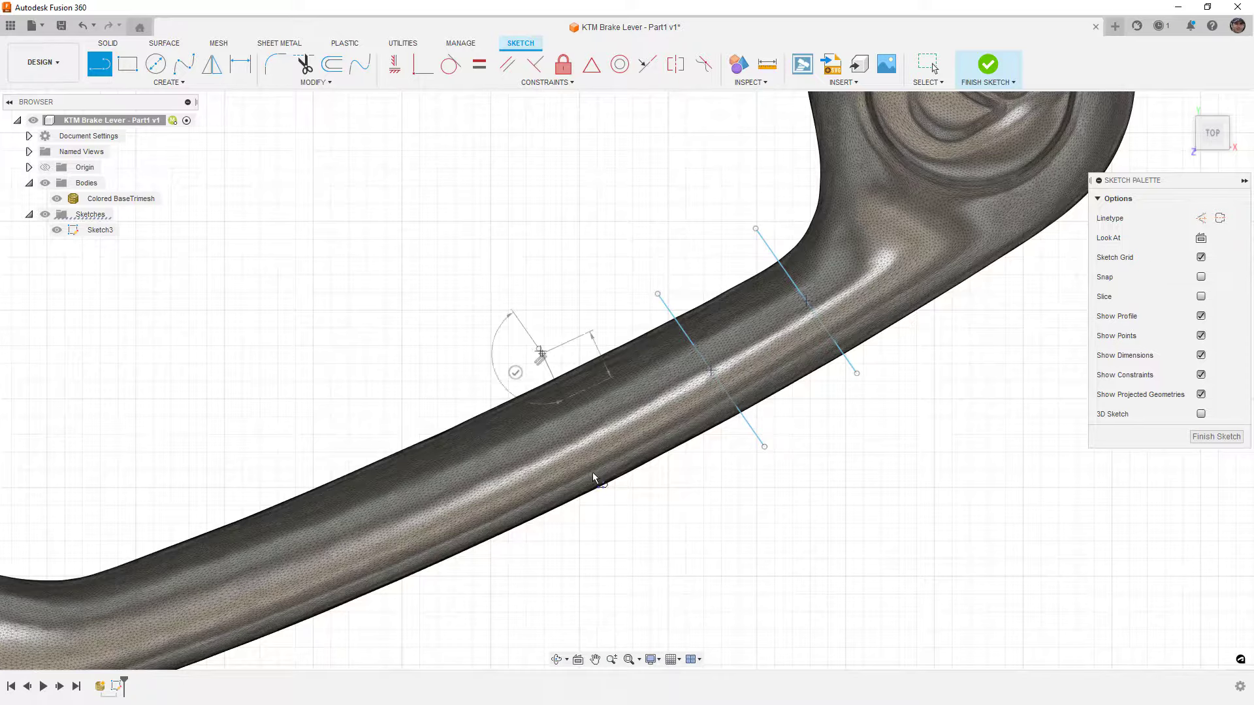
{"action": "left_click", "coordinate": [644, 526]}
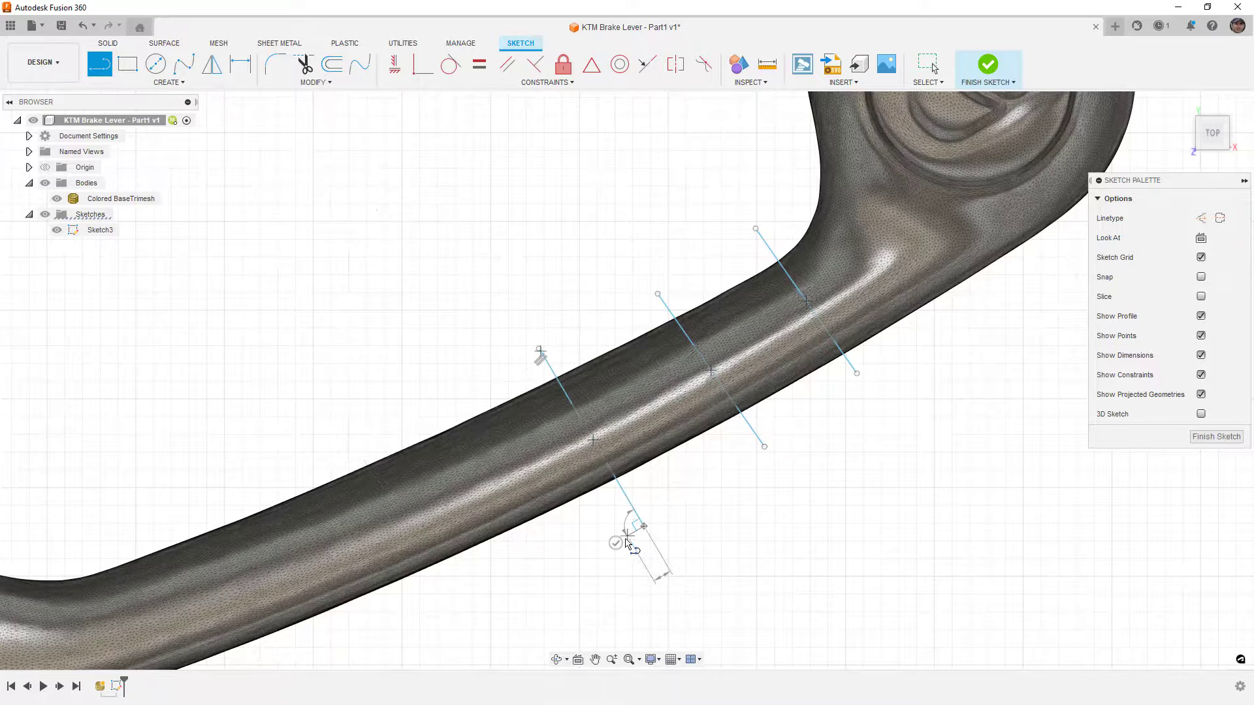
{"action": "key", "text": "Escape"}
Sketch three more separate lines across the straight handle section toward the bend, the last one about 9.6 mm long
{"action": "scroll", "coordinate": [732, 470], "scroll_direction": "down", "scroll_amount": 3}
{"action": "middle_click_drag", "start_coordinate": [775, 481], "coordinate": [731, 261], "text": "shift"}
{"action": "left_click", "coordinate": [1211, 130]}
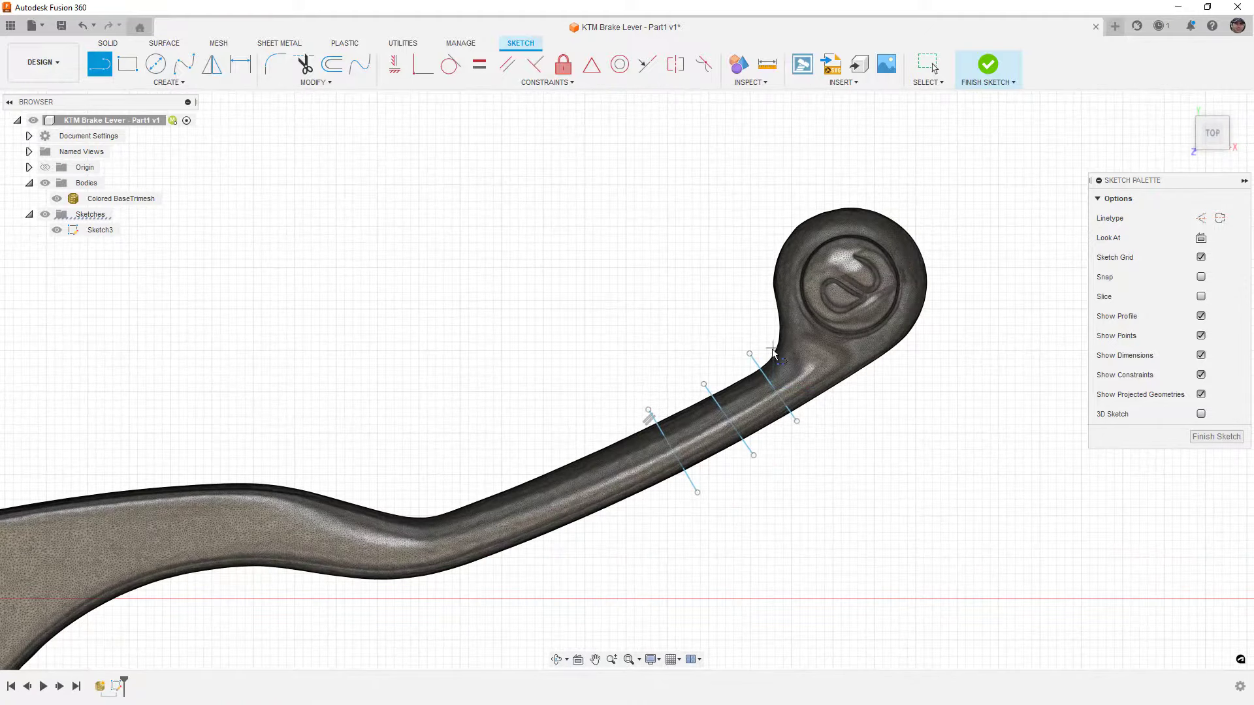
{"action": "left_click", "coordinate": [589, 434]}
{"action": "double_click", "coordinate": [633, 524]}
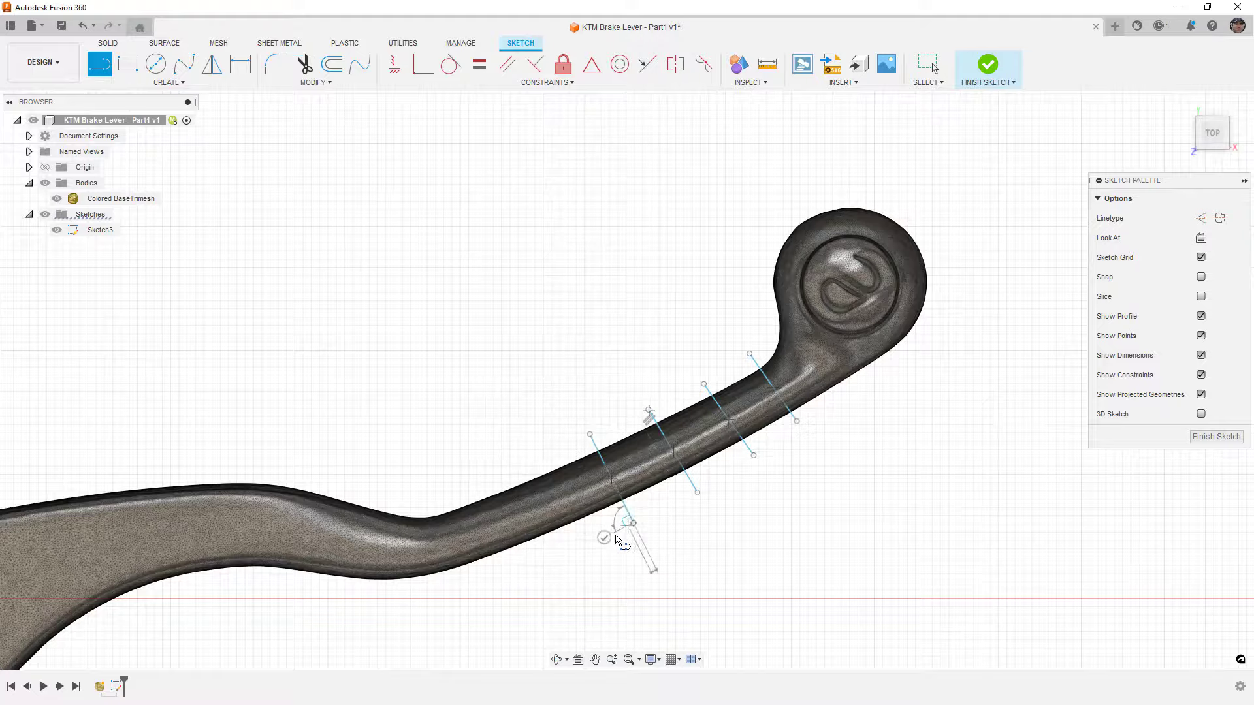
{"action": "middle_click_drag", "start_coordinate": [601, 546], "coordinate": [691, 483]}
{"action": "left_click", "coordinate": [601, 401]}
{"action": "double_click", "coordinate": [639, 499]}
{"action": "scroll", "coordinate": [608, 513], "scroll_direction": "up", "scroll_amount": 3}
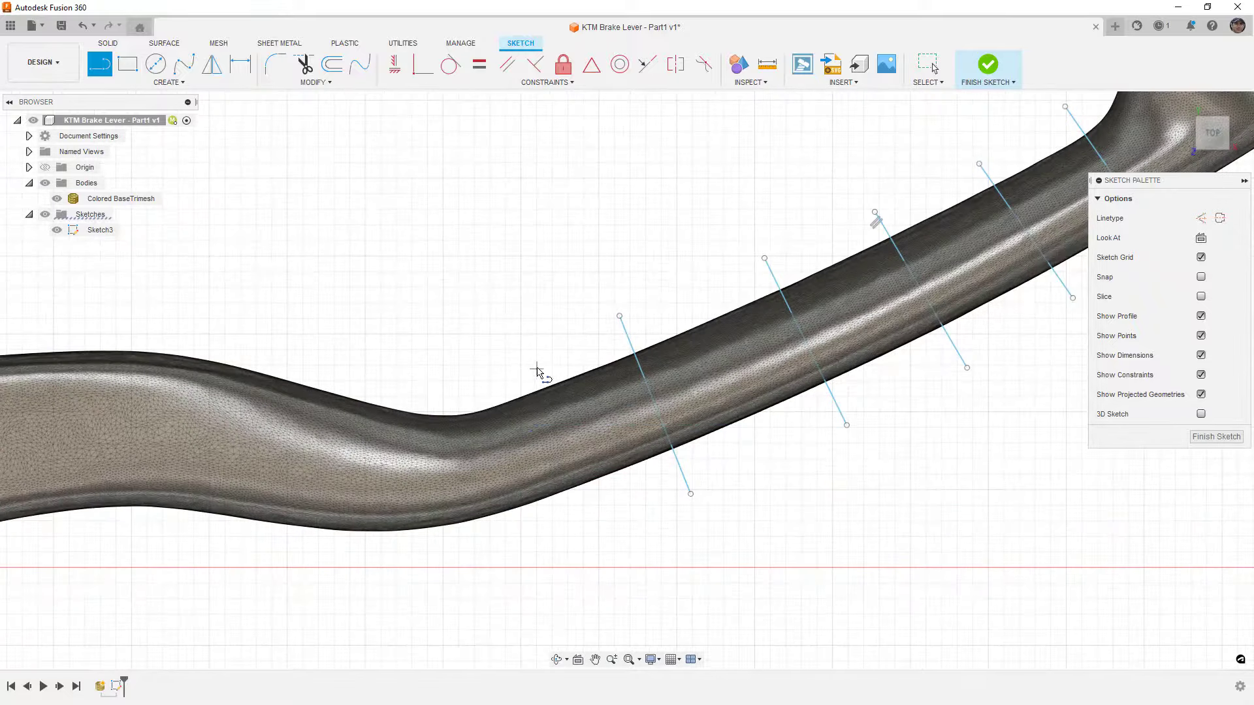
{"action": "left_click", "coordinate": [539, 363]}
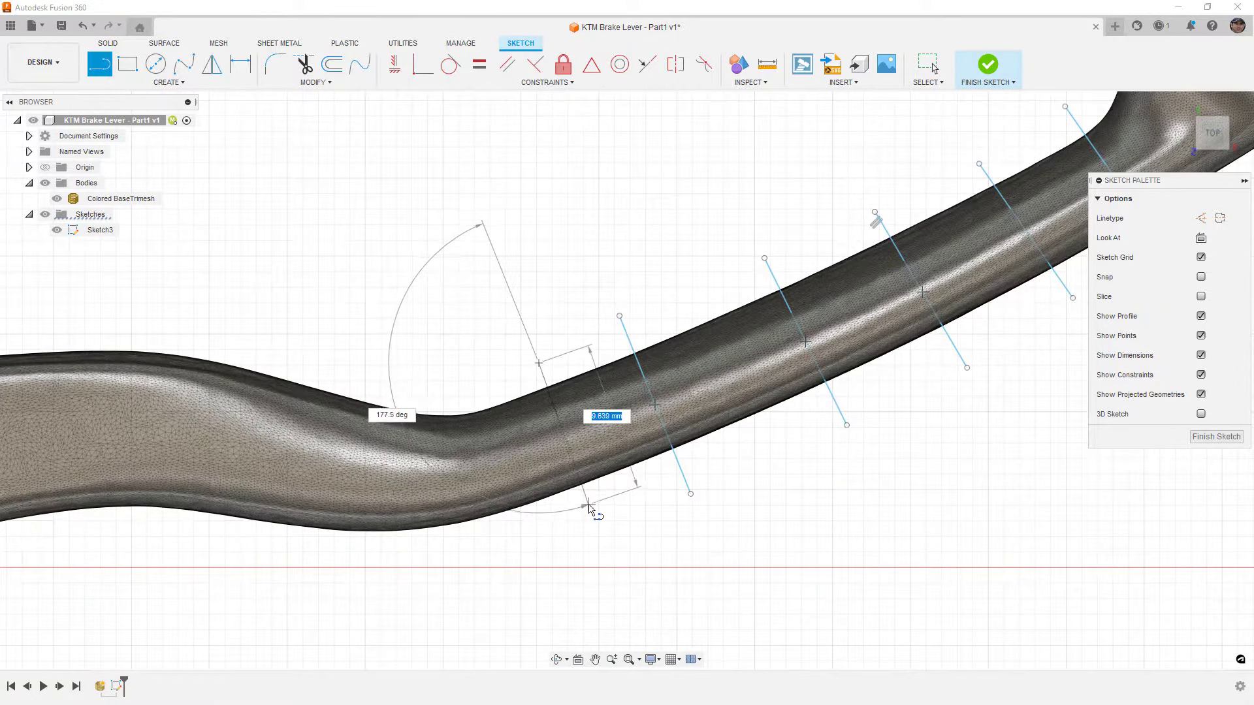
{"action": "double_click", "coordinate": [589, 507]}
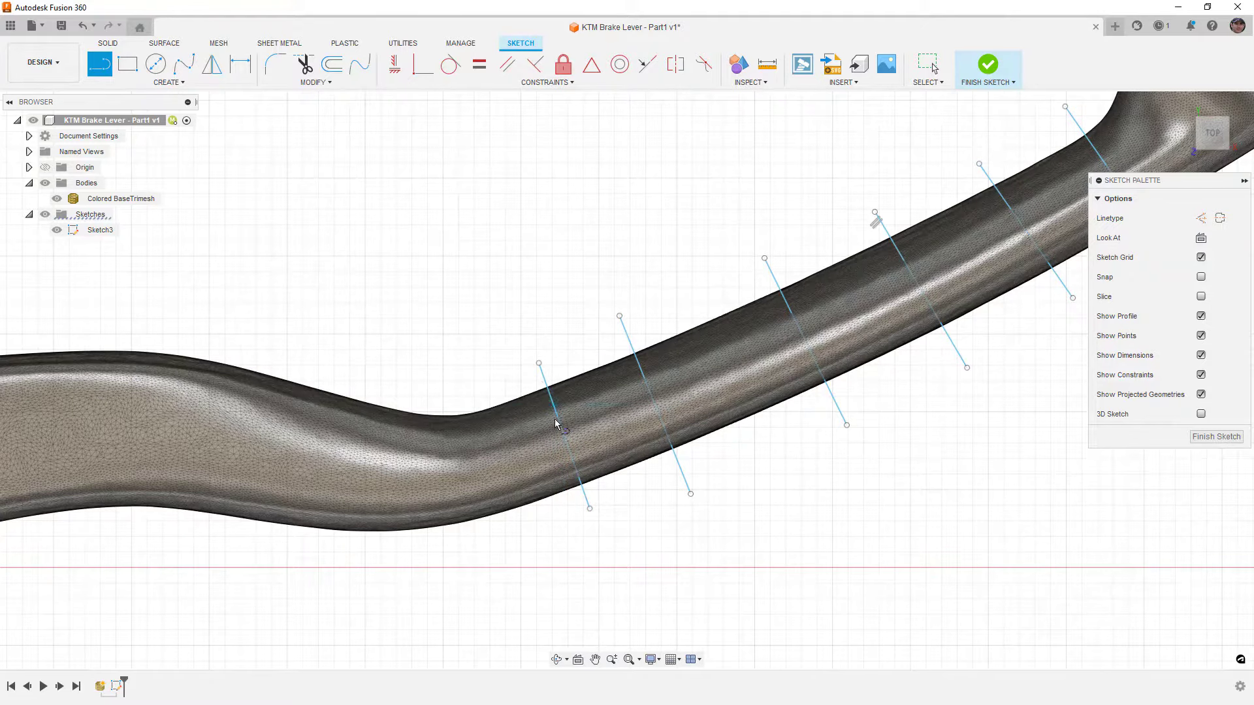
Sketch two separate lines across the lowest part of the handle's bend, each roughly perpendicular to the lever's outline
{"action": "left_click", "coordinate": [471, 385]}
{"action": "left_click", "coordinate": [497, 538]}
{"action": "left_click", "coordinate": [465, 544]}
{"action": "left_click", "coordinate": [425, 391]}
{"action": "left_click", "coordinate": [416, 561]}
{"action": "left_click", "coordinate": [382, 564]}
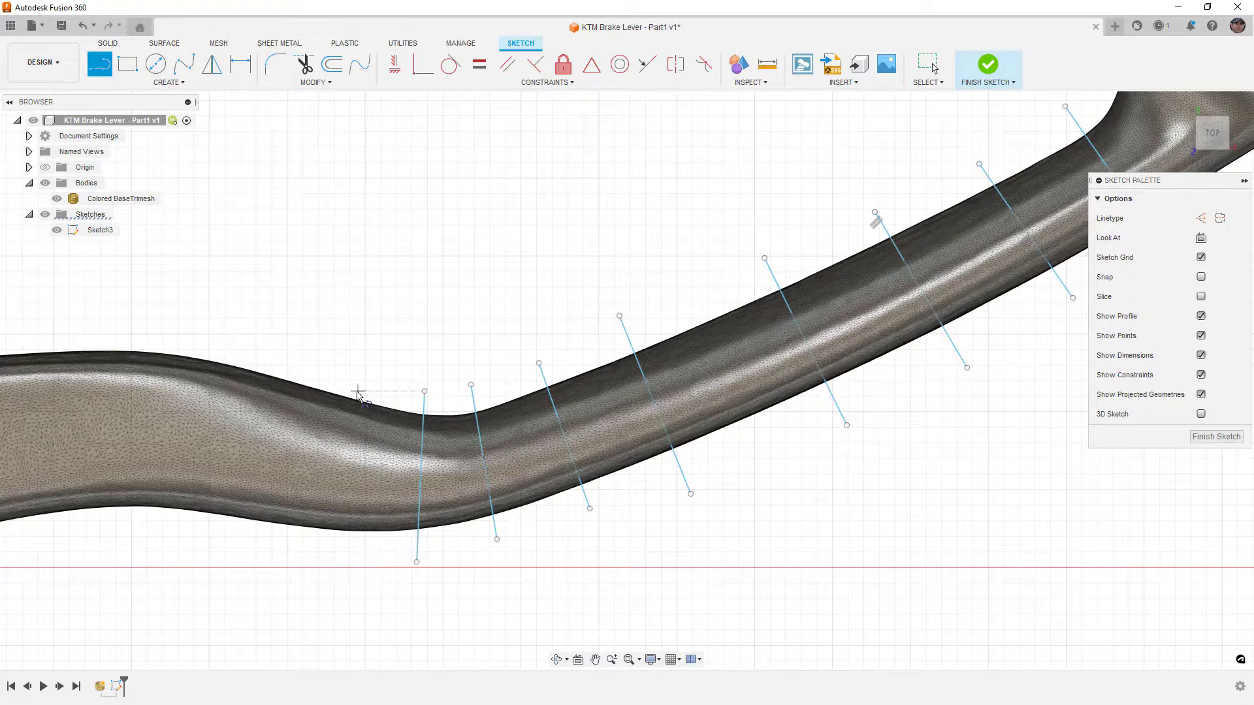
Sketch four separate lines across the lever from the bend up to its crest, the first about 11.3 mm long
{"action": "left_click", "coordinate": [350, 382]}
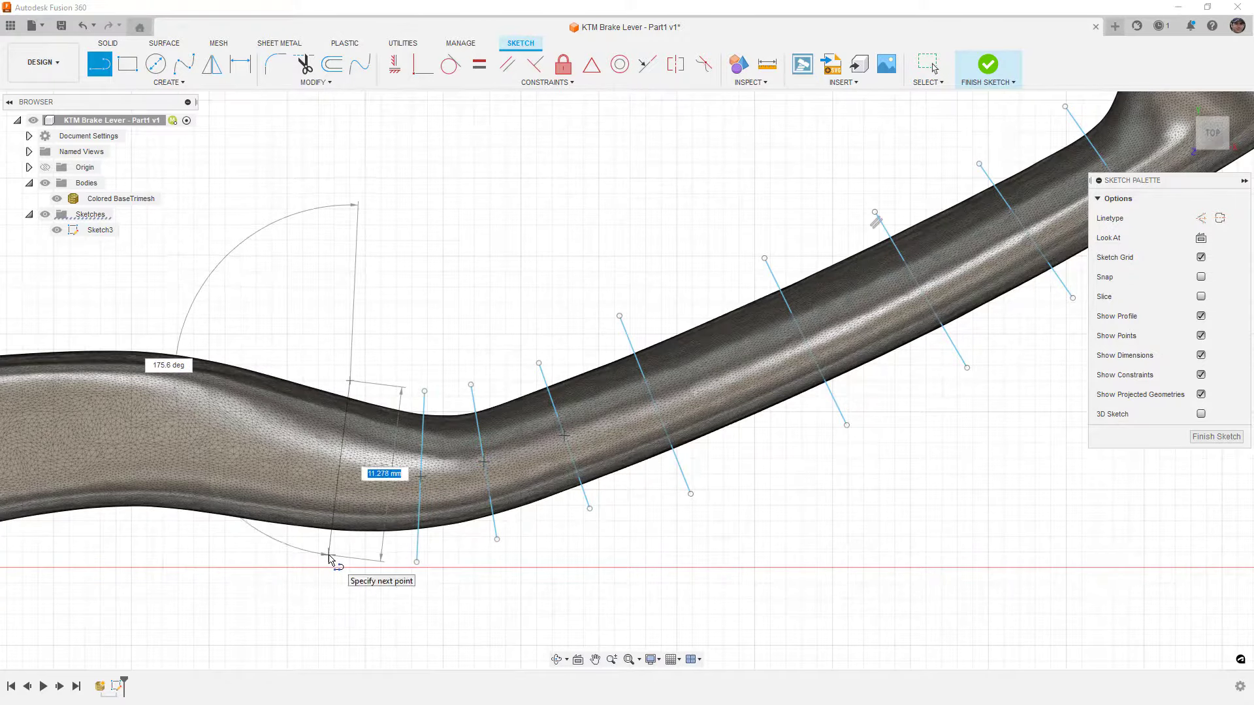
{"action": "left_click", "coordinate": [328, 555]}
{"action": "left_click", "coordinate": [274, 363]}
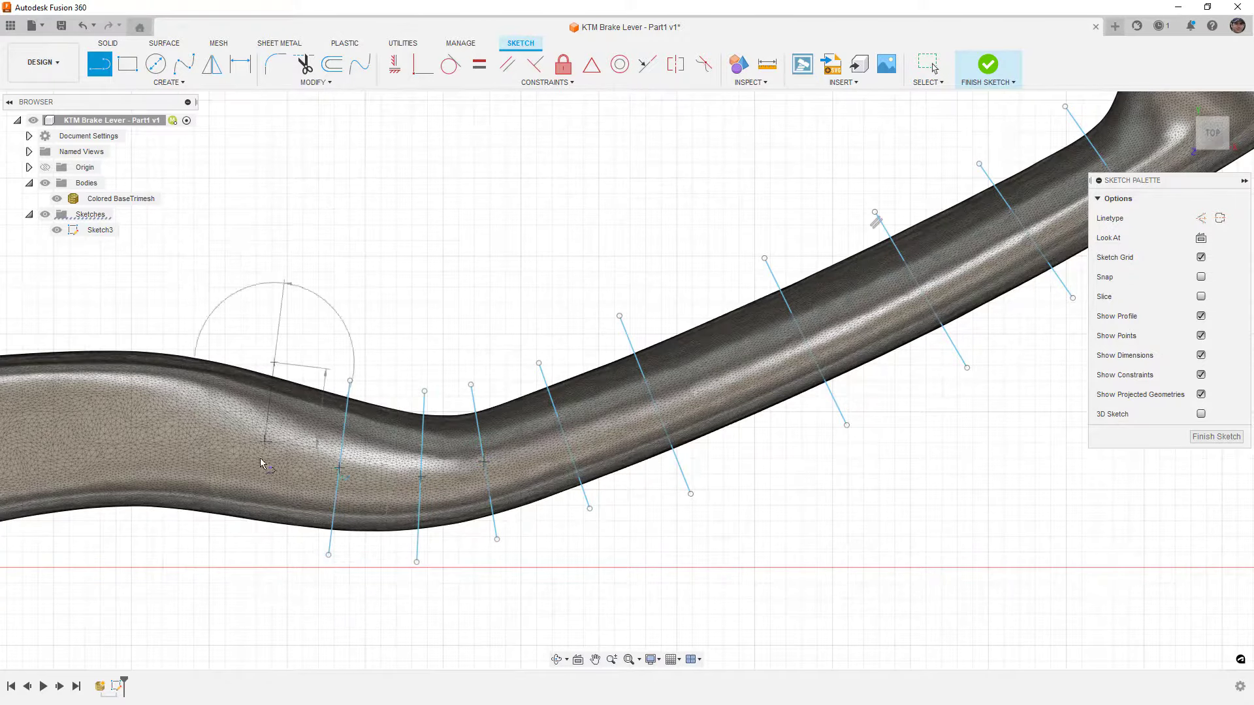
{"action": "left_click", "coordinate": [253, 540]}
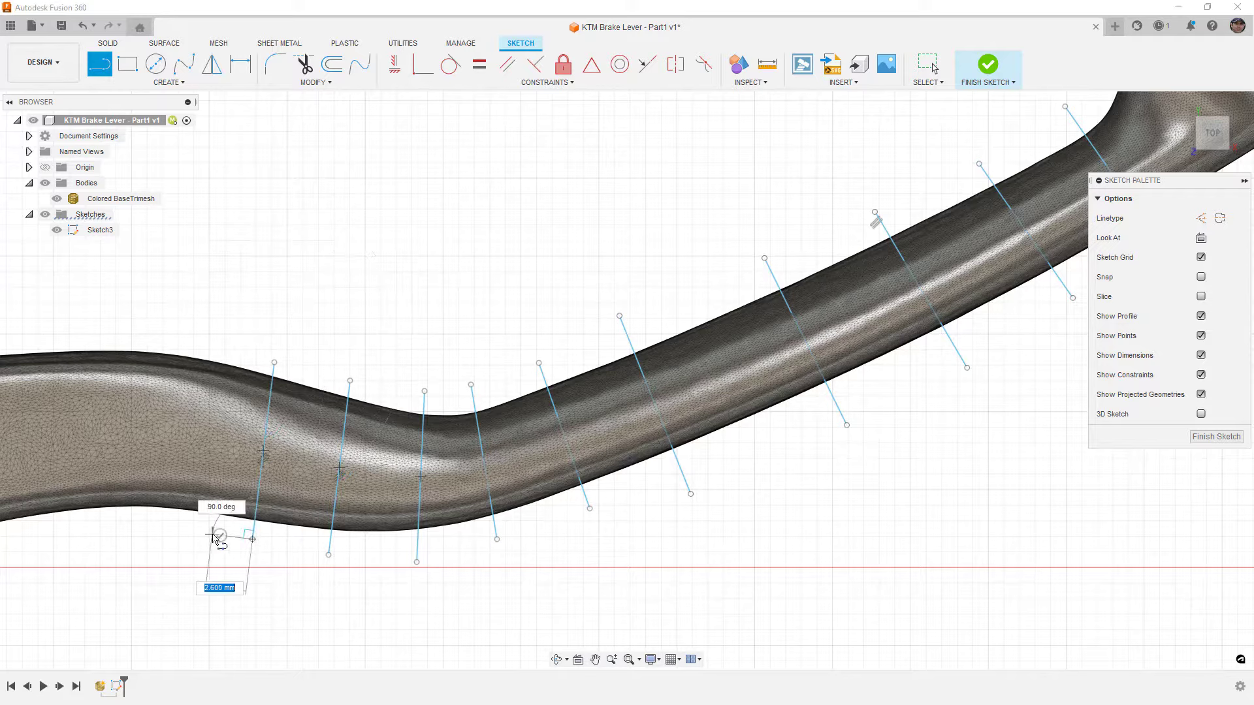
{"action": "middle_click_drag", "start_coordinate": [237, 433], "coordinate": [394, 419]}
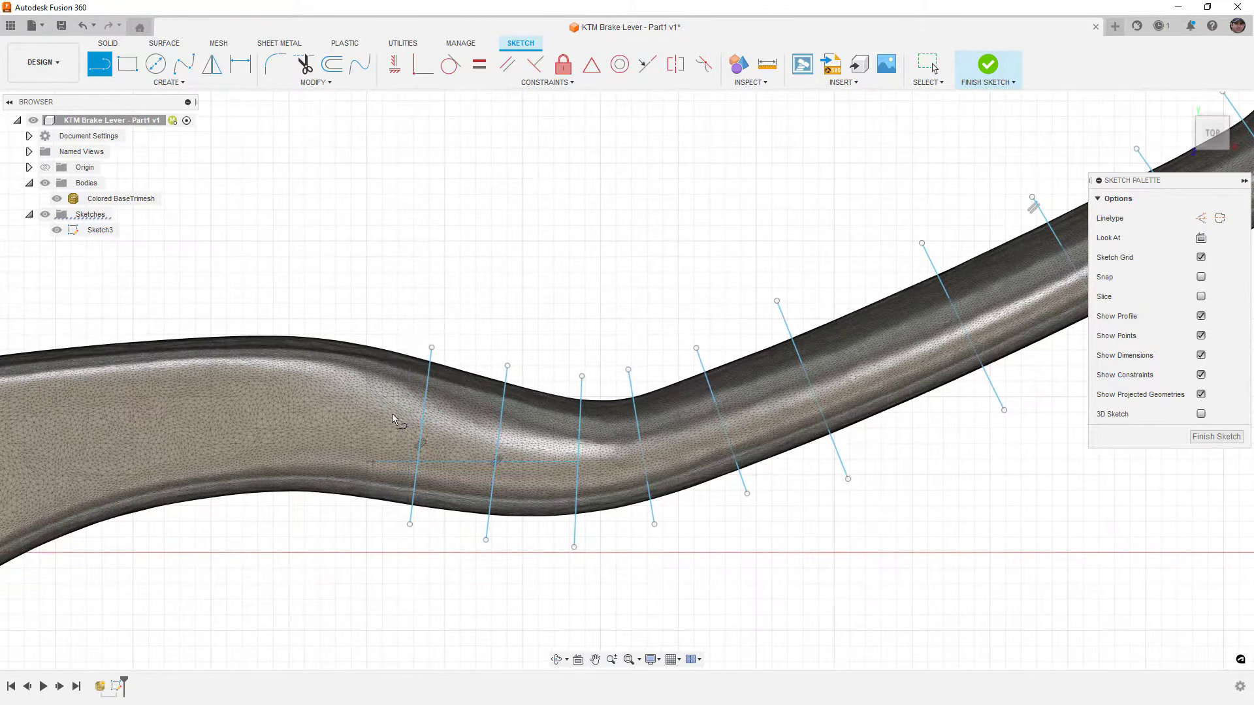
{"action": "left_click", "coordinate": [359, 322]}
{"action": "left_click", "coordinate": [350, 517]}
{"action": "middle_click_drag", "start_coordinate": [439, 415], "coordinate": [562, 379]}
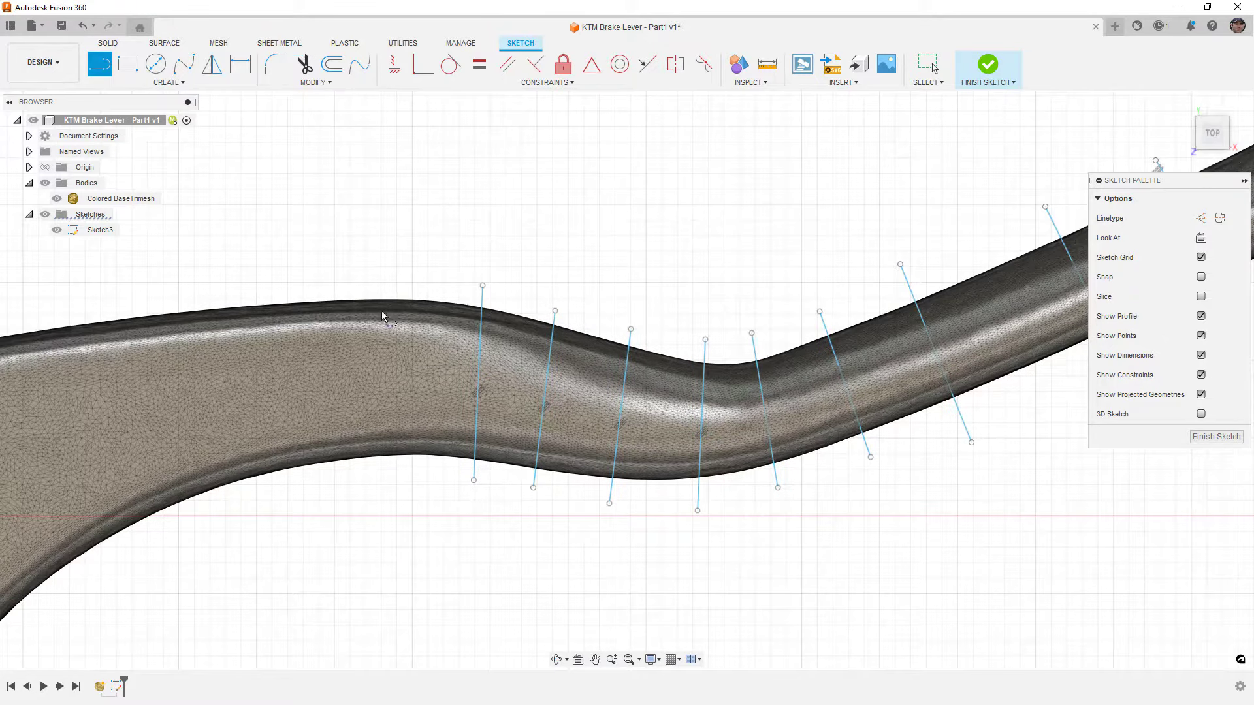
{"action": "left_click", "coordinate": [382, 285]}
{"action": "left_click", "coordinate": [396, 481]}
Sketch three separate, increasingly slanted lines across the widening lever body between the crest and the pivot boss
{"action": "middle_click_drag", "start_coordinate": [297, 286], "coordinate": [514, 228]}
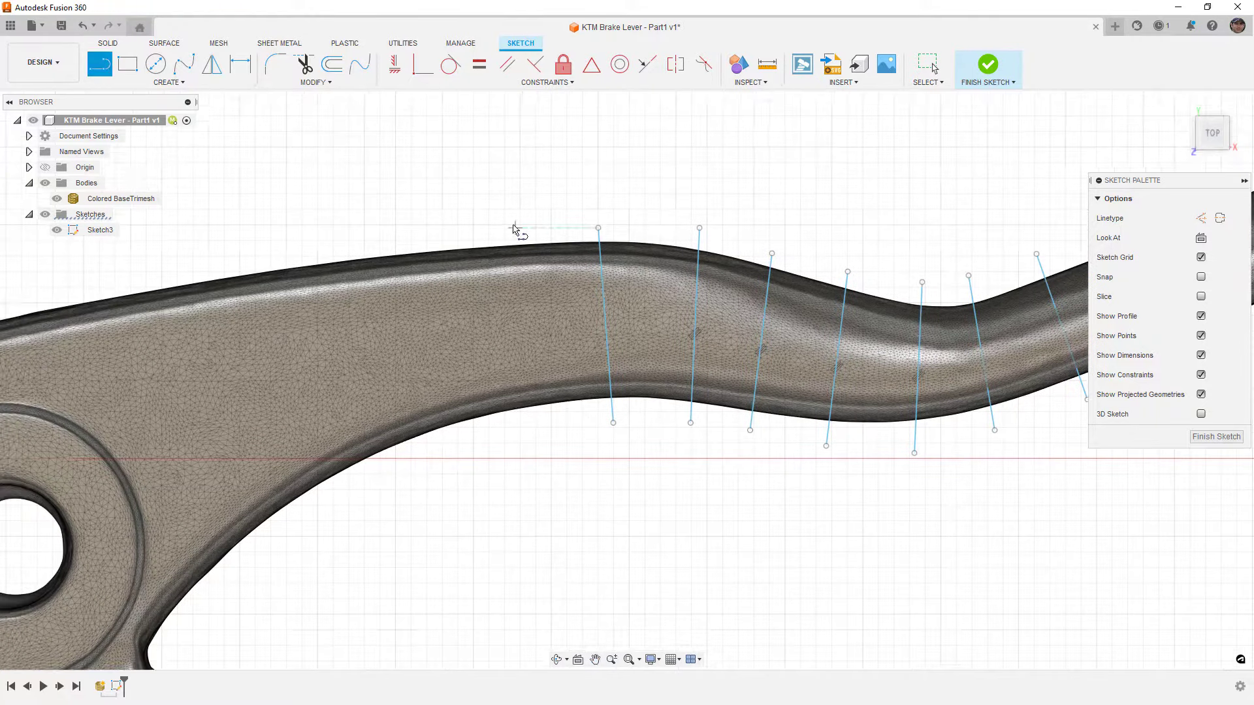
{"action": "left_click", "coordinate": [502, 225]}
{"action": "left_click", "coordinate": [533, 423]}
{"action": "key", "text": "Escape"}
{"action": "left_click", "coordinate": [388, 234]}
{"action": "left_click", "coordinate": [451, 464]}
{"action": "left_click", "coordinate": [258, 255]}
{"action": "left_click", "coordinate": [343, 498]}
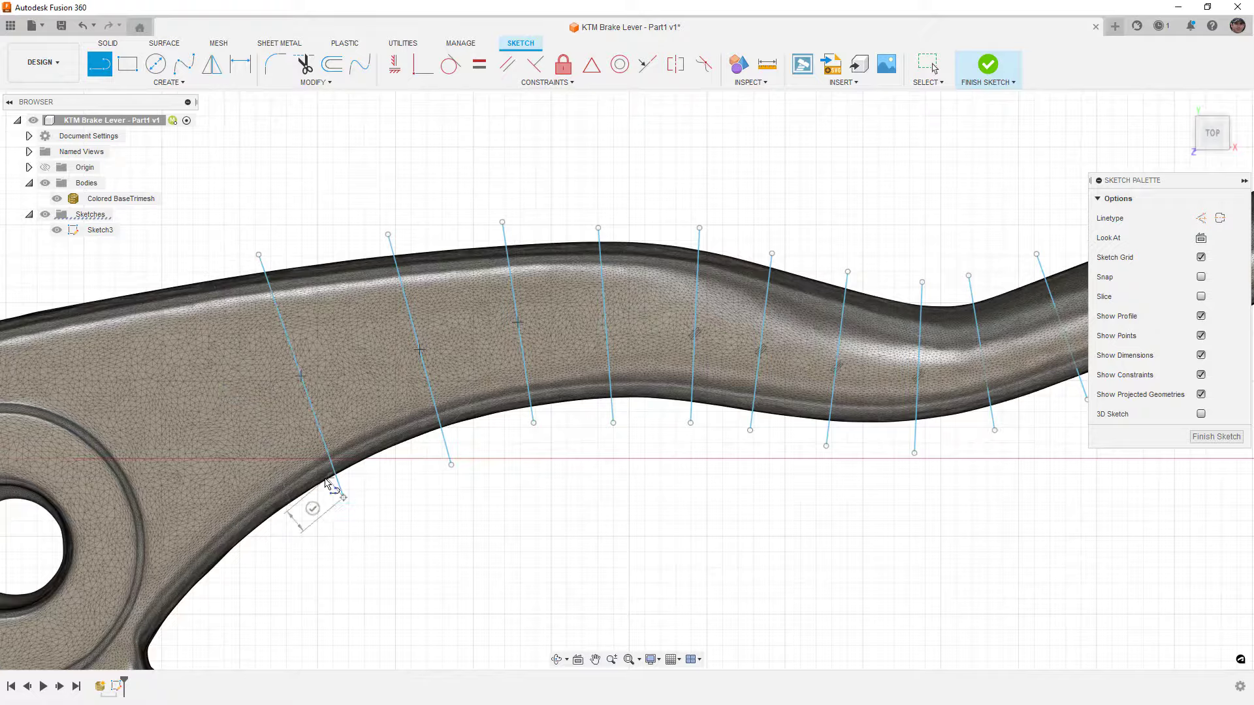
{"action": "key", "text": "Escape"}
Sketch two more slanted lines across the widest part of the body, ending close to the pivot boss
{"action": "mouse_move", "coordinate": [195, 271]}
{"action": "middle_mouse_down"}
{"action": "mouse_move", "coordinate": [417, 255]}
{"action": "mouse_move", "coordinate": [442, 171]}
{"action": "middle_mouse_up"}
{"action": "left_click", "coordinate": [397, 157]}
{"action": "left_click", "coordinate": [518, 444]}
{"action": "key", "text": "Escape"}
{"action": "left_click", "coordinate": [297, 180]}
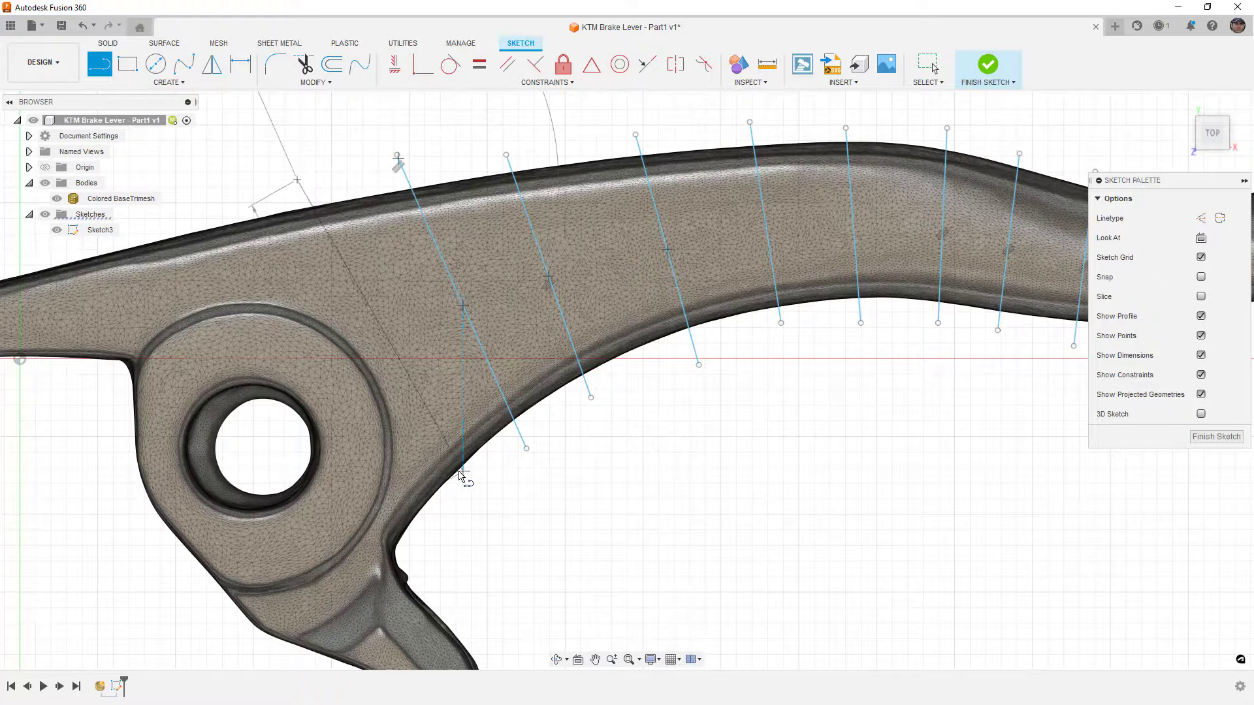
{"action": "left_click", "coordinate": [472, 491]}
{"action": "key", "text": "Escape"}
On the underside, remove the line crossing the round recess near the crest and move the lines on either side closer to it
{"action": "scroll", "coordinate": [487, 374], "scroll_direction": "down", "scroll_amount": 3}
{"action": "scroll", "coordinate": [488, 377], "scroll_direction": "down", "scroll_amount": 5}
{"action": "middle_click_drag", "start_coordinate": [586, 409], "coordinate": [588, 251], "text": "shift"}
{"action": "key", "text": "l"}
{"action": "left_click", "coordinate": [1211, 139]}
{"action": "scroll", "coordinate": [578, 295], "scroll_direction": "up", "scroll_amount": 5}
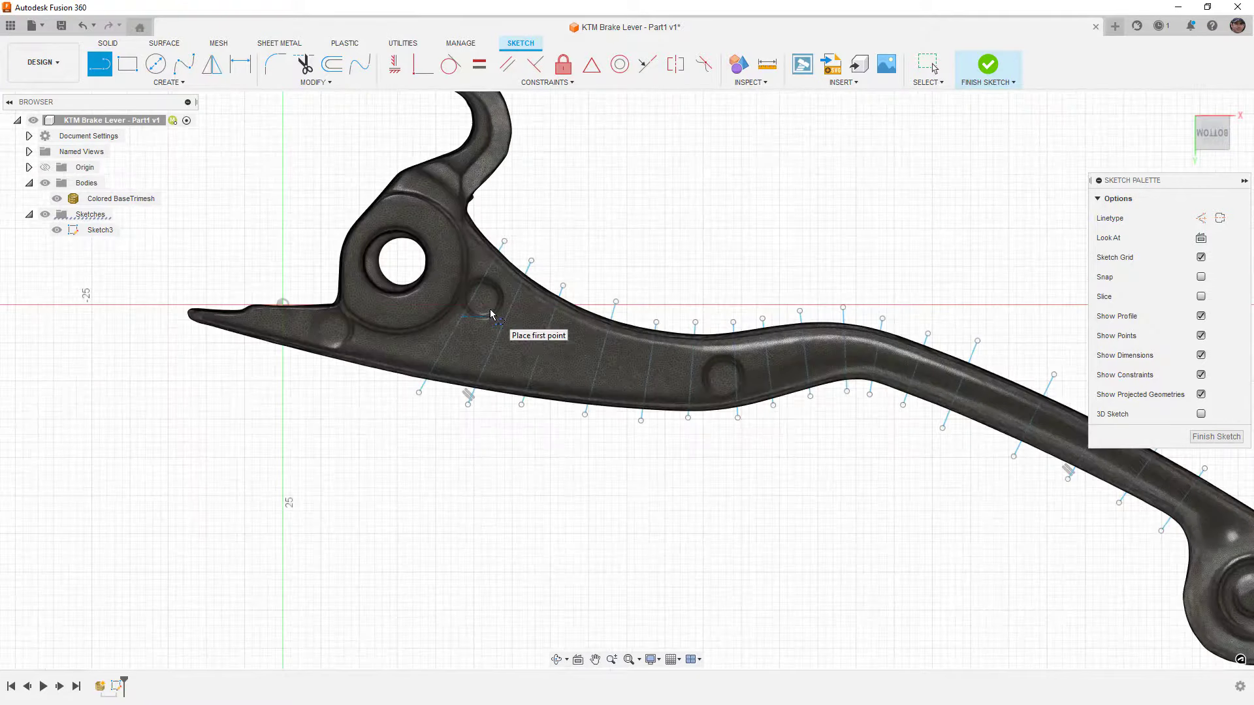
{"action": "middle_click_drag", "start_coordinate": [865, 415], "coordinate": [815, 397]}
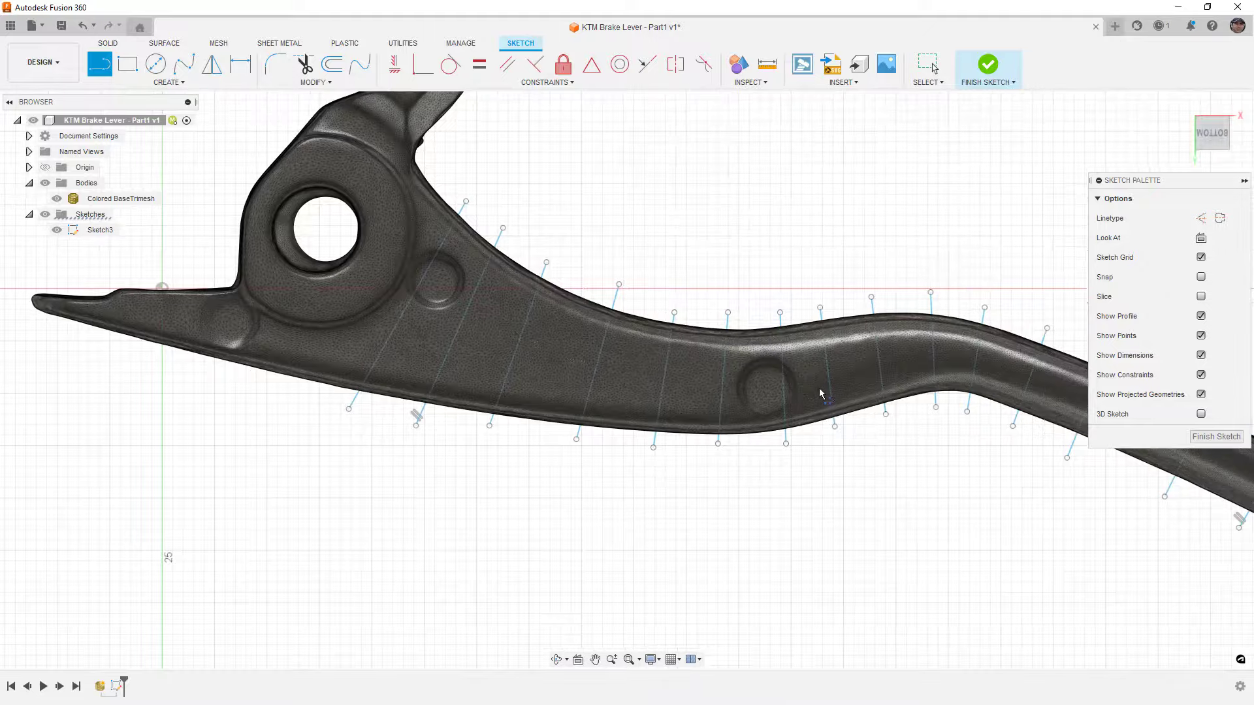
{"action": "key", "text": "Escape"}
{"action": "left_click", "coordinate": [780, 415]}
{"action": "scroll", "coordinate": [779, 410], "scroll_direction": "up", "scroll_amount": 3}
{"action": "scroll", "coordinate": [778, 403], "scroll_direction": "up", "scroll_amount": 2}
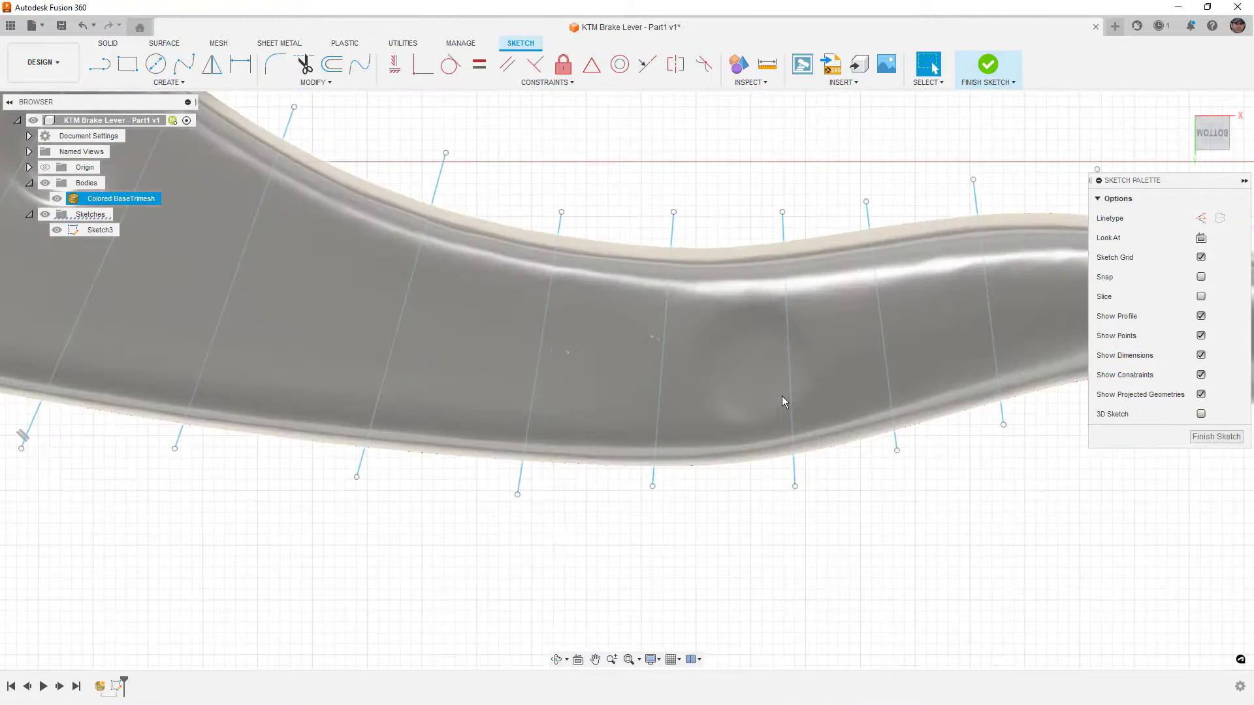
{"action": "key", "text": "Escape"}
{"action": "mouse_move", "coordinate": [793, 342]}
{"action": "left_mouse_down"}
{"action": "mouse_move", "coordinate": [884, 324]}
{"action": "mouse_move", "coordinate": [833, 304]}
{"action": "mouse_move", "coordinate": [875, 301]}
{"action": "mouse_move", "coordinate": [840, 313]}
{"action": "left_mouse_up"}
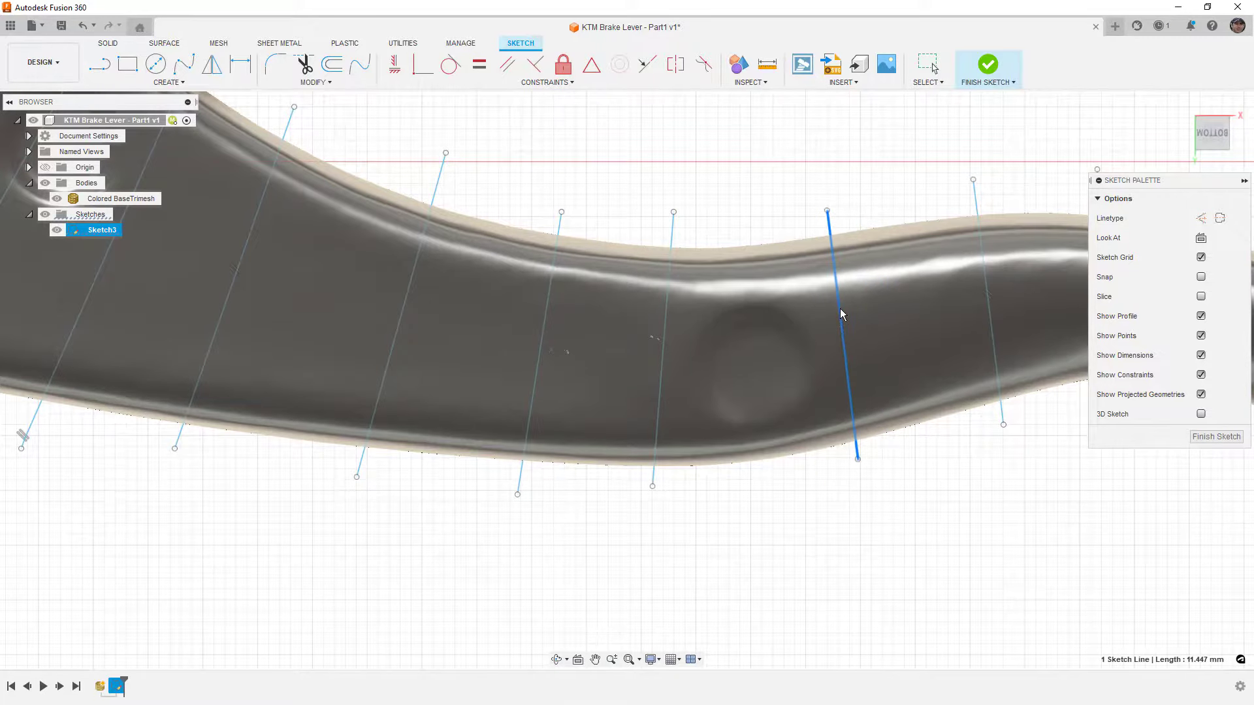
{"action": "left_click_drag", "start_coordinate": [665, 353], "coordinate": [679, 346]}
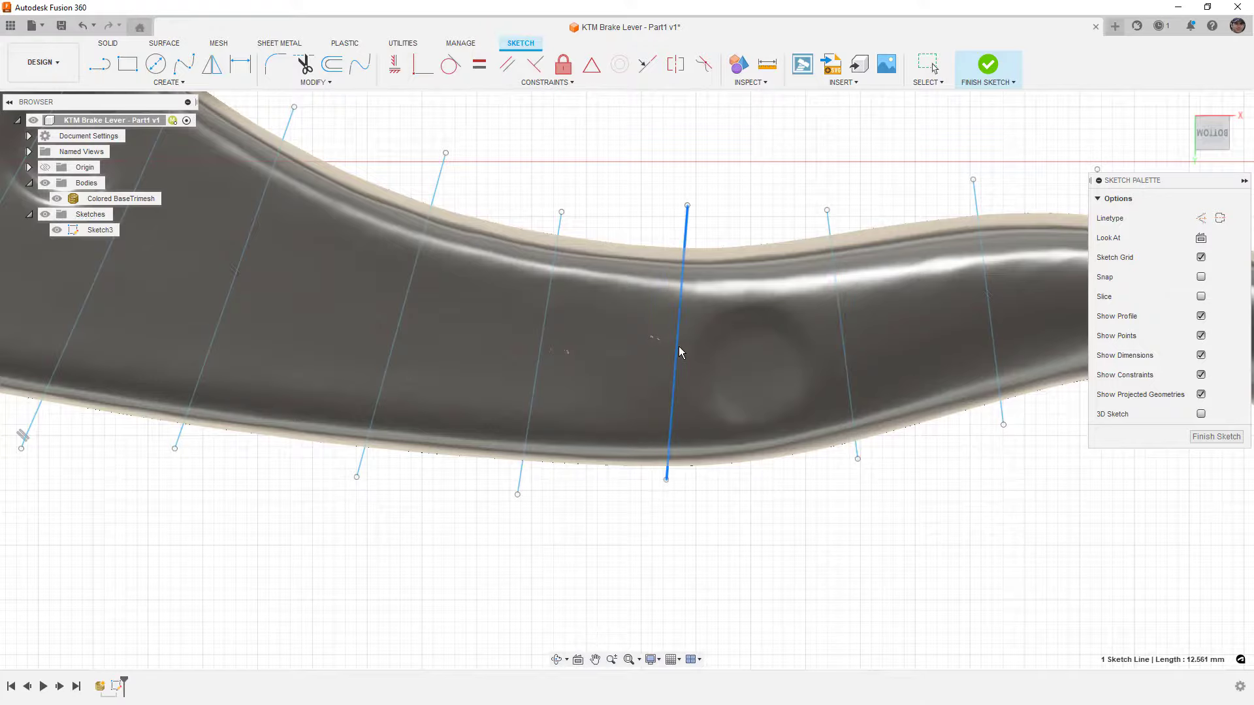
Delete the sketch line nearest the pivot boss, beside the round recess on the lever's underside
{"action": "scroll", "coordinate": [679, 346], "scroll_direction": "down", "scroll_amount": 2}
{"action": "scroll", "coordinate": [696, 350], "scroll_direction": "down", "scroll_amount": 1}
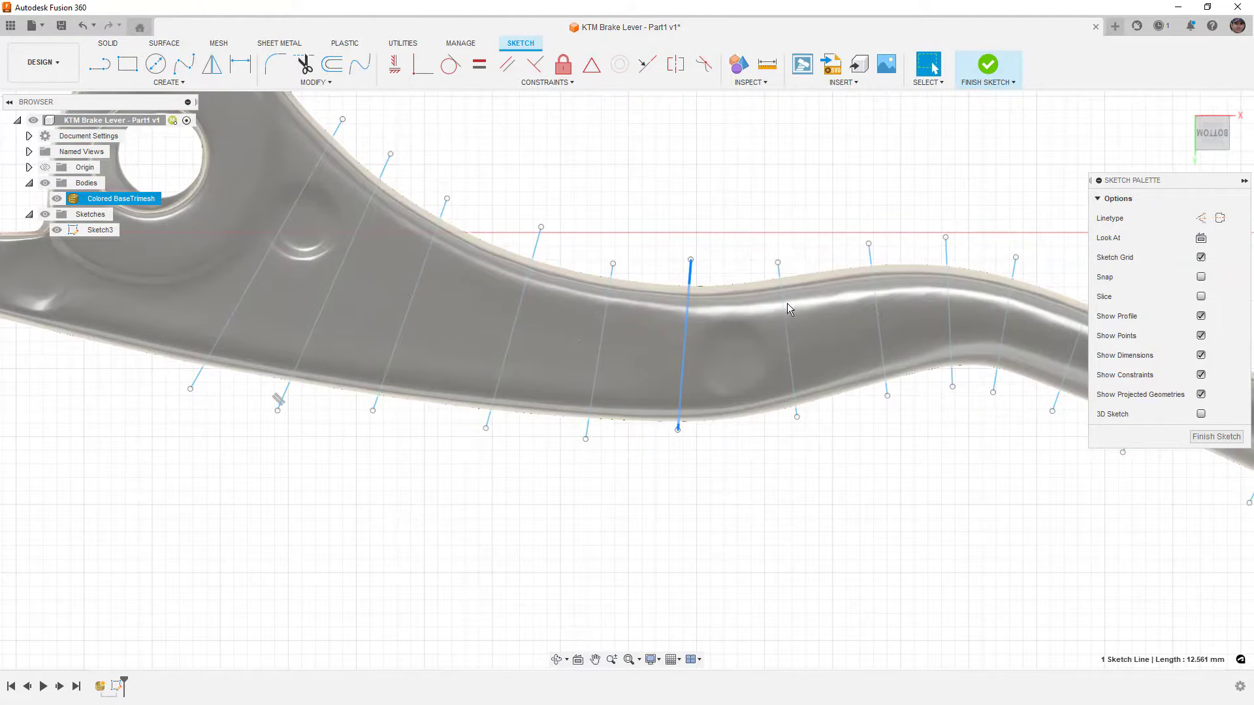
{"action": "scroll", "coordinate": [467, 271], "scroll_direction": "down", "scroll_amount": 2}
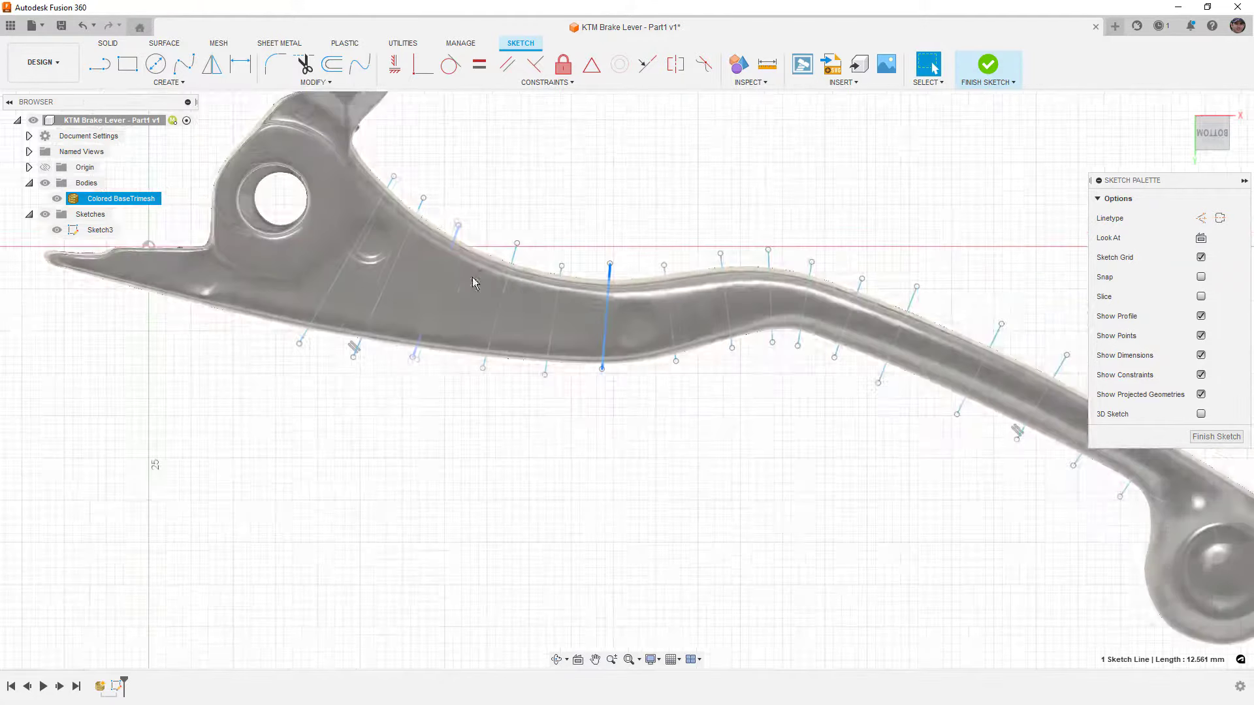
{"action": "scroll", "coordinate": [369, 215], "scroll_direction": "up", "scroll_amount": 3}
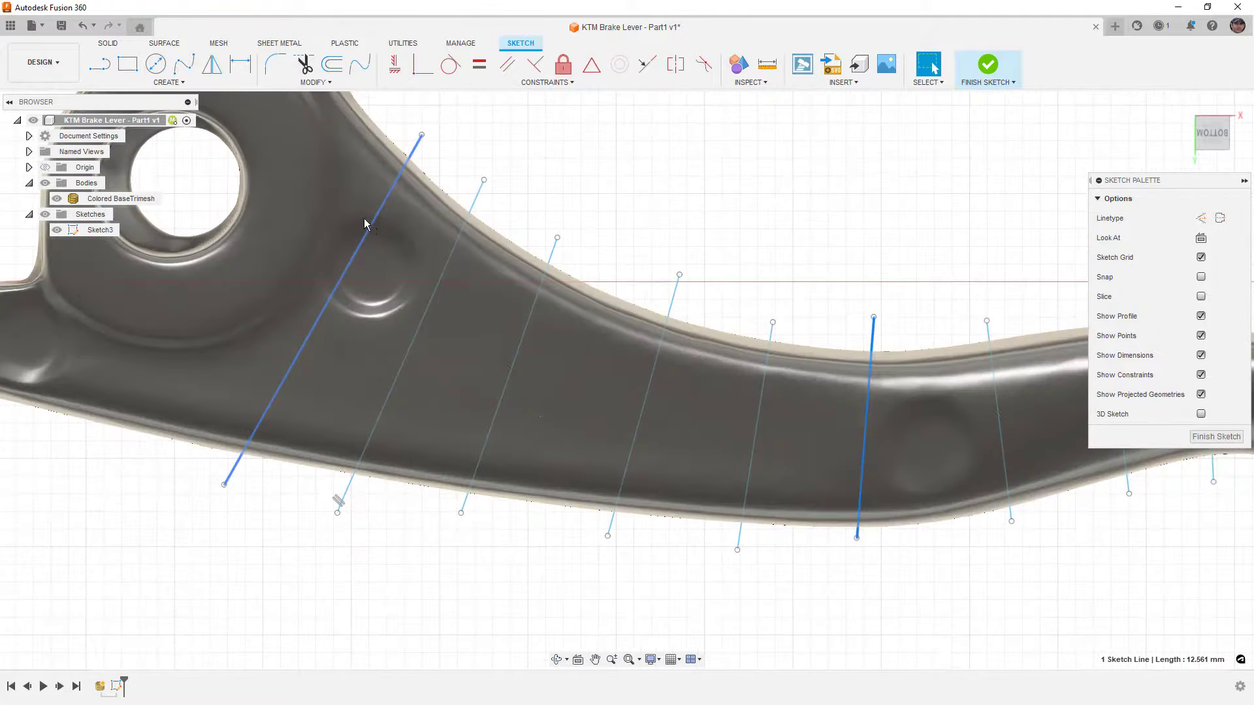
{"action": "left_click", "coordinate": [354, 218]}
{"action": "scroll", "coordinate": [351, 249], "scroll_direction": "up", "scroll_amount": 5}
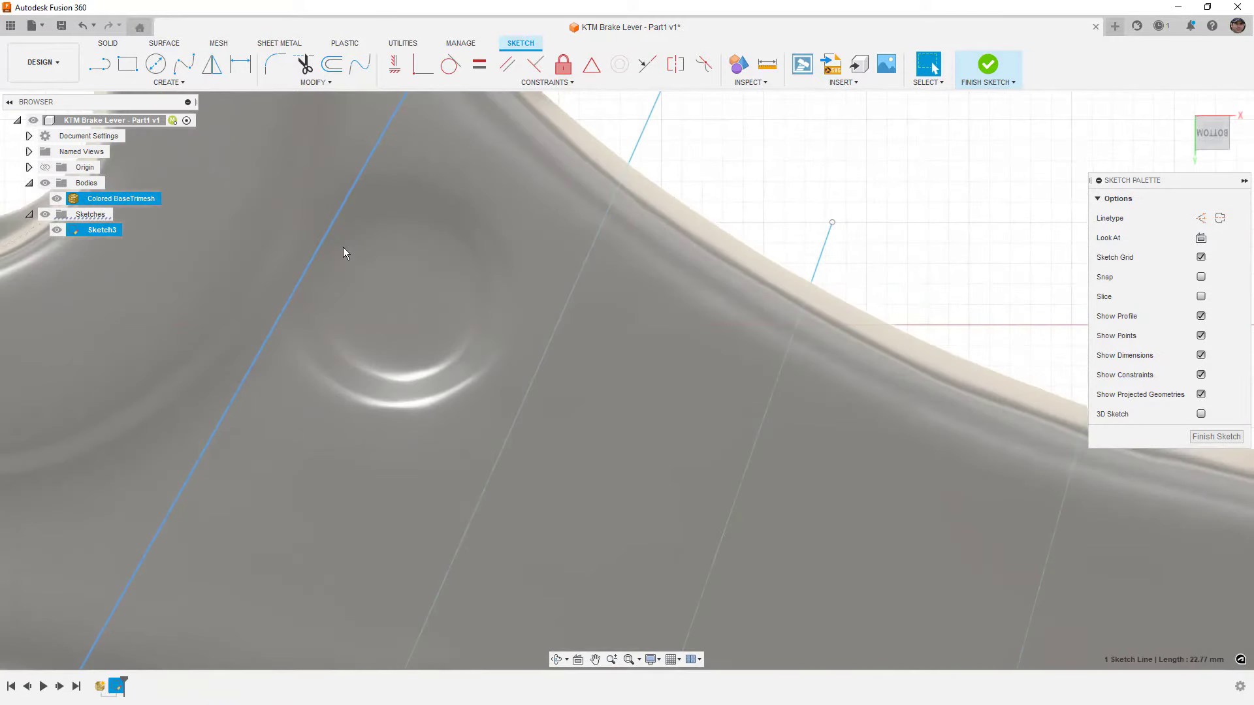
{"action": "scroll", "coordinate": [344, 253], "scroll_direction": "down", "scroll_amount": 4}
{"action": "middle_click_drag", "start_coordinate": [358, 281], "coordinate": [384, 215], "text": "shift"}
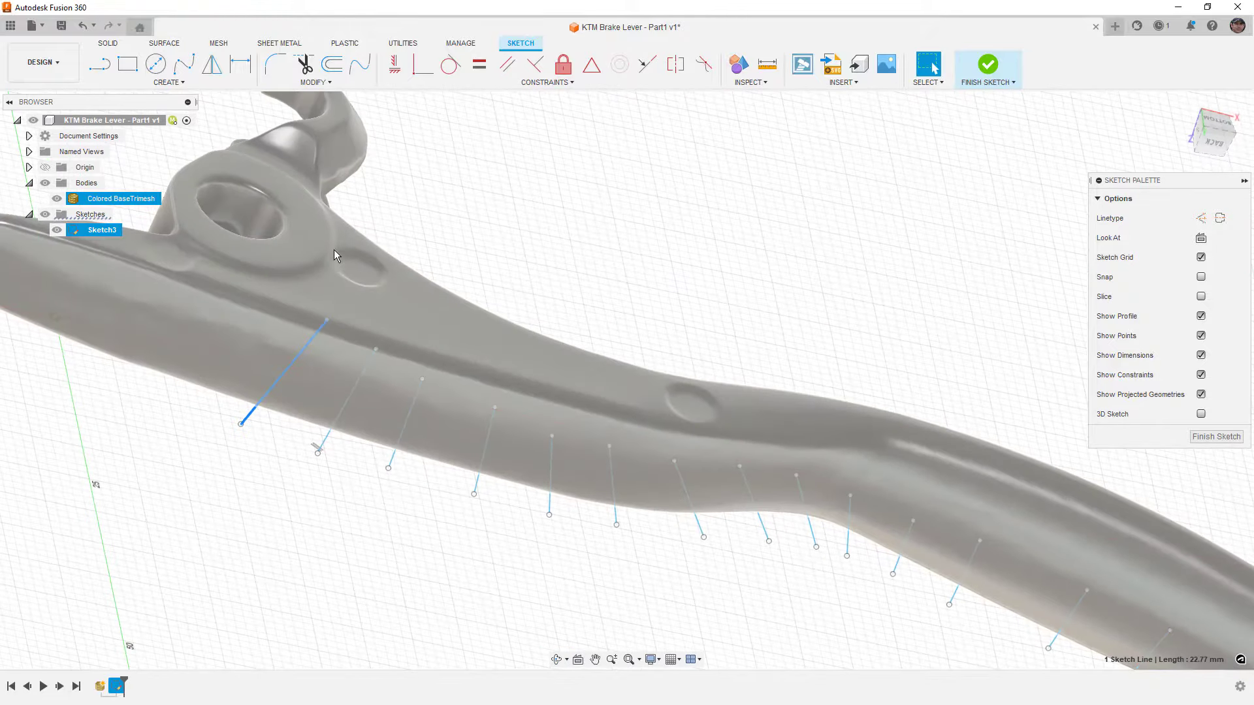
{"action": "key", "text": "Delete"}
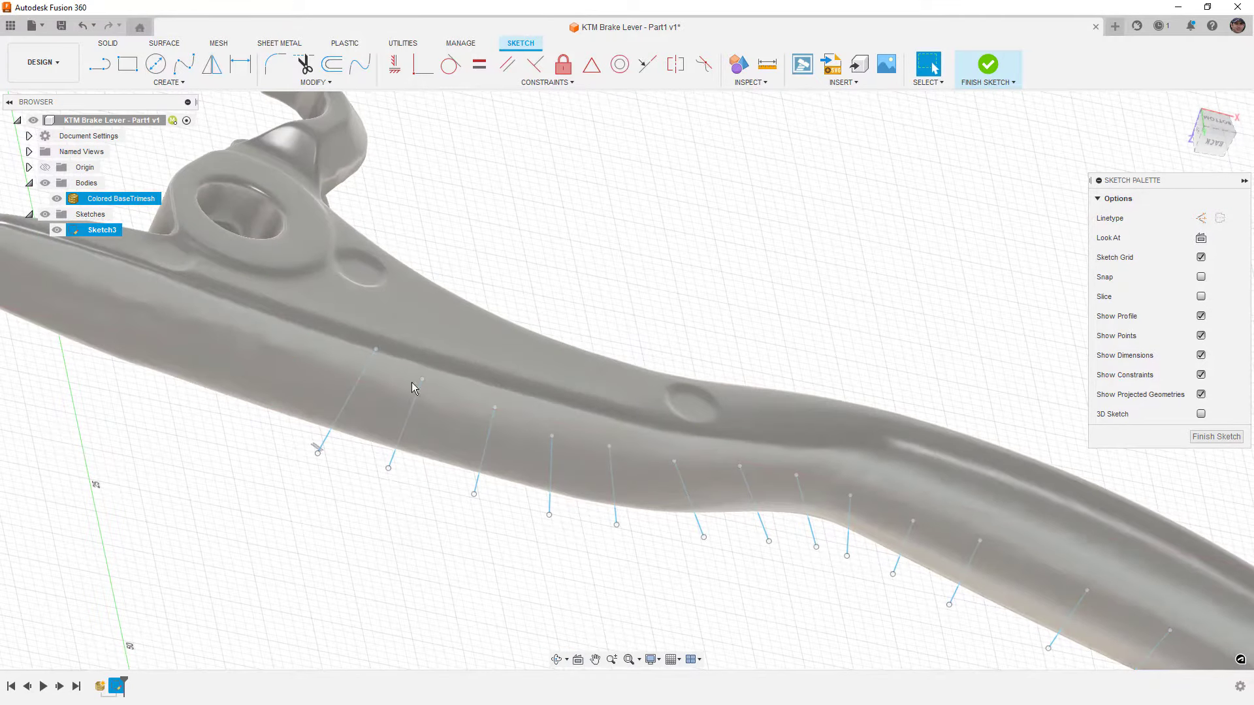
Finish the sketch and surface-extrude all 15 lines one-sided by -20 mm through the lever as new bodies
{"action": "scroll", "coordinate": [571, 323], "scroll_direction": "down", "scroll_amount": 5}
{"action": "middle_click_drag", "start_coordinate": [570, 323], "coordinate": [571, 517], "text": "shift"}
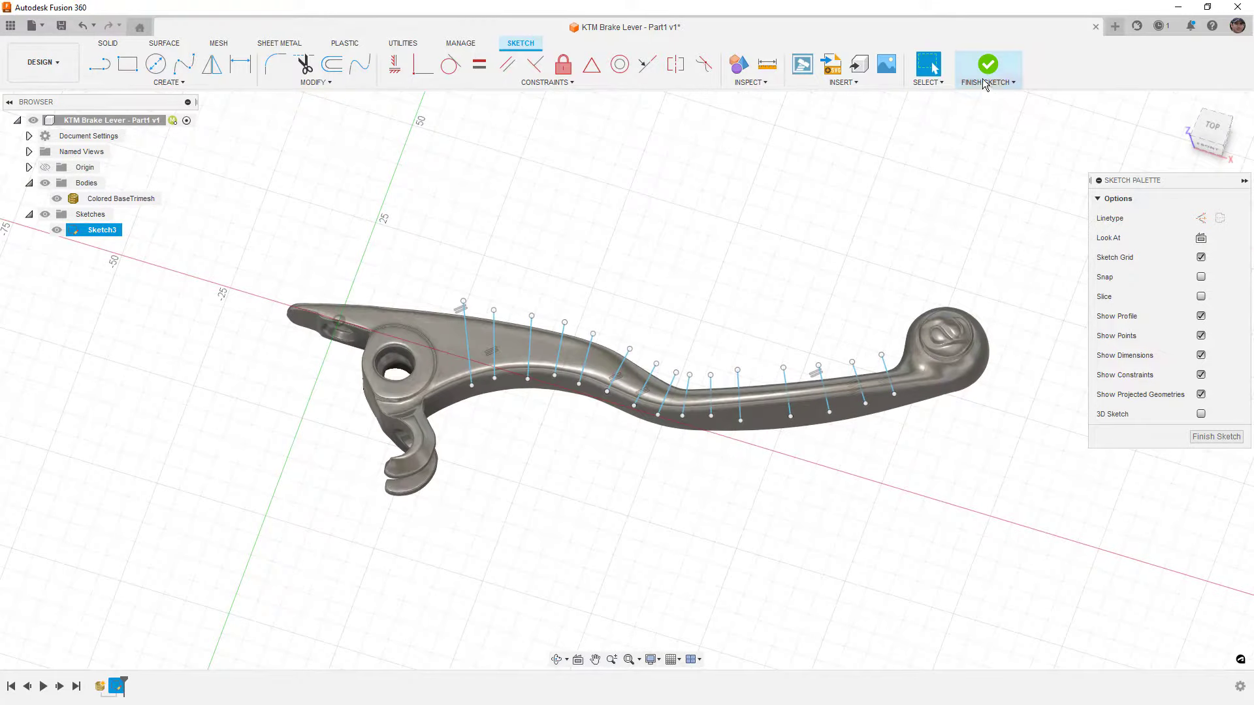
{"action": "left_click", "coordinate": [984, 67]}
{"action": "left_click_drag", "start_coordinate": [408, 240], "coordinate": [915, 487]}
{"action": "left_click", "coordinate": [151, 66]}
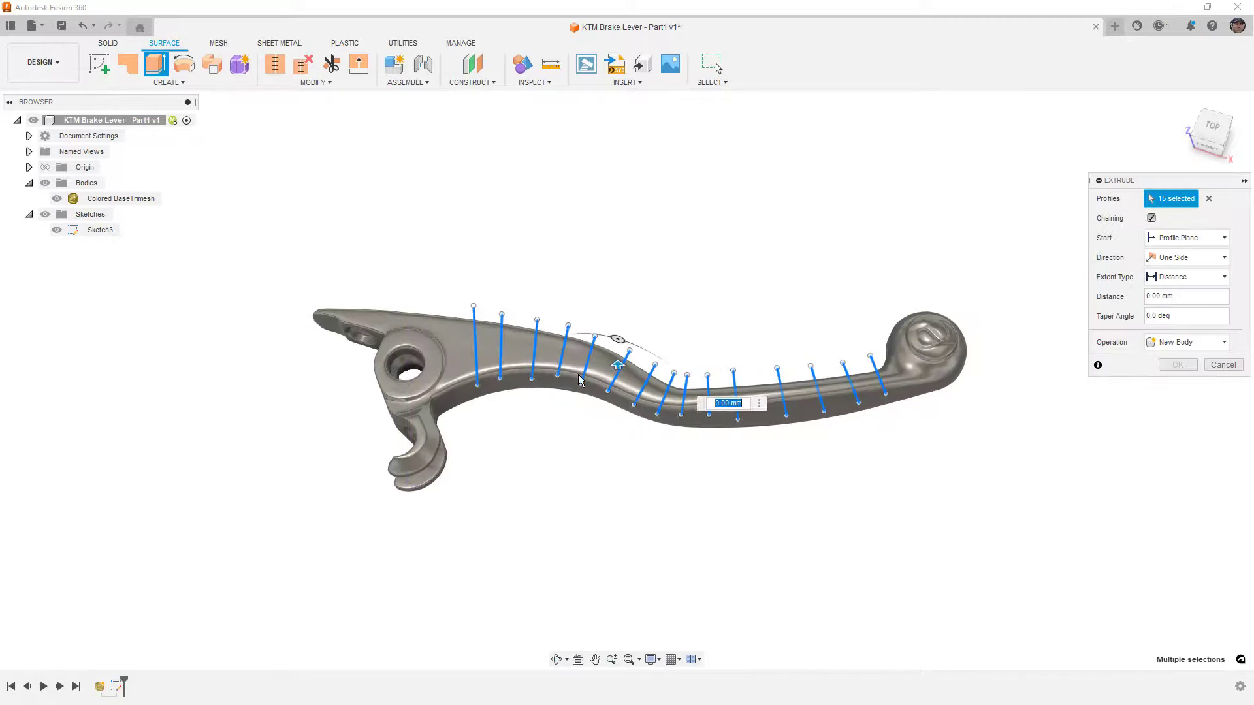
{"action": "left_click_drag", "start_coordinate": [617, 382], "coordinate": [610, 428]}
{"action": "middle_click_drag", "start_coordinate": [611, 428], "coordinate": [546, 410], "text": "shift"}
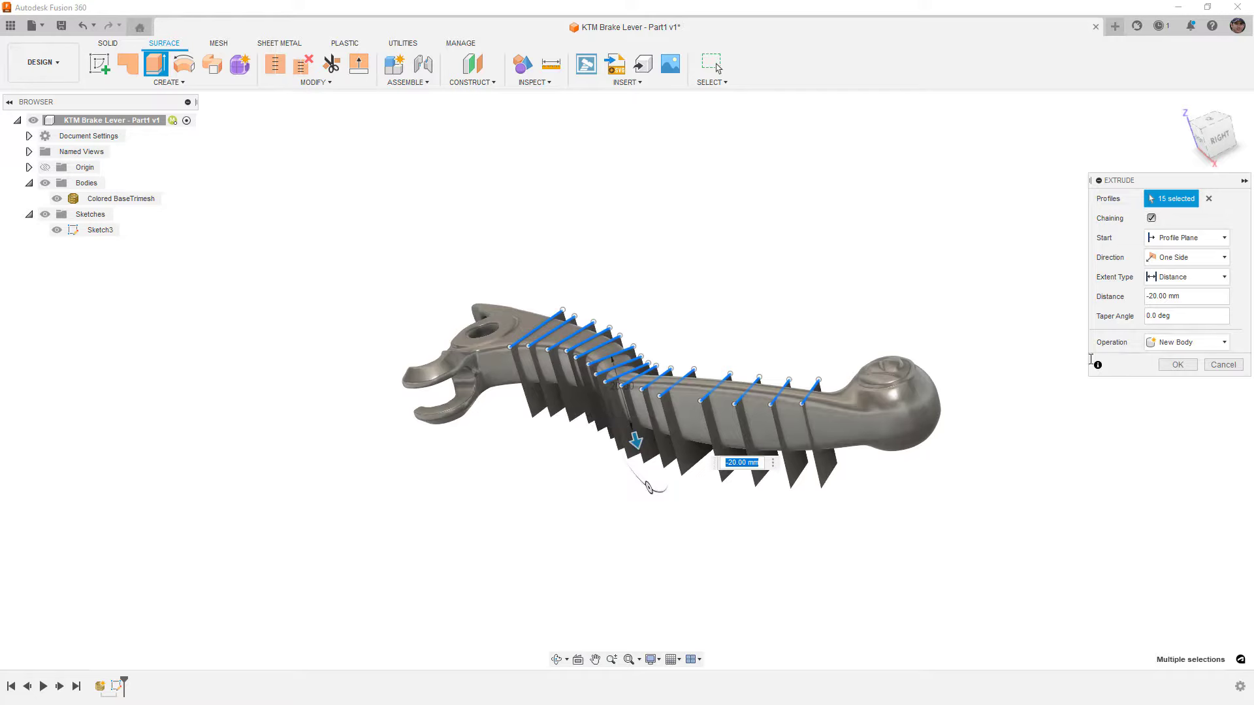
{"action": "left_click", "coordinate": [1176, 366]}
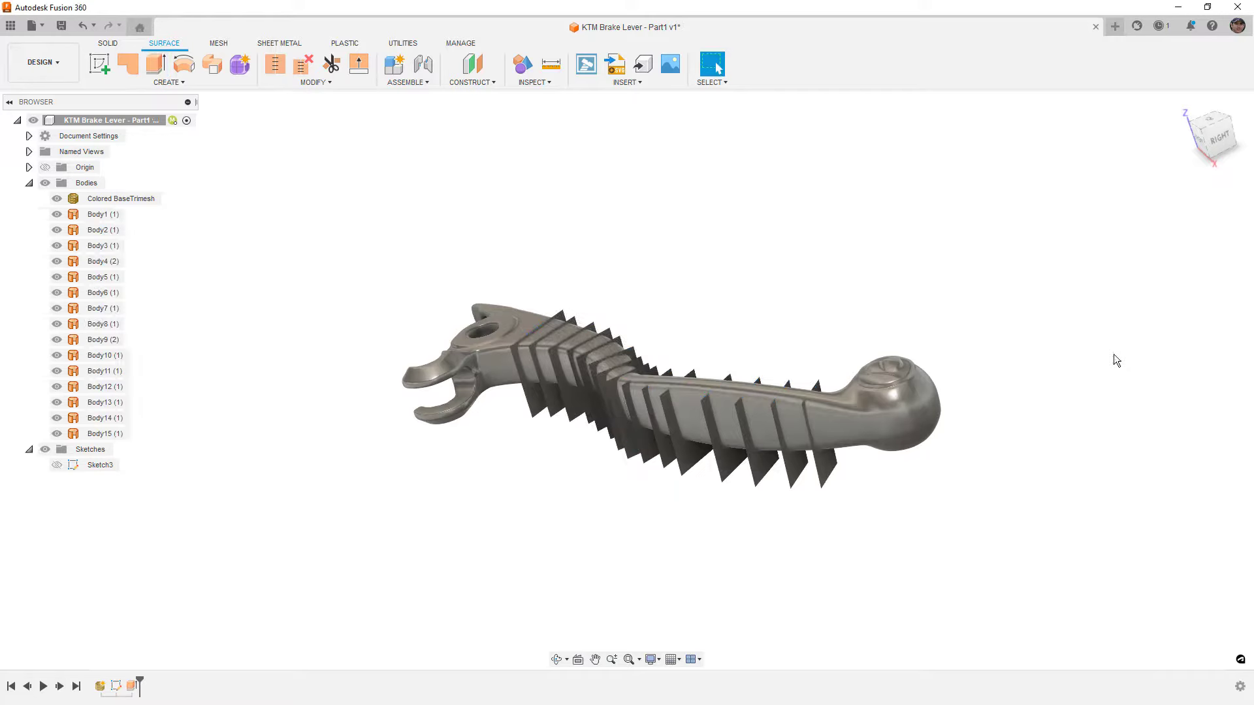
Create a new group under Bodies, move all 15 extruded surface bodies into it, and toggle the group's visibility off and on
{"action": "right_click", "coordinate": [73, 186]}
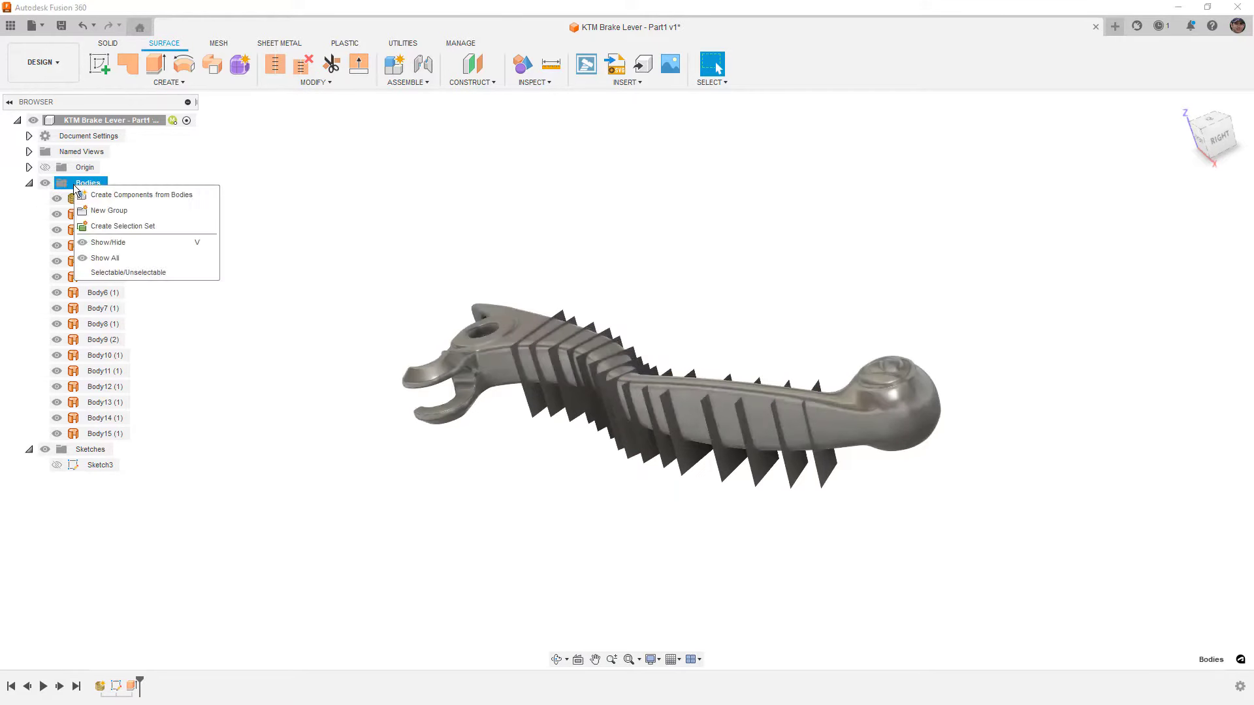
{"action": "left_click", "coordinate": [105, 210]}
{"action": "left_click", "coordinate": [98, 230]}
{"action": "left_click", "coordinate": [111, 451], "text": "shift"}
{"action": "right_click", "coordinate": [111, 452]}
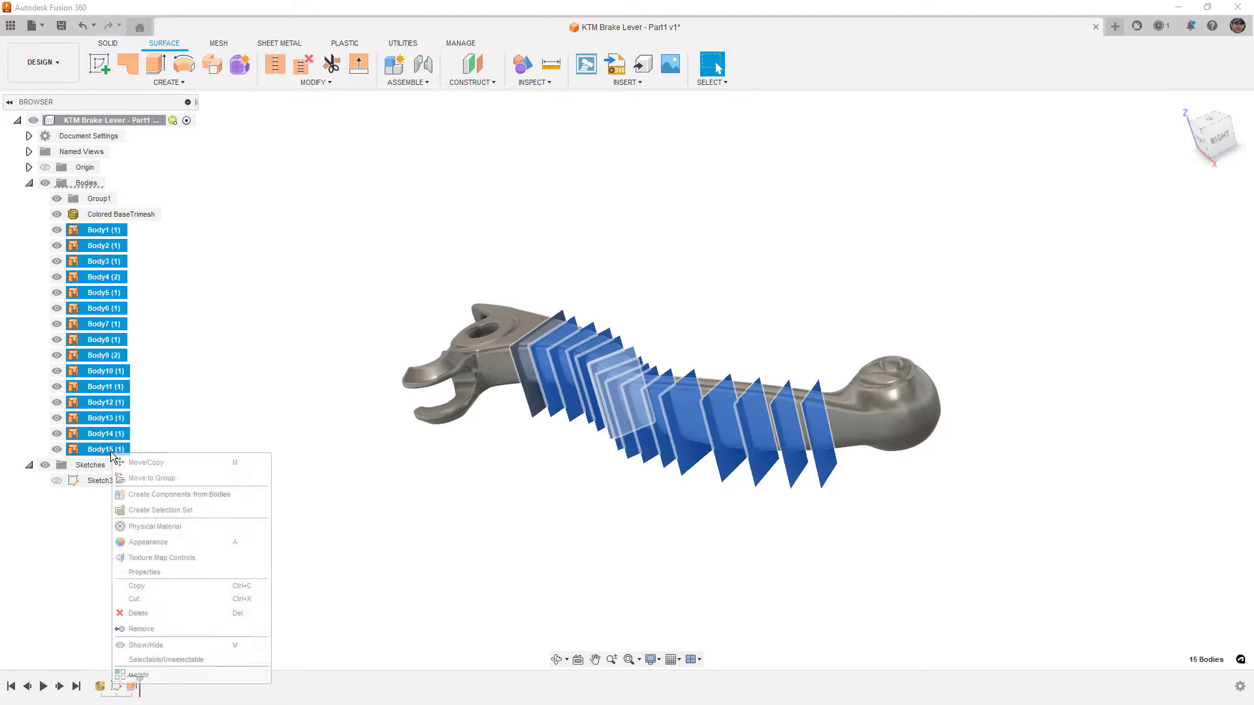
{"action": "left_click", "coordinate": [137, 480]}
{"action": "left_click", "coordinate": [1194, 218]}
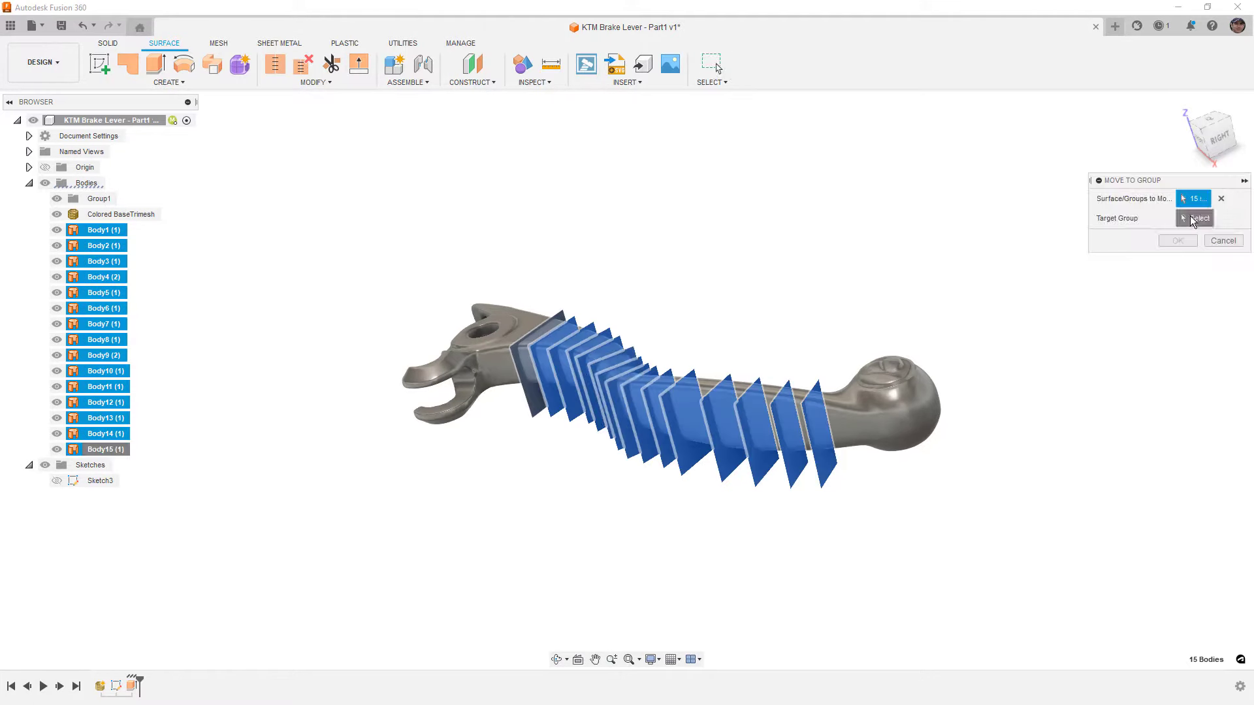
{"action": "left_click", "coordinate": [100, 199]}
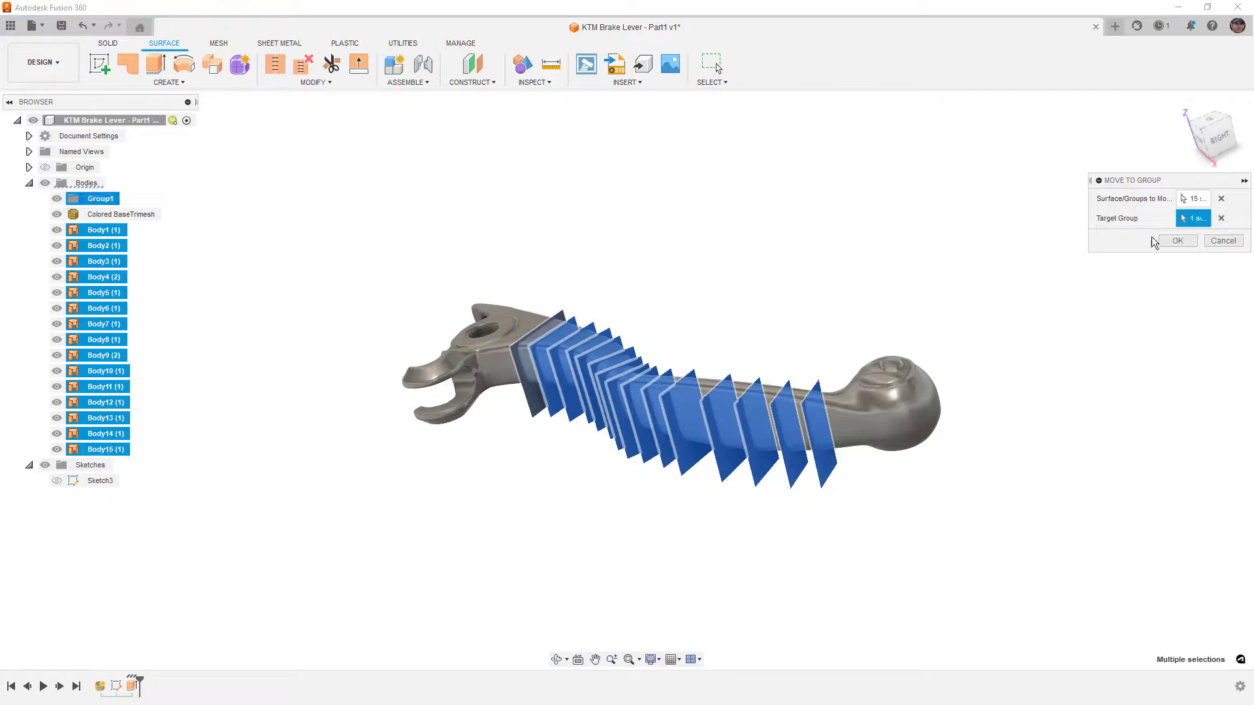
{"action": "key", "text": "Return"}
{"action": "left_click", "coordinate": [57, 198]}
{"action": "left_click", "coordinate": [57, 198]}
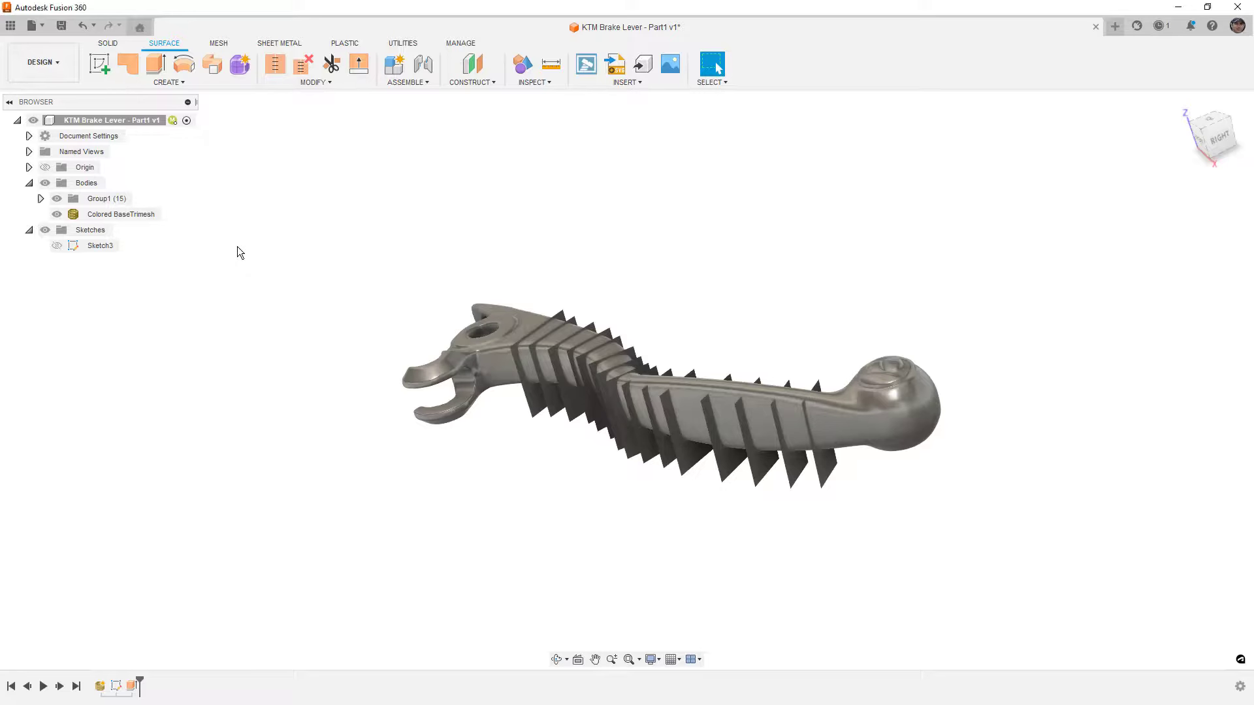
Apply the Plastic - Translucent Glossy (Green) appearance to the surface group and Plastic - Translucent Glossy (White) to the Colored BaseTrimesh
{"action": "key", "text": "a"}
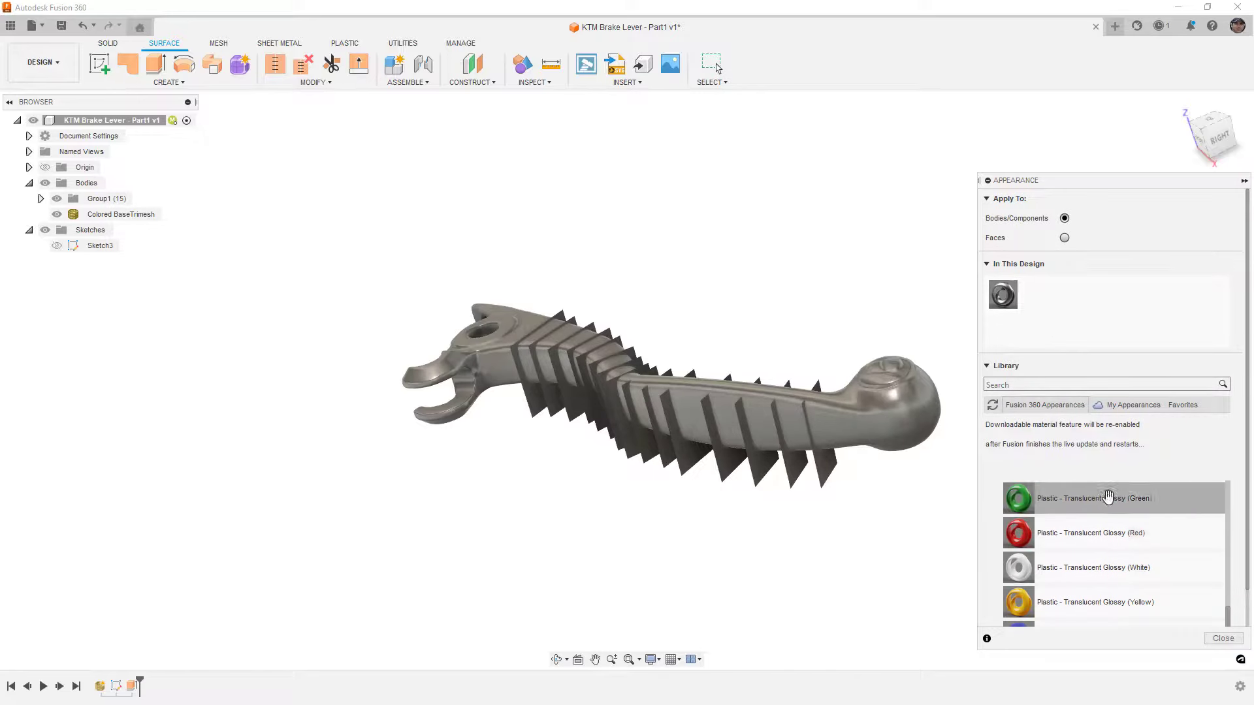
{"action": "left_click_drag", "start_coordinate": [1084, 498], "coordinate": [85, 204]}
{"action": "left_click_drag", "start_coordinate": [1022, 587], "coordinate": [151, 221]}
{"action": "middle_click_drag", "start_coordinate": [468, 512], "coordinate": [491, 524], "text": "shift"}
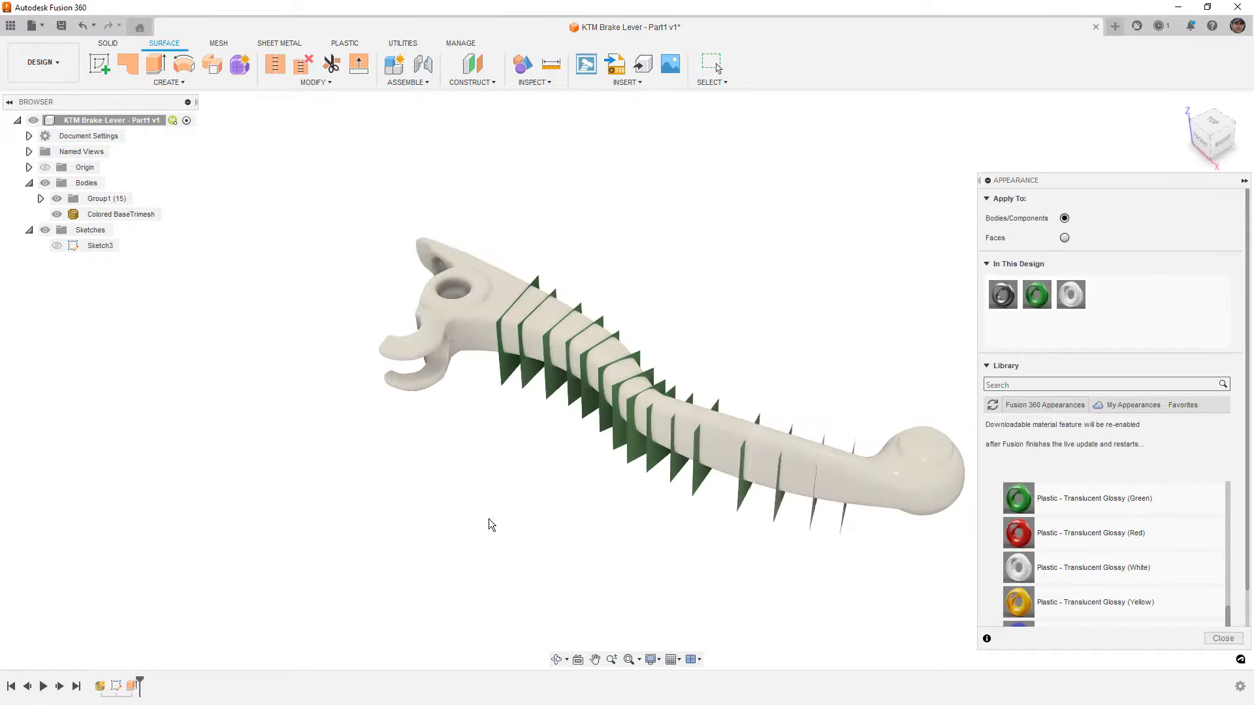
{"action": "scroll", "coordinate": [853, 475], "scroll_direction": "up", "scroll_amount": 5}
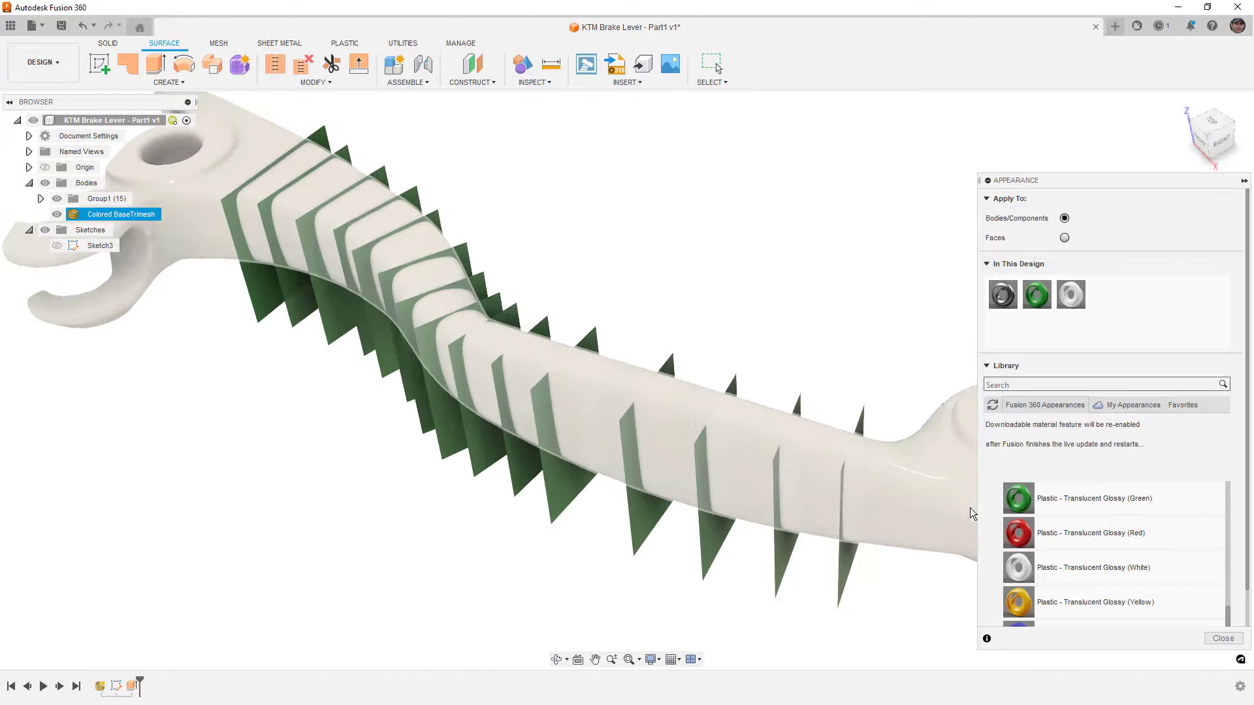
Apply the Plastic - Translucent Glossy (Red) appearance to the surface group and display the model with visible edges
{"action": "left_click_drag", "start_coordinate": [1017, 533], "coordinate": [103, 203]}
{"action": "left_click", "coordinate": [642, 366]}
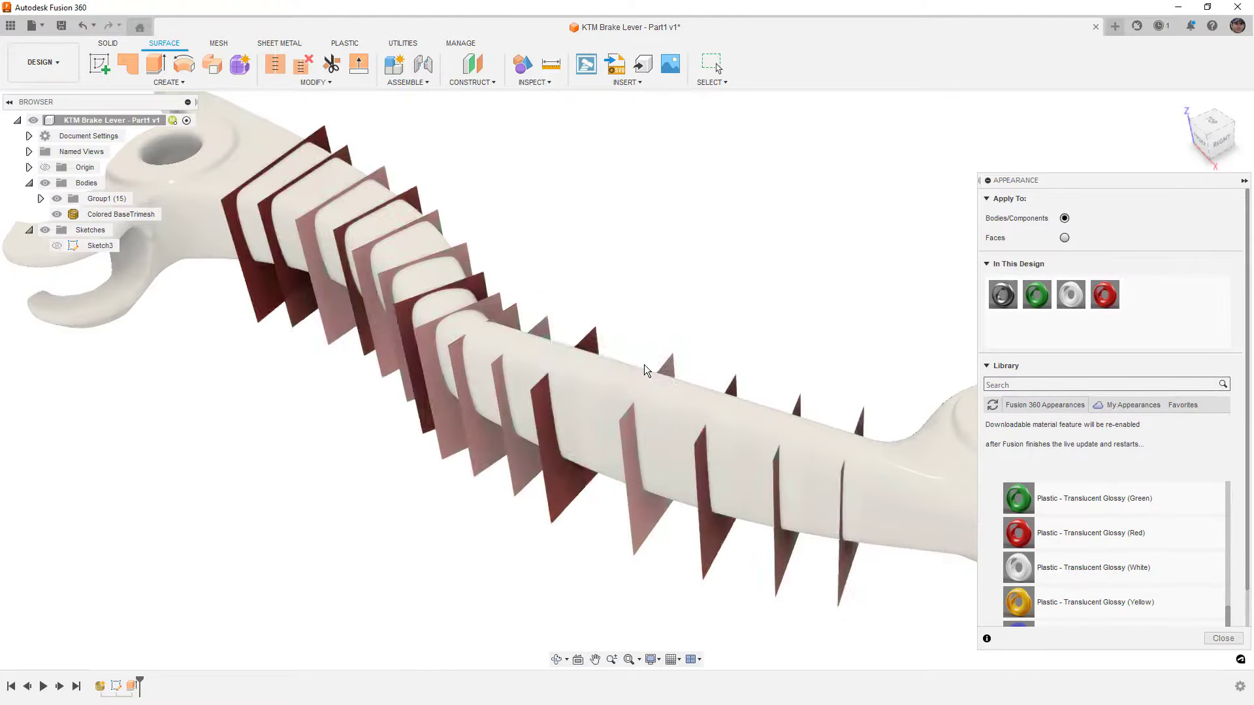
{"action": "scroll", "coordinate": [685, 476], "scroll_direction": "down", "scroll_amount": 5}
{"action": "middle_click_drag", "start_coordinate": [686, 476], "coordinate": [744, 493], "text": "shift"}
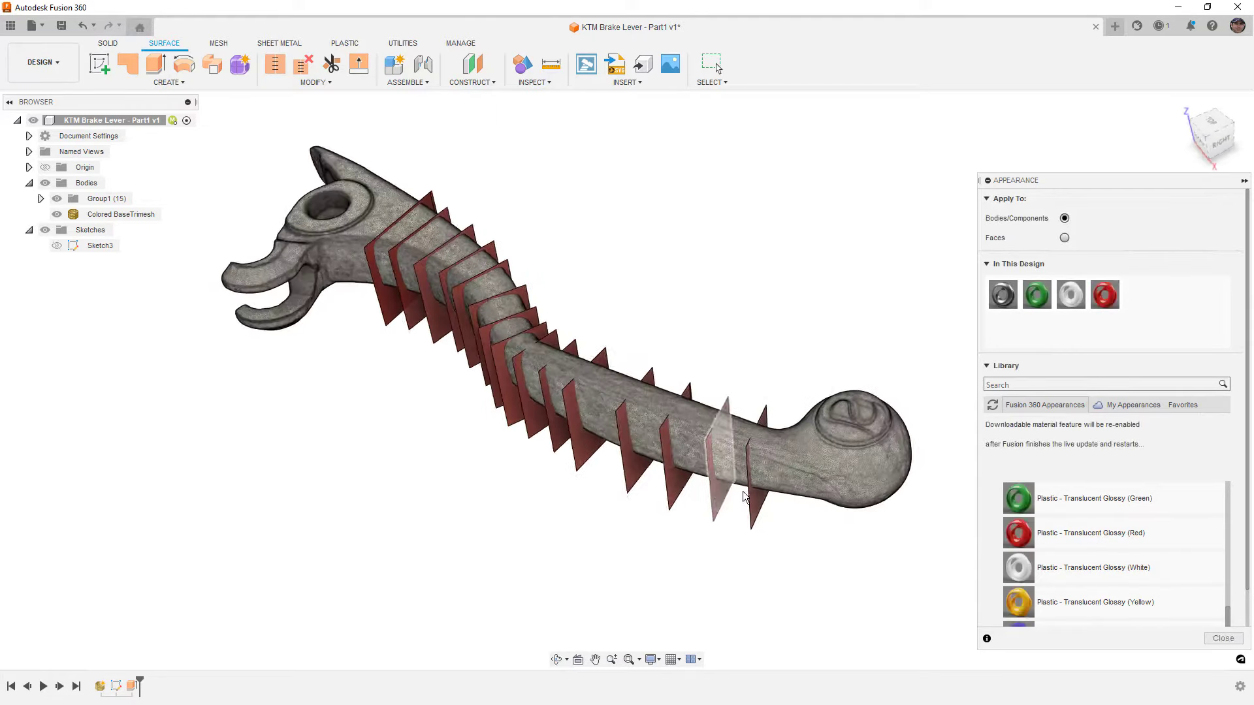
{"action": "left_click", "coordinate": [1222, 639]}
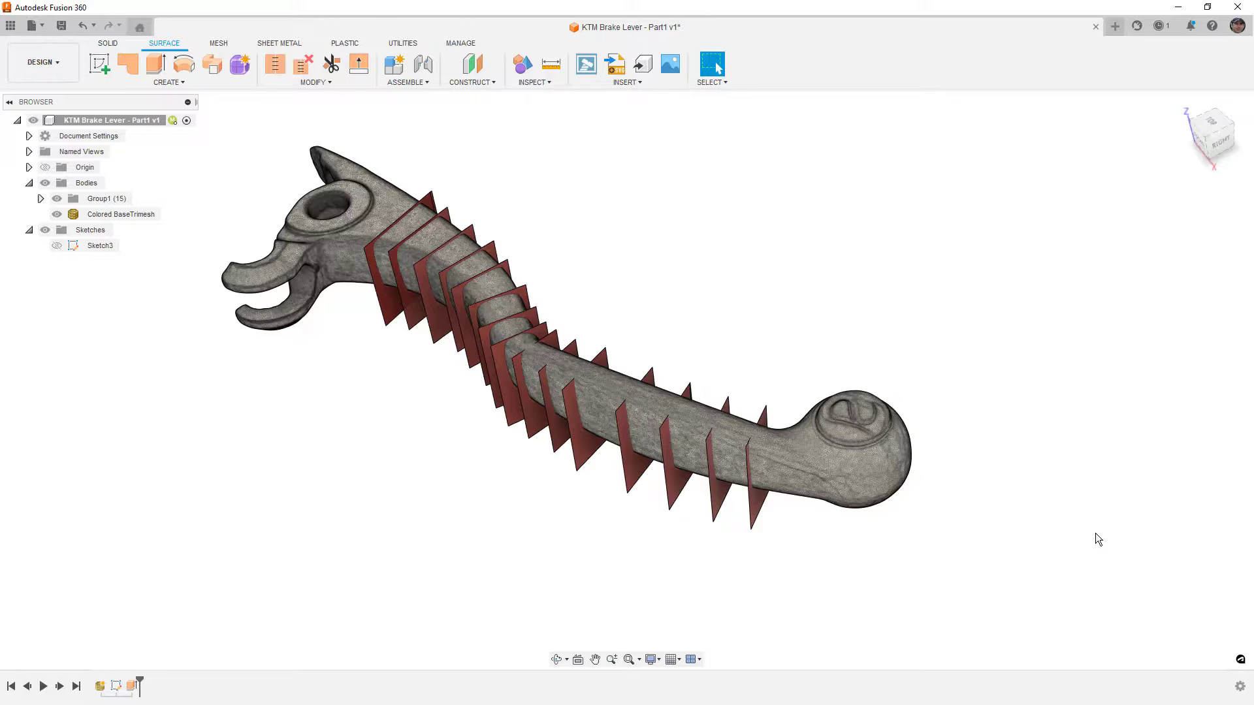
Create a mesh section sketch of the Colored BaseTrimesh, using the cutting surface nearest the lever's ball end as the section plane
{"action": "middle_click_drag", "start_coordinate": [769, 353], "coordinate": [841, 356]}
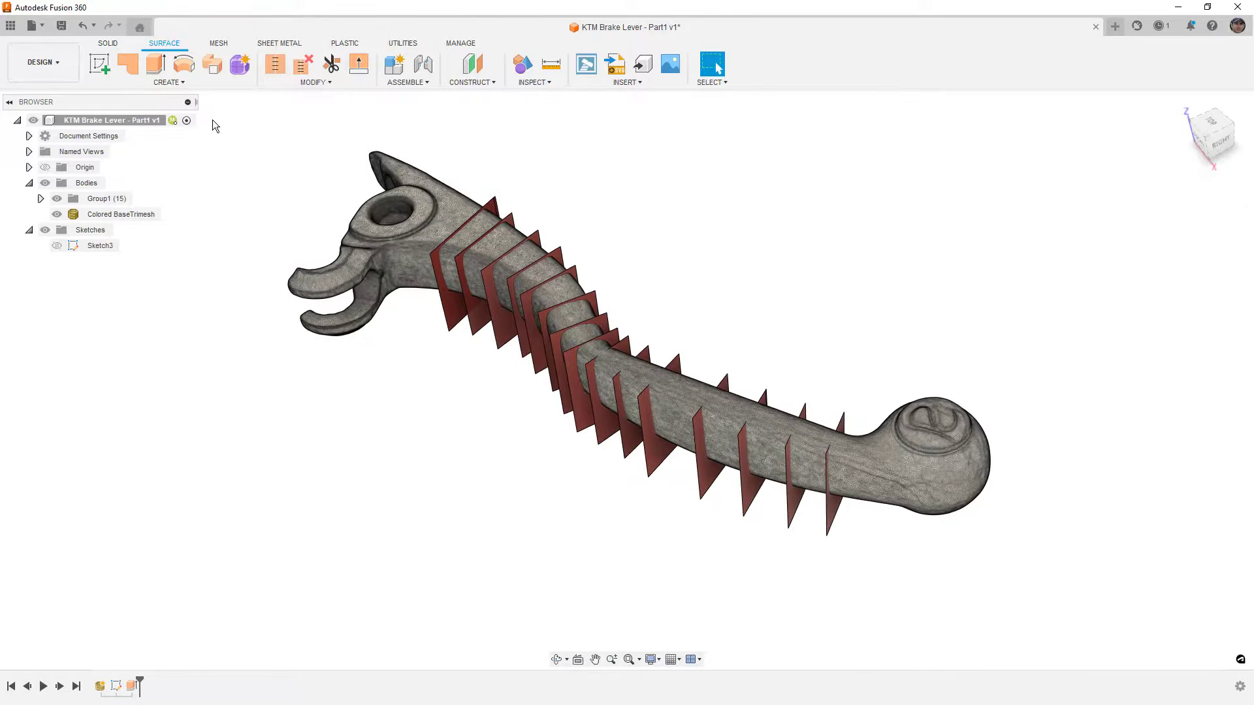
{"action": "left_click", "coordinate": [219, 44]}
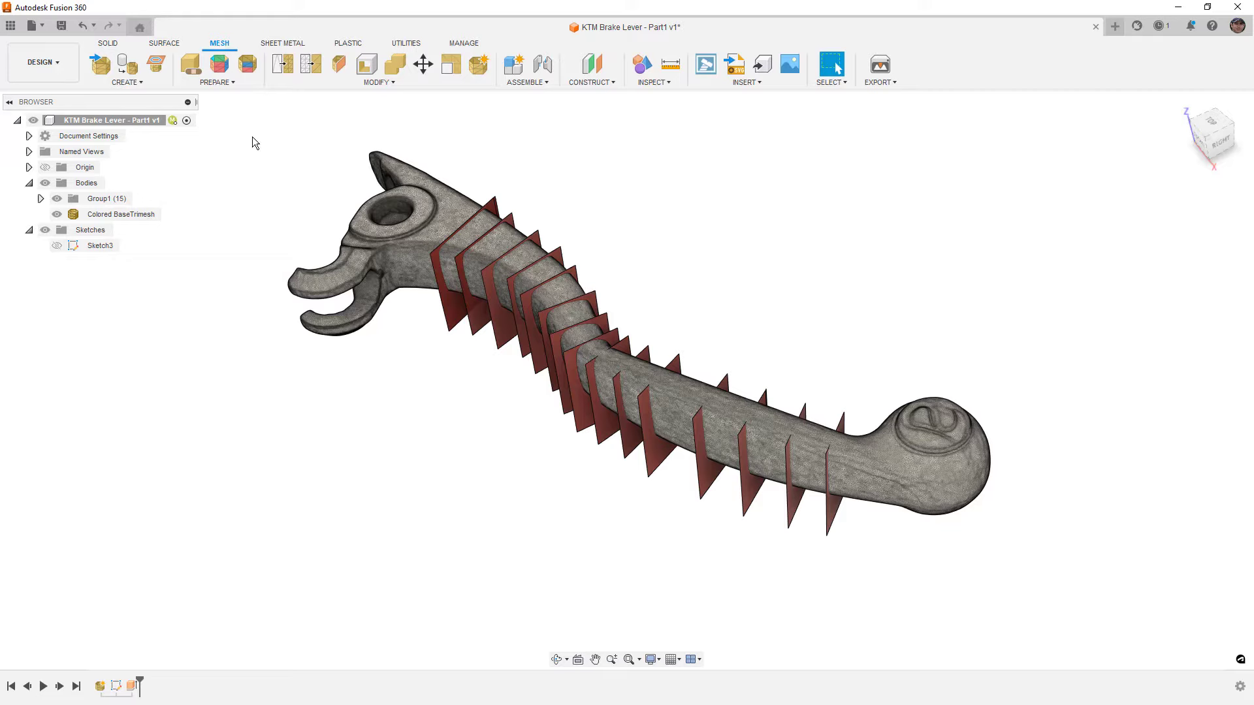
{"action": "left_click", "coordinate": [158, 64]}
{"action": "mouse_move", "coordinate": [626, 324]}
{"action": "middle_mouse_down", "text": "shift"}
{"action": "mouse_move", "coordinate": [921, 291]}
{"action": "mouse_move", "coordinate": [1033, 320]}
{"action": "mouse_move", "coordinate": [1008, 316]}
{"action": "mouse_move", "coordinate": [1021, 330]}
{"action": "middle_mouse_up", "text": "shift"}
{"action": "mouse_move", "coordinate": [1175, 181]}
{"action": "left_mouse_down"}
{"action": "mouse_move", "coordinate": [831, 279]}
{"action": "mouse_move", "coordinate": [780, 358]}
{"action": "mouse_move", "coordinate": [1119, 202]}
{"action": "mouse_move", "coordinate": [1251, 202]}
{"action": "mouse_move", "coordinate": [1246, 180]}
{"action": "left_mouse_up"}
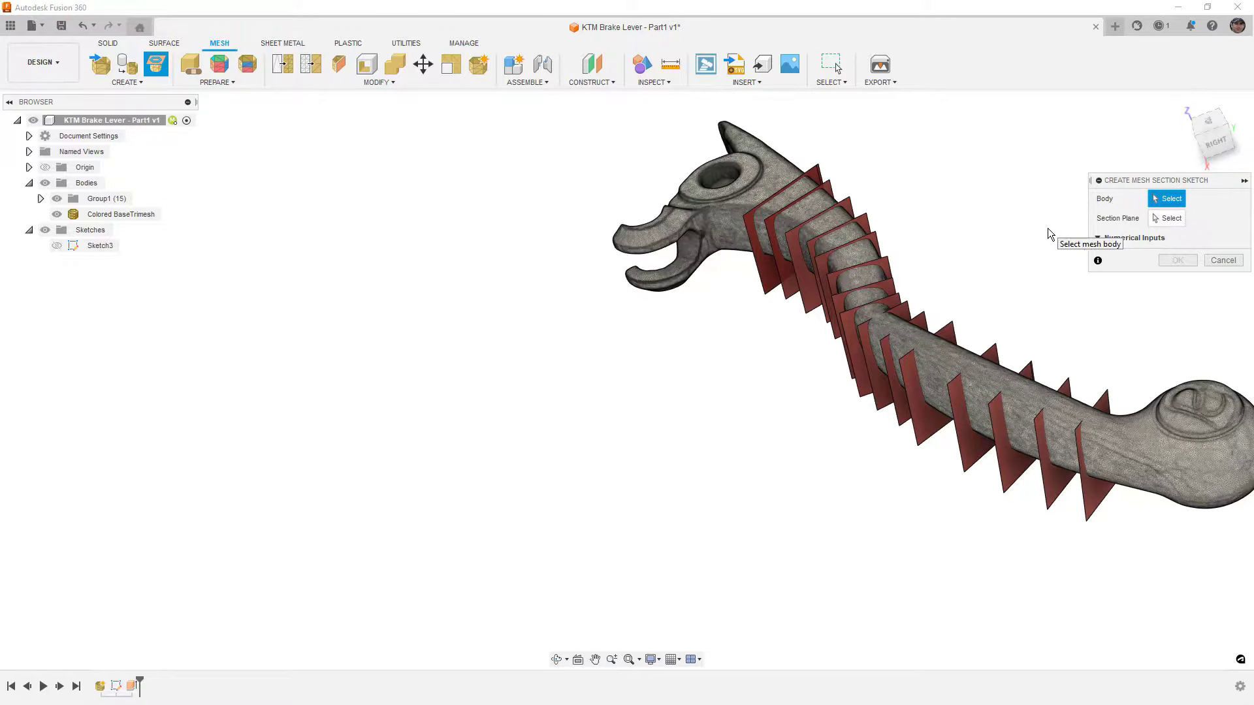
{"action": "left_click", "coordinate": [1133, 460]}
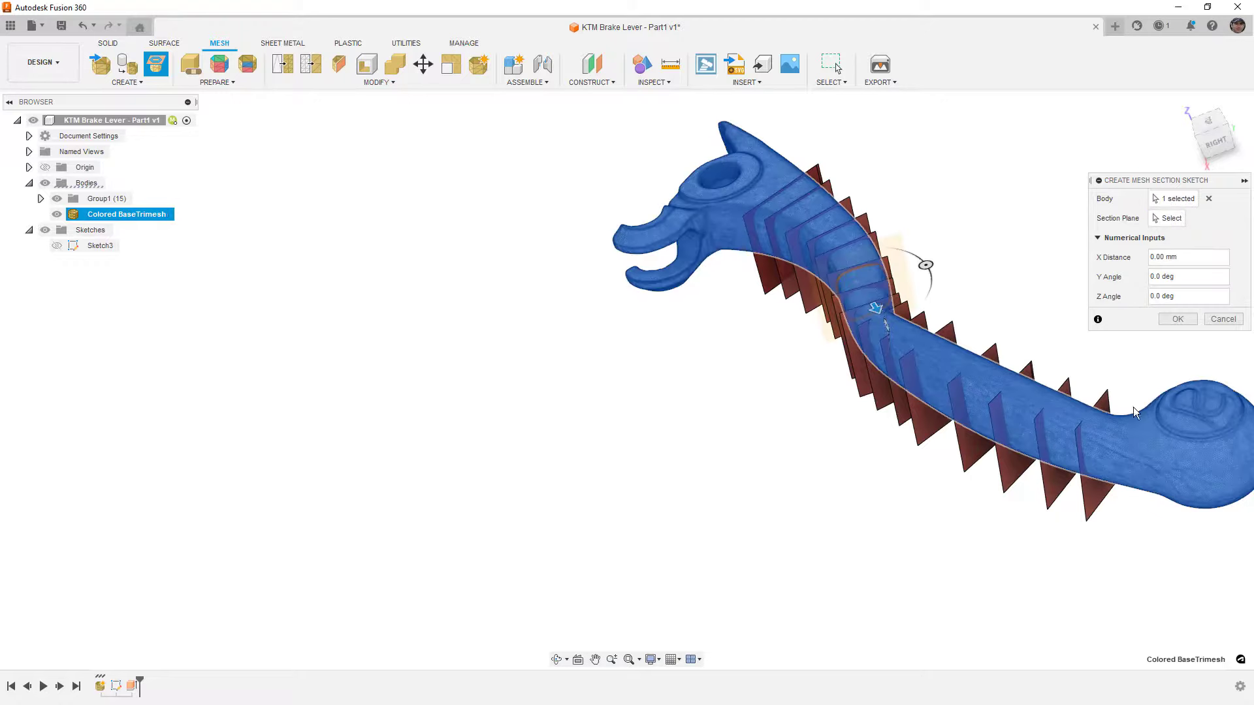
{"action": "left_click", "coordinate": [1170, 220]}
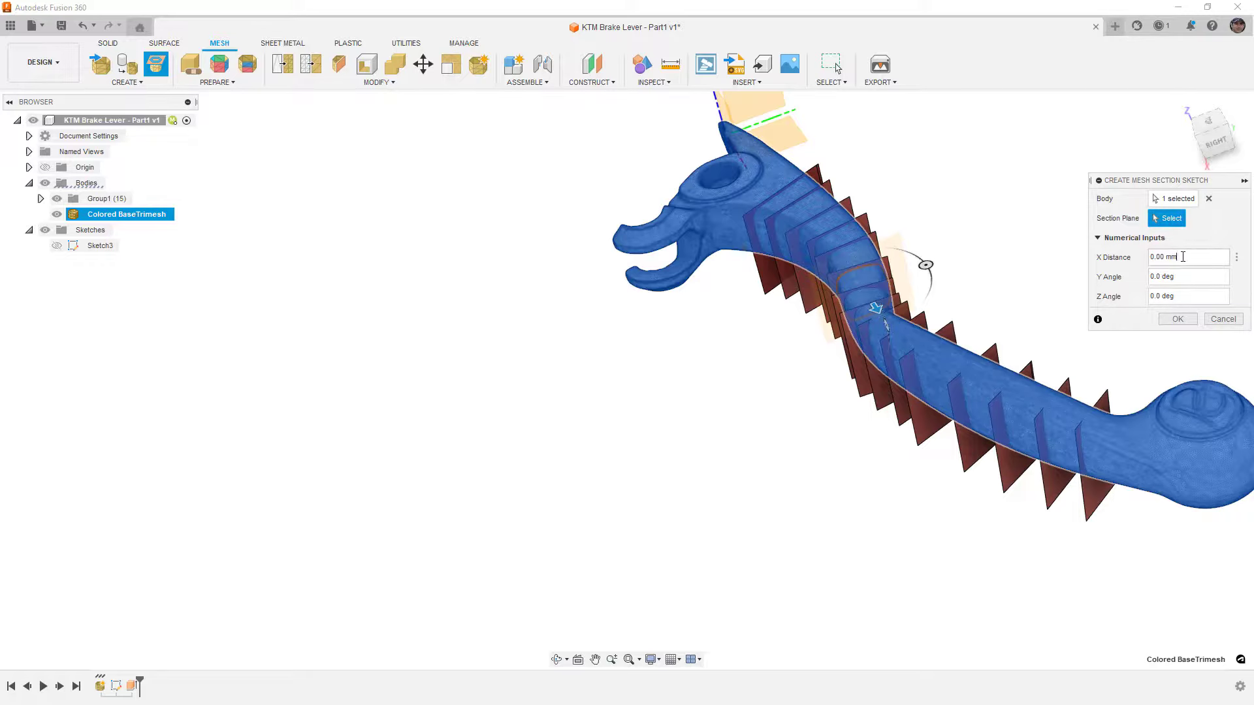
{"action": "left_click", "coordinate": [1177, 223]}
{"action": "left_click", "coordinate": [1100, 418]}
{"action": "mouse_move", "coordinate": [1094, 389]}
{"action": "middle_mouse_down", "text": "shift"}
{"action": "mouse_move", "coordinate": [1070, 363]}
{"action": "mouse_move", "coordinate": [1088, 381]}
{"action": "middle_mouse_up", "text": "shift"}
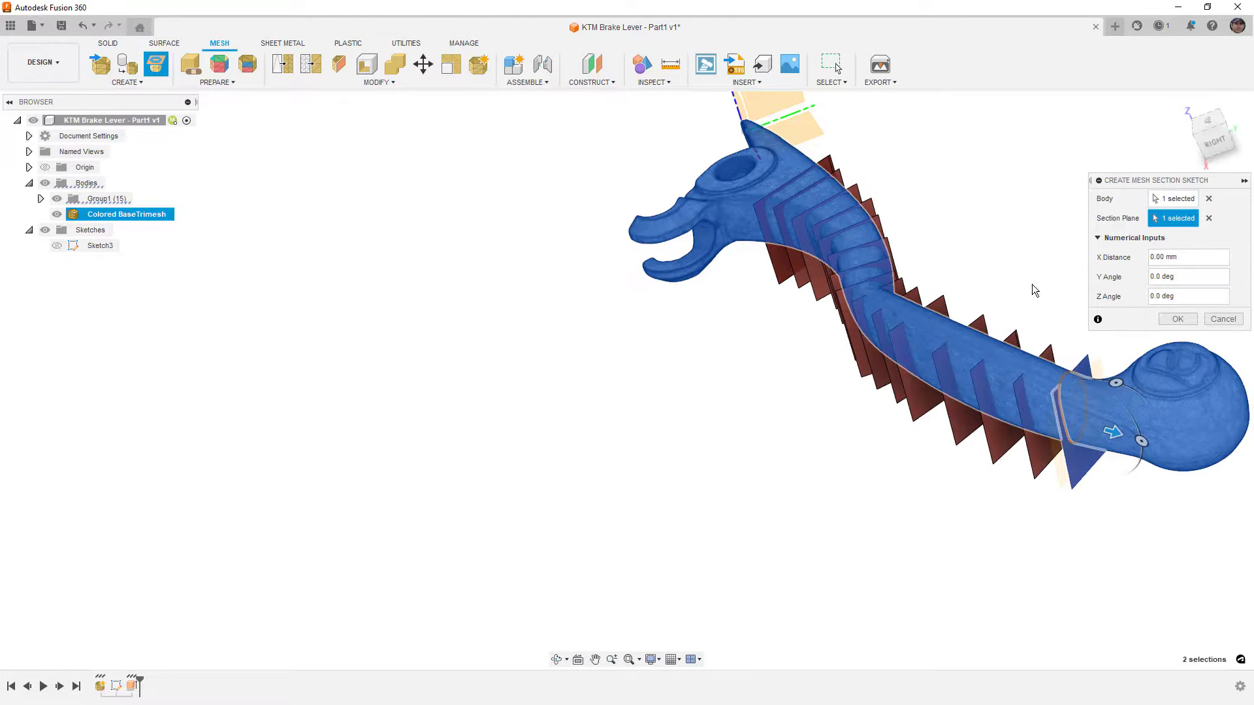
{"action": "right_click", "coordinate": [1024, 244]}
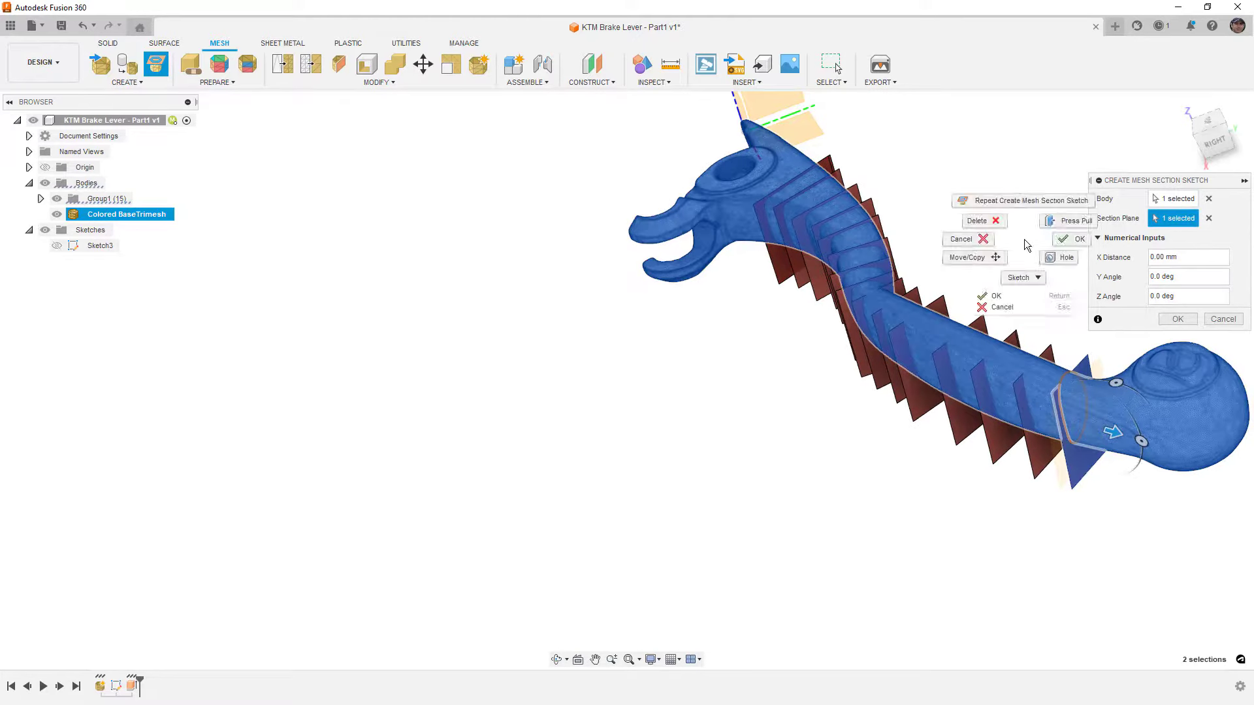
{"action": "left_click", "coordinate": [1072, 239]}
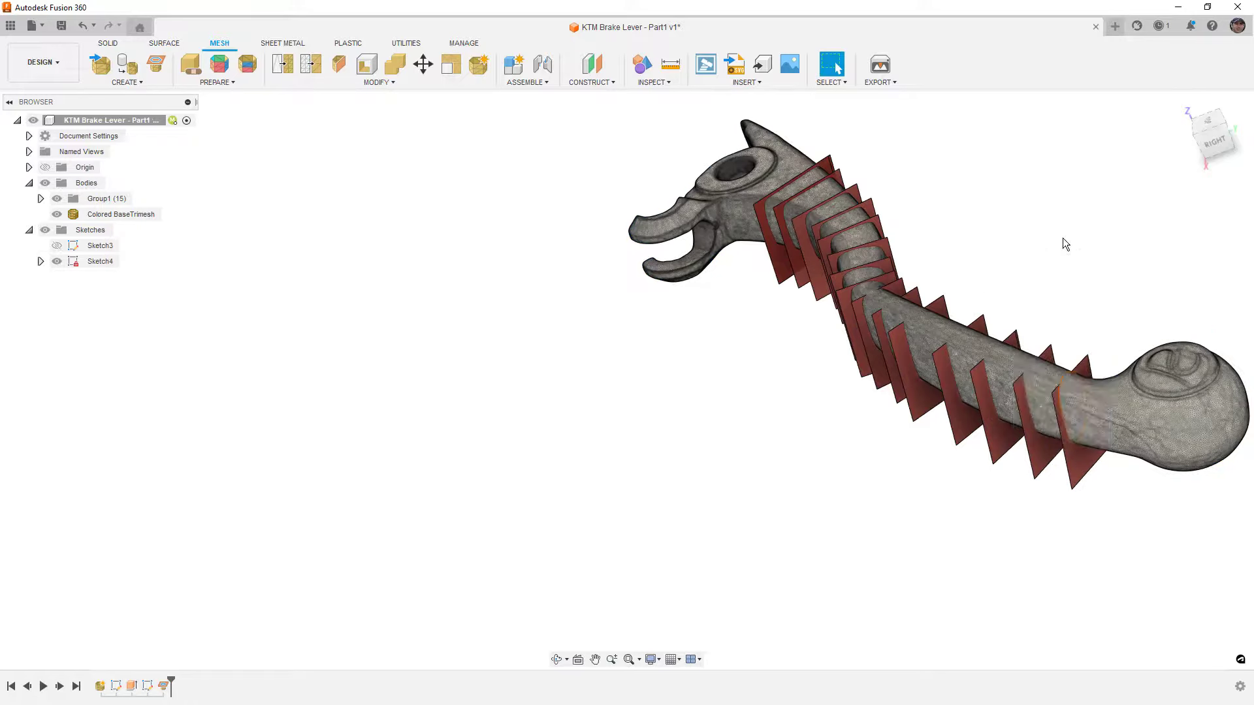
Create a mesh section sketch of the lever mesh on the second cutting surface from the ball end
{"action": "right_click", "coordinate": [1063, 237]}
{"action": "left_click", "coordinate": [1063, 201]}
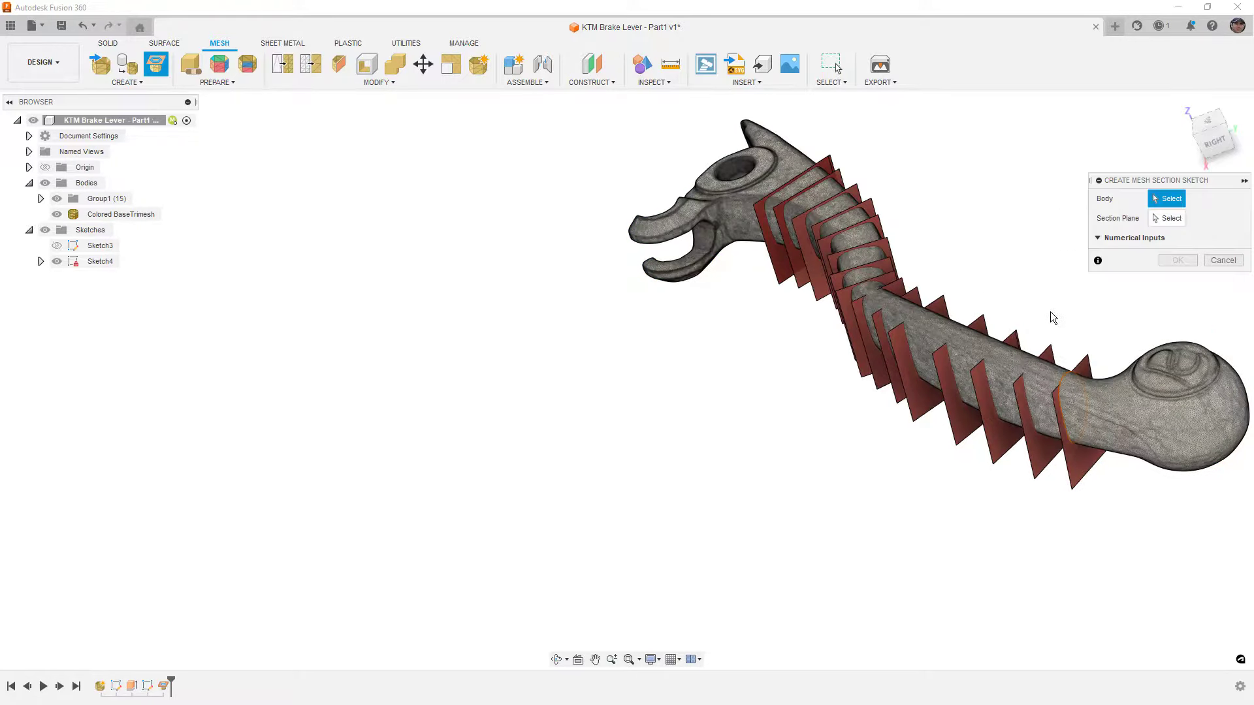
{"action": "left_click", "coordinate": [1046, 371]}
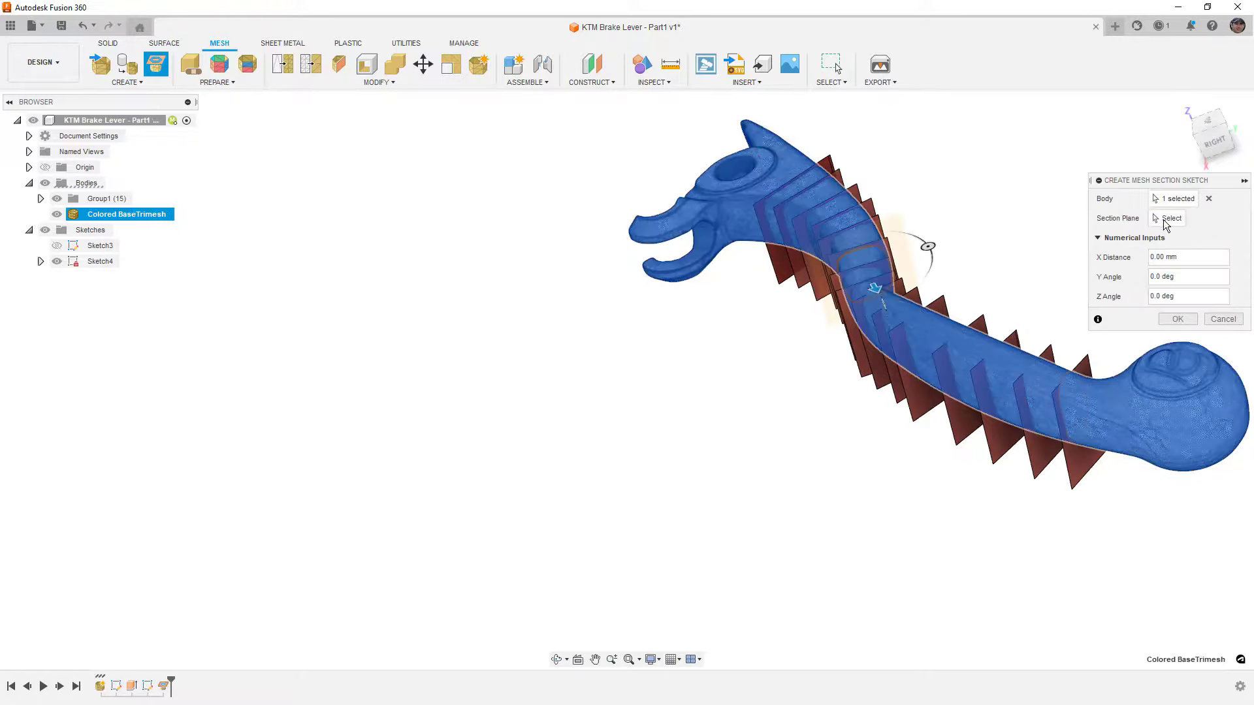
{"action": "left_click", "coordinate": [1030, 429]}
{"action": "key", "text": "Return"}
Create a mesh section sketch of the lever mesh on the third cutting surface from the ball end
{"action": "right_click", "coordinate": [973, 245]}
{"action": "left_click", "coordinate": [970, 209]}
{"action": "left_click", "coordinate": [1004, 339]}
{"action": "right_click_drag", "start_coordinate": [947, 220], "coordinate": [1027, 218]}
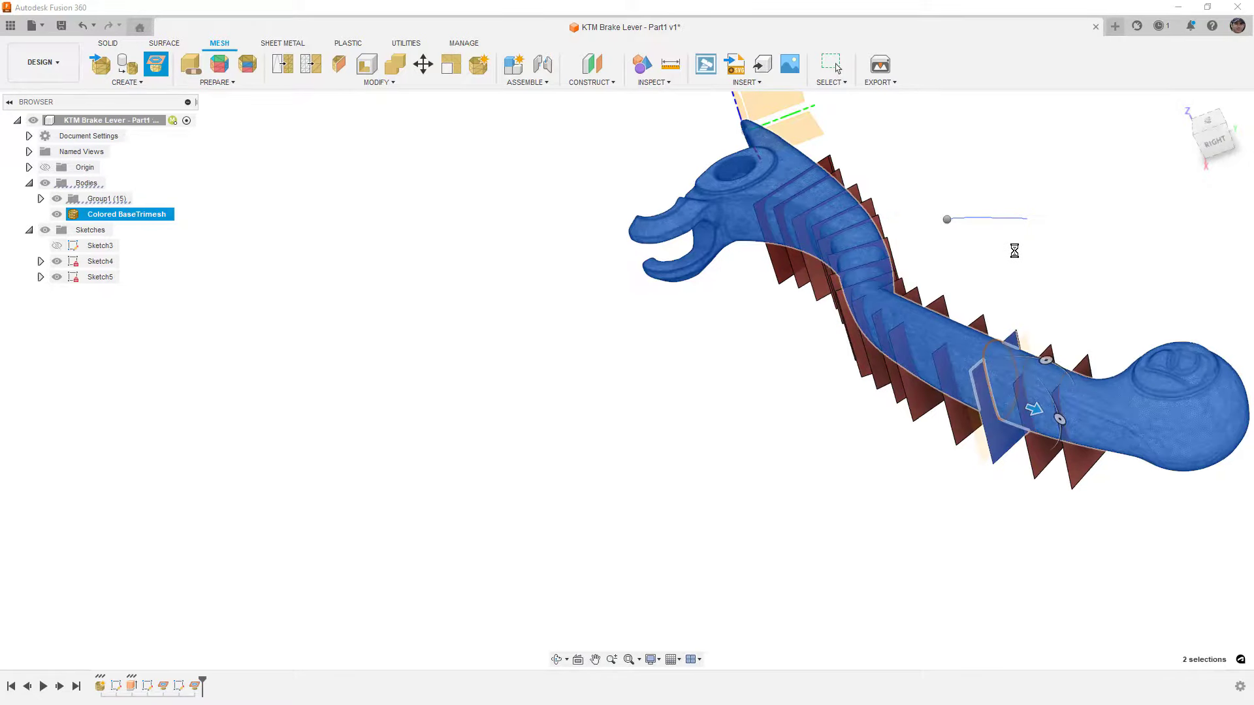
{"action": "key", "text": "Return"}
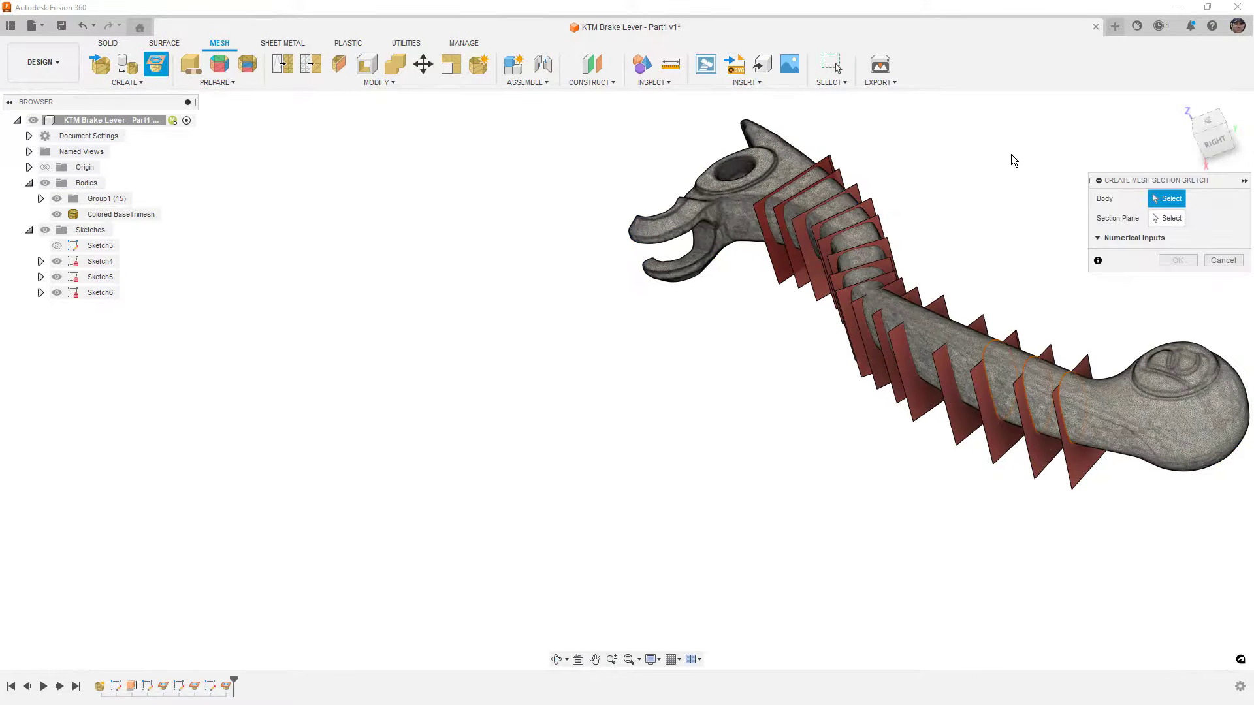
Create mesh section sketches of the lever mesh on the fourth and fifth cutting surfaces from the ball end
{"action": "left_click", "coordinate": [976, 341]}
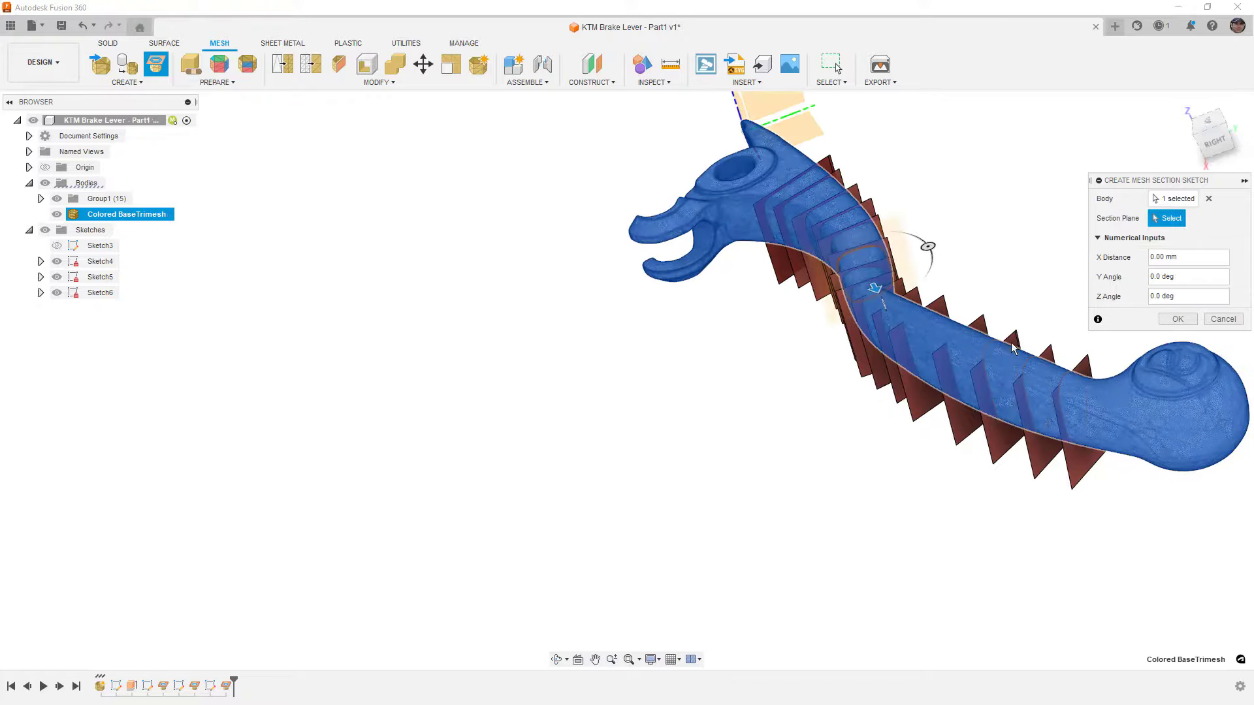
{"action": "left_click", "coordinate": [957, 362]}
{"action": "left_click", "coordinate": [1177, 318]}
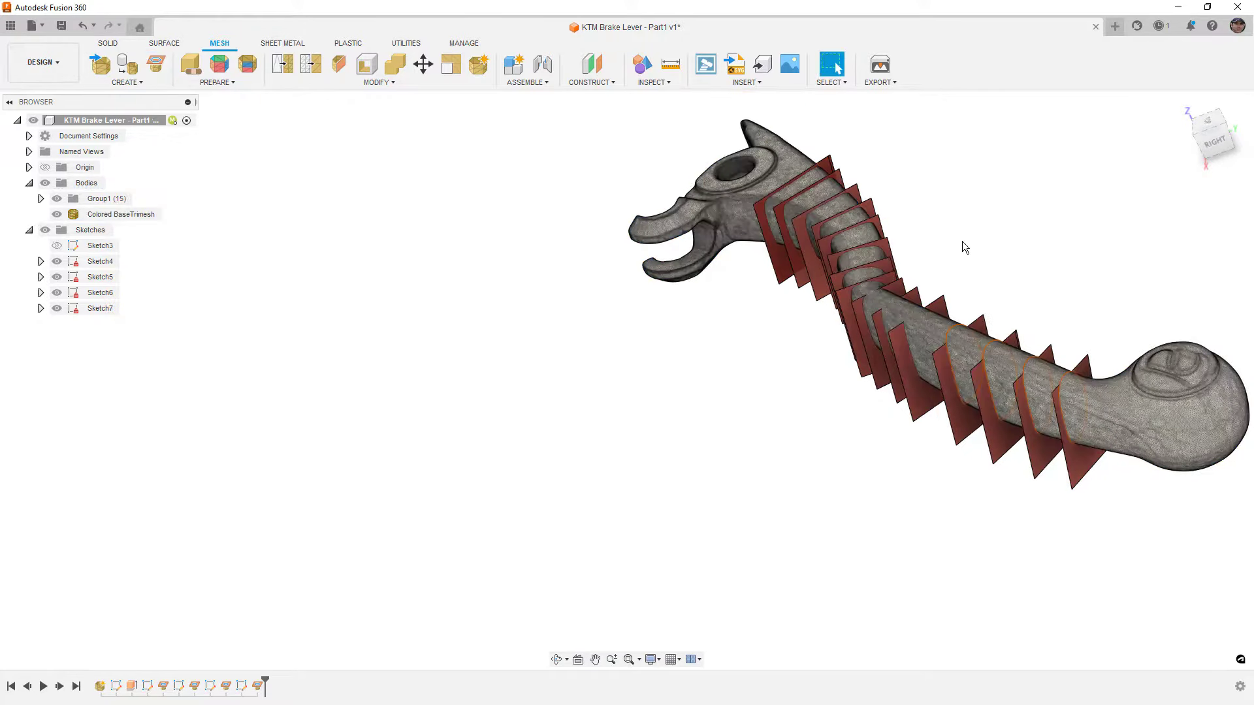
{"action": "key", "text": "Return"}
{"action": "left_click", "coordinate": [977, 330]}
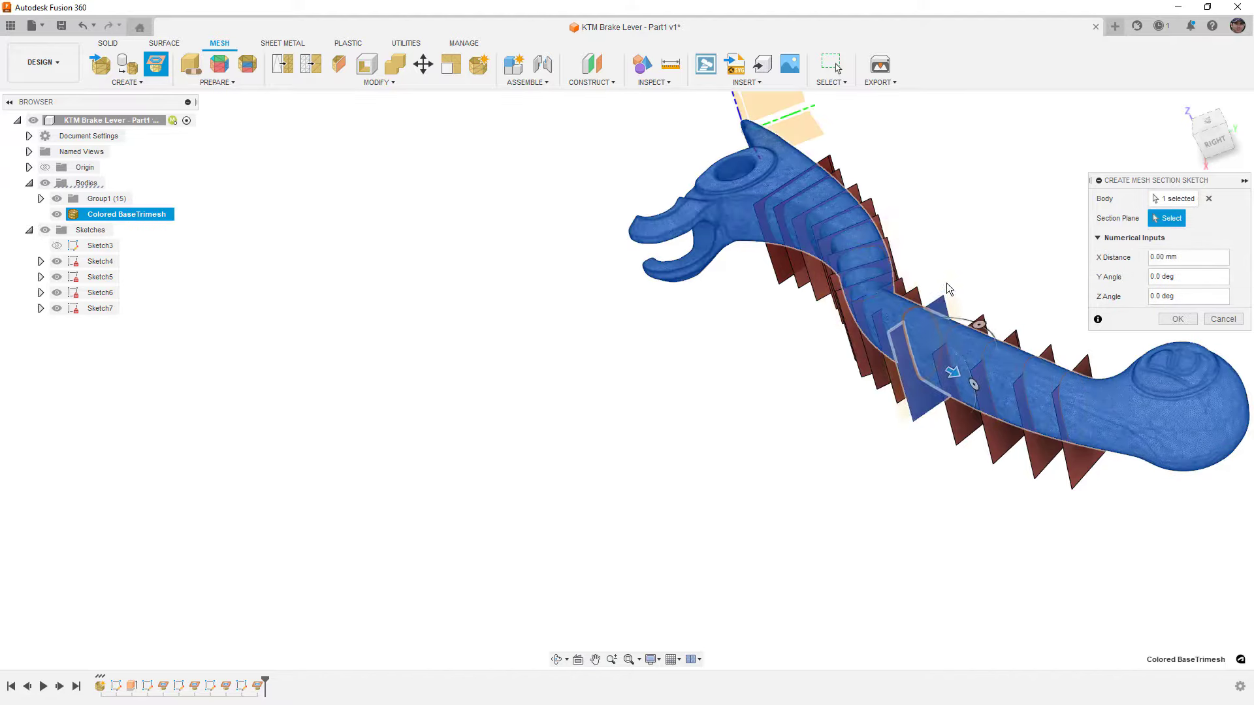
{"action": "left_click", "coordinate": [945, 316]}
{"action": "scroll", "coordinate": [985, 272], "scroll_direction": "up", "scroll_amount": 3}
{"action": "middle_click_drag", "start_coordinate": [993, 272], "coordinate": [939, 203], "text": "shift"}
{"action": "key", "text": "Return"}
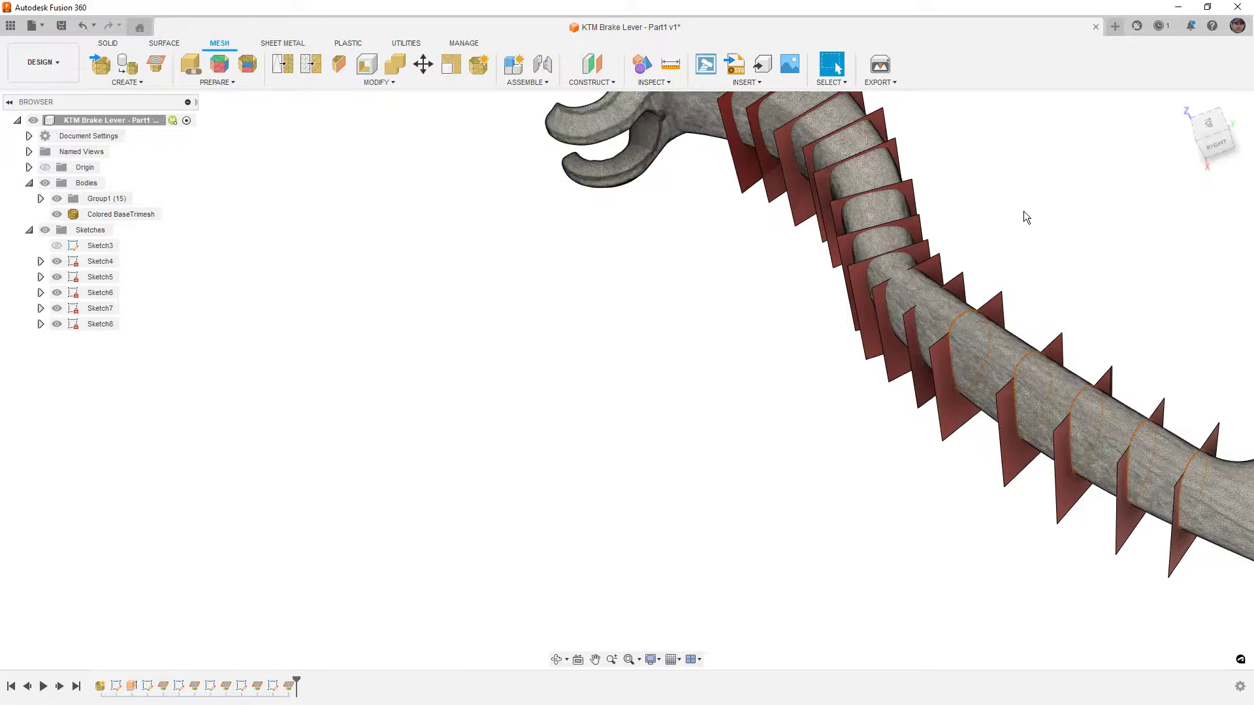
Create mesh section sketches of the lever mesh on the sixth and seventh cutting surfaces from the ball end
{"action": "left_click", "coordinate": [961, 292]}
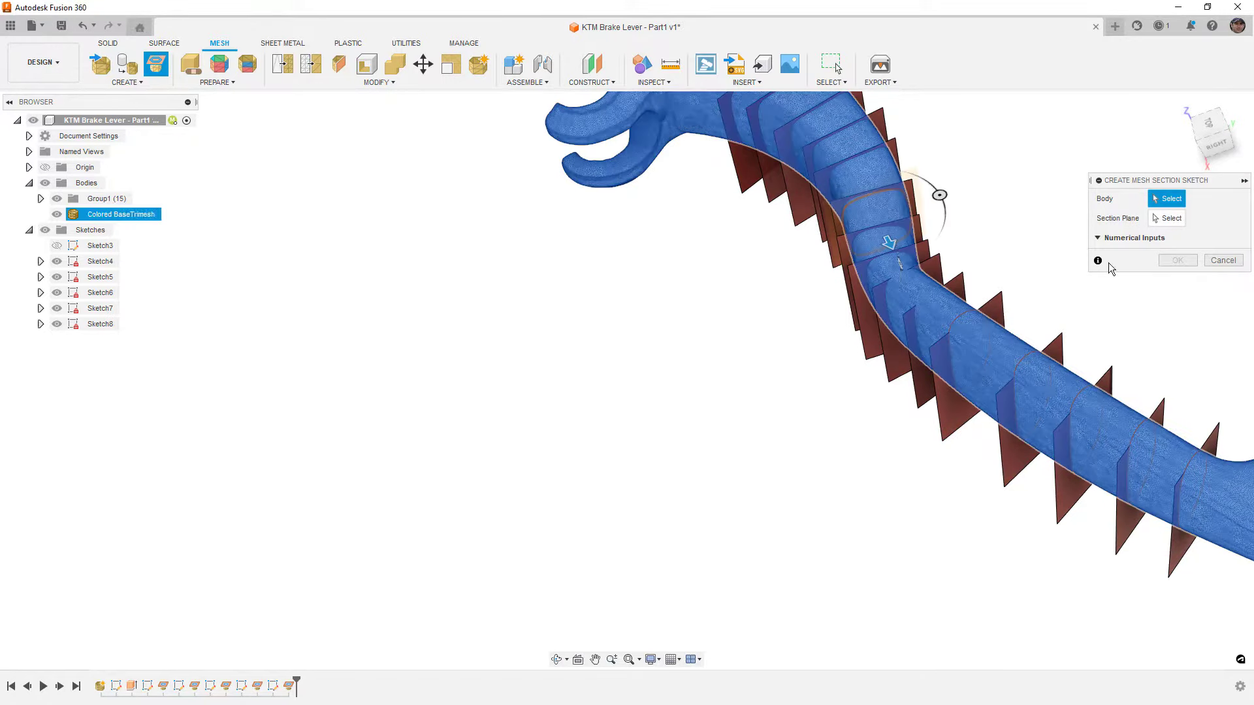
{"action": "left_click", "coordinate": [953, 311]}
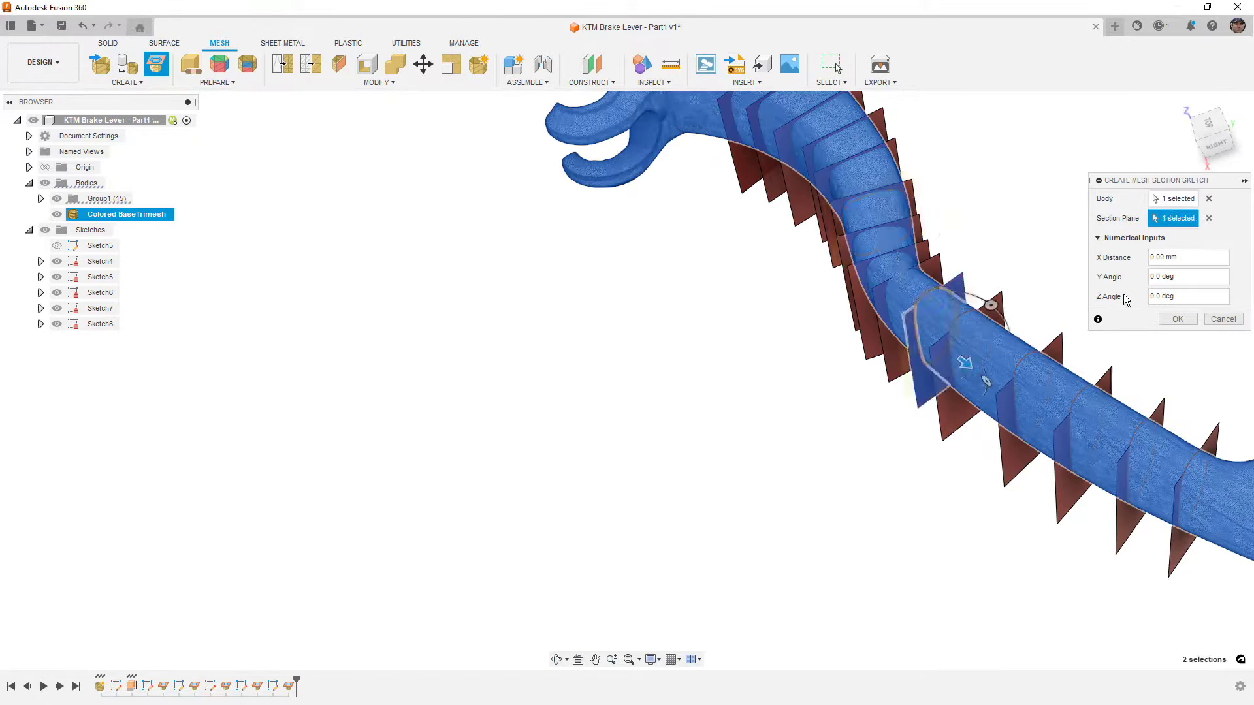
{"action": "key", "text": "Return"}
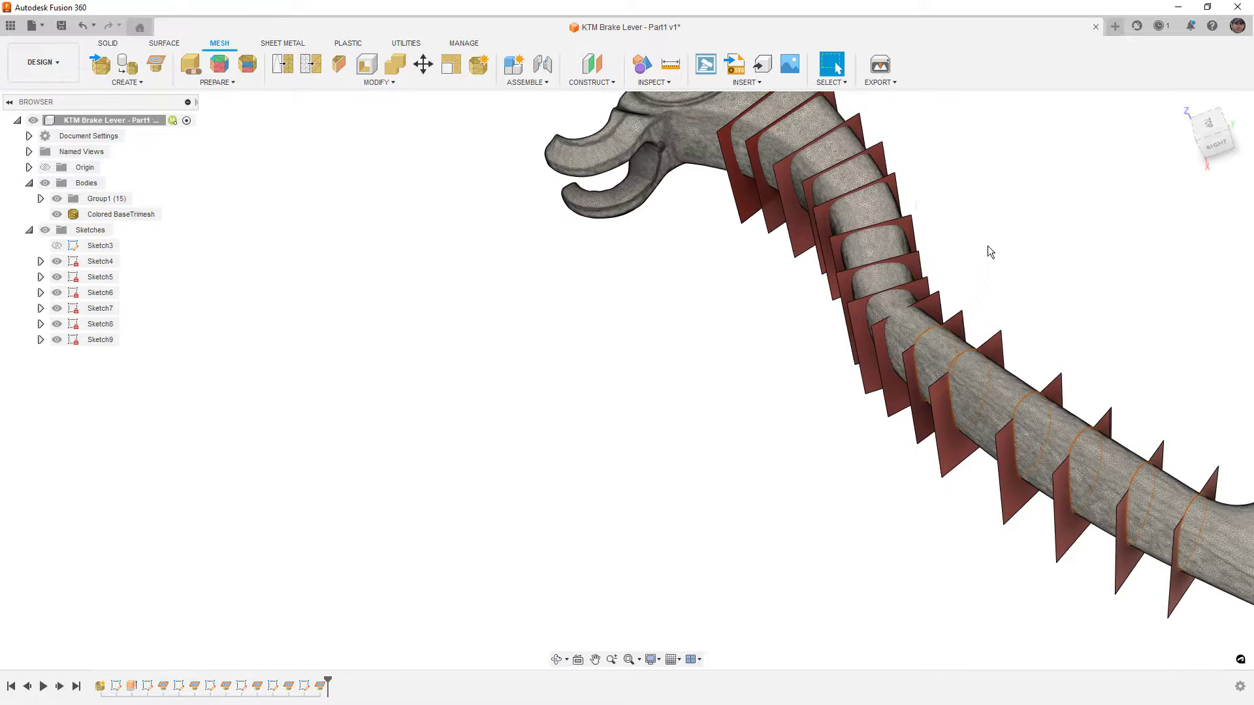
{"action": "right_click", "coordinate": [987, 245]}
{"action": "left_click", "coordinate": [990, 208]}
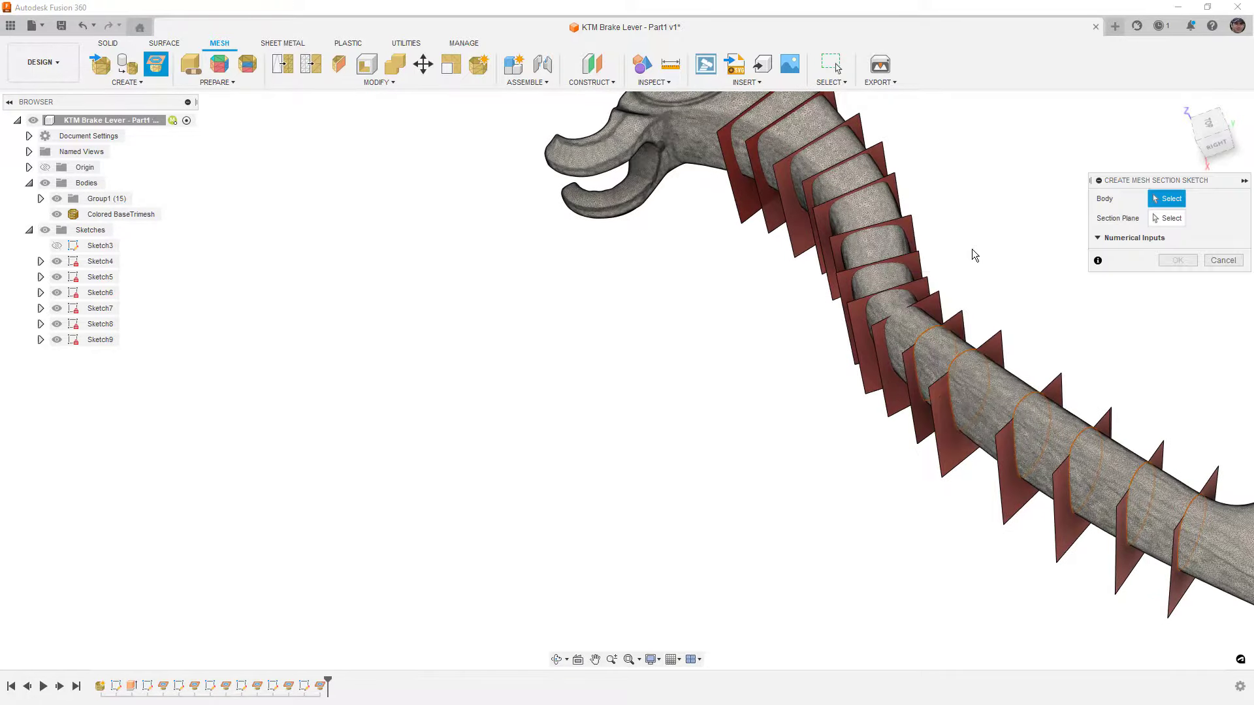
{"action": "left_click", "coordinate": [973, 254]}
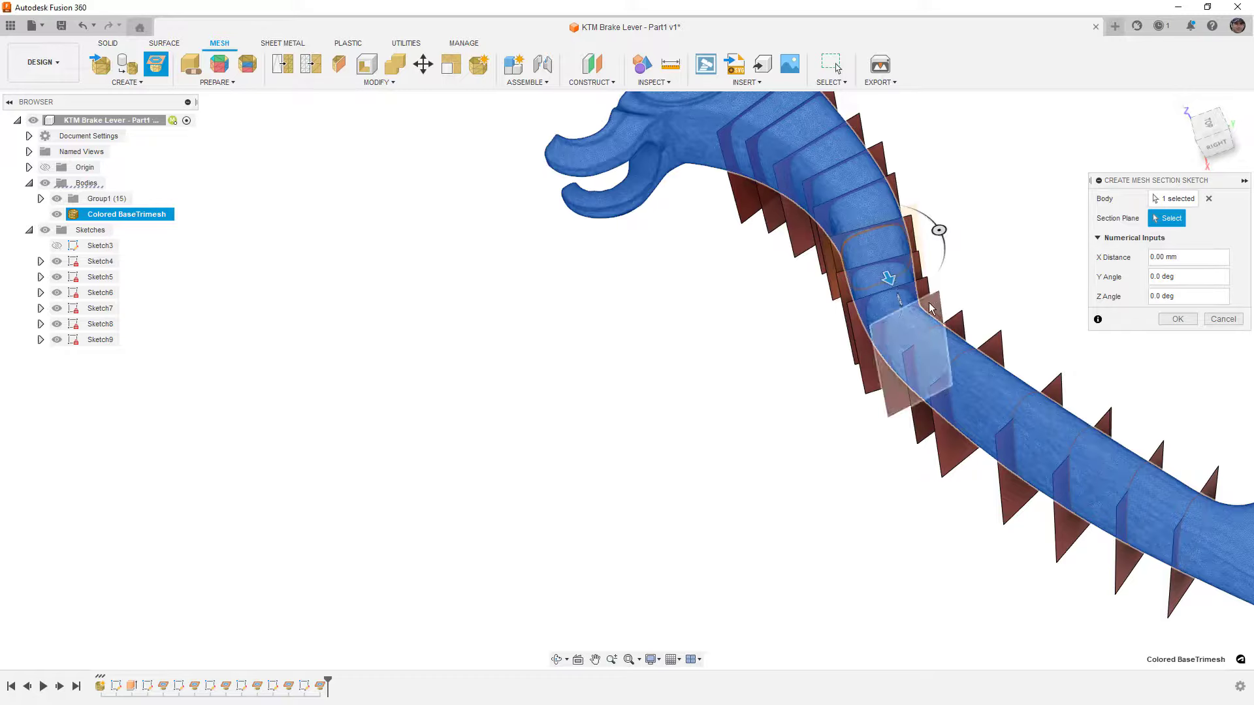
{"action": "left_click", "coordinate": [932, 309]}
{"action": "left_click", "coordinate": [1164, 320]}
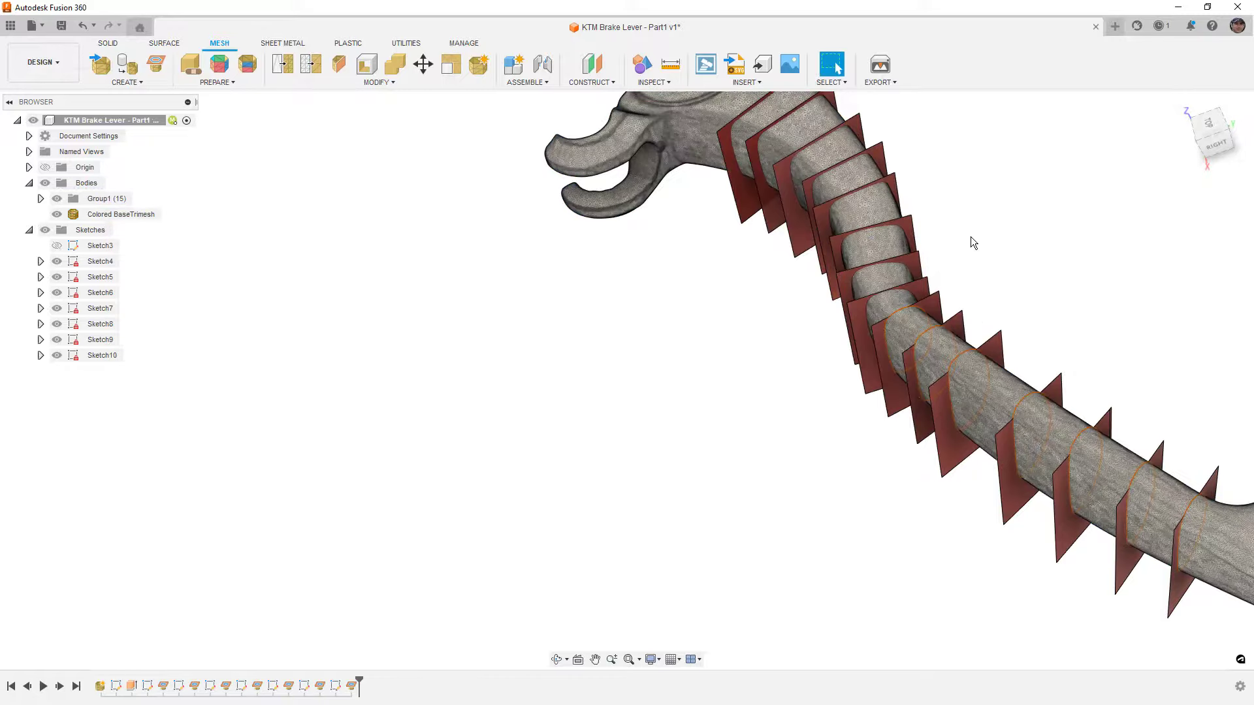
Create a mesh section sketch of the lever mesh on the eighth cutting surface from the ball end
{"action": "right_click", "coordinate": [977, 233]}
{"action": "left_click", "coordinate": [979, 195]}
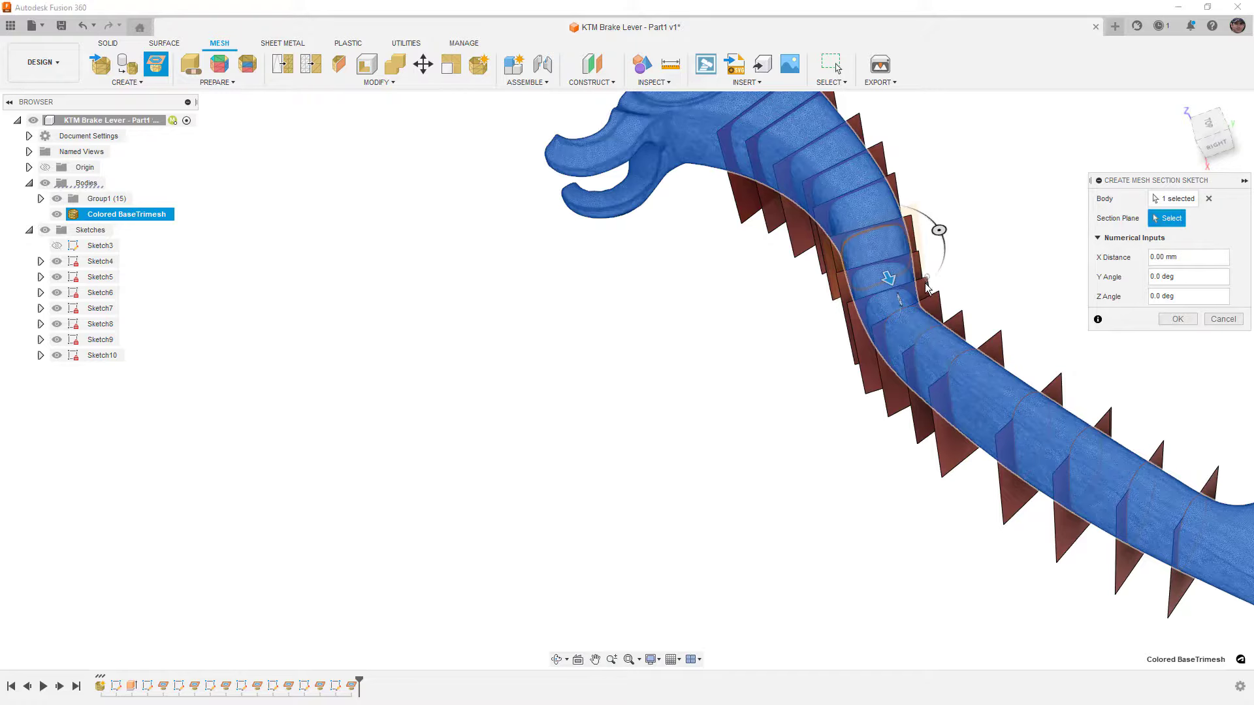
{"action": "left_click", "coordinate": [926, 293]}
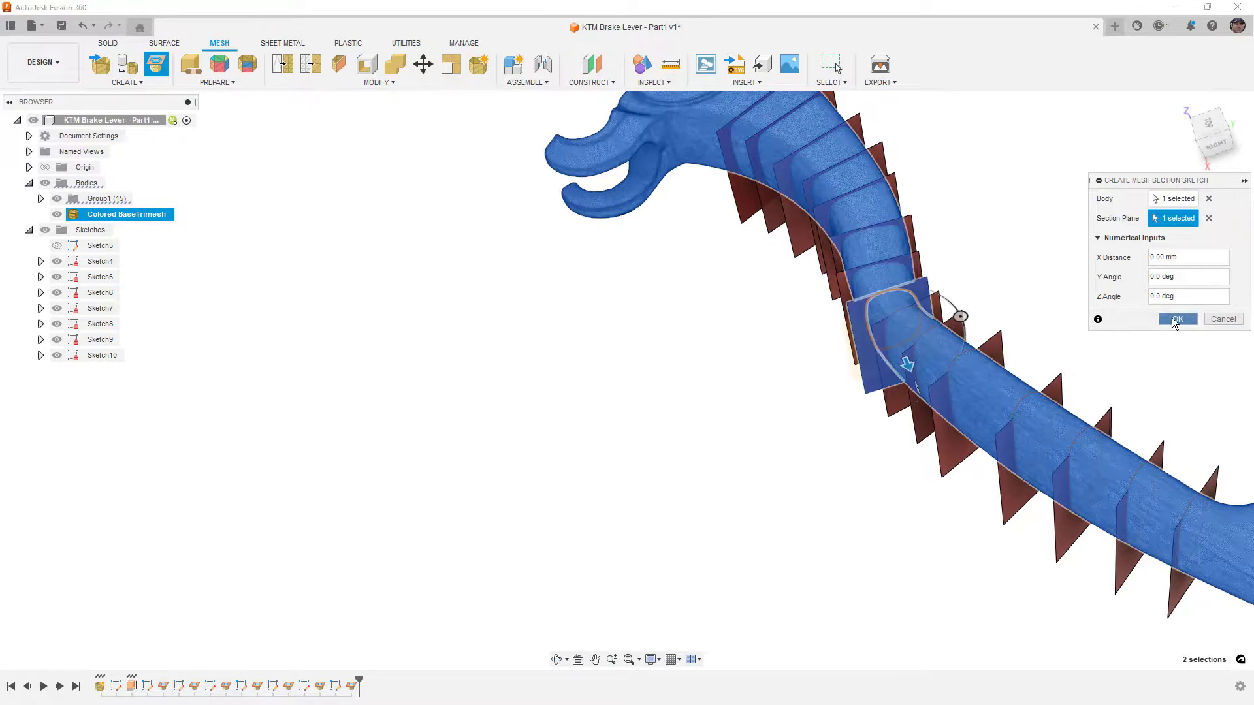
{"action": "left_click", "coordinate": [1177, 319]}
Create a mesh section sketch of the lever mesh on the ninth cutting surface from the ball end
{"action": "right_click", "coordinate": [1024, 263]}
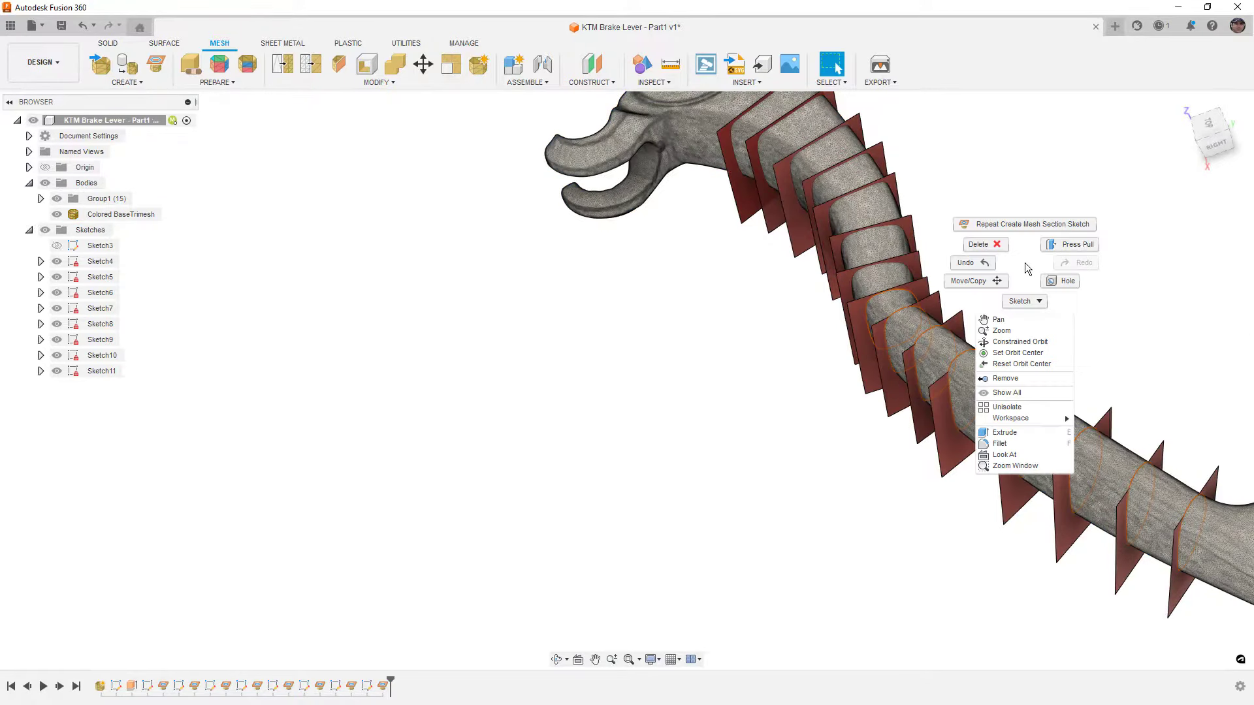
{"action": "left_click", "coordinate": [1021, 228]}
{"action": "left_click", "coordinate": [890, 278]}
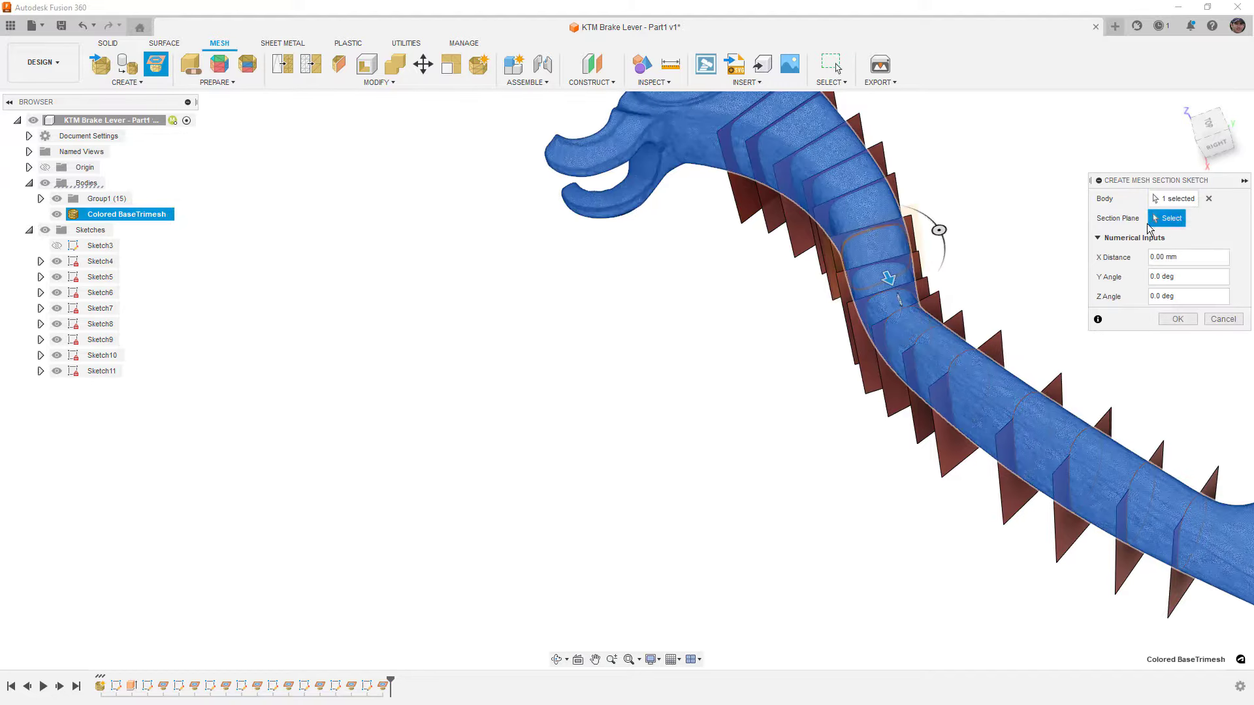
{"action": "left_click", "coordinate": [910, 266]}
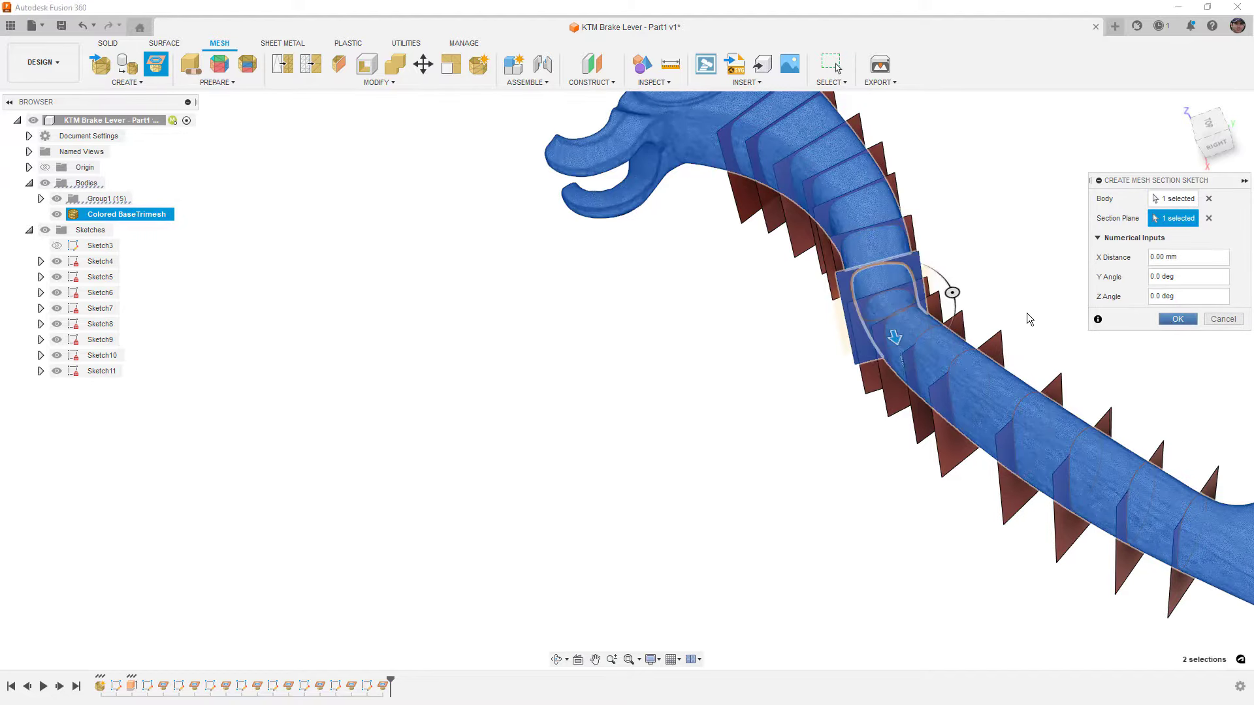
{"action": "key", "text": "Return"}
Create a mesh section sketch of the lever mesh on the tenth cutting surface from the ball end
{"action": "middle_click_drag", "start_coordinate": [955, 257], "coordinate": [1028, 258]}
{"action": "scroll", "coordinate": [1014, 261], "scroll_direction": "up", "scroll_amount": 2}
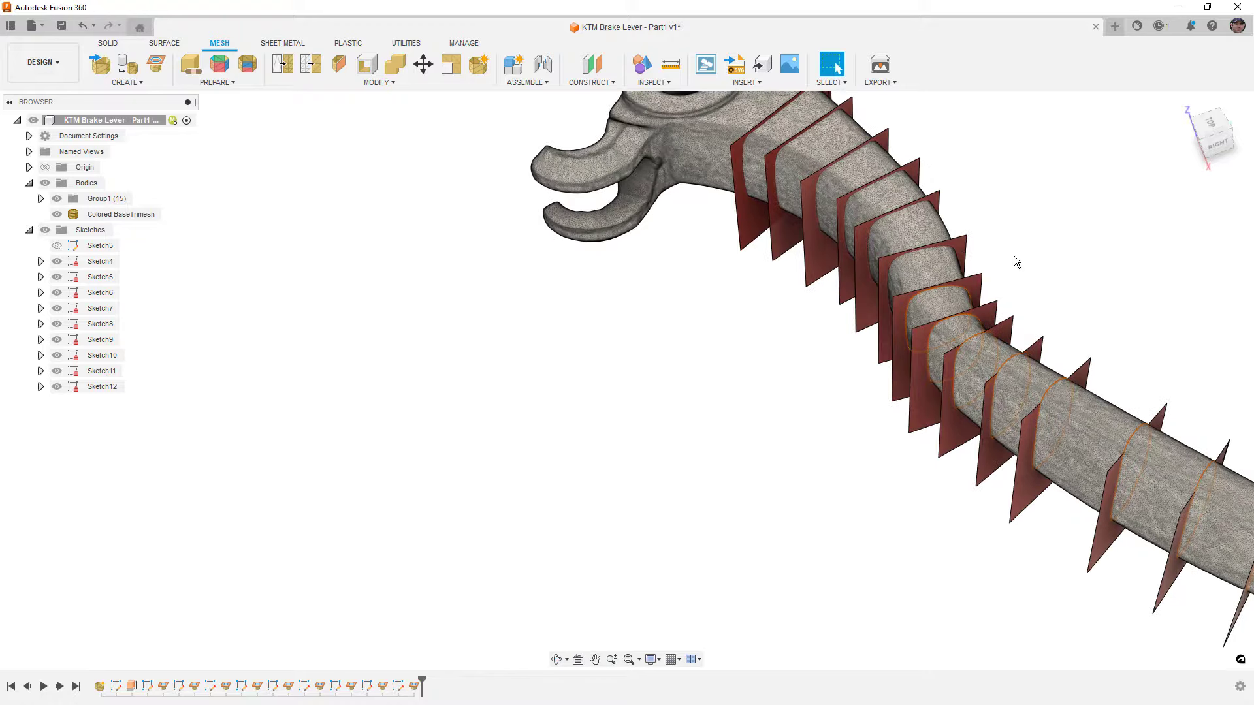
{"action": "right_click", "coordinate": [1014, 261]}
{"action": "left_click", "coordinate": [1016, 204]}
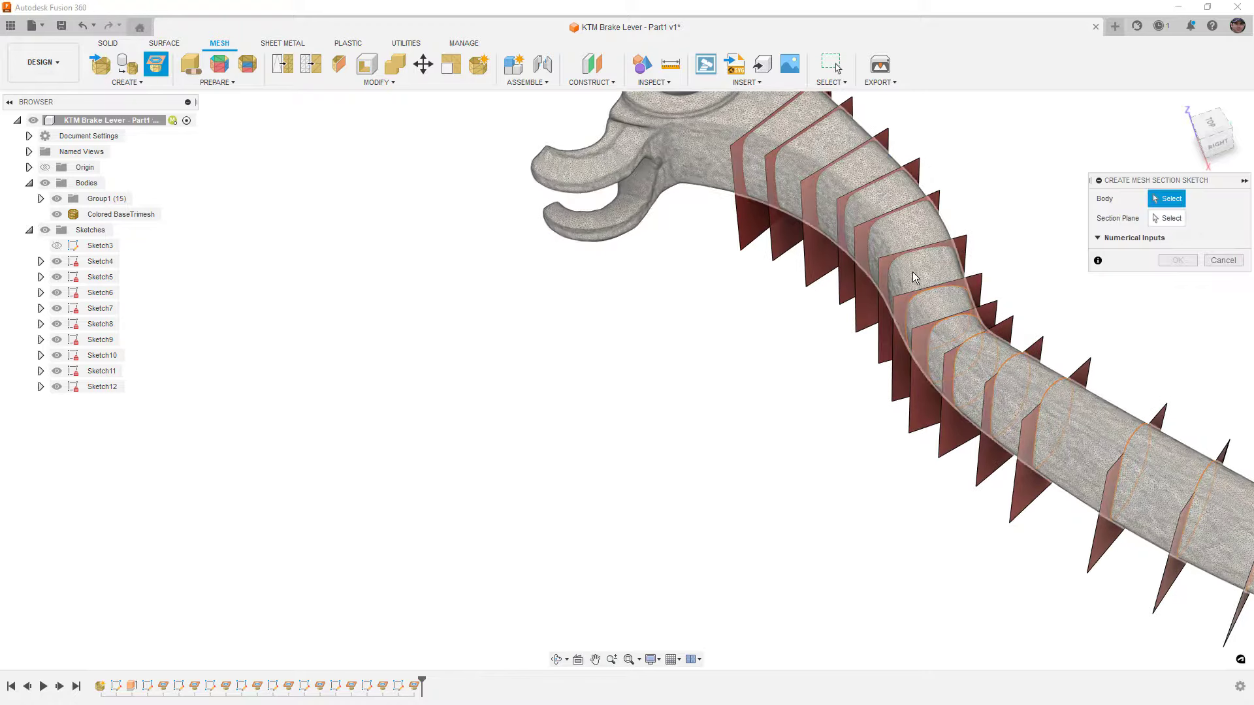
{"action": "left_click", "coordinate": [973, 252]}
{"action": "left_click", "coordinate": [1168, 220]}
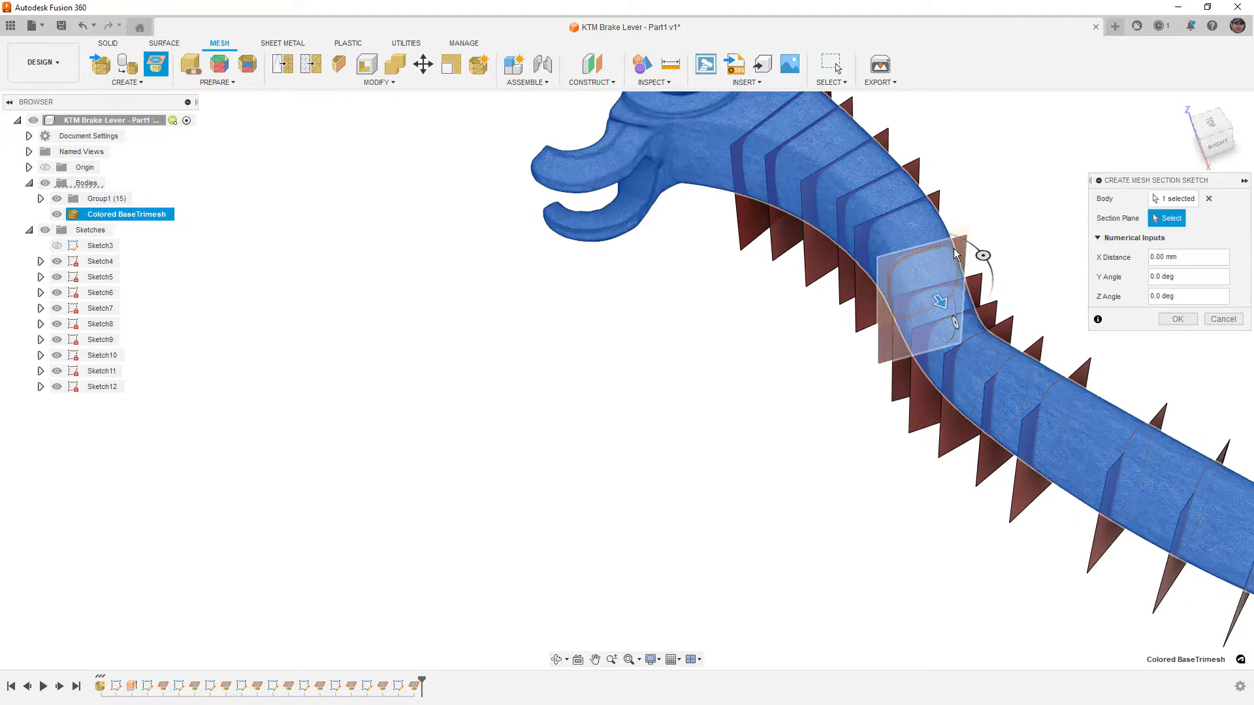
{"action": "left_click", "coordinate": [955, 255]}
{"action": "left_click", "coordinate": [1177, 318]}
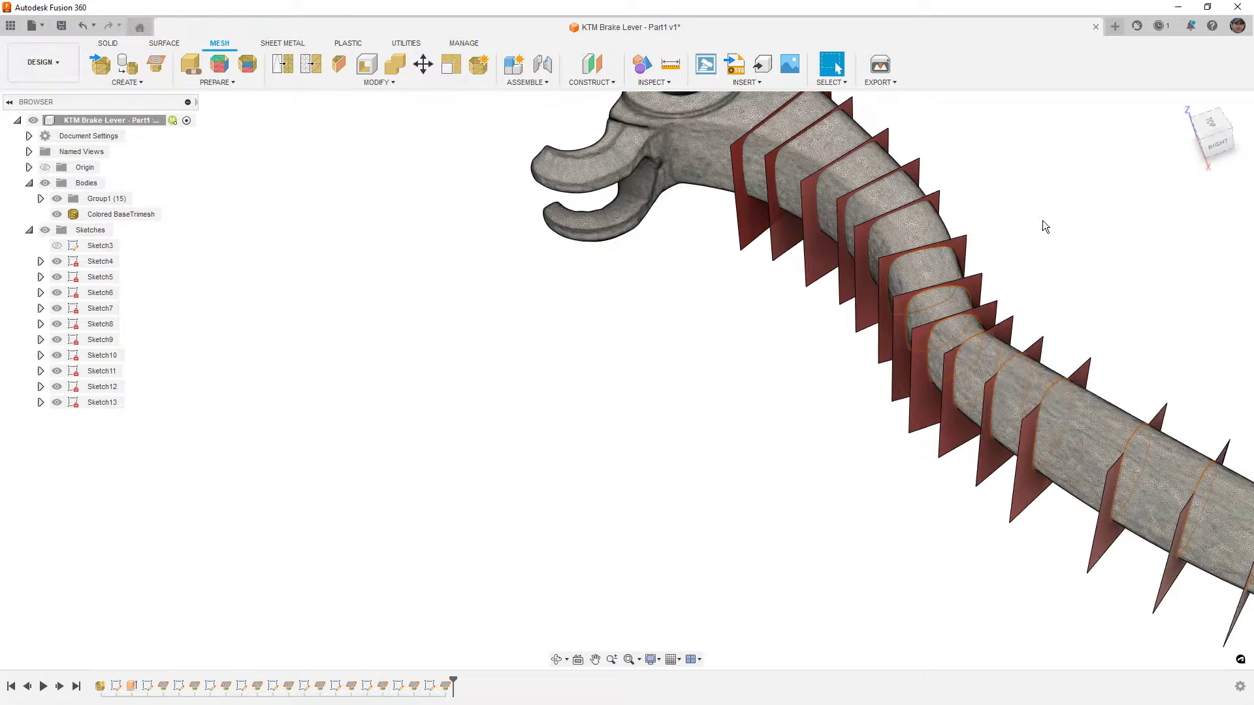
Create a mesh section sketch of the lever mesh on the eleventh cutting surface from the ball end
{"action": "right_click", "coordinate": [1042, 221]}
{"action": "left_click", "coordinate": [1044, 178]}
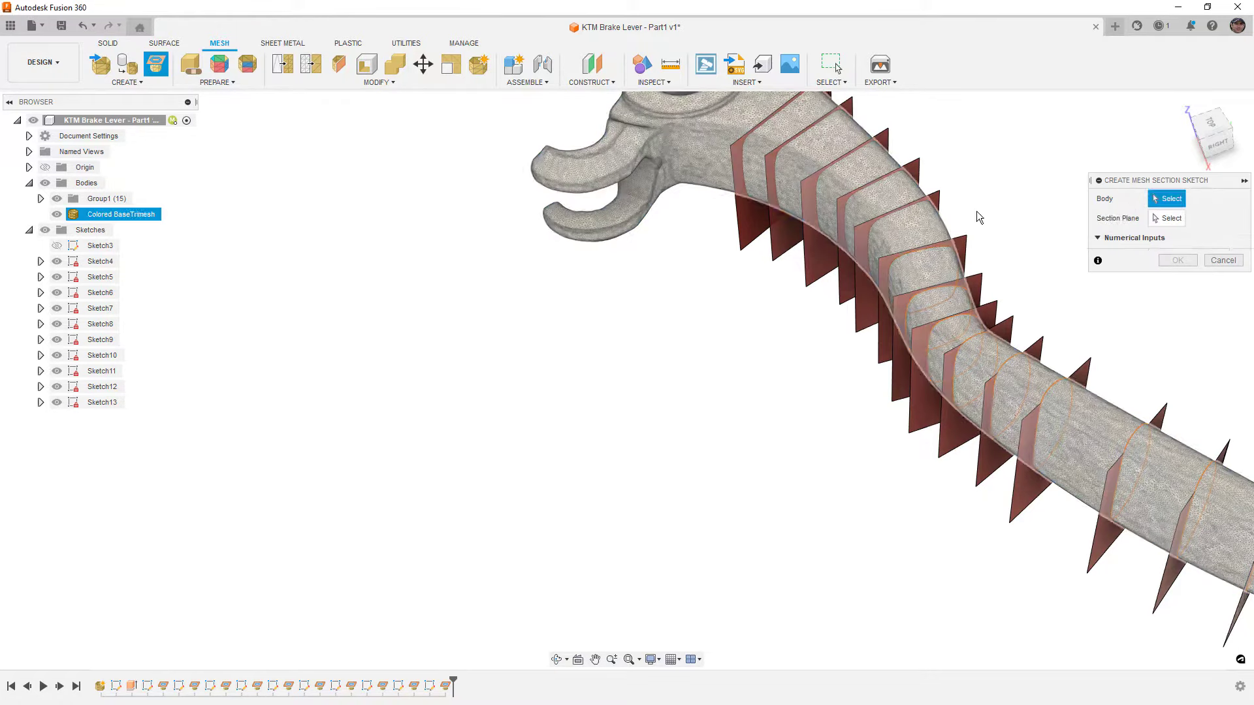
{"action": "left_click", "coordinate": [963, 225]}
{"action": "left_click", "coordinate": [931, 215]}
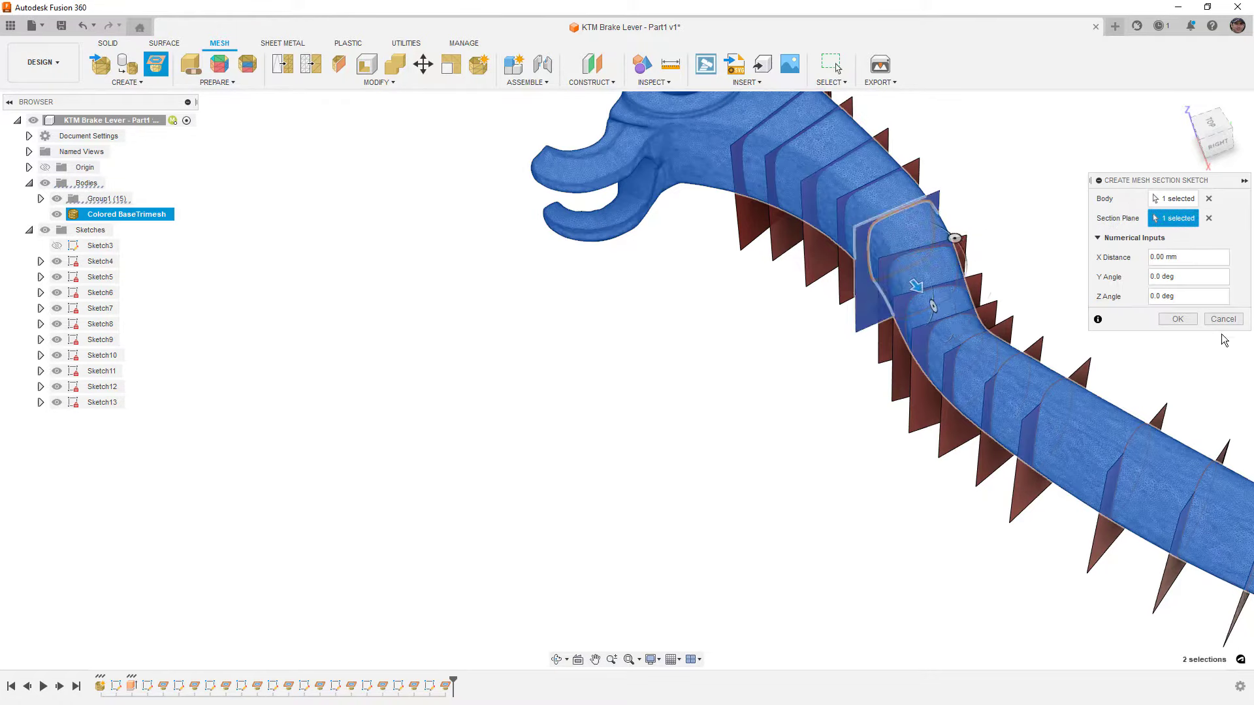
{"action": "left_click", "coordinate": [1177, 319]}
Create a mesh section sketch of the lever mesh on the twelfth cutting surface, fourth from the pivot end
{"action": "mouse_move", "coordinate": [1036, 283]}
{"action": "middle_mouse_down", "text": "shift"}
{"action": "mouse_move", "coordinate": [1025, 272]}
{"action": "mouse_move", "coordinate": [1045, 256]}
{"action": "mouse_move", "coordinate": [1049, 271]}
{"action": "mouse_move", "coordinate": [1002, 215]}
{"action": "middle_mouse_up", "text": "shift"}
{"action": "scroll", "coordinate": [923, 261], "scroll_direction": "up", "scroll_amount": 5}
{"action": "scroll", "coordinate": [1009, 252], "scroll_direction": "down", "scroll_amount": 3}
{"action": "scroll", "coordinate": [1127, 412], "scroll_direction": "up", "scroll_amount": 3}
{"action": "middle_click_drag", "start_coordinate": [1127, 412], "coordinate": [1043, 273]}
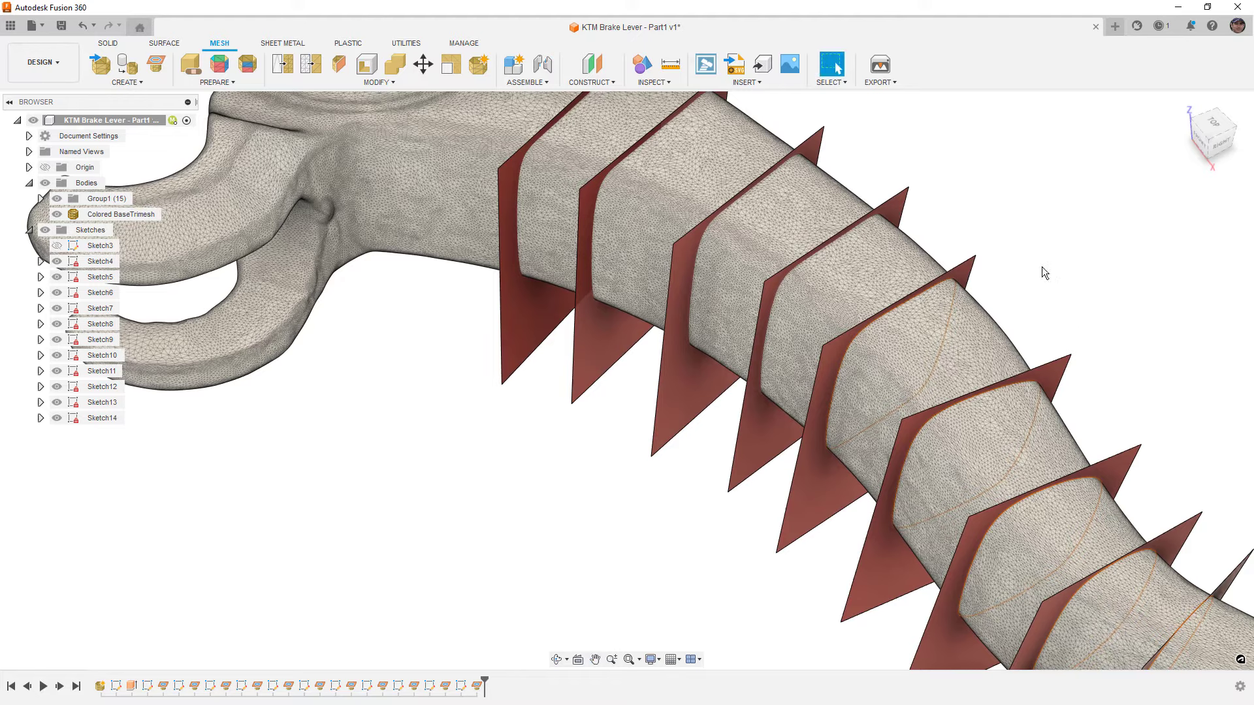
{"action": "right_click", "coordinate": [1041, 266]}
{"action": "left_click", "coordinate": [1040, 233]}
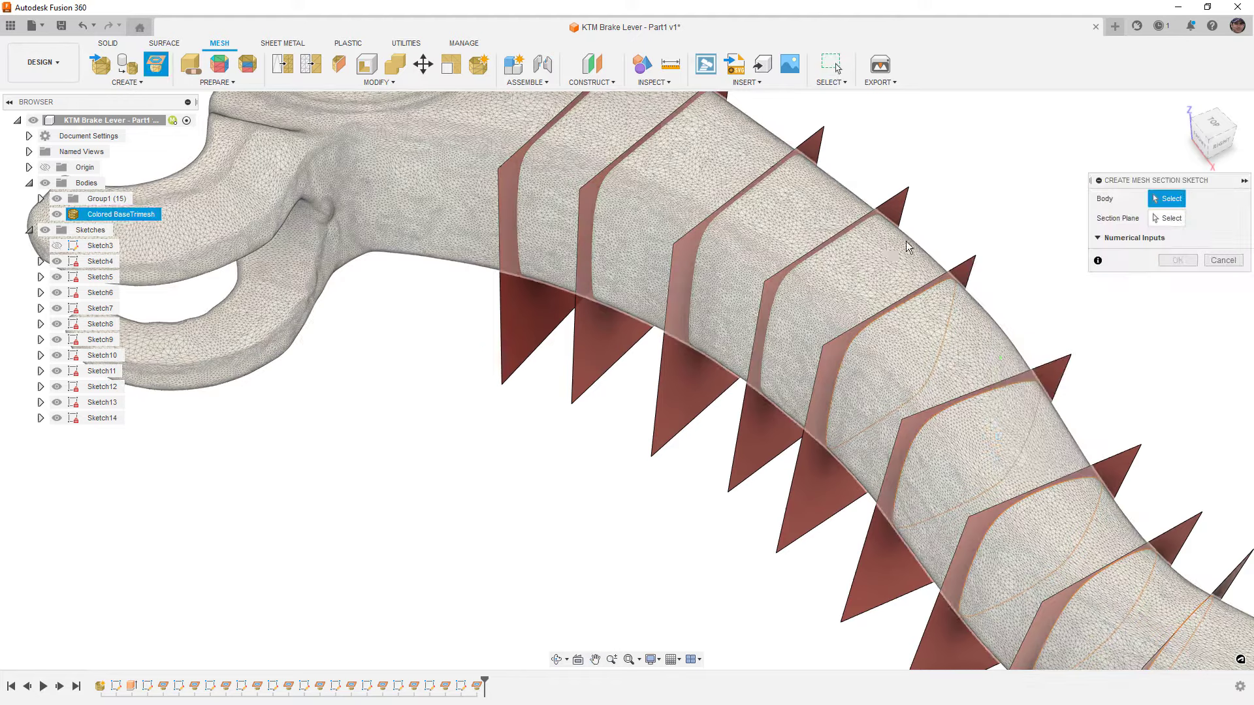
{"action": "left_click", "coordinate": [892, 246]}
{"action": "left_click", "coordinate": [912, 224]}
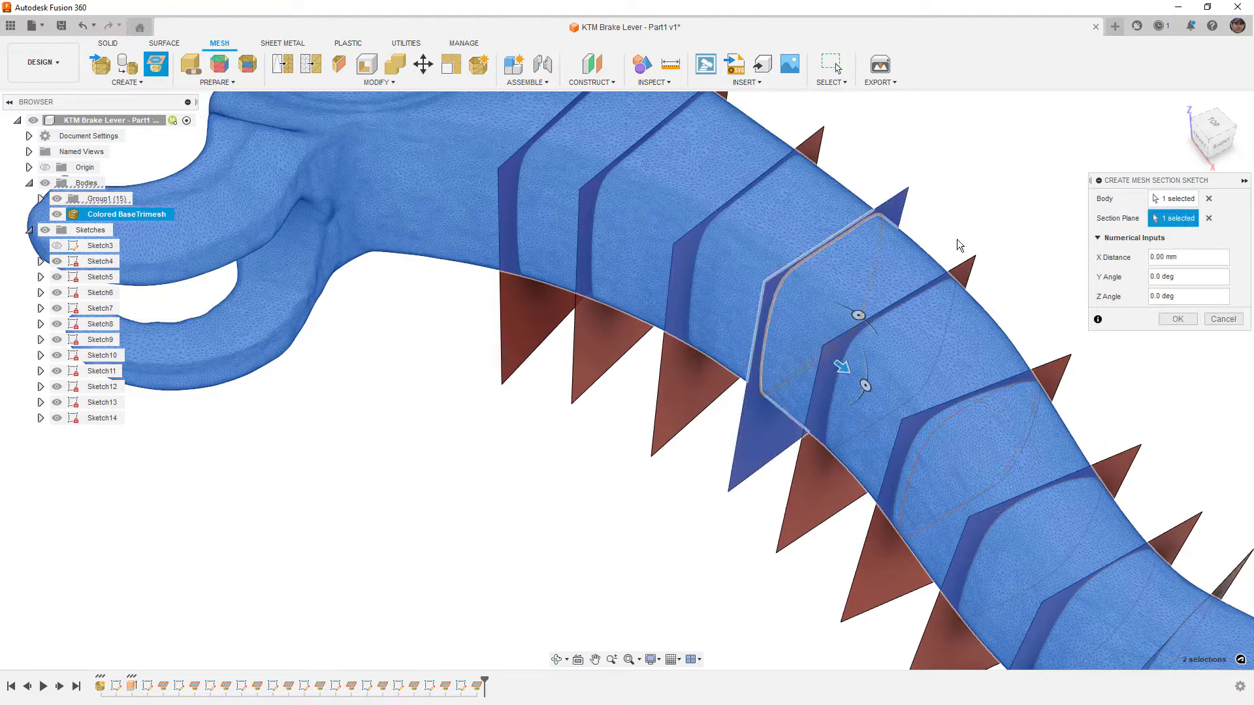
{"action": "key", "text": "Return"}
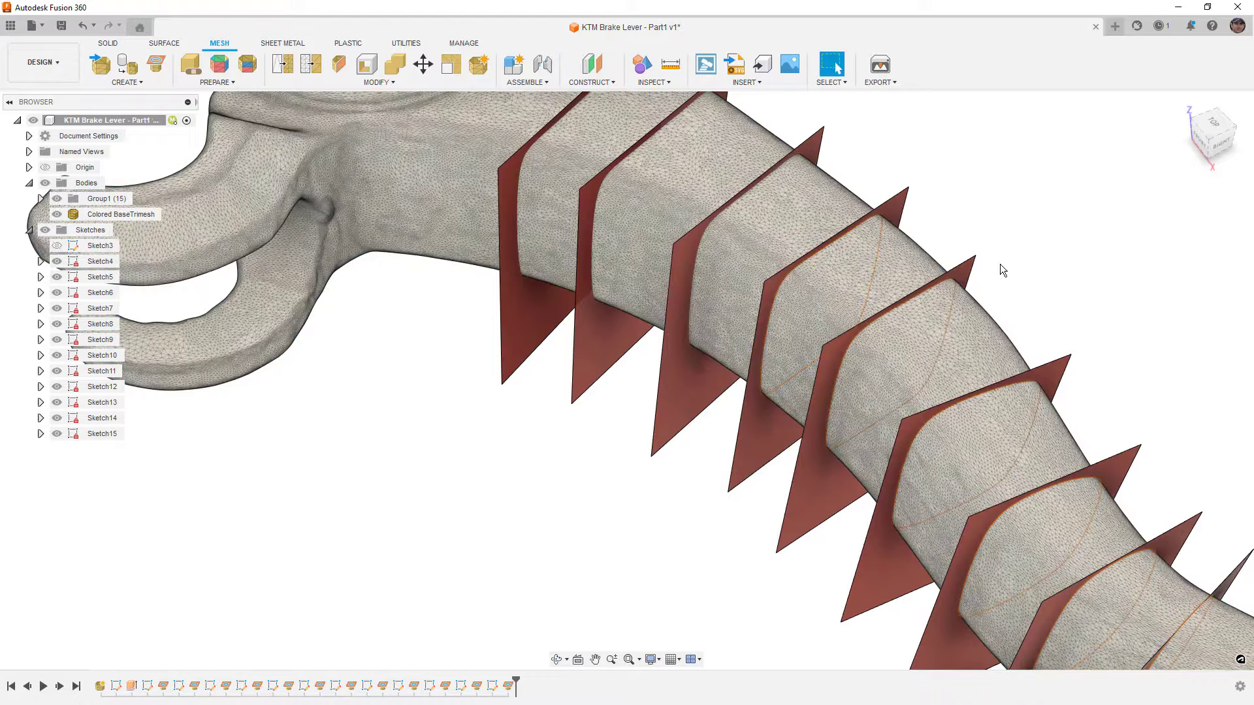
Create a mesh section sketch of the lever mesh on the thirteenth cutting surface, third from the pivot end
{"action": "middle_click_drag", "start_coordinate": [979, 262], "coordinate": [971, 257], "text": "shift"}
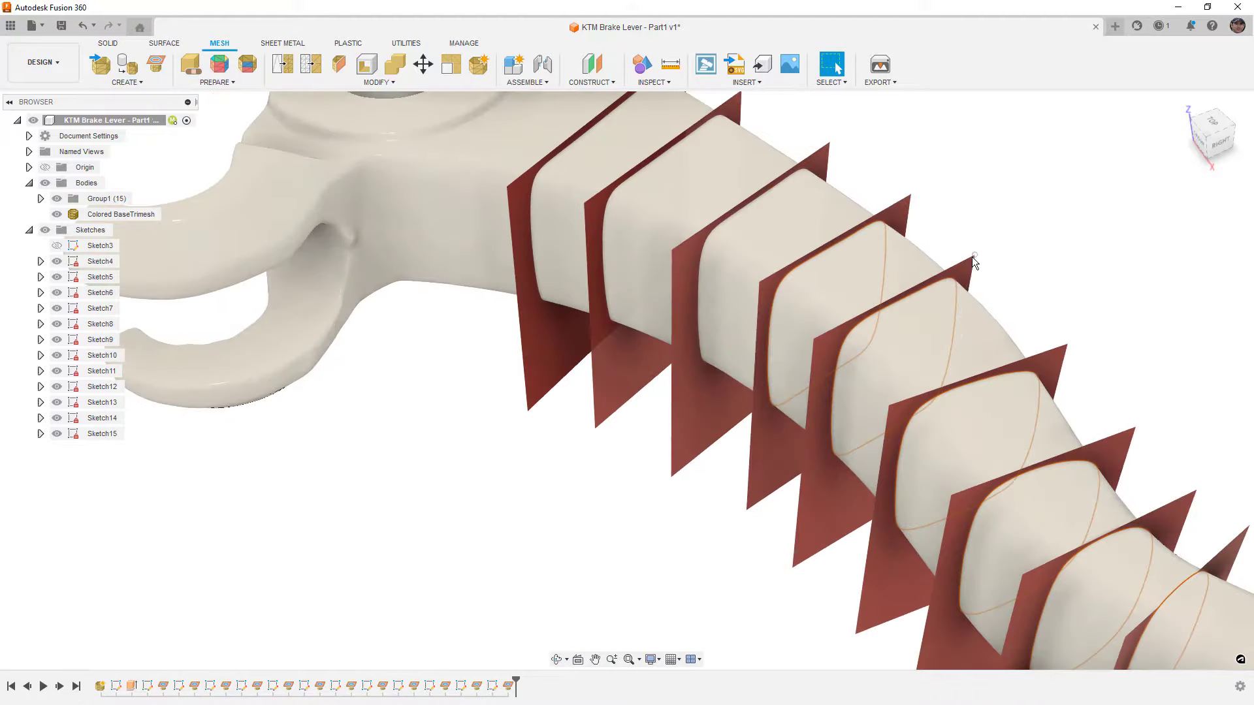
{"action": "right_click", "coordinate": [978, 212]}
{"action": "left_click", "coordinate": [978, 177]}
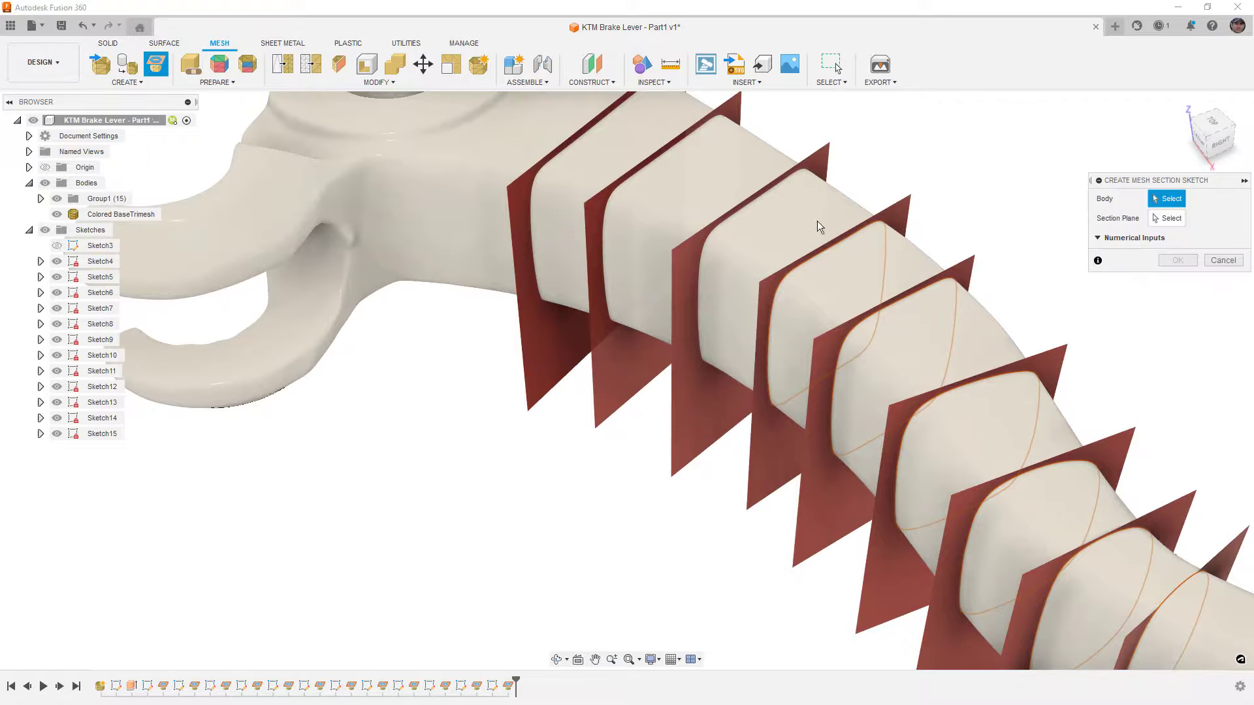
{"action": "left_click", "coordinate": [1168, 220]}
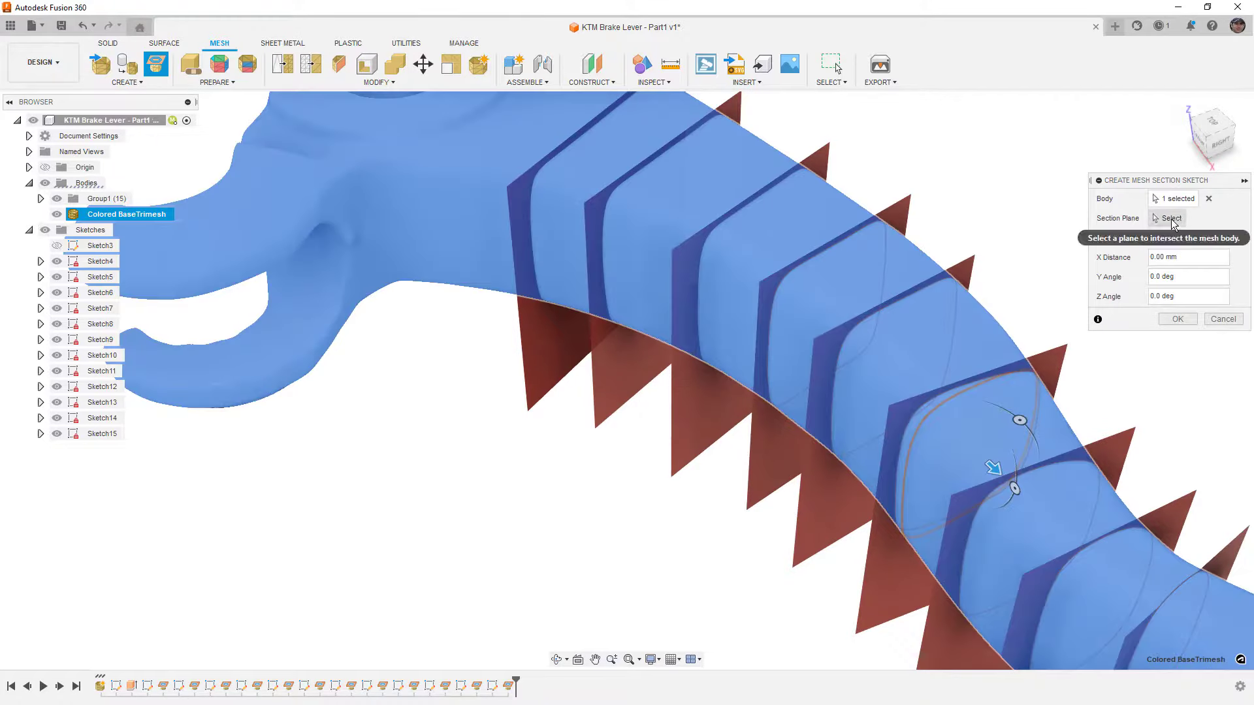
{"action": "left_click", "coordinate": [802, 178]}
{"action": "left_click", "coordinate": [1177, 318]}
Create a mesh section sketch of the lever mesh on the fourteenth cutting surface, second from the pivot end
{"action": "right_click", "coordinate": [965, 179]}
{"action": "left_click", "coordinate": [965, 135]}
{"action": "left_click", "coordinate": [1165, 222]}
{"action": "middle_click_drag", "start_coordinate": [759, 140], "coordinate": [918, 285], "text": "shift"}
{"action": "left_click", "coordinate": [887, 259]}
{"action": "left_click", "coordinate": [1177, 319]}
Create a mesh section sketch of the lever mesh on the last cutting surface, nearest the pivot end
{"action": "right_click", "coordinate": [1019, 214]}
{"action": "left_click", "coordinate": [1017, 179]}
{"action": "left_click", "coordinate": [814, 276]}
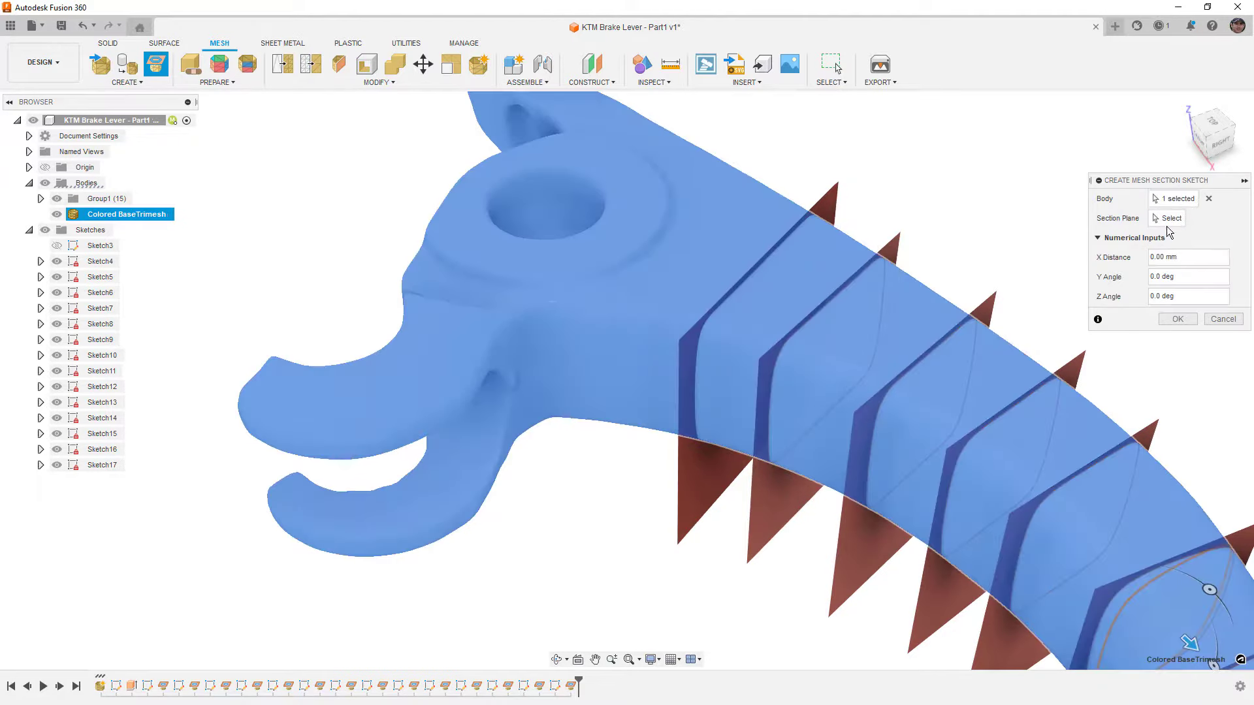
{"action": "left_click", "coordinate": [1166, 219]}
{"action": "left_click", "coordinate": [816, 223]}
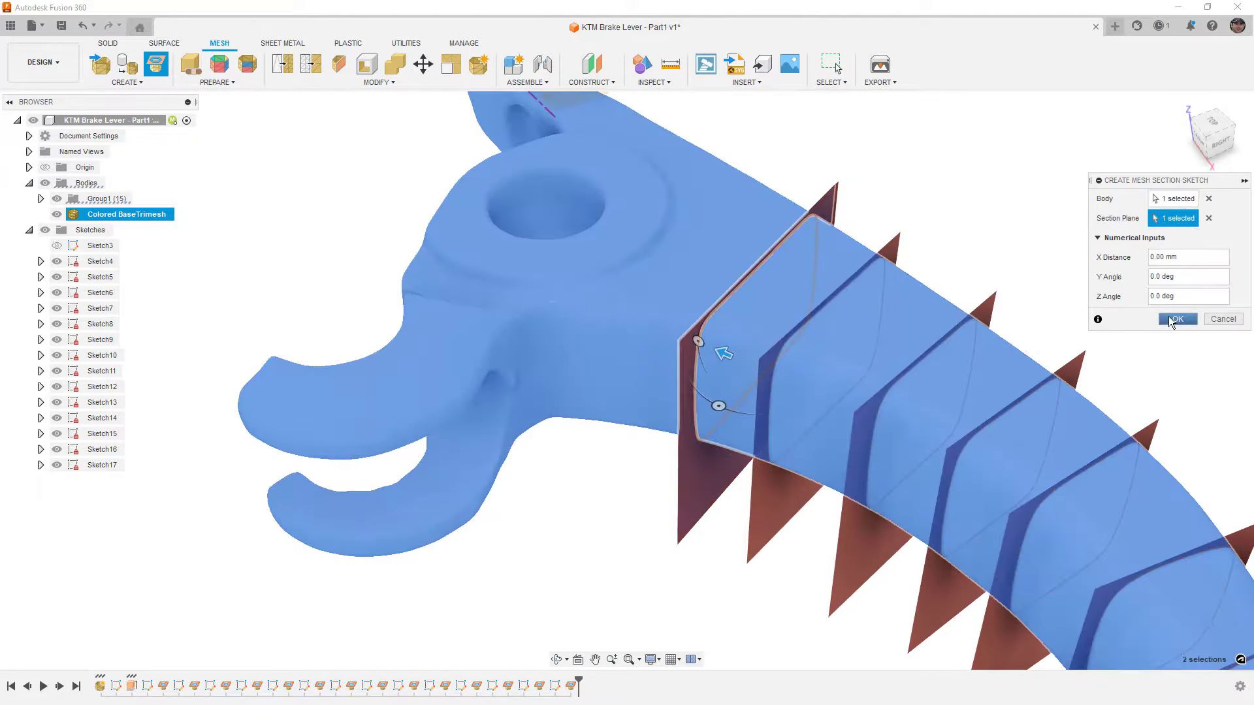
{"action": "left_click", "coordinate": [1175, 318]}
Hide the Group1 cutting surfaces and the Colored BaseTrimesh body, leaving only the section sketches displayed
{"action": "scroll", "coordinate": [653, 232], "scroll_direction": "down", "scroll_amount": 8}
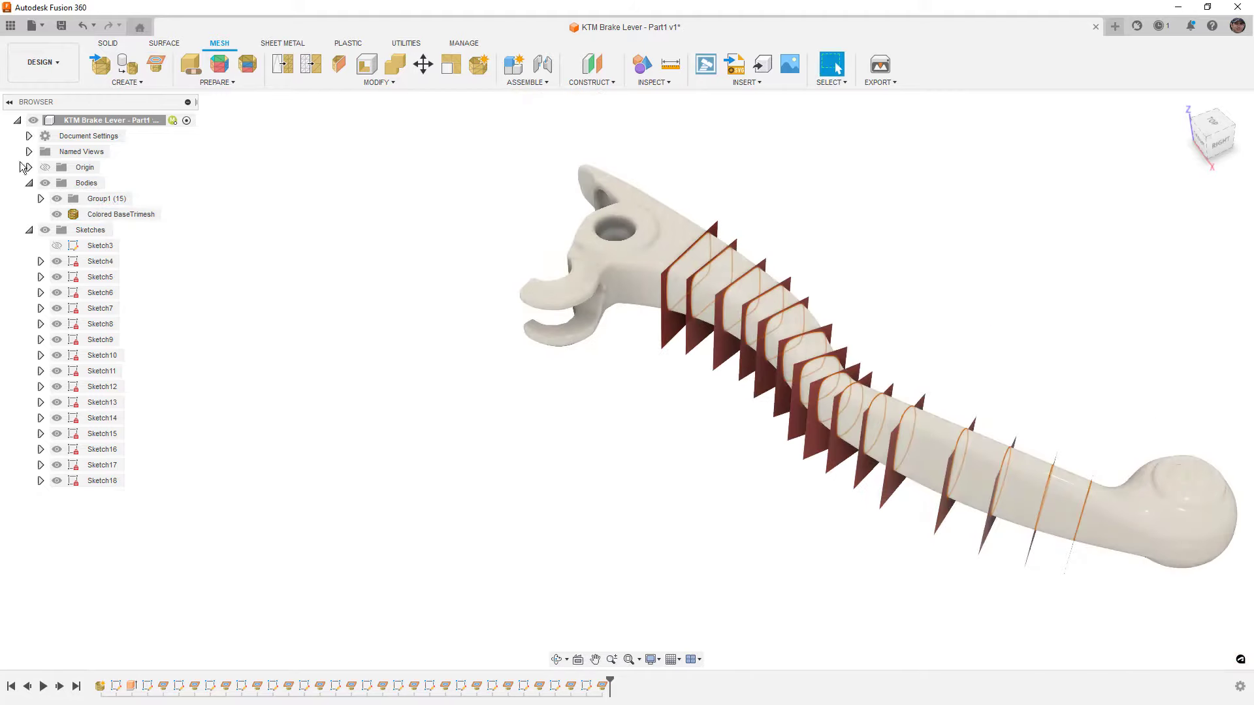
{"action": "left_click", "coordinate": [56, 198]}
{"action": "mouse_move", "coordinate": [504, 343]}
{"action": "middle_mouse_down", "text": "shift"}
{"action": "mouse_move", "coordinate": [505, 310]}
{"action": "mouse_move", "coordinate": [574, 288]}
{"action": "mouse_move", "coordinate": [339, 346]}
{"action": "mouse_move", "coordinate": [461, 326]}
{"action": "mouse_move", "coordinate": [492, 339]}
{"action": "middle_mouse_up", "text": "shift"}
{"action": "middle_click_drag", "start_coordinate": [711, 344], "coordinate": [533, 313]}
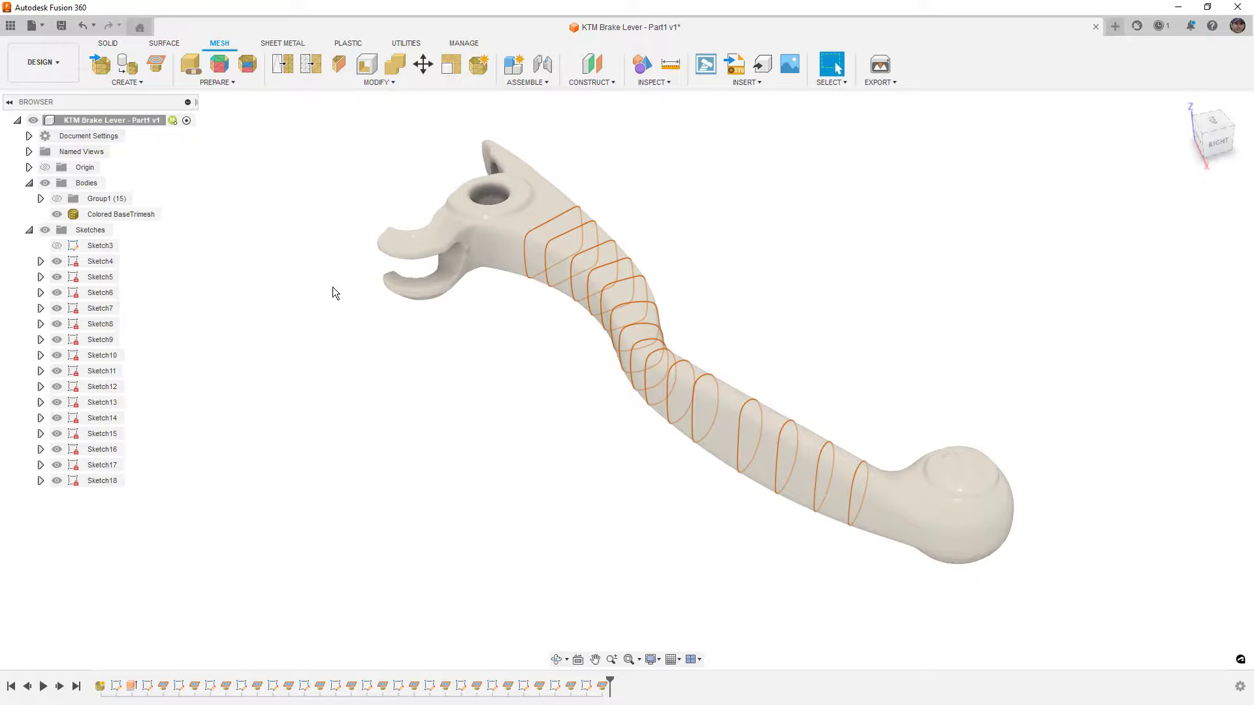
{"action": "left_click", "coordinate": [56, 214]}
{"action": "middle_click_drag", "start_coordinate": [425, 346], "coordinate": [478, 359], "text": "shift"}
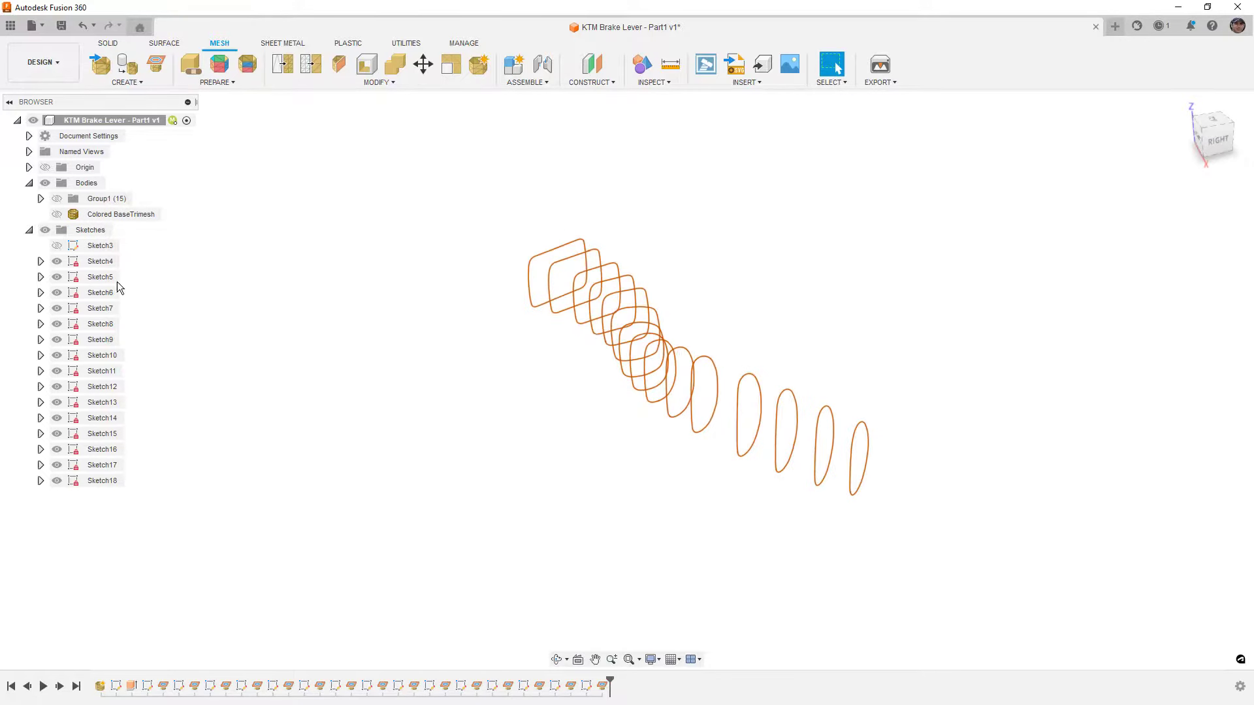
Edit Sketch4 and fit a closed spline to its mesh section with Fit Curves to Mesh Section
{"action": "double_click", "coordinate": [74, 264]}
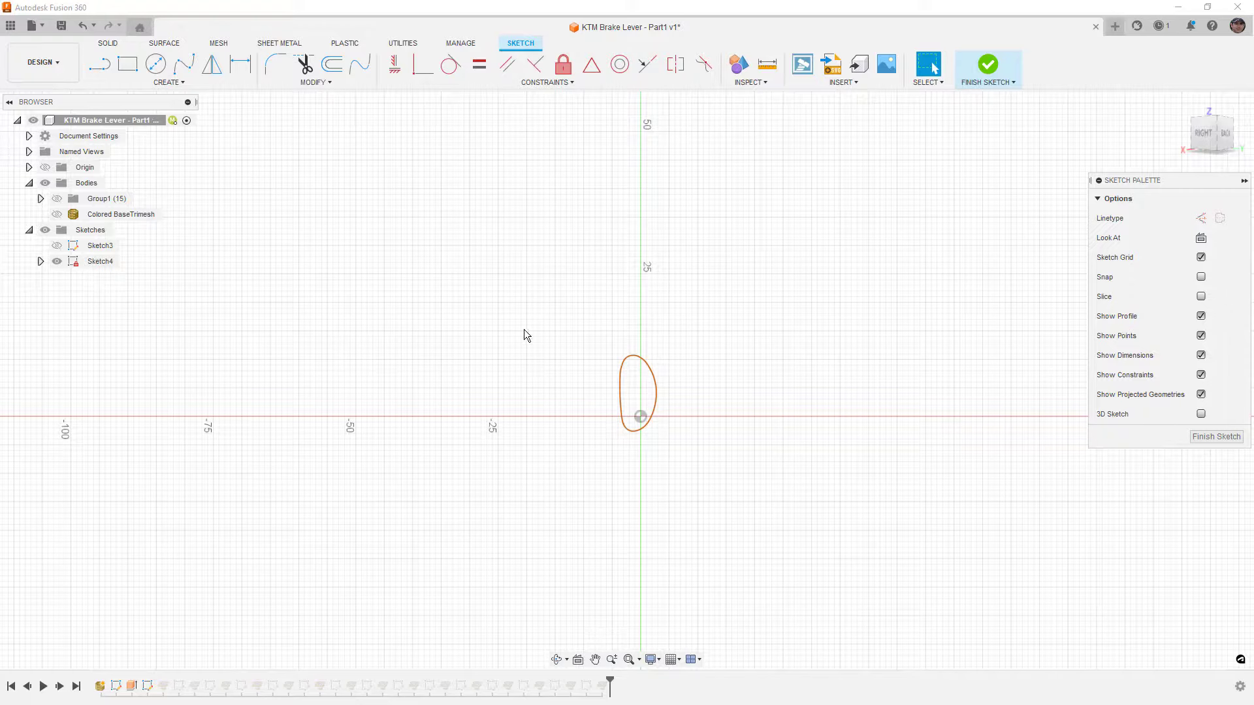
{"action": "key", "text": "s"}
{"action": "left_click", "coordinate": [156, 82]}
{"action": "left_click", "coordinate": [132, 241]}
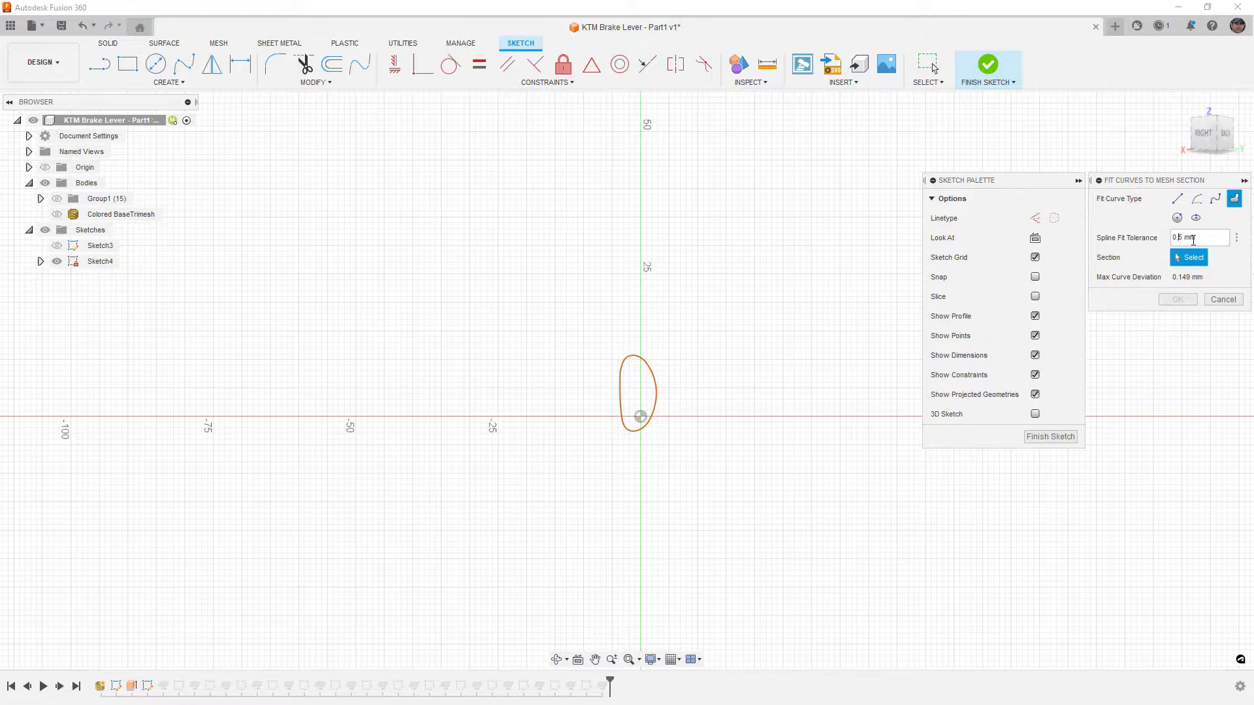
{"action": "left_click", "coordinate": [656, 372]}
{"action": "left_click", "coordinate": [1175, 300]}
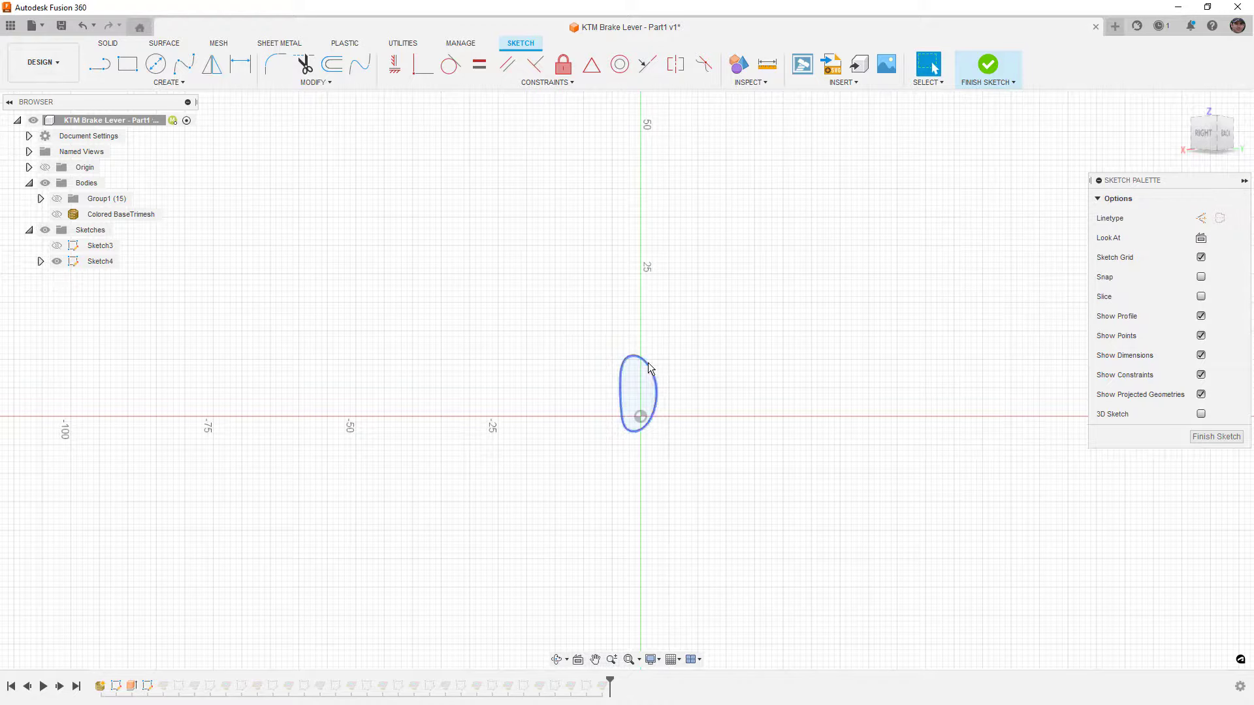
Apply a Fix constraint to the fitted closed spline in Sketch4
{"action": "left_click", "coordinate": [650, 367]}
{"action": "left_click", "coordinate": [560, 67]}
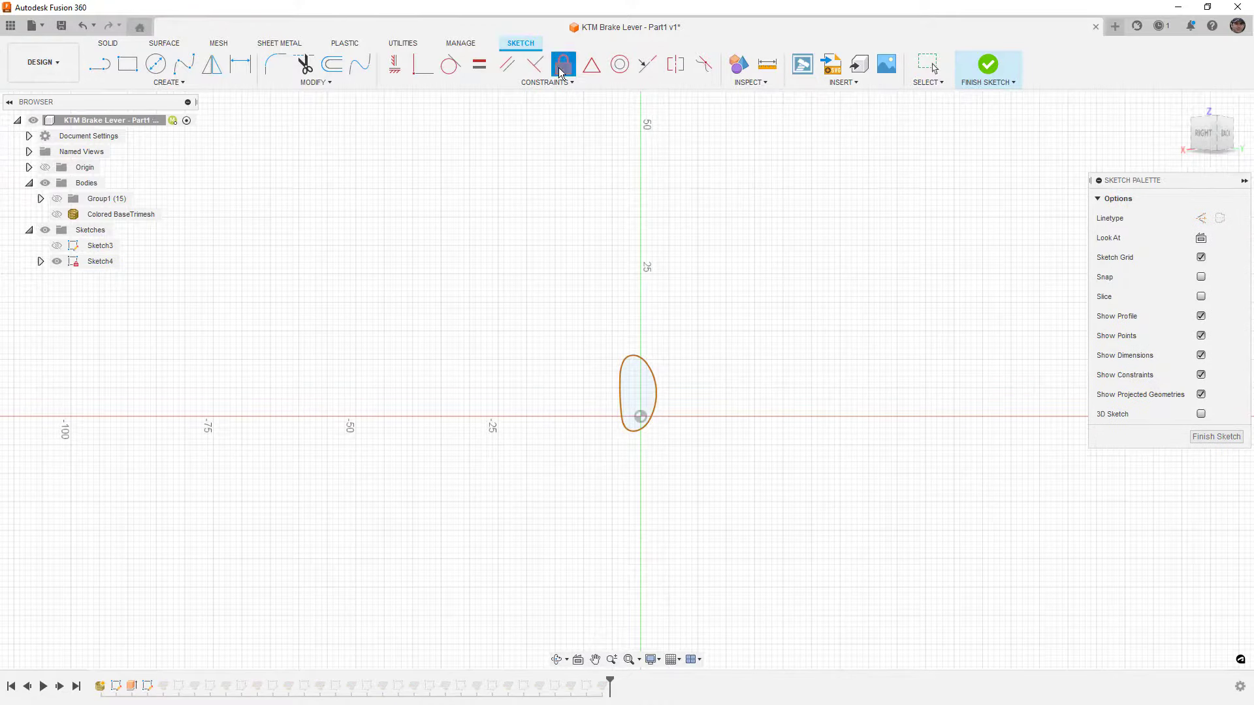
{"action": "right_click", "coordinate": [575, 227]}
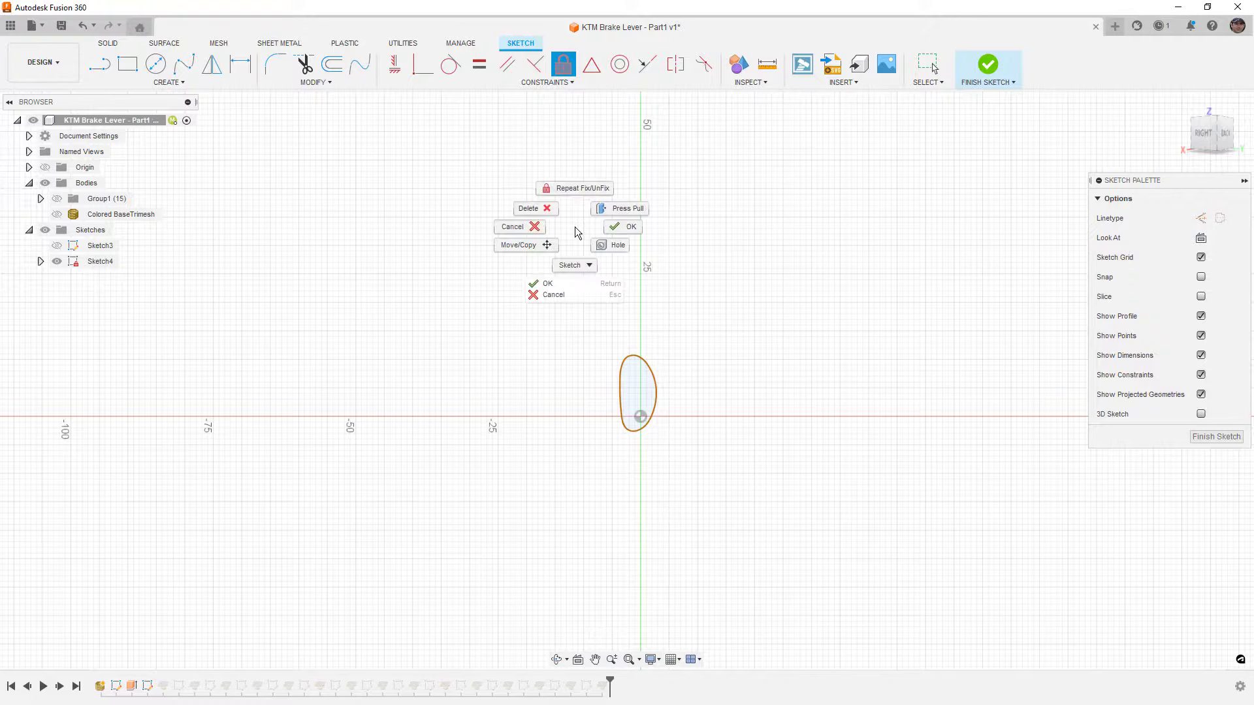
{"action": "left_click", "coordinate": [619, 234]}
Finish editing Sketch4 and hide its MeshSection4 so only the fitted curve is displayed
{"action": "left_click", "coordinate": [989, 66]}
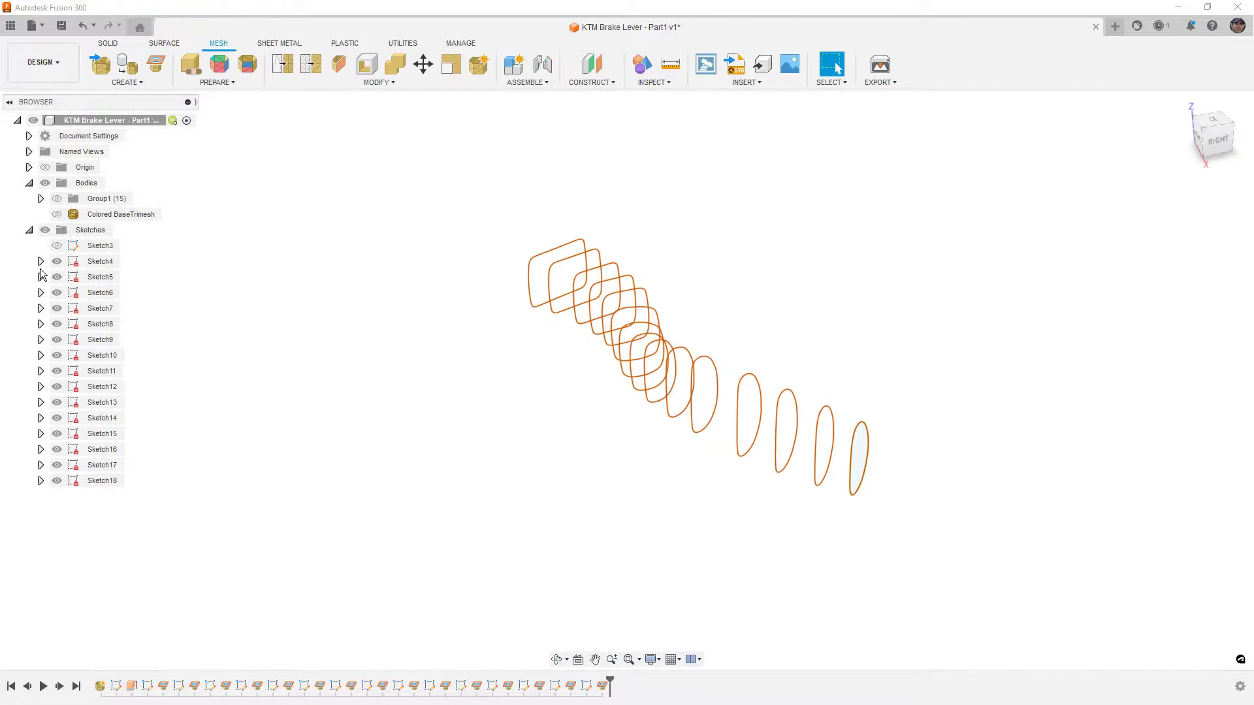
{"action": "left_click", "coordinate": [40, 262]}
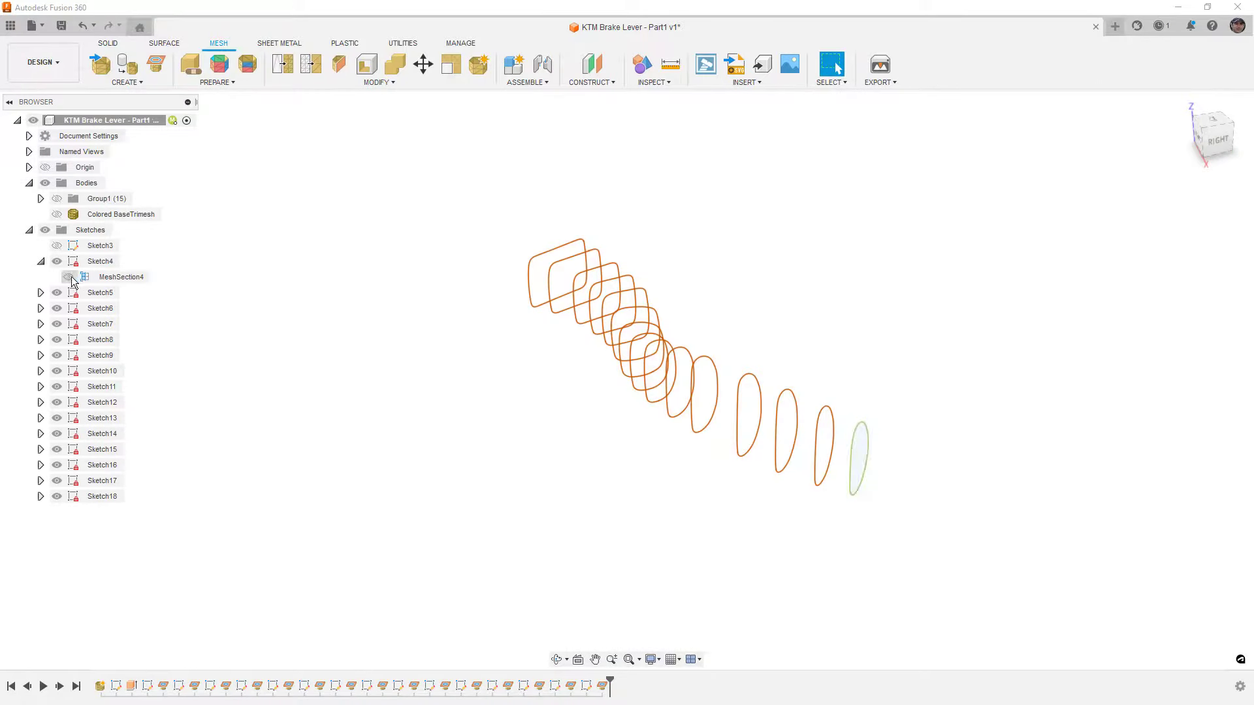
{"action": "scroll", "coordinate": [841, 441], "scroll_direction": "up", "scroll_amount": 2}
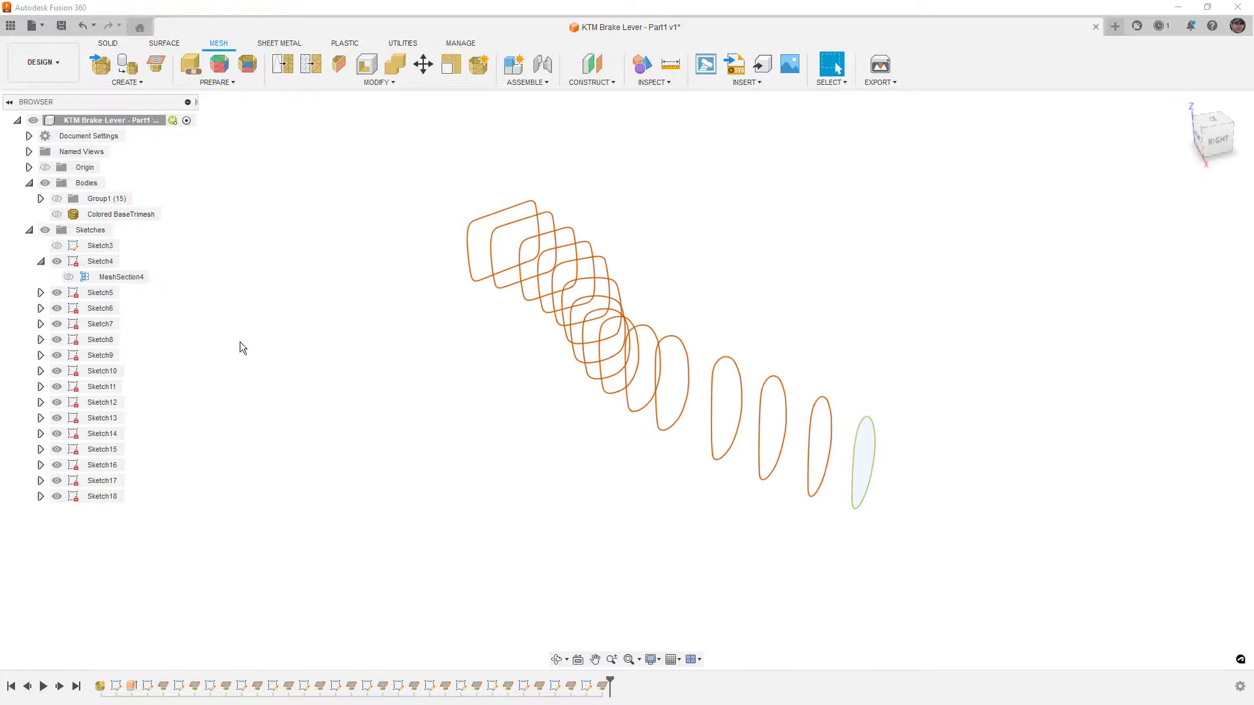
Edit Sketch5, fit a closed spline to its mesh section with a 0.05 mm spline fit tolerance, and finish the sketch
{"action": "double_click", "coordinate": [98, 293]}
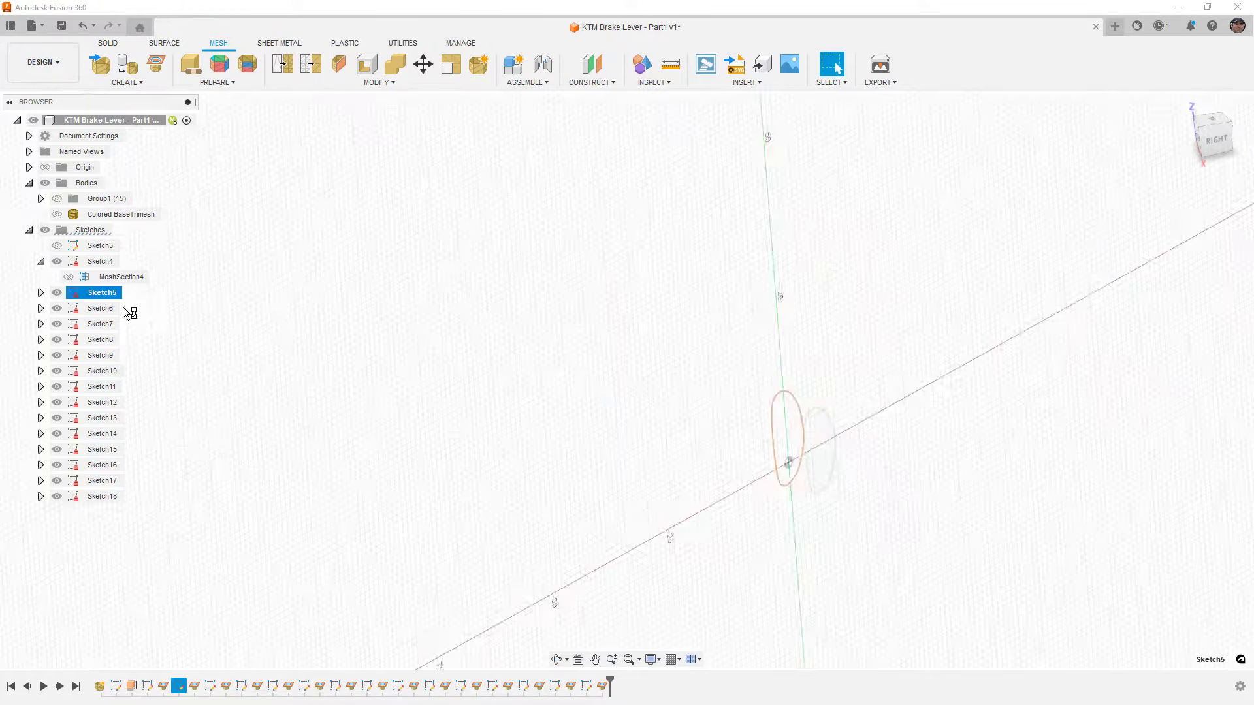
{"action": "key", "text": "s"}
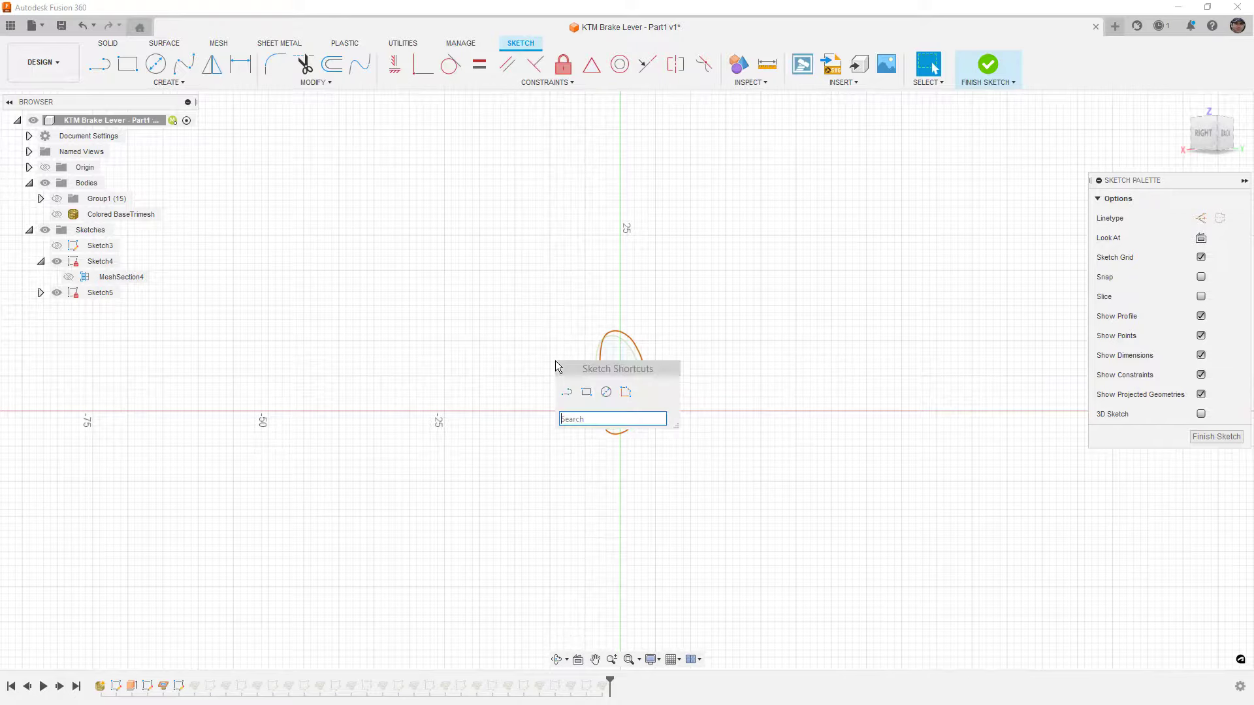
{"action": "left_click", "coordinate": [627, 391]}
{"action": "left_click", "coordinate": [624, 351]}
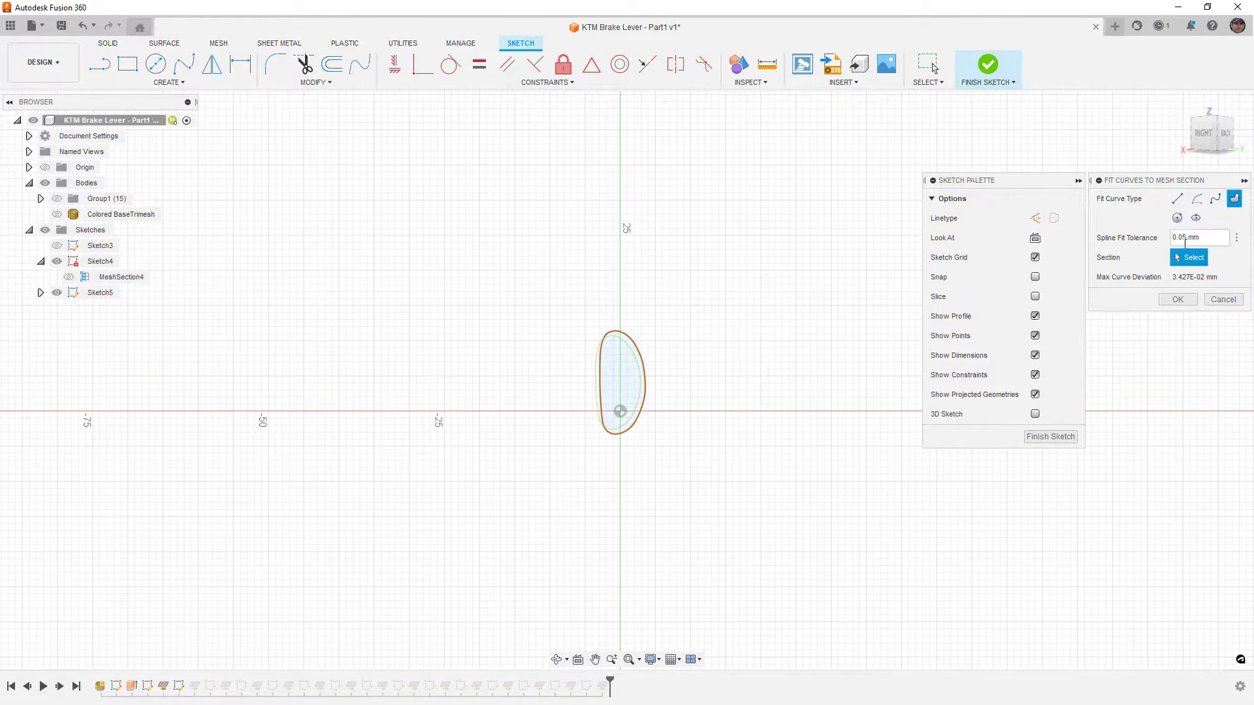
{"action": "key", "text": "s"}
{"action": "left_click", "coordinate": [741, 256]}
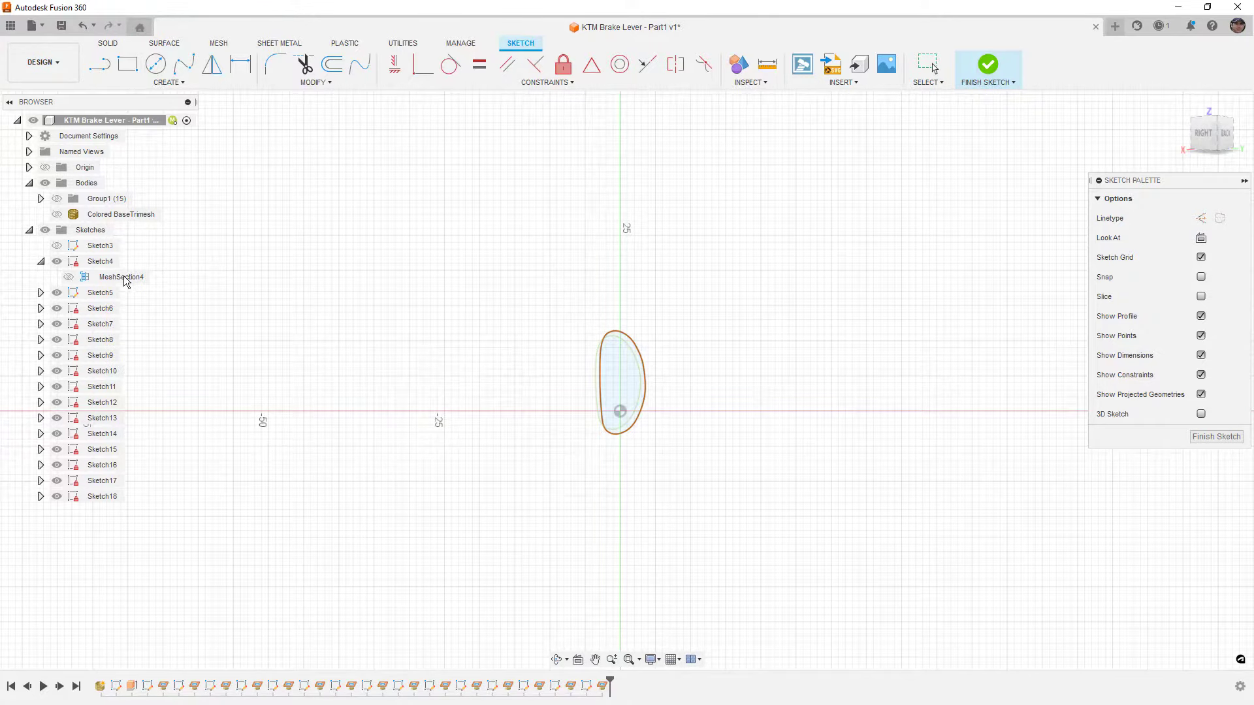
Hide MeshSection5 so only the fitted curve of Sketch5 shows, and collapse the Sketch4 and Sketch5 entries
{"action": "key", "text": "Return"}
{"action": "left_click", "coordinate": [40, 292]}
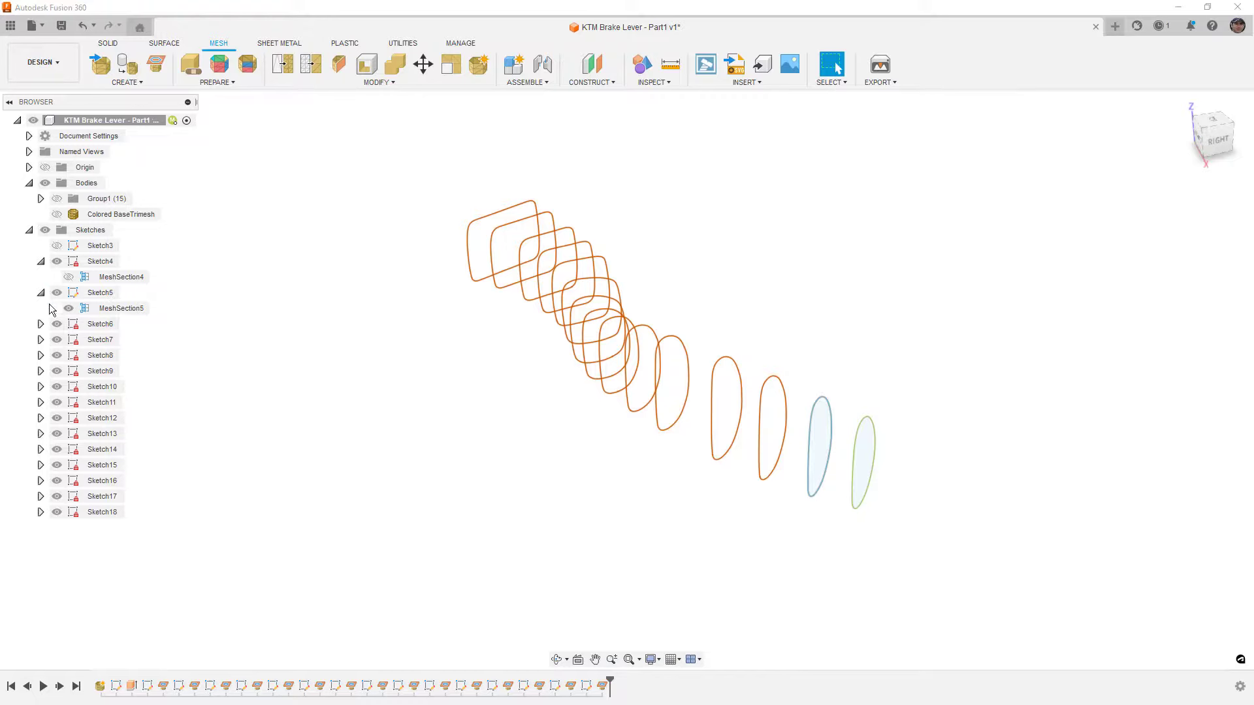
{"action": "left_click", "coordinate": [42, 292]}
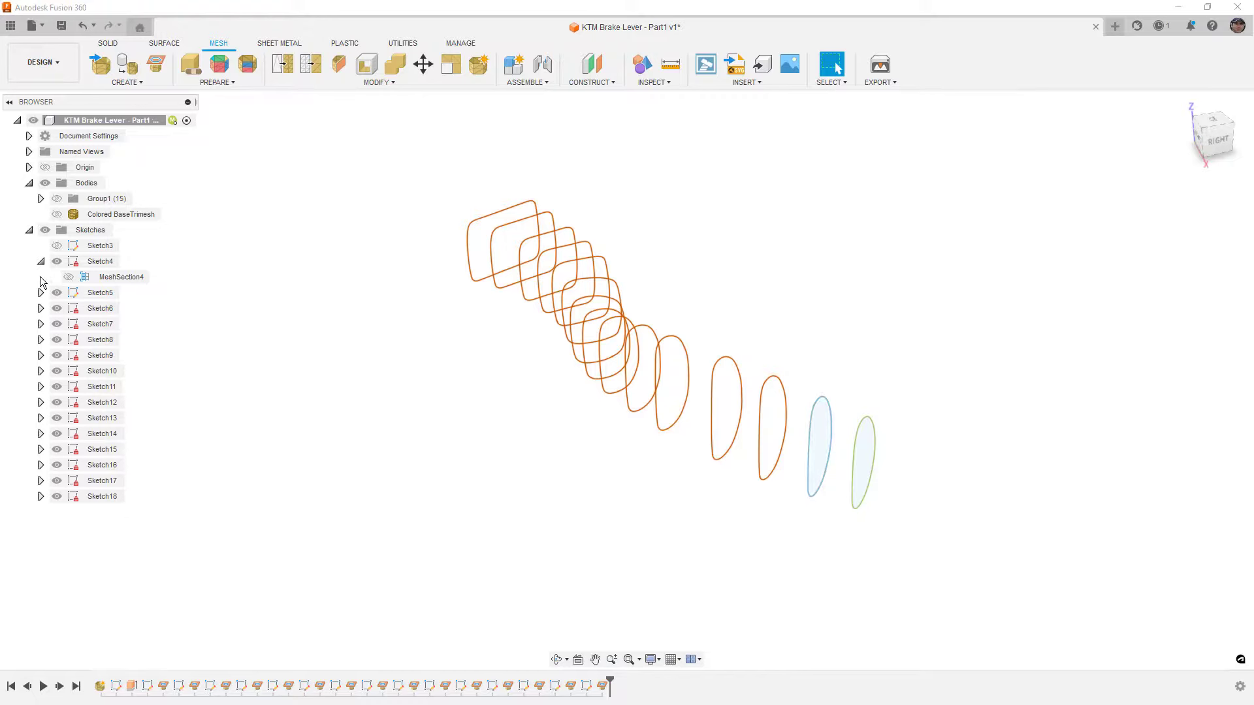
{"action": "left_click", "coordinate": [41, 261]}
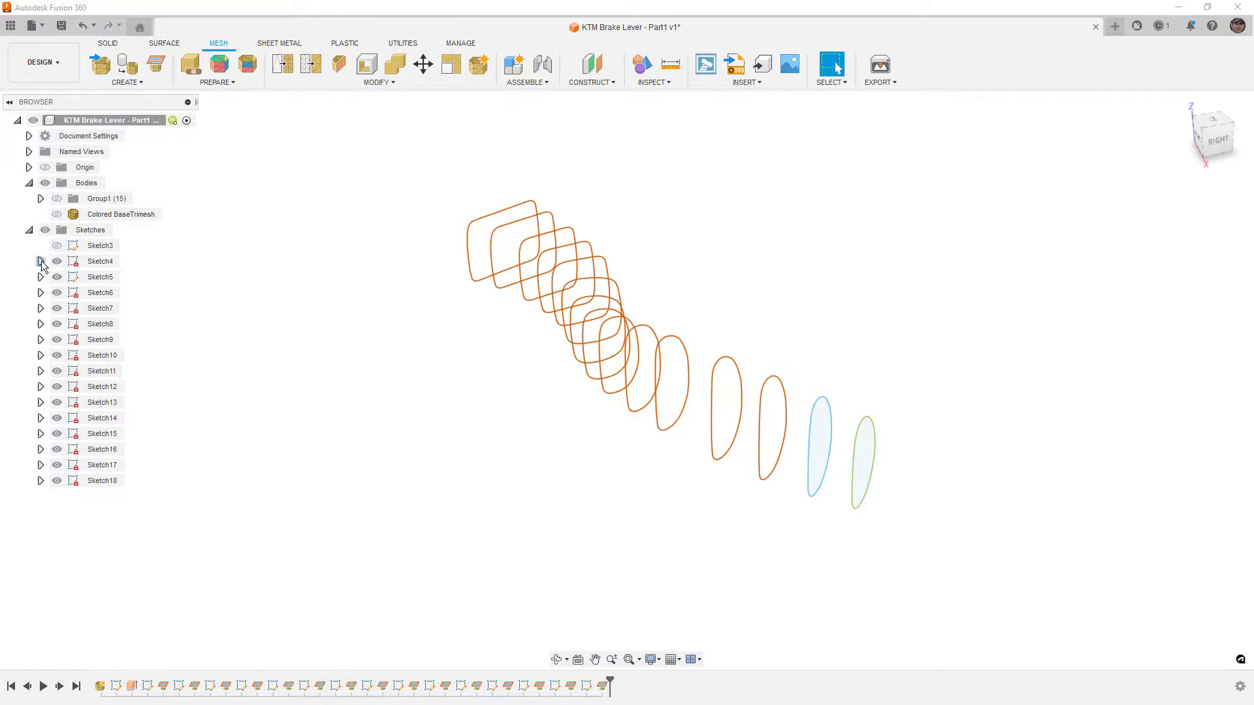
Fit a closed spline to the mesh section in Sketch6, finish the sketch and hide MeshSection6
{"action": "double_click", "coordinate": [72, 295]}
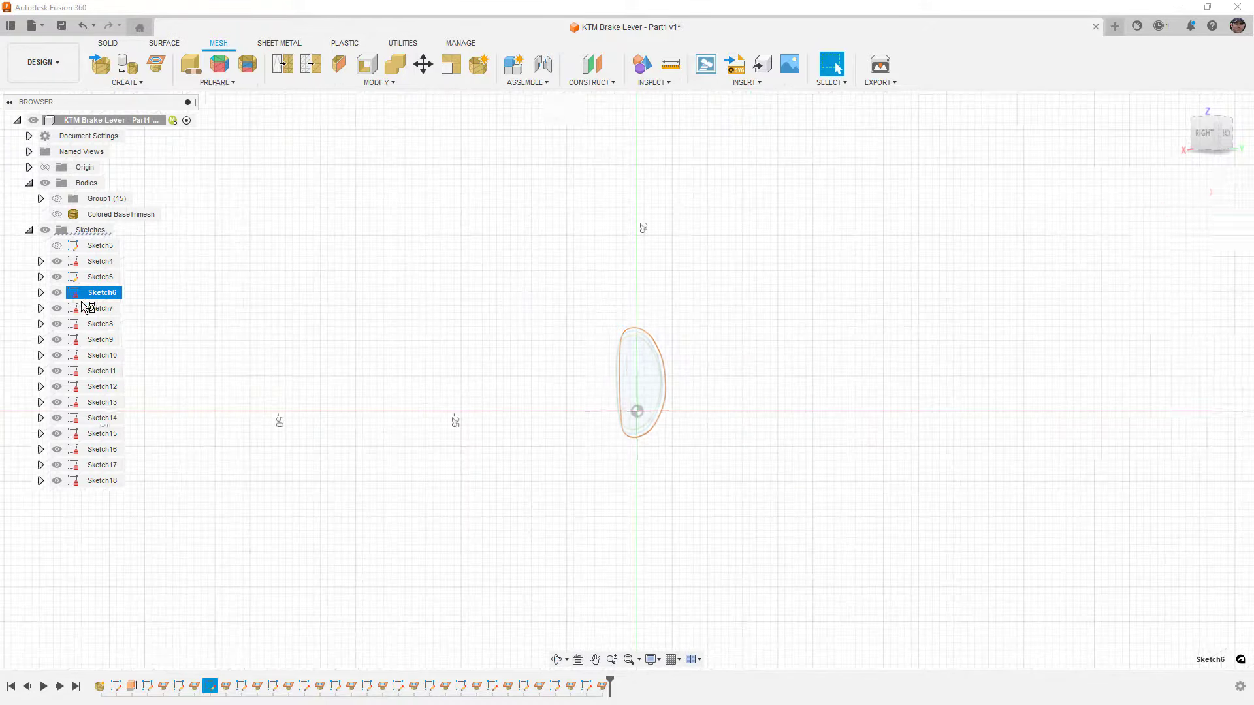
{"action": "key", "text": "s"}
{"action": "left_click", "coordinate": [713, 350]}
{"action": "left_click", "coordinate": [637, 330]}
{"action": "right_click", "coordinate": [649, 300]}
{"action": "left_click", "coordinate": [700, 299]}
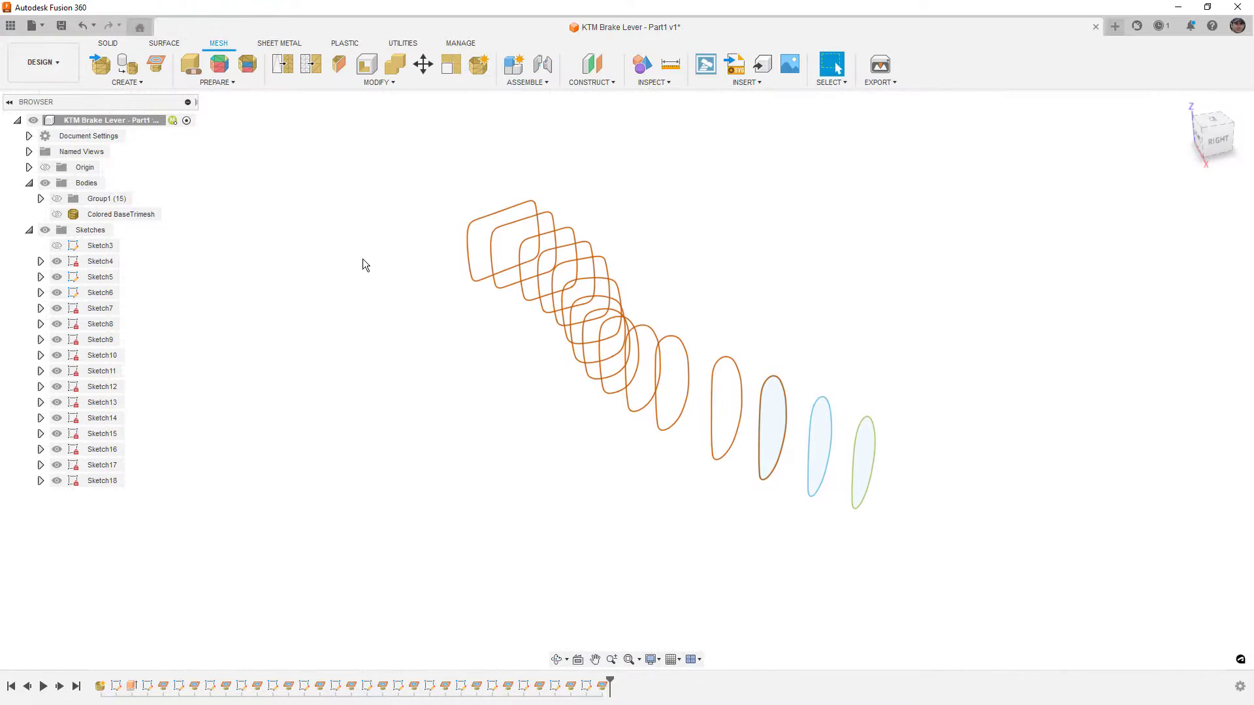
{"action": "left_click", "coordinate": [40, 292]}
{"action": "left_click", "coordinate": [68, 309]}
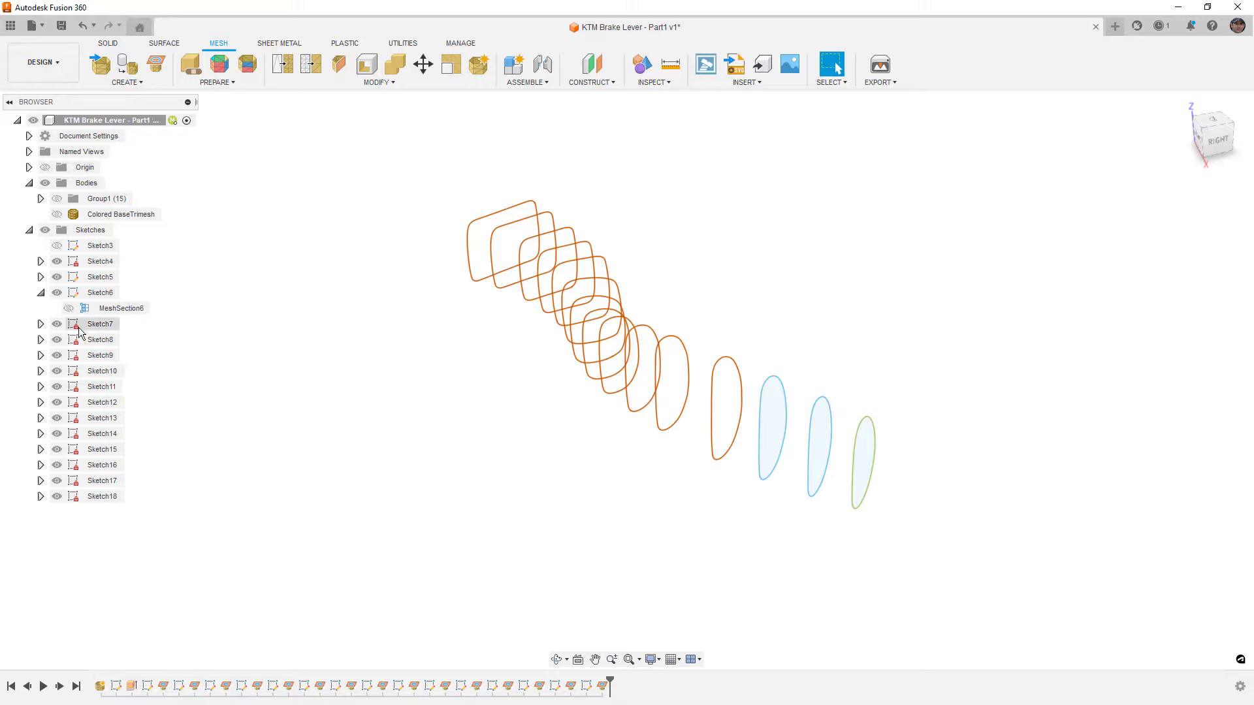
Fit closed splines to the mesh sections in Sketch7 through Sketch14, hiding each MeshSection once its sketch is finished
{"action": "double_click", "coordinate": [100, 324]}
{"action": "double_click", "coordinate": [100, 355]}
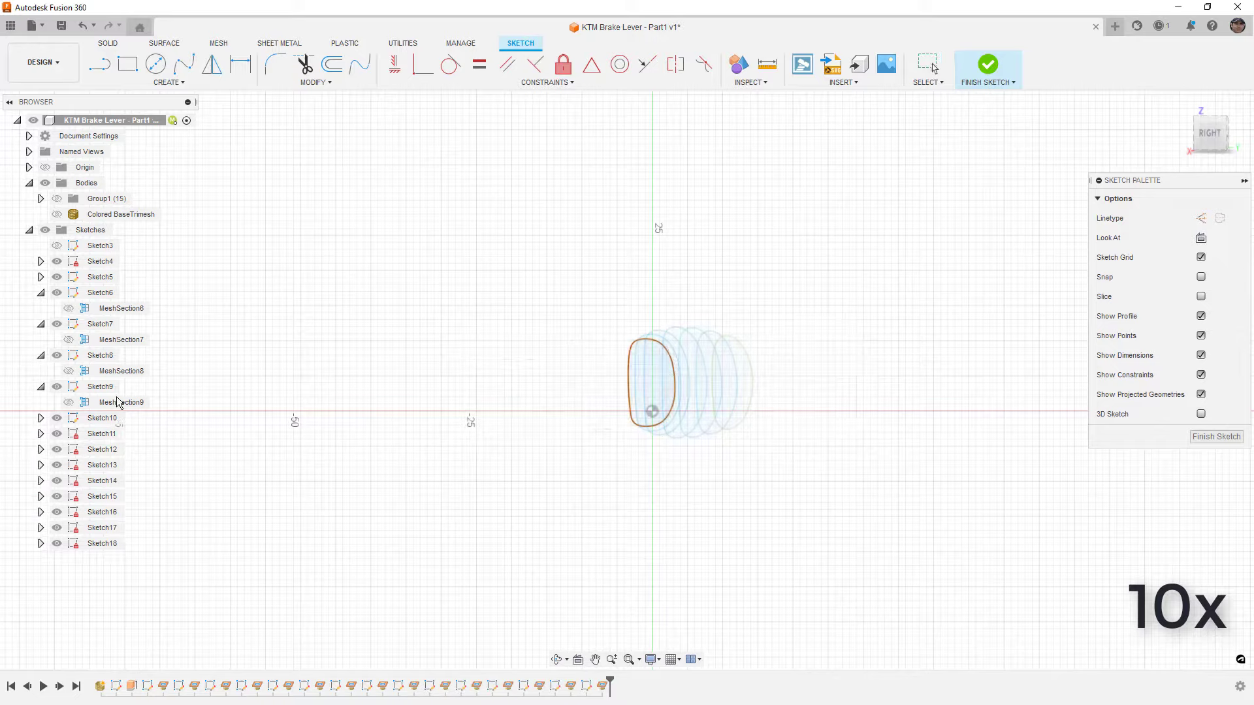
{"action": "left_click", "coordinate": [988, 64]}
{"action": "left_click", "coordinate": [104, 481]}
{"action": "middle_click_drag", "start_coordinate": [457, 392], "coordinate": [237, 425], "text": "shift"}
{"action": "left_click", "coordinate": [624, 355]}
{"action": "left_click", "coordinate": [988, 64]}
{"action": "left_click", "coordinate": [1177, 299]}
{"action": "left_click", "coordinate": [988, 64]}
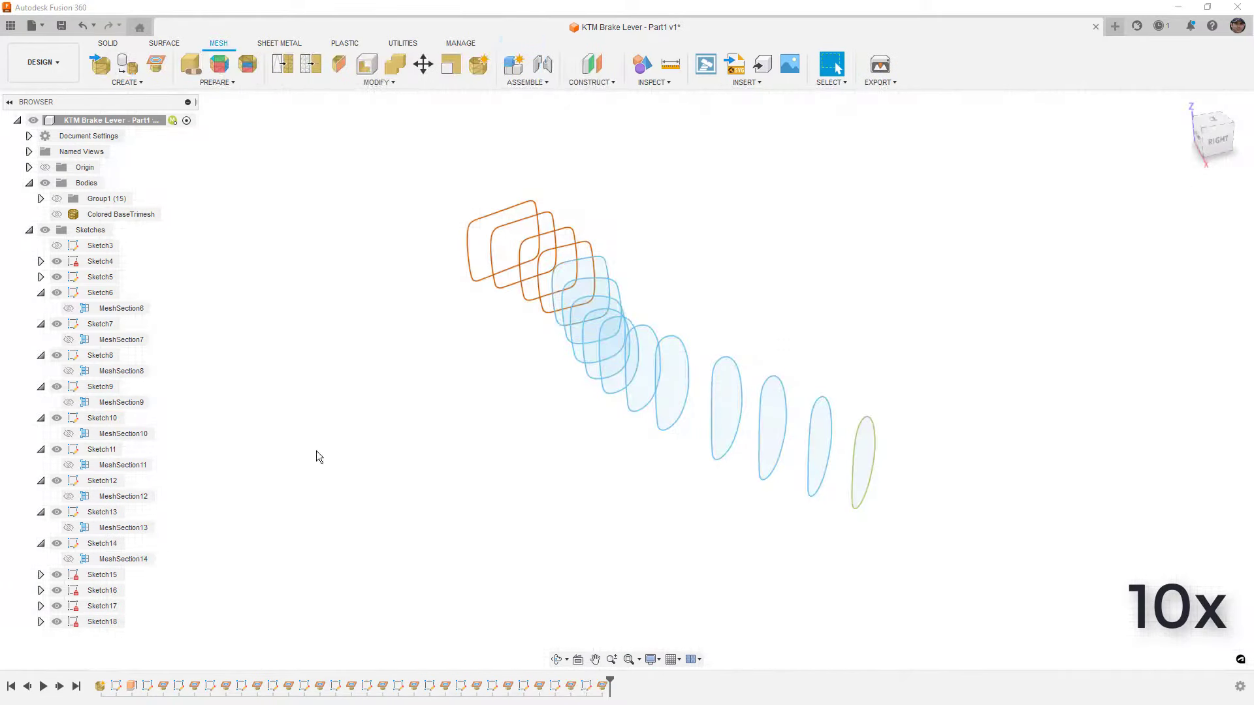
Fit closed splines to the mesh sections in Sketch15 and Sketch16, and hide MeshSection15 and MeshSection16
{"action": "left_click", "coordinate": [1178, 299]}
{"action": "left_click", "coordinate": [988, 64]}
{"action": "left_click", "coordinate": [1177, 299]}
{"action": "left_click", "coordinate": [988, 64]}
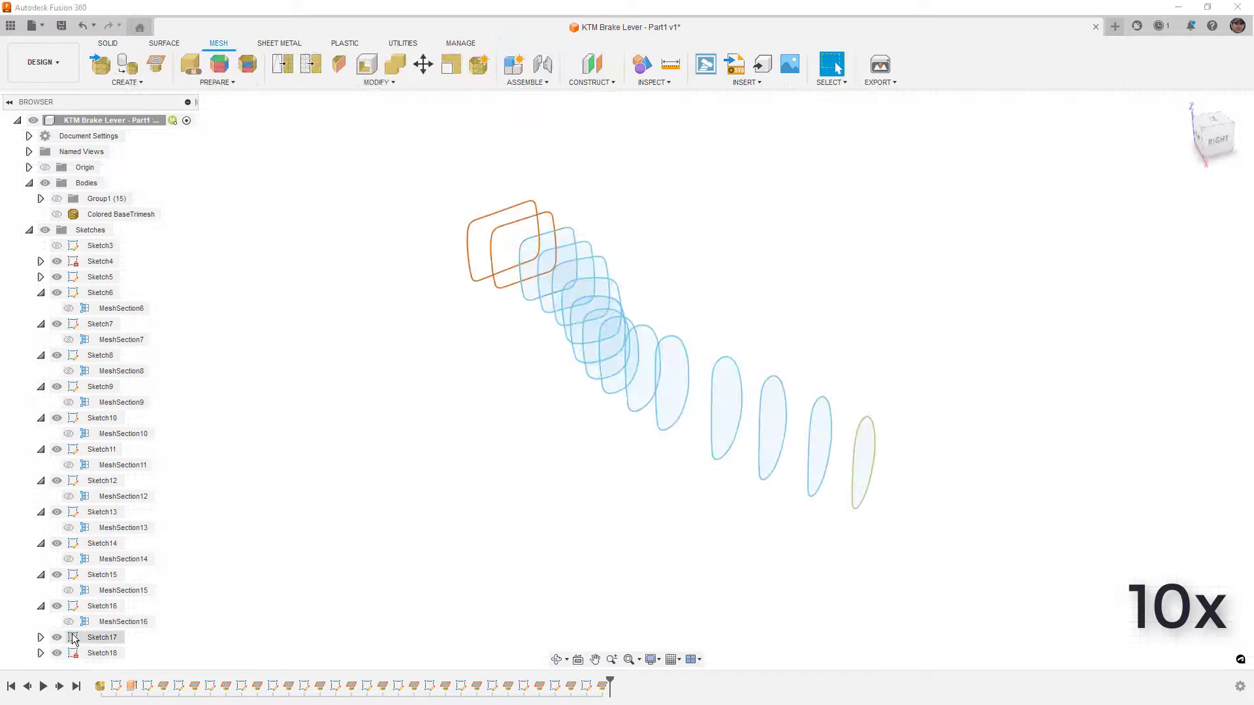
Fit closed splines to the mesh sections in Sketch17 and Sketch18, and hide MeshSection17 and MeshSection18
{"action": "left_click", "coordinate": [1177, 299]}
{"action": "left_click", "coordinate": [987, 64]}
{"action": "left_click", "coordinate": [818, 346]}
{"action": "left_click", "coordinate": [1177, 299]}
{"action": "left_click", "coordinate": [988, 64]}
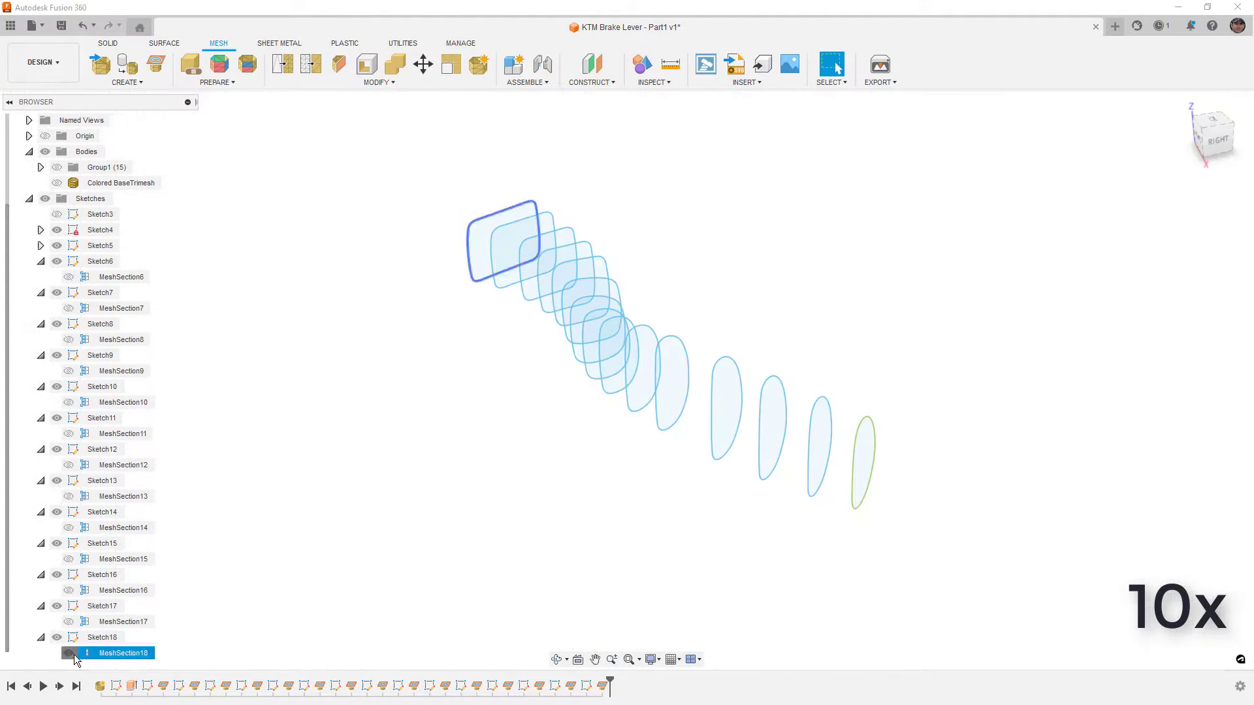
Collapse the expanded entries of Sketch6 through Sketch18 in the browser
{"action": "left_click", "coordinate": [41, 622]}
{"action": "left_click", "coordinate": [41, 590]}
{"action": "left_click", "coordinate": [40, 559]}
{"action": "left_click", "coordinate": [40, 528]}
{"action": "left_click", "coordinate": [40, 511]}
{"action": "left_click", "coordinate": [41, 481]}
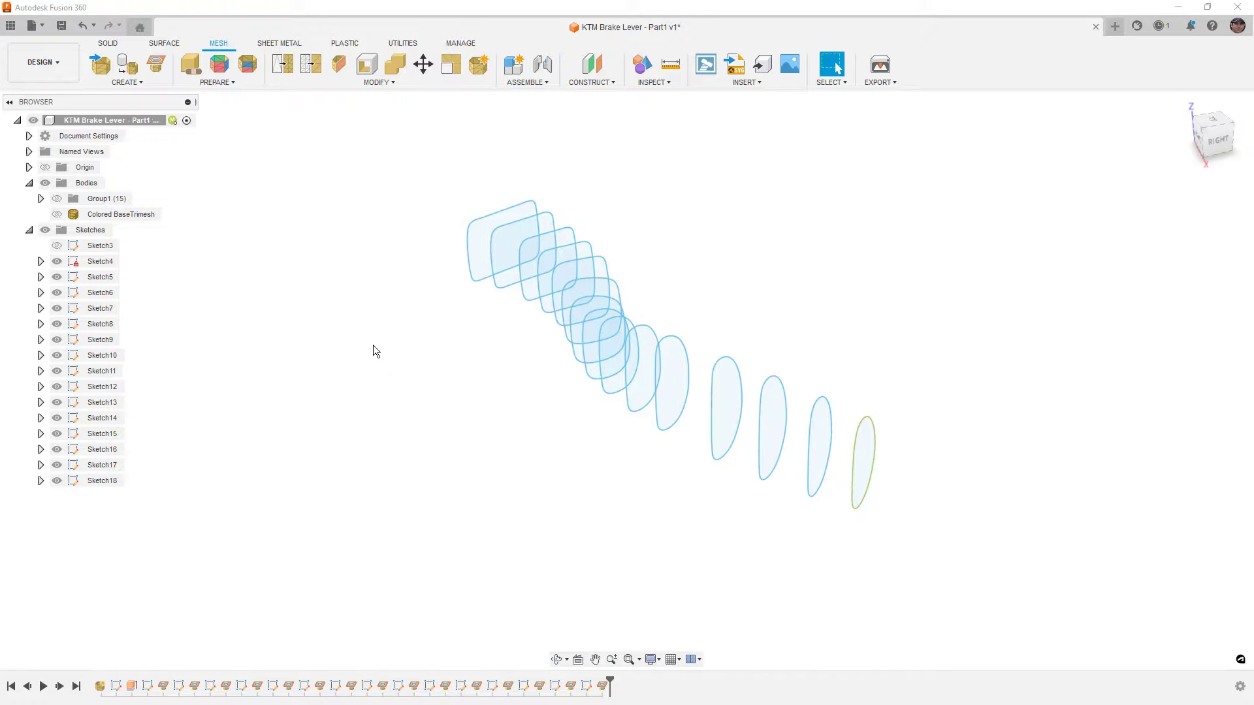
Save a new version of the design with the description User Saved
{"action": "mouse_move", "coordinate": [723, 461]}
{"action": "middle_mouse_down", "text": "shift"}
{"action": "mouse_move", "coordinate": [694, 456]}
{"action": "mouse_move", "coordinate": [725, 442]}
{"action": "mouse_move", "coordinate": [744, 453]}
{"action": "mouse_move", "coordinate": [722, 459]}
{"action": "middle_mouse_up", "text": "shift"}
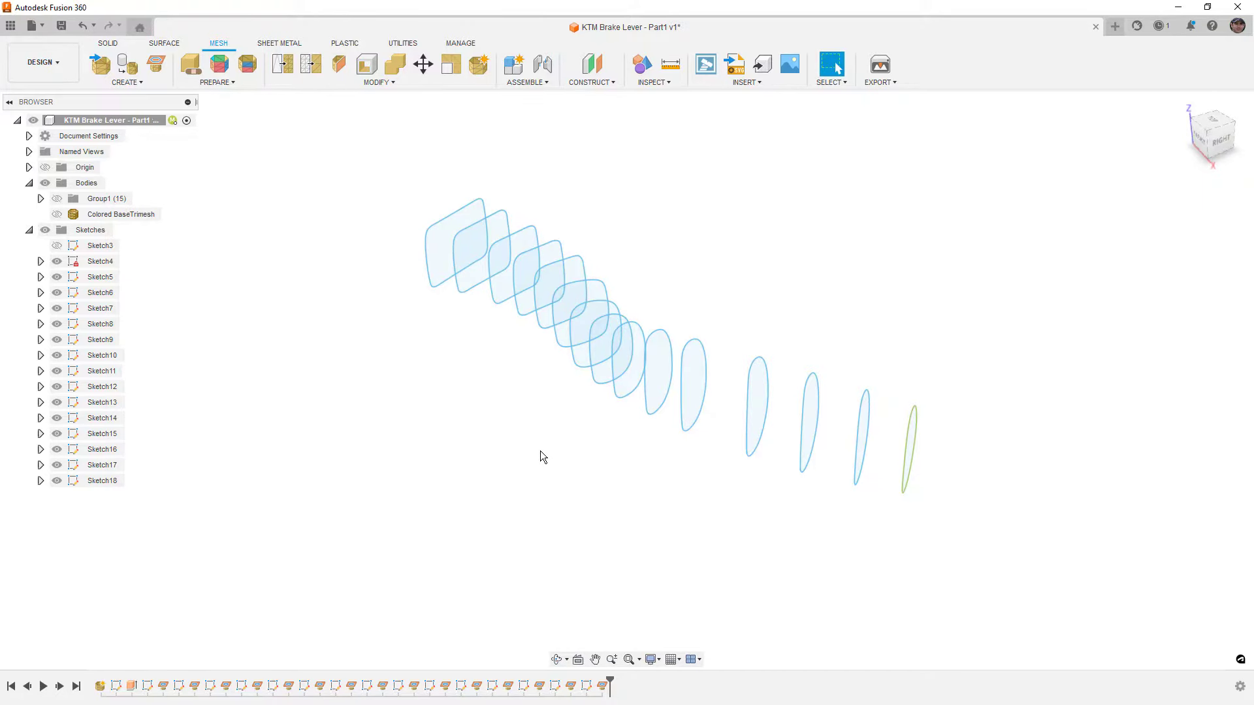
{"action": "key", "text": "ctrl+s"}
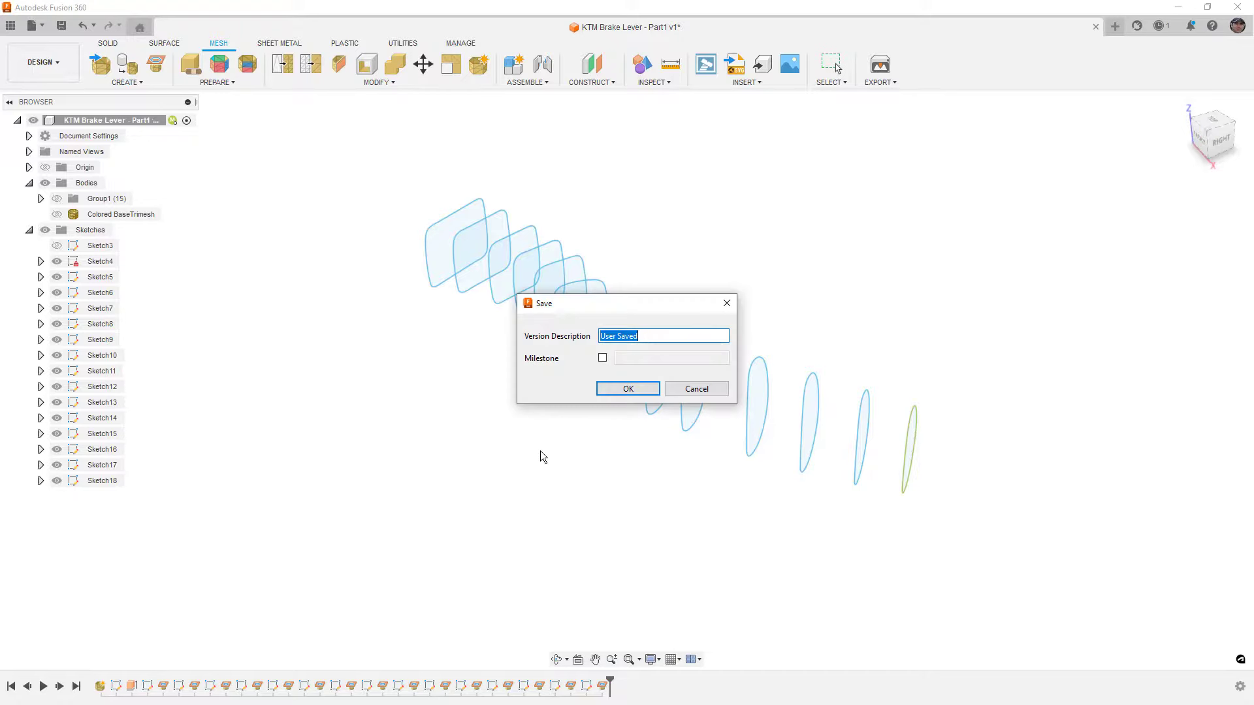
{"action": "key", "text": "Return"}
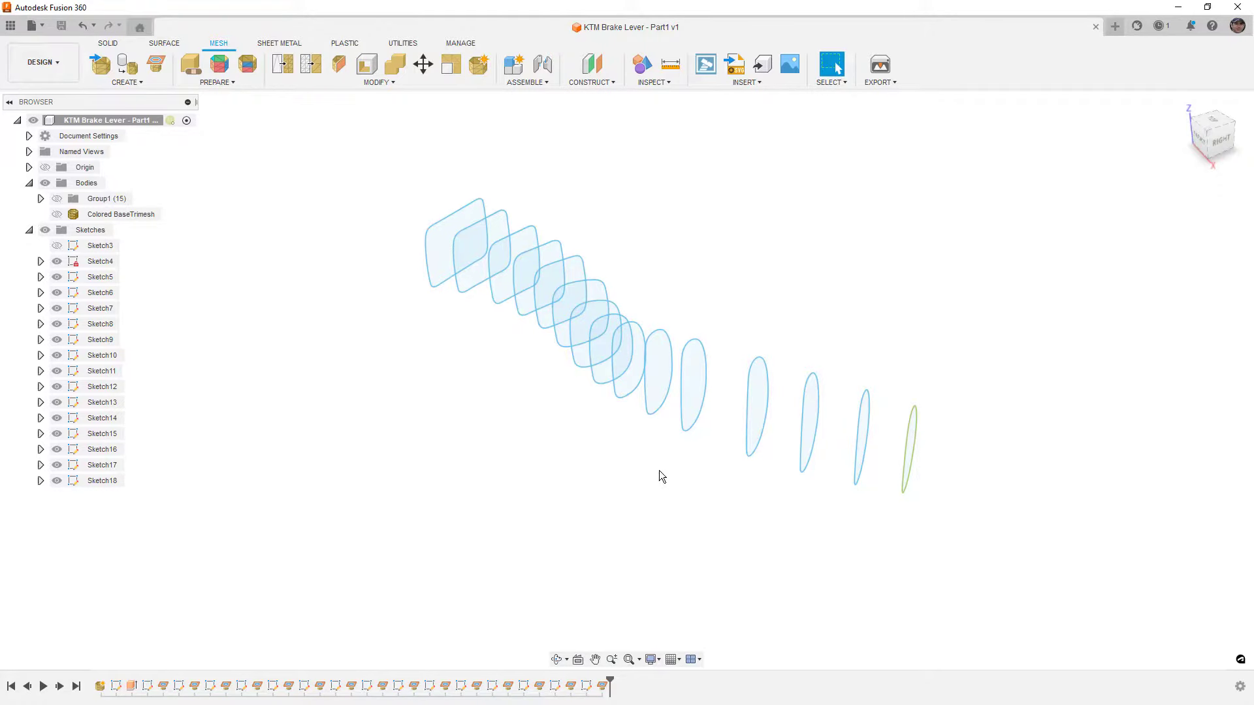
Start a solid Loft and add the profiles of Sketch4 through Sketch8 in order from the lever's tip
{"action": "middle_click_drag", "start_coordinate": [660, 472], "coordinate": [570, 404], "text": "shift"}
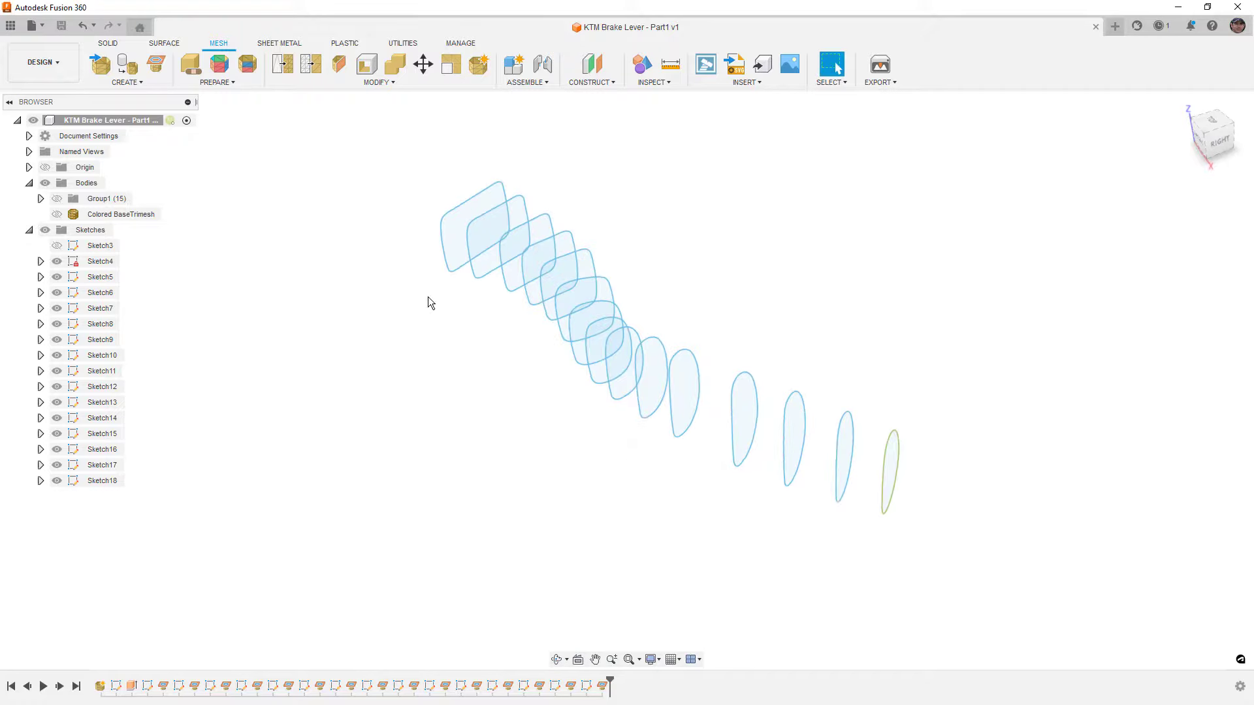
{"action": "left_click", "coordinate": [108, 43]}
{"action": "left_click", "coordinate": [175, 82]}
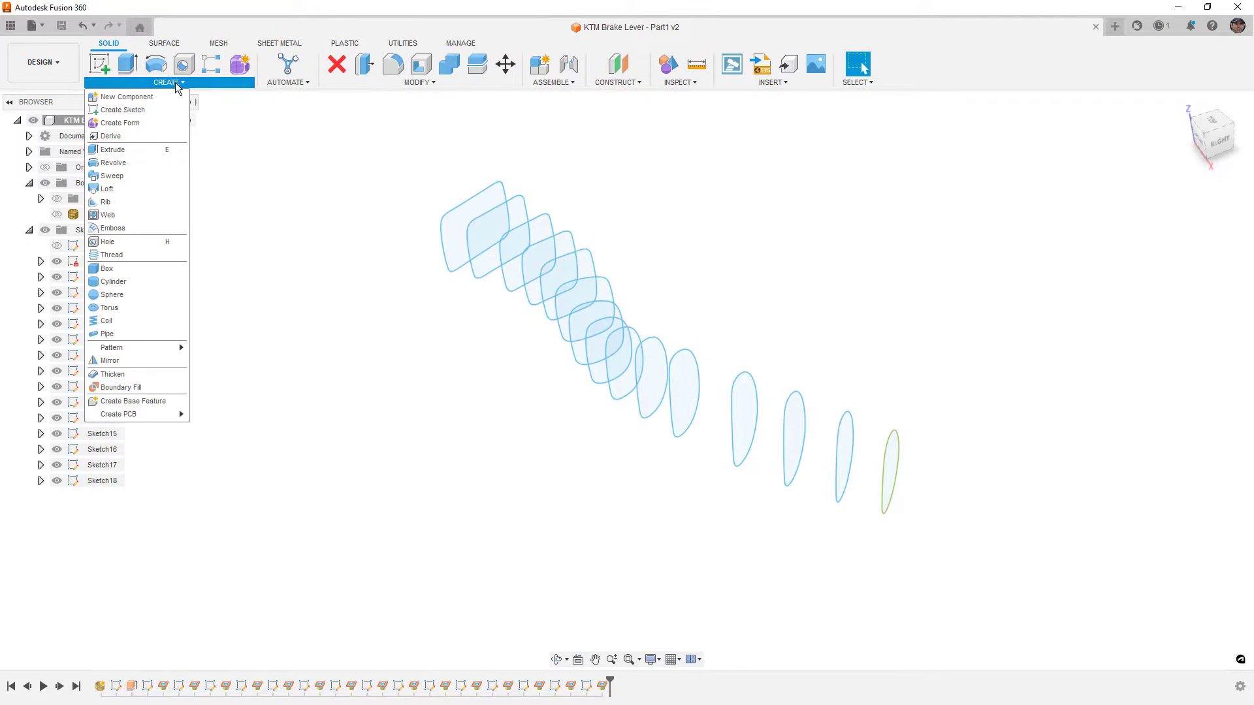
{"action": "left_click", "coordinate": [123, 189]}
{"action": "middle_click_drag", "start_coordinate": [901, 496], "coordinate": [876, 470], "text": "shift"}
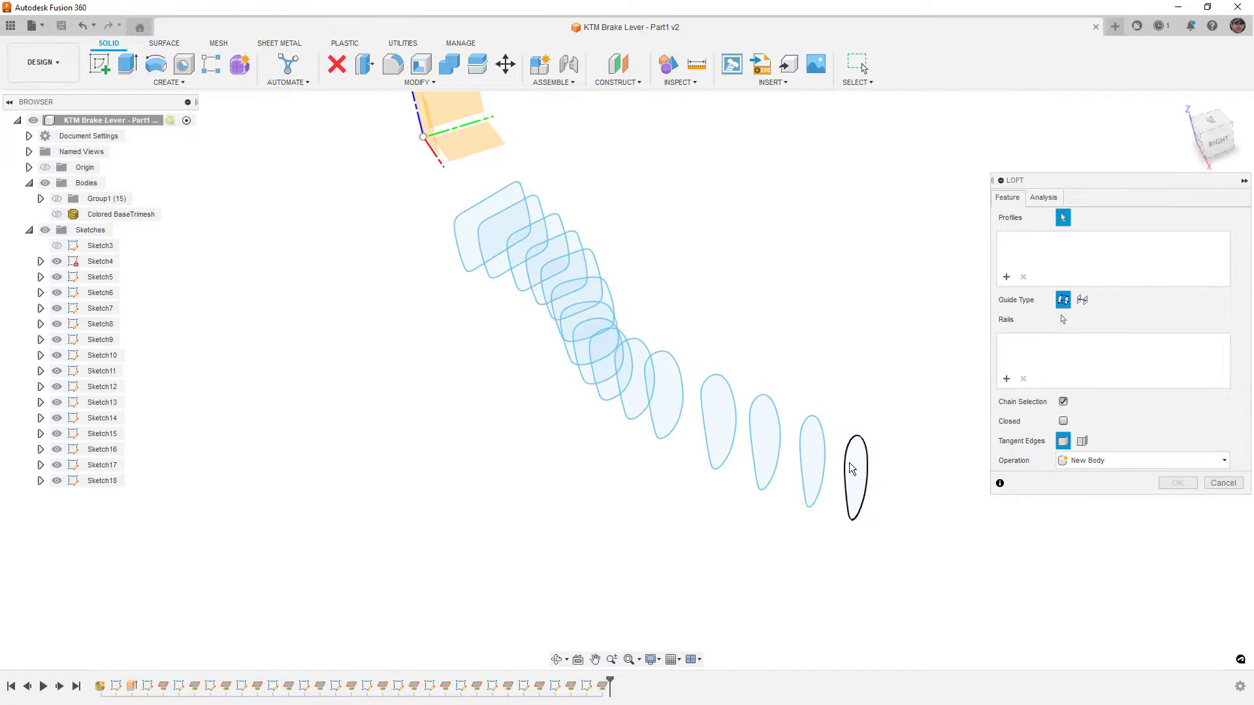
{"action": "left_click", "coordinate": [851, 469]}
{"action": "left_click", "coordinate": [809, 457]}
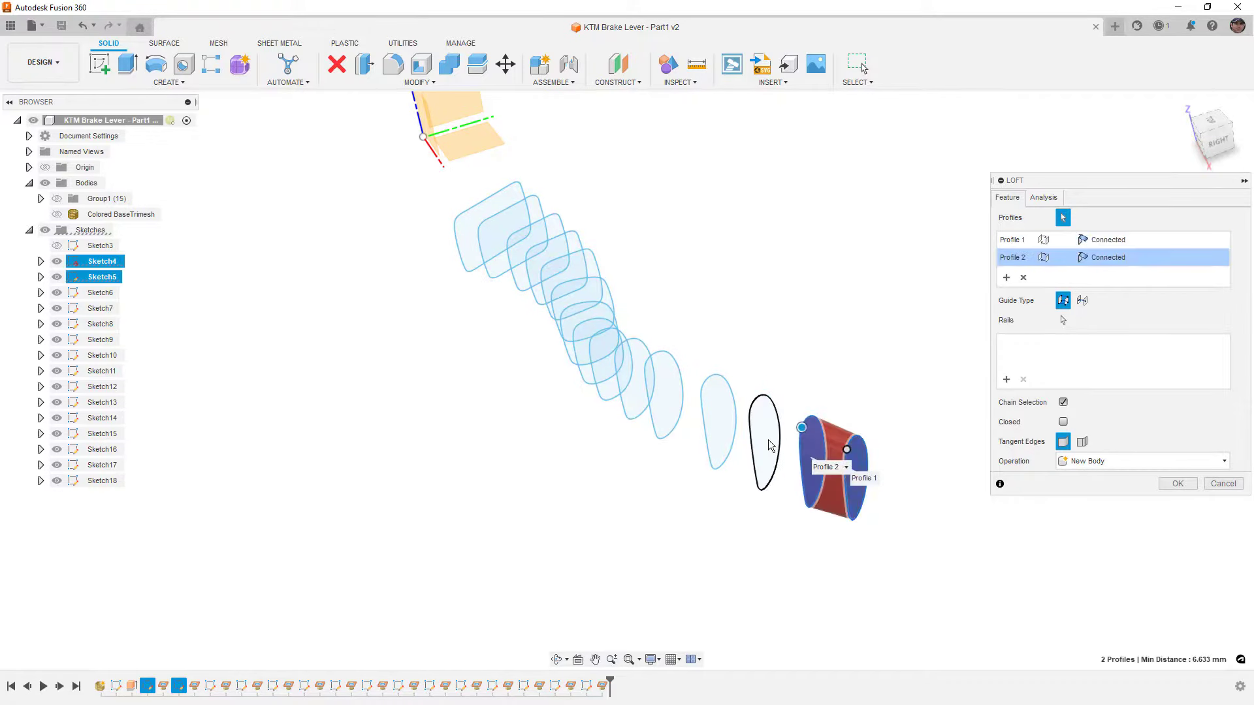
{"action": "left_click", "coordinate": [766, 443]}
{"action": "left_click", "coordinate": [714, 421]}
{"action": "left_click", "coordinate": [660, 394]}
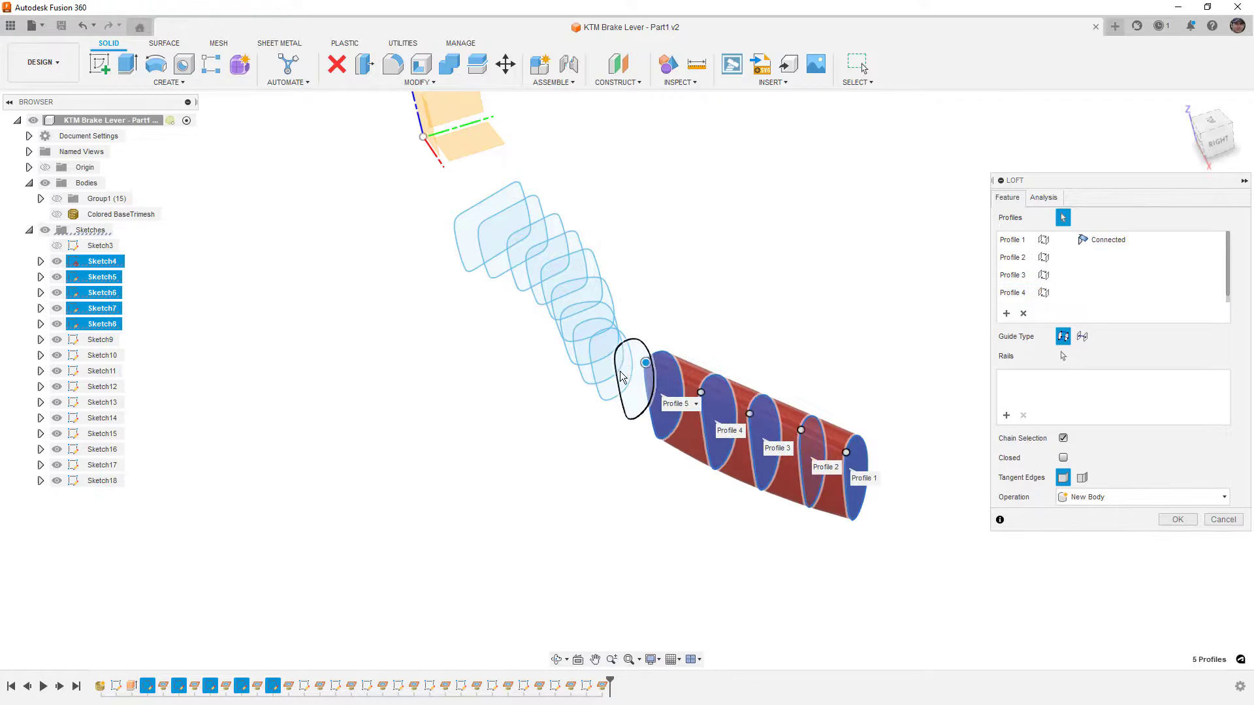
Add the profiles of Sketch9 through Sketch13 to the loft in order along the lever
{"action": "left_click", "coordinate": [604, 366]}
{"action": "left_click", "coordinate": [604, 365]}
{"action": "middle_click_drag", "start_coordinate": [604, 366], "coordinate": [614, 353], "text": "shift"}
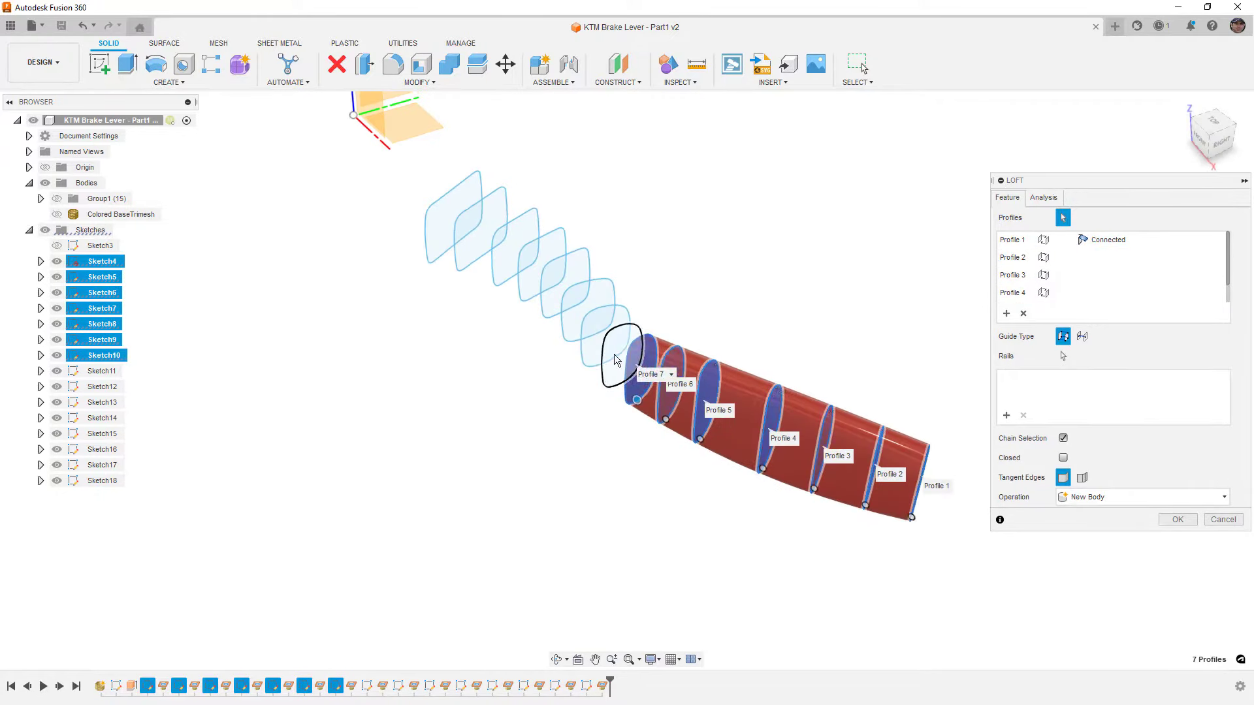
{"action": "left_click", "coordinate": [599, 333]}
{"action": "left_click", "coordinate": [585, 304]}
{"action": "left_click", "coordinate": [572, 291]}
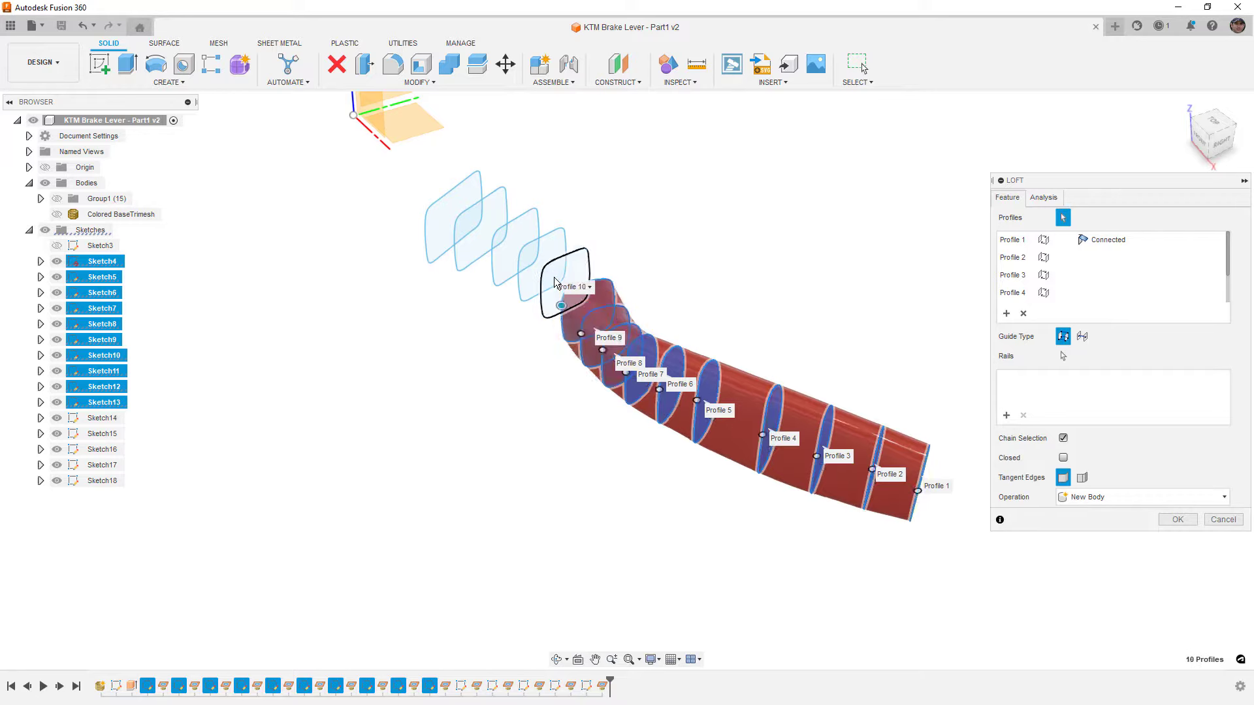
Add the remaining profiles of Sketch14 through Sketch18 to complete the loft along the whole handle
{"action": "left_click", "coordinate": [531, 262]}
{"action": "left_click", "coordinate": [500, 250]}
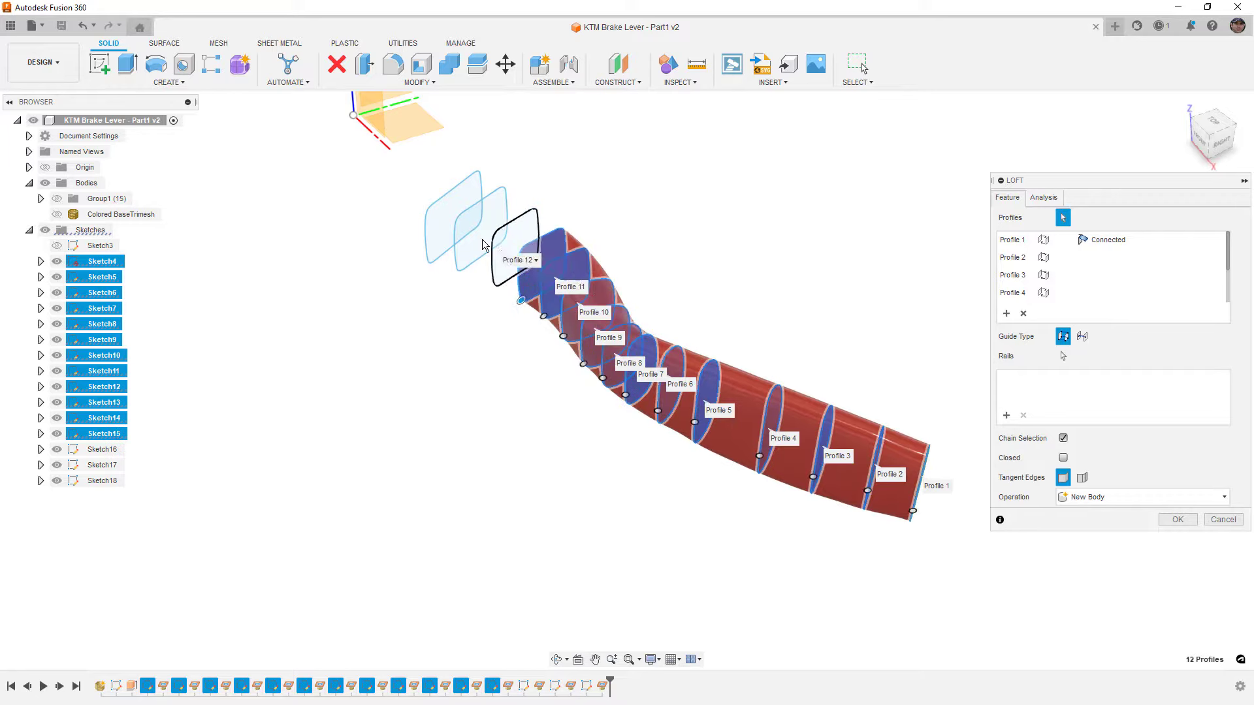
{"action": "left_click", "coordinate": [479, 240]}
{"action": "left_click", "coordinate": [452, 234]}
{"action": "left_click", "coordinate": [436, 225]}
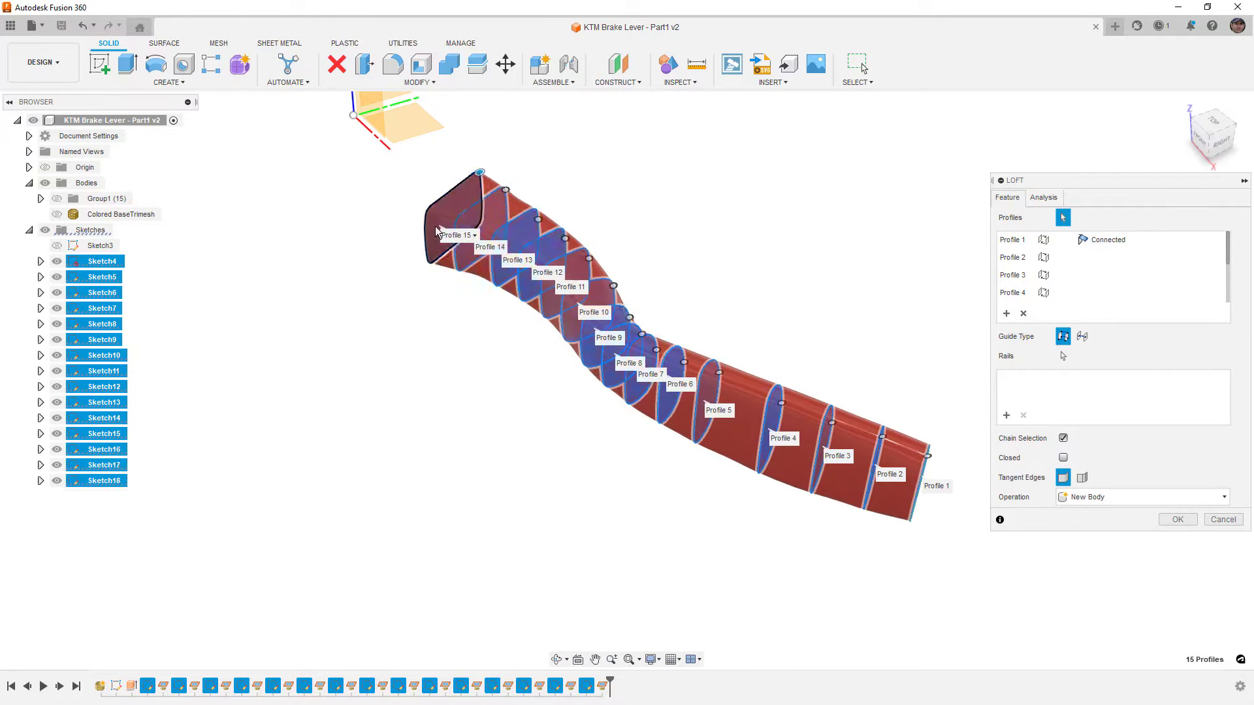
Move the loft alignment points on Profile 1 and Profile 2 to the opposite side of their sections
{"action": "middle_click_drag", "start_coordinate": [491, 405], "coordinate": [528, 549], "text": "shift"}
{"action": "middle_click_drag", "start_coordinate": [529, 481], "coordinate": [692, 496], "text": "shift"}
{"action": "left_click", "coordinate": [411, 426]}
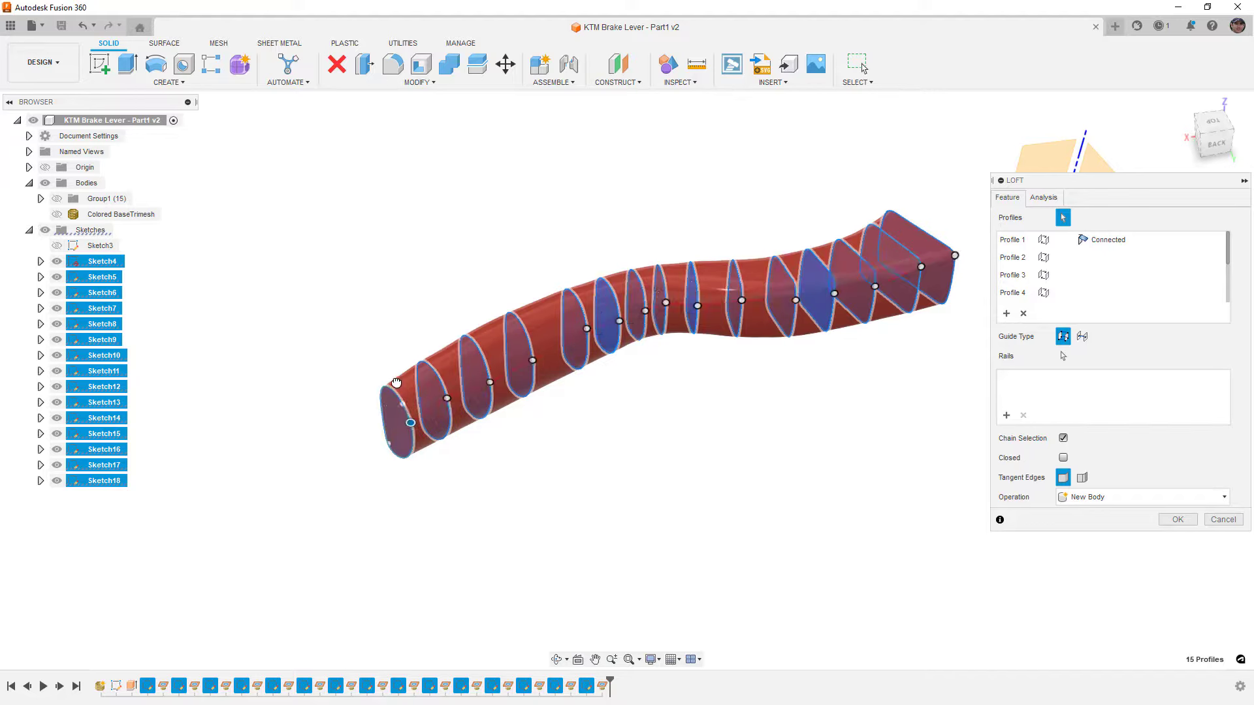
{"action": "left_click_drag", "start_coordinate": [391, 380], "coordinate": [393, 384]}
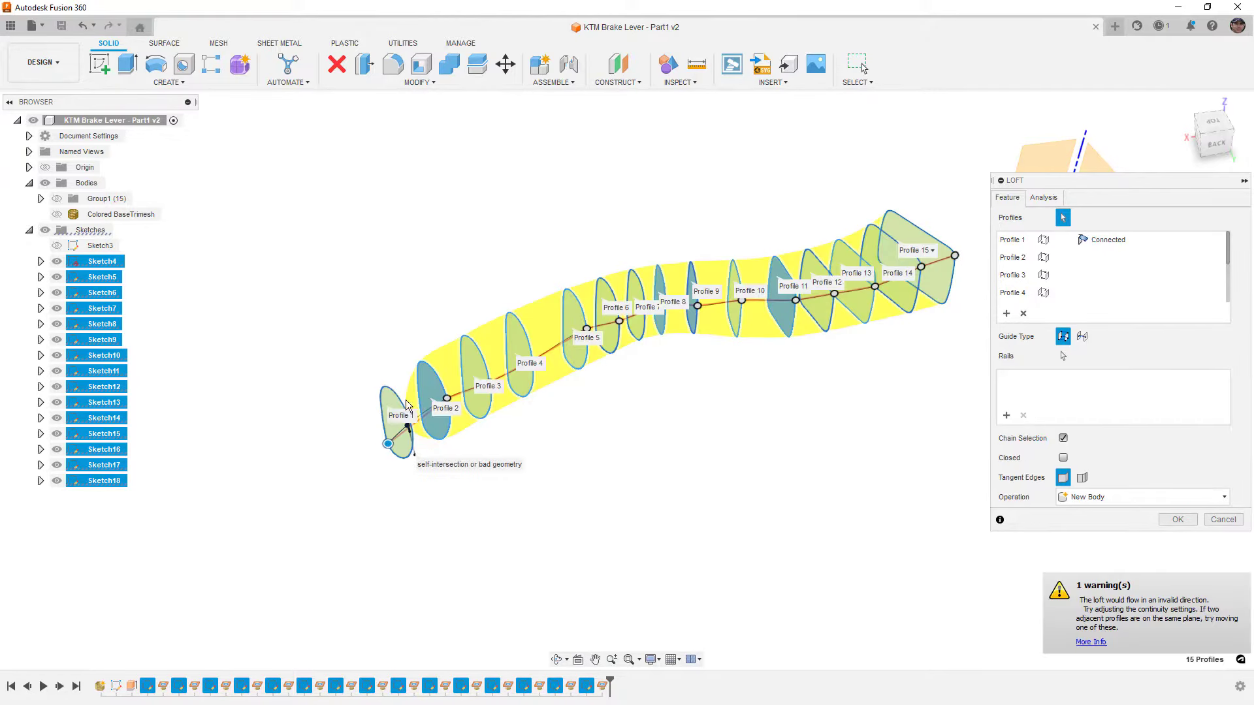
{"action": "middle_click_drag", "start_coordinate": [393, 384], "coordinate": [490, 405], "text": "shift"}
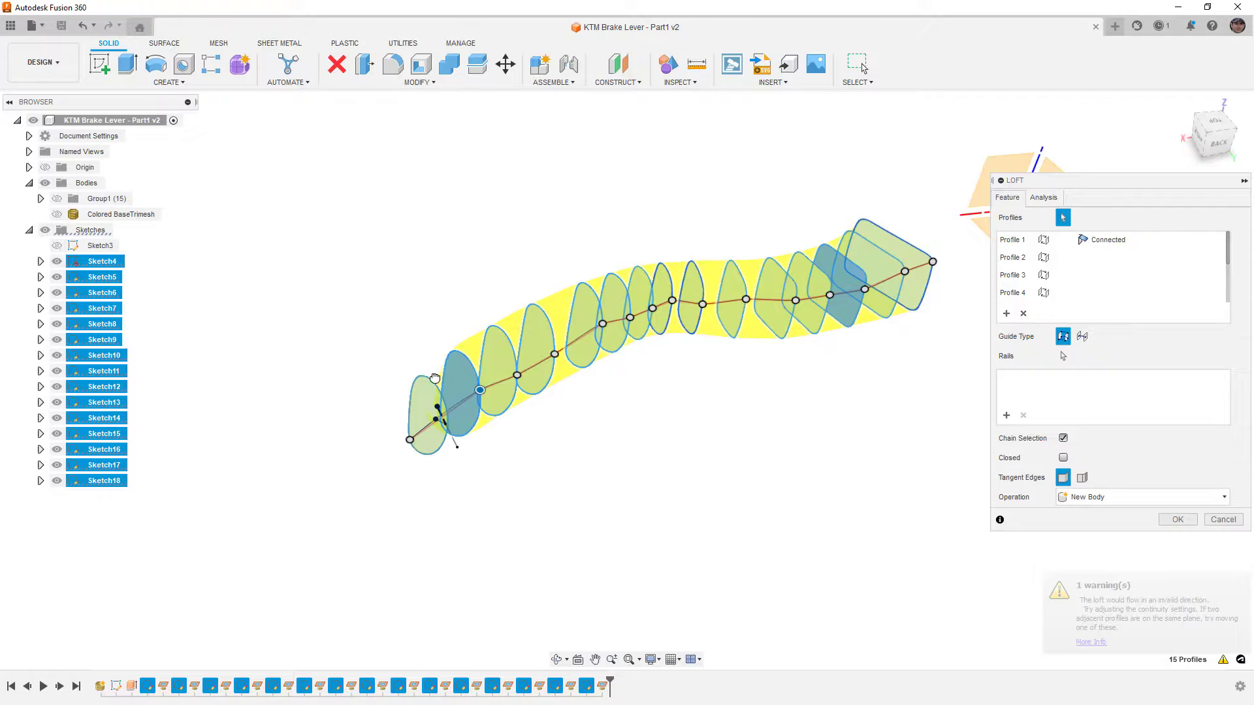
{"action": "middle_click_drag", "start_coordinate": [486, 426], "coordinate": [502, 413], "text": "shift"}
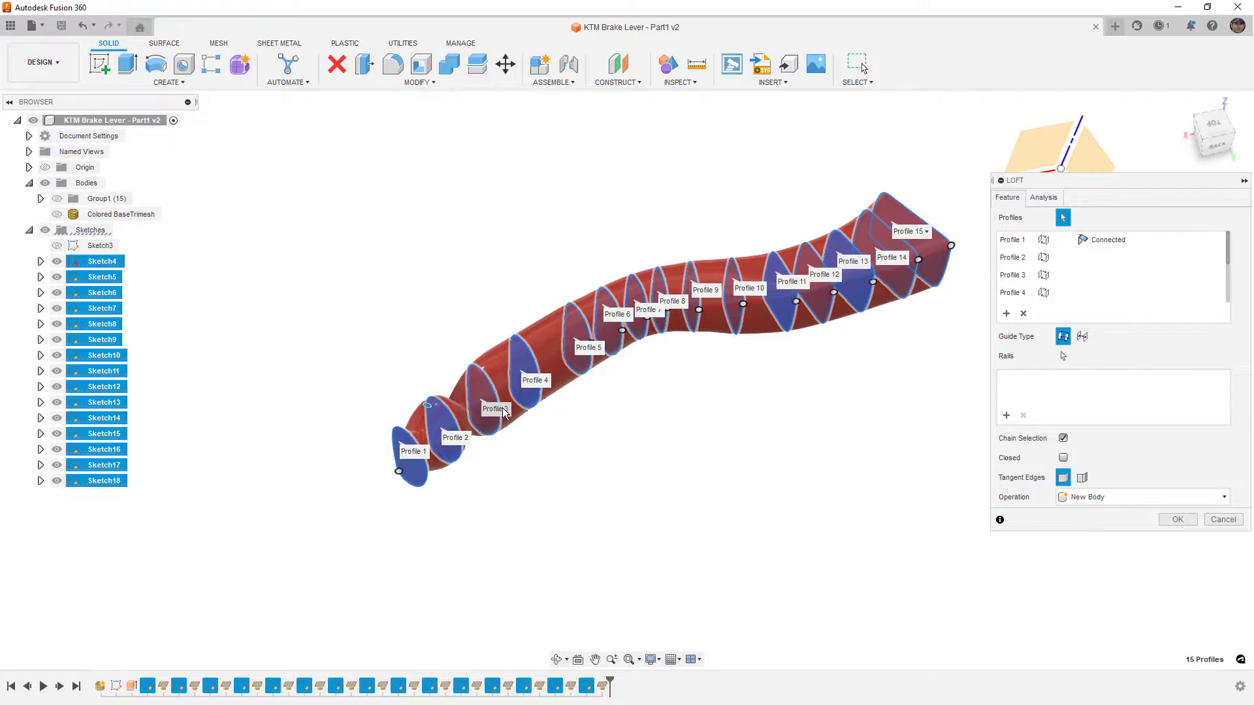
Move the loft alignment points on Profile 3 through Profile 6 to the opposite side of their sections
{"action": "scroll", "coordinate": [526, 434], "scroll_direction": "up", "scroll_amount": 3}
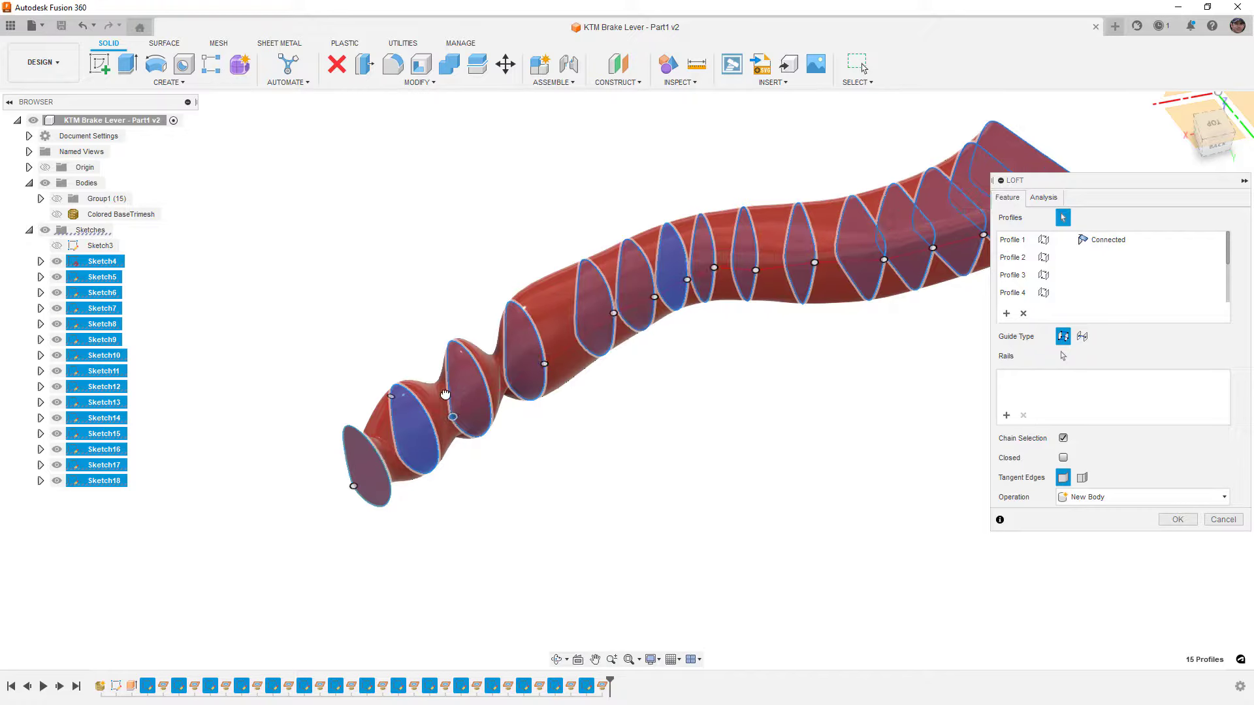
{"action": "left_click_drag", "start_coordinate": [535, 361], "coordinate": [545, 362]}
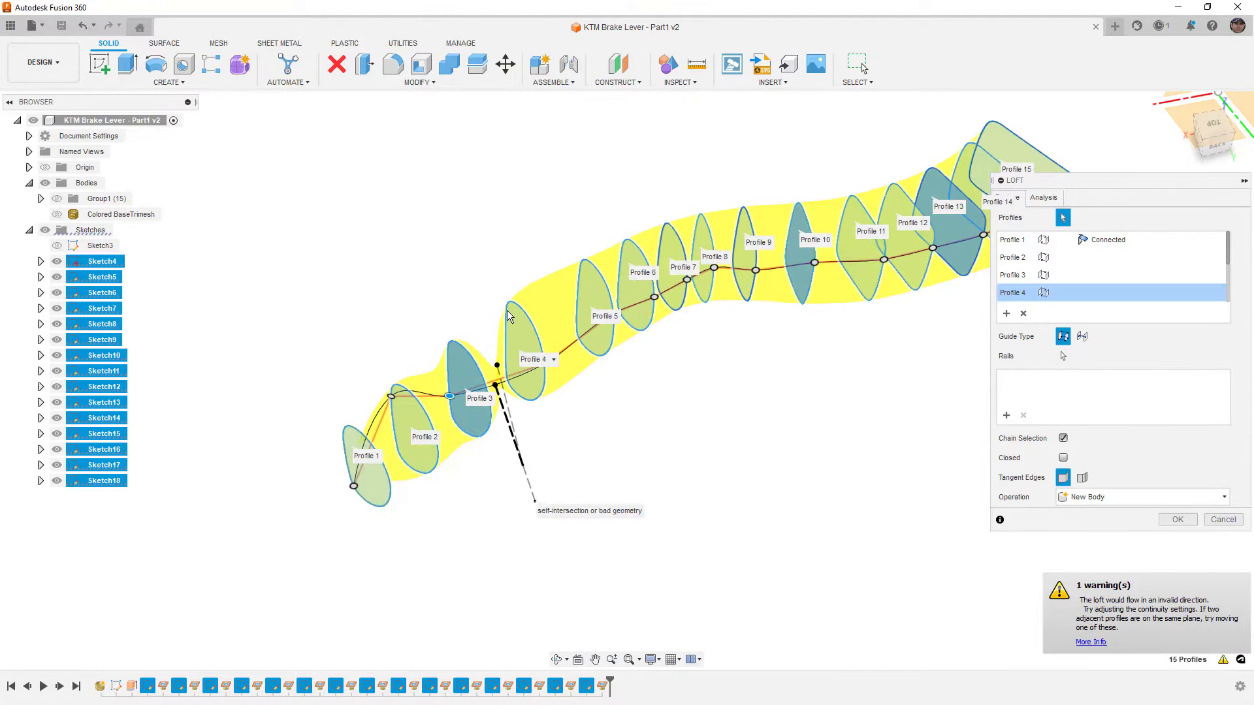
{"action": "scroll", "coordinate": [553, 372], "scroll_direction": "up", "scroll_amount": 3}
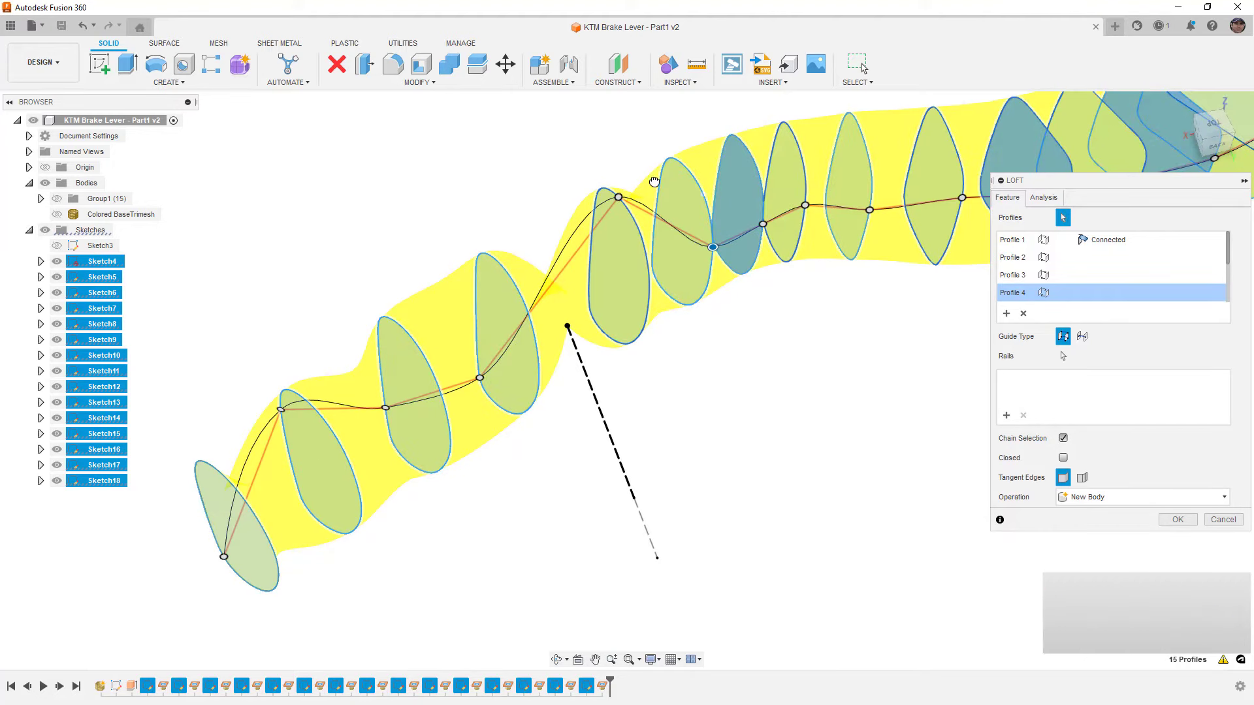
{"action": "middle_click_drag", "start_coordinate": [701, 308], "coordinate": [651, 359]}
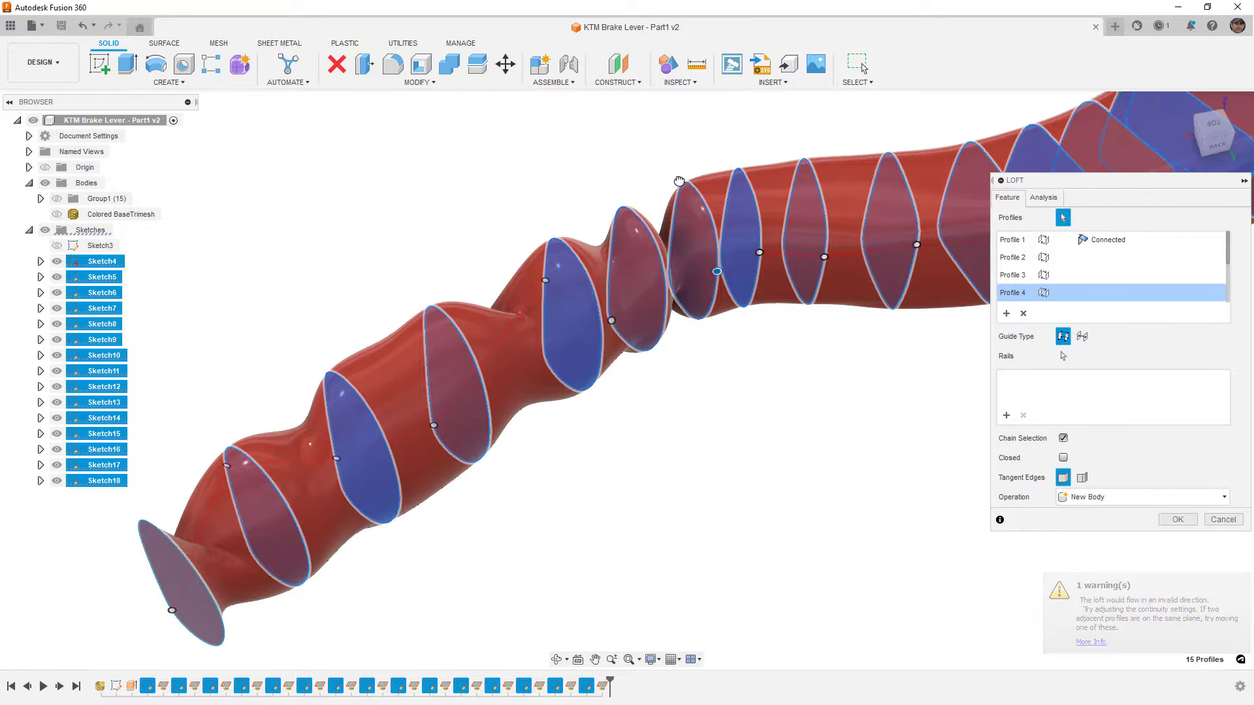
Try to move the alignment points on the loft's remaining profiles to the opposite side of their sections
{"action": "left_click_drag", "start_coordinate": [672, 190], "coordinate": [683, 306]}
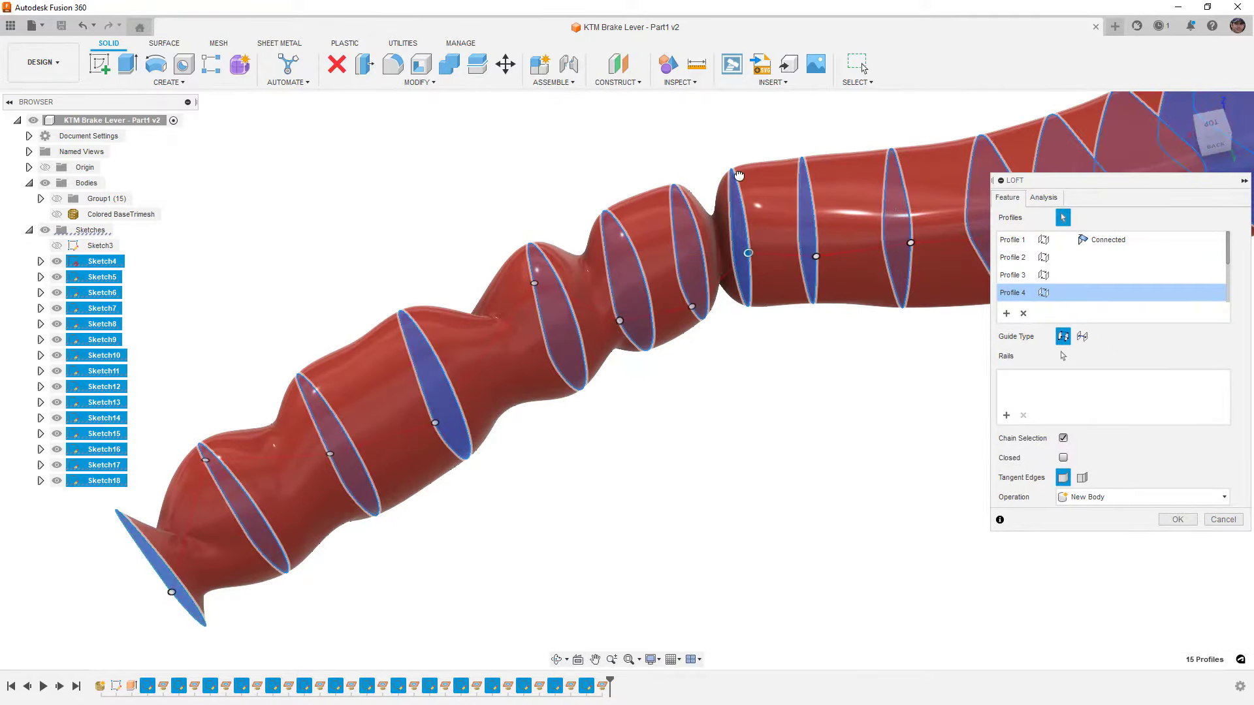
{"action": "left_click_drag", "start_coordinate": [729, 164], "coordinate": [750, 304]}
{"action": "middle_click_drag", "start_coordinate": [750, 305], "coordinate": [787, 240], "text": "shift"}
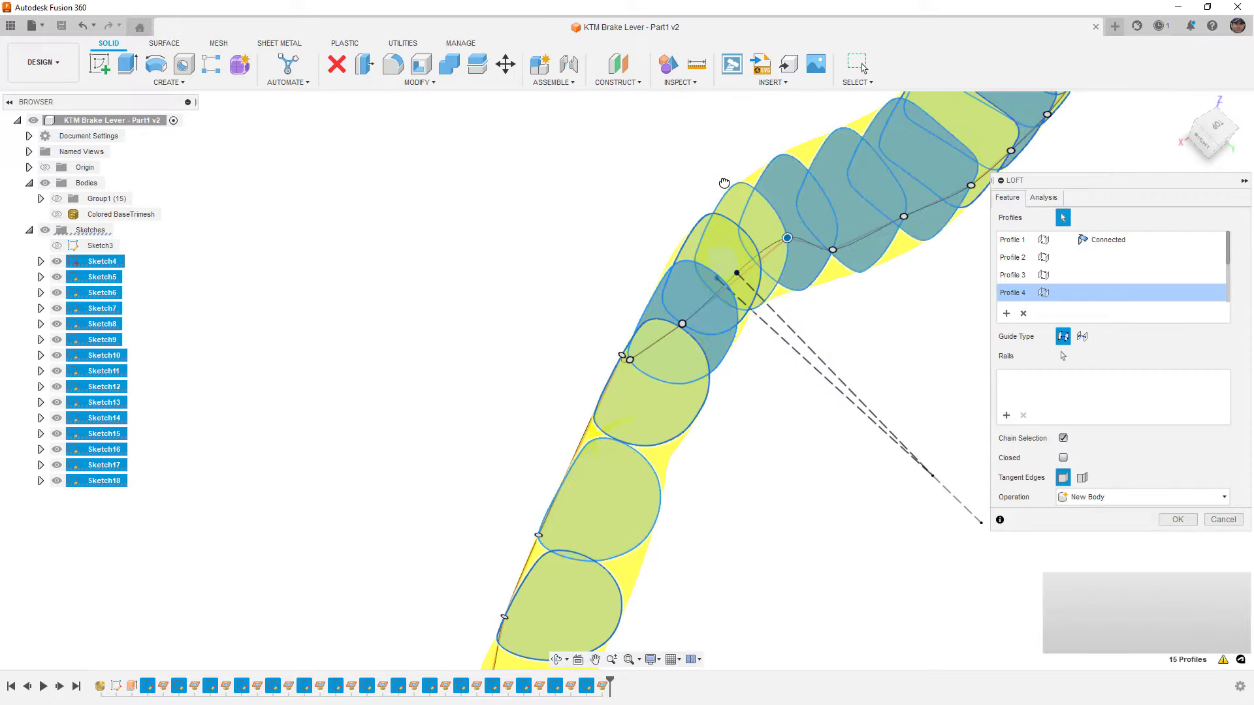
{"action": "middle_click_drag", "start_coordinate": [734, 172], "coordinate": [693, 327]}
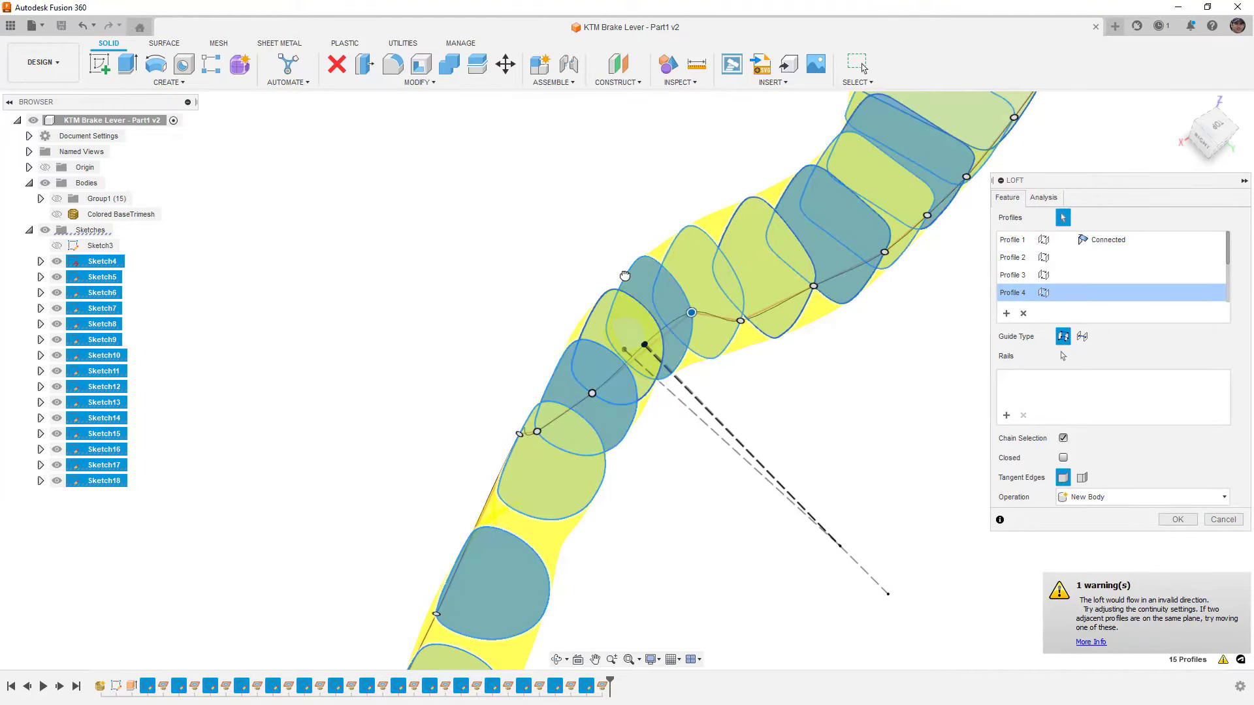
{"action": "left_click", "coordinate": [741, 321]}
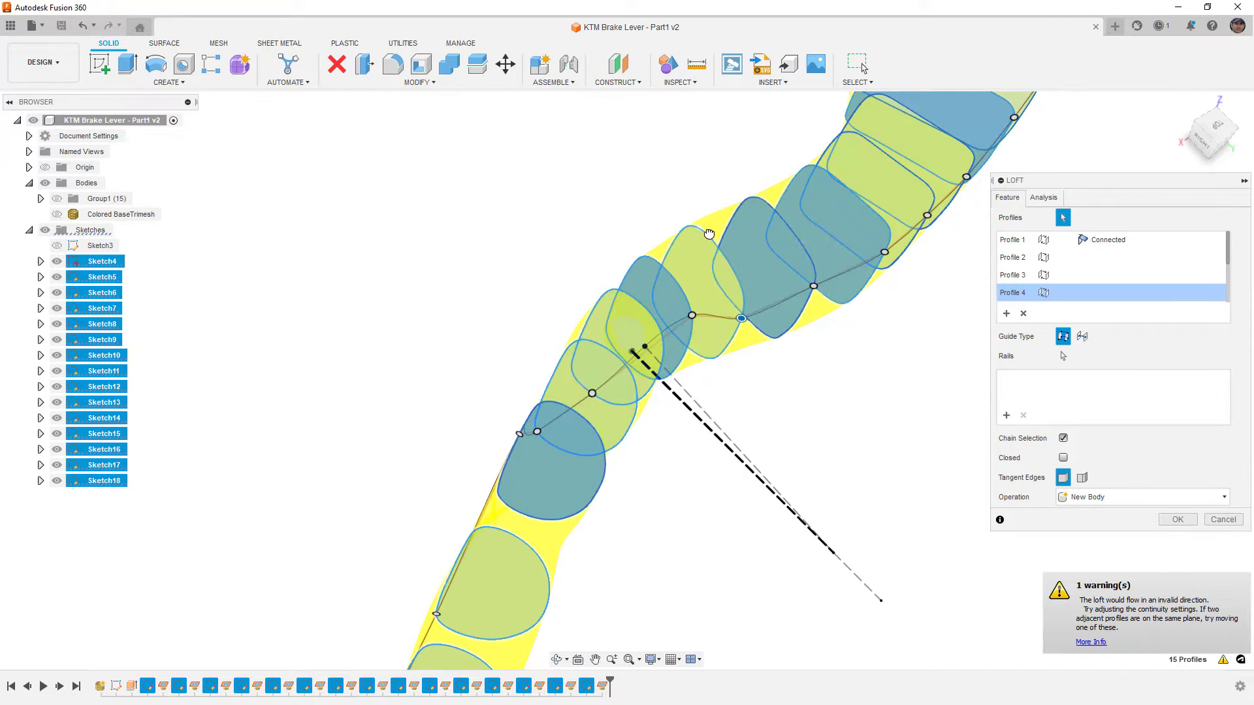
{"action": "middle_click_drag", "start_coordinate": [710, 237], "coordinate": [731, 369], "text": "shift"}
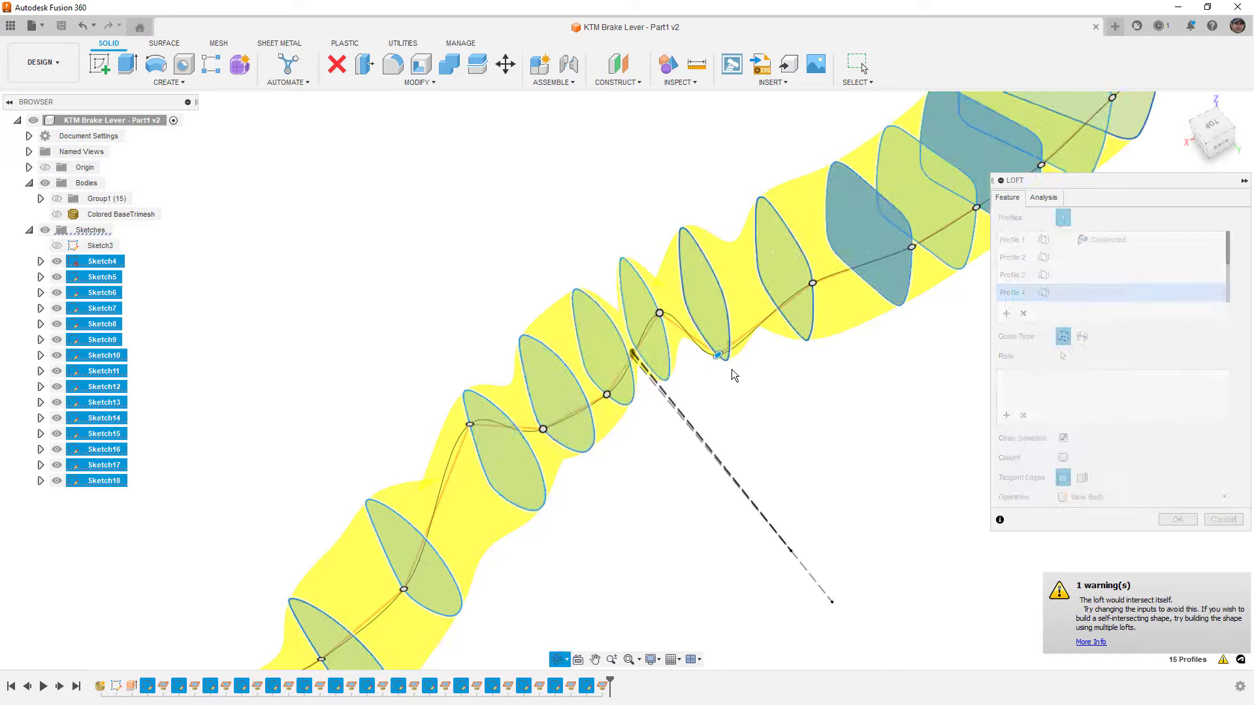
{"action": "scroll", "coordinate": [674, 353], "scroll_direction": "up", "scroll_amount": 2}
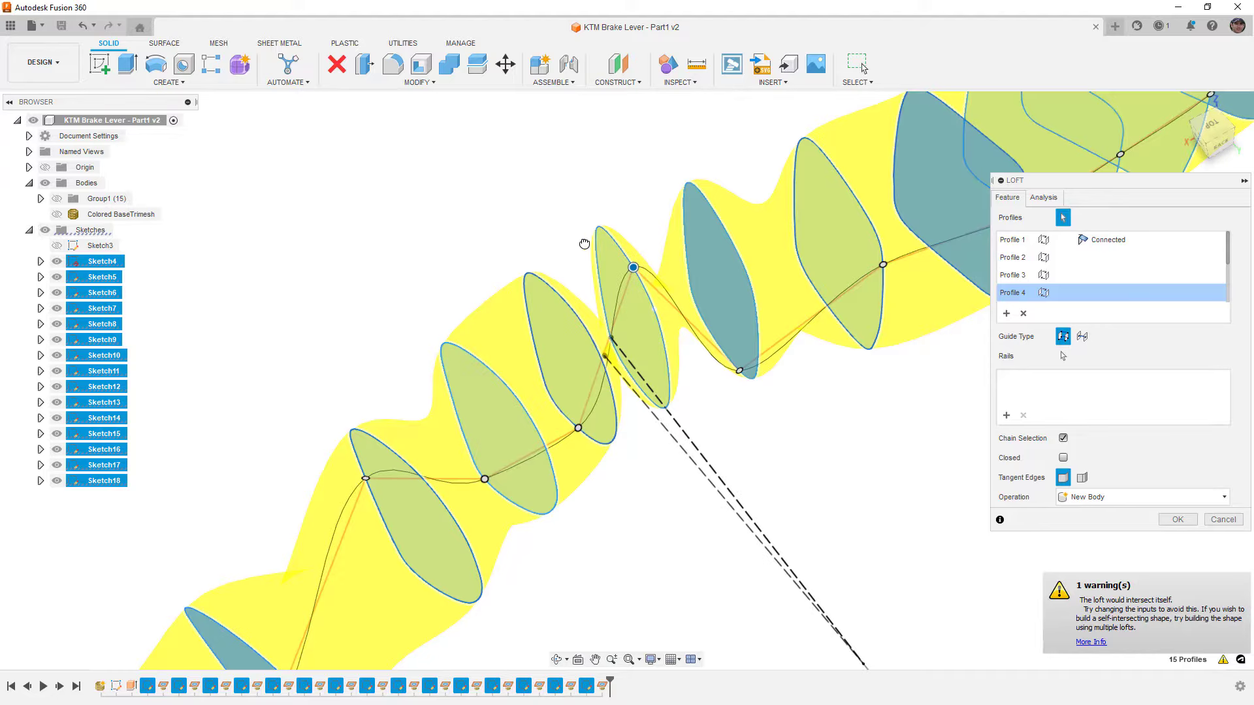
{"action": "middle_click_drag", "start_coordinate": [621, 288], "coordinate": [694, 310], "text": "shift"}
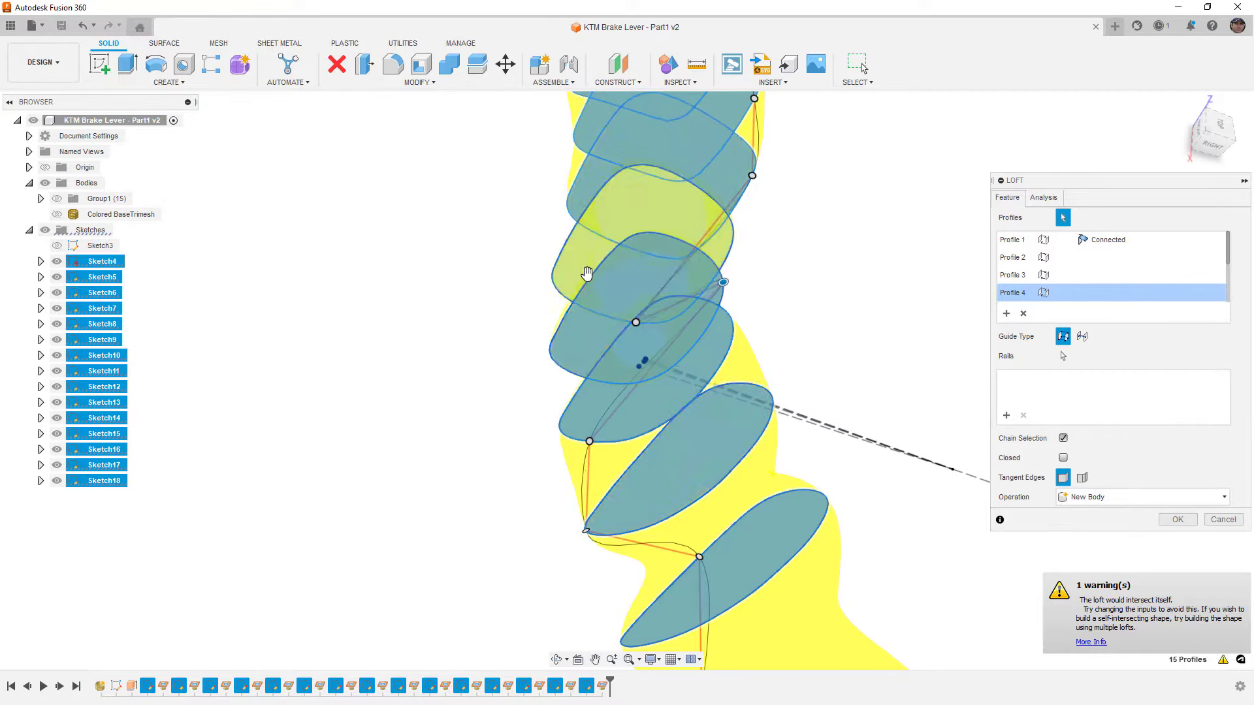
{"action": "middle_click_drag", "start_coordinate": [579, 280], "coordinate": [526, 291], "text": "shift"}
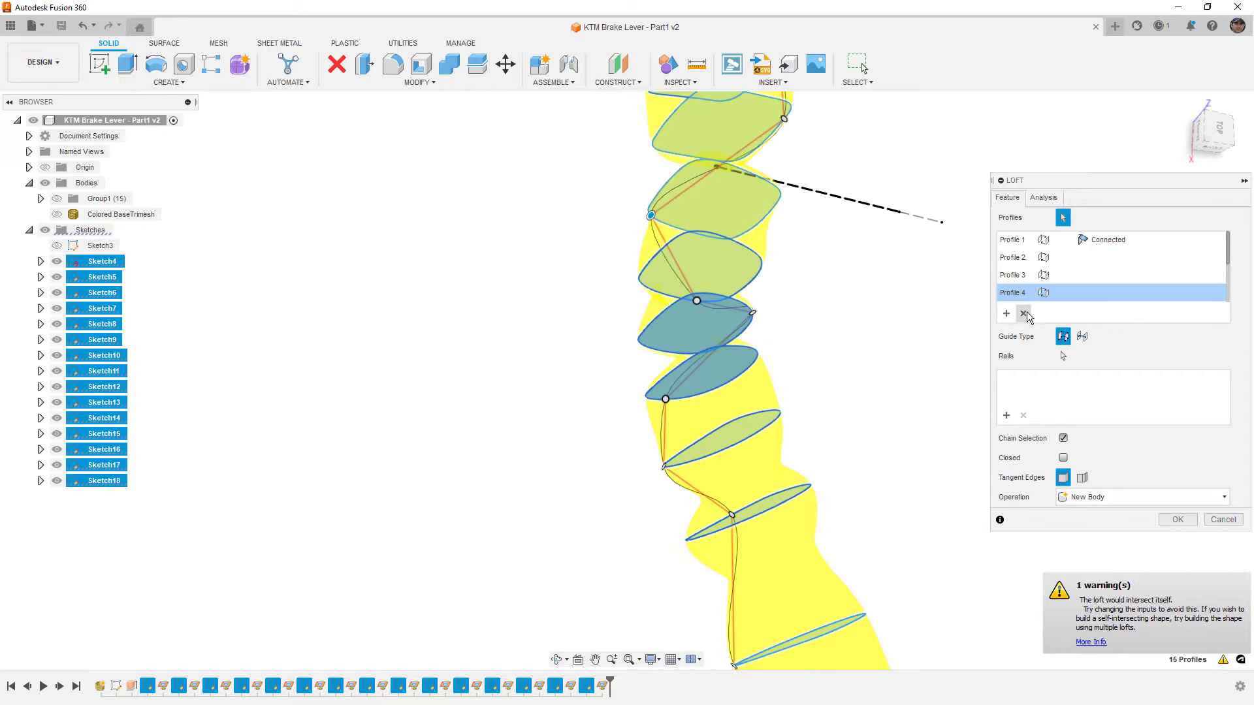
{"action": "middle_click_drag", "start_coordinate": [854, 295], "coordinate": [911, 308], "text": "shift"}
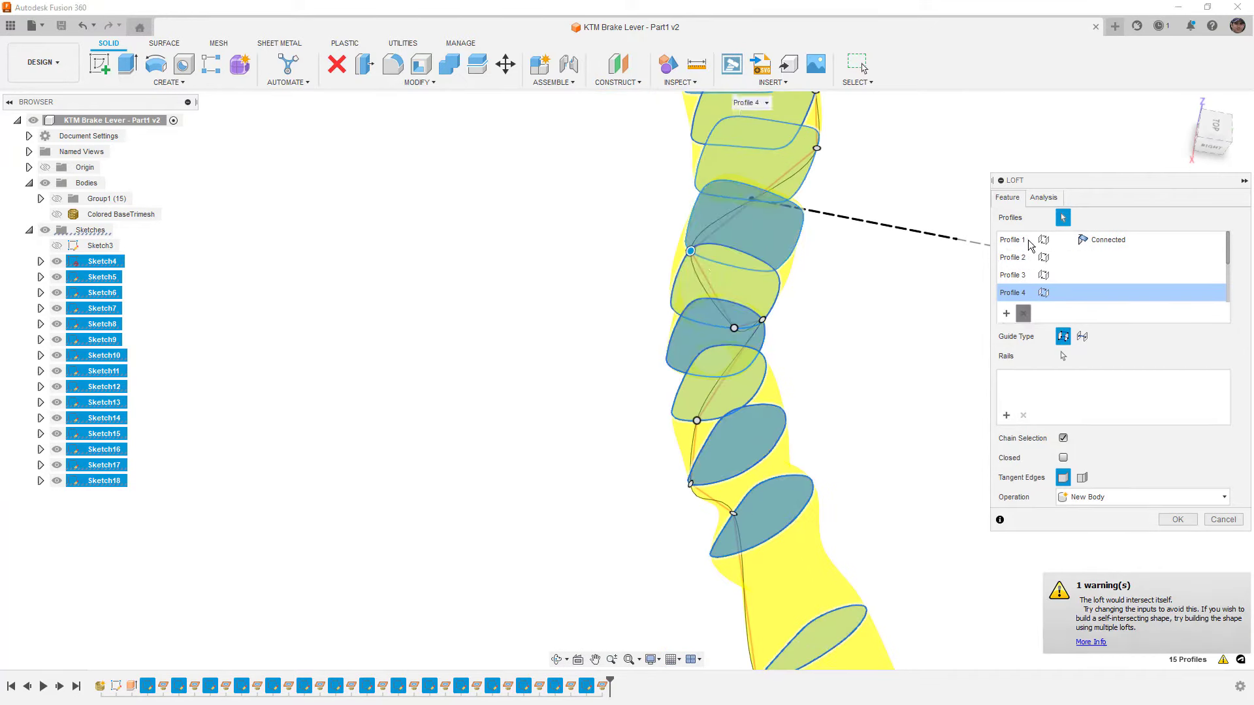
Remove the misaligned profile selection from the loft and re-add the profiles of Sketch16, Sketch17 and Sketch18 at the handle's wide end
{"action": "left_click", "coordinate": [1023, 314]}
{"action": "scroll", "coordinate": [840, 304], "scroll_direction": "down", "scroll_amount": 3}
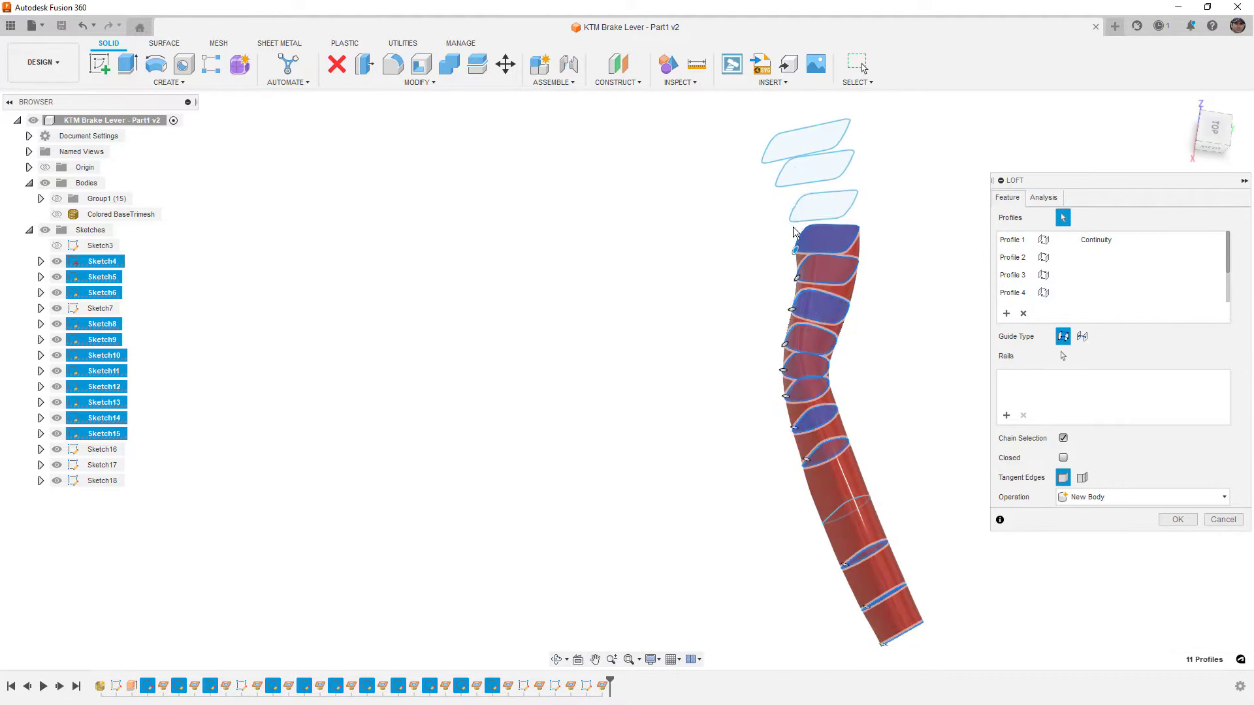
{"action": "left_click", "coordinate": [792, 189]}
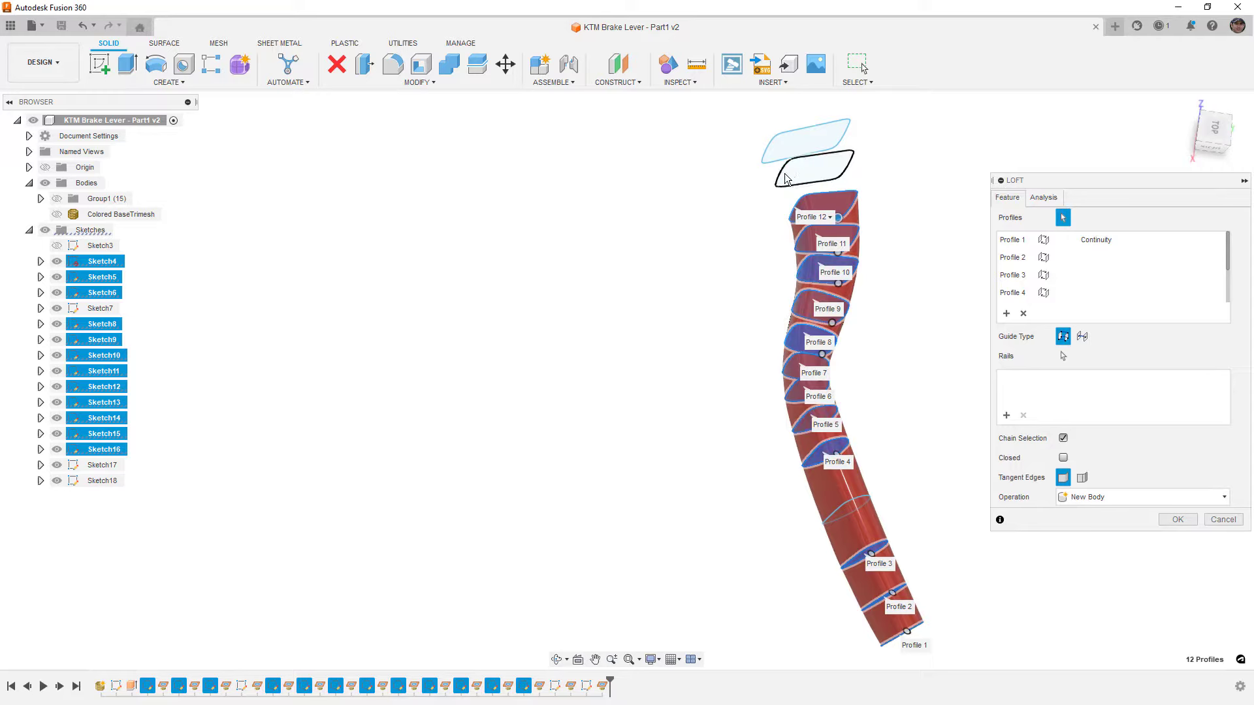
{"action": "left_click", "coordinate": [777, 157]}
{"action": "left_click", "coordinate": [803, 137]}
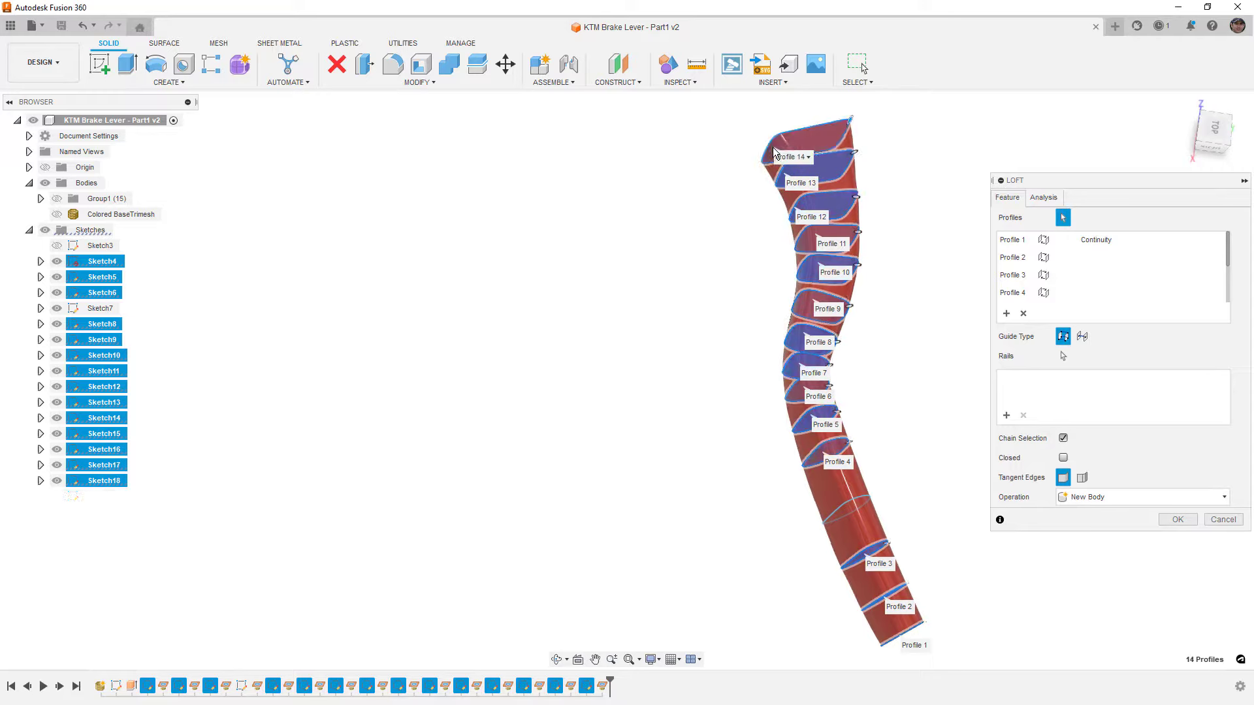
Add the skipped Sketch7 profile to the loft and reorder it from Profile 15 to Profile 4
{"action": "mouse_move", "coordinate": [814, 118]}
{"action": "middle_mouse_down", "text": "shift"}
{"action": "mouse_move", "coordinate": [873, 146]}
{"action": "mouse_move", "coordinate": [844, 112]}
{"action": "mouse_move", "coordinate": [775, 112]}
{"action": "mouse_move", "coordinate": [803, 124]}
{"action": "middle_mouse_up", "text": "shift"}
{"action": "left_click", "coordinate": [690, 401]}
{"action": "left_click", "coordinate": [691, 405]}
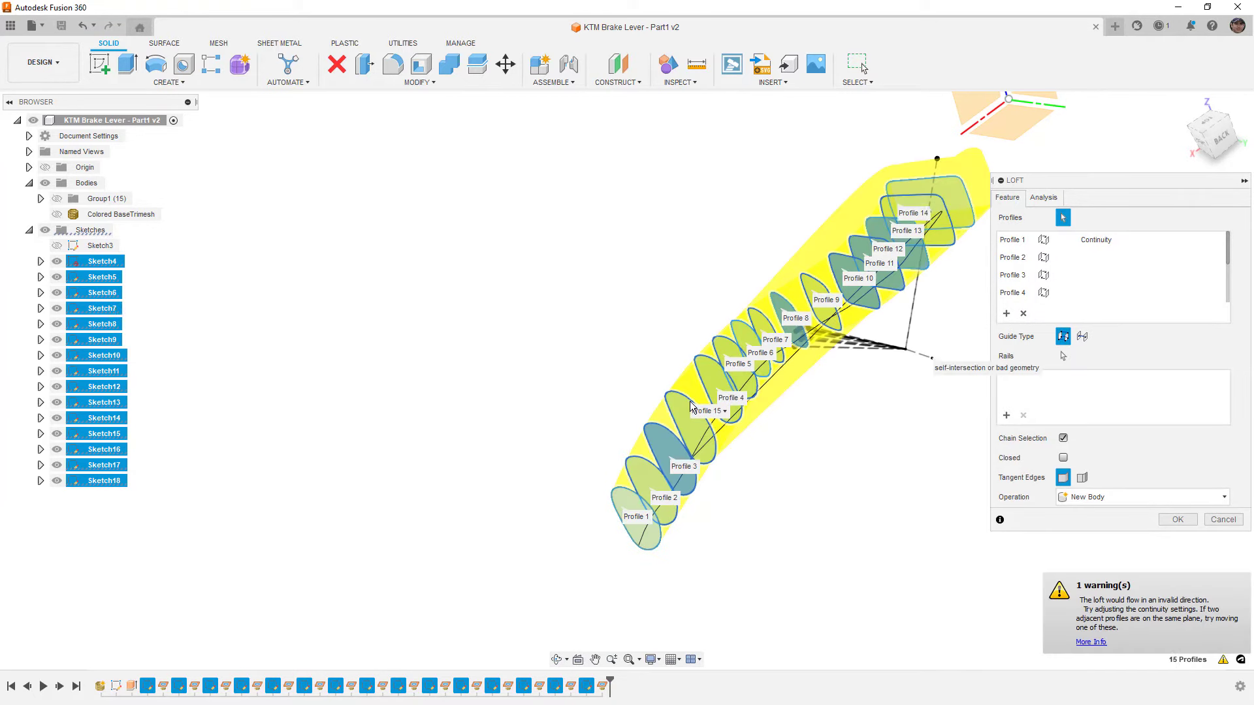
{"action": "scroll", "coordinate": [1125, 269], "scroll_direction": "down", "scroll_amount": 2}
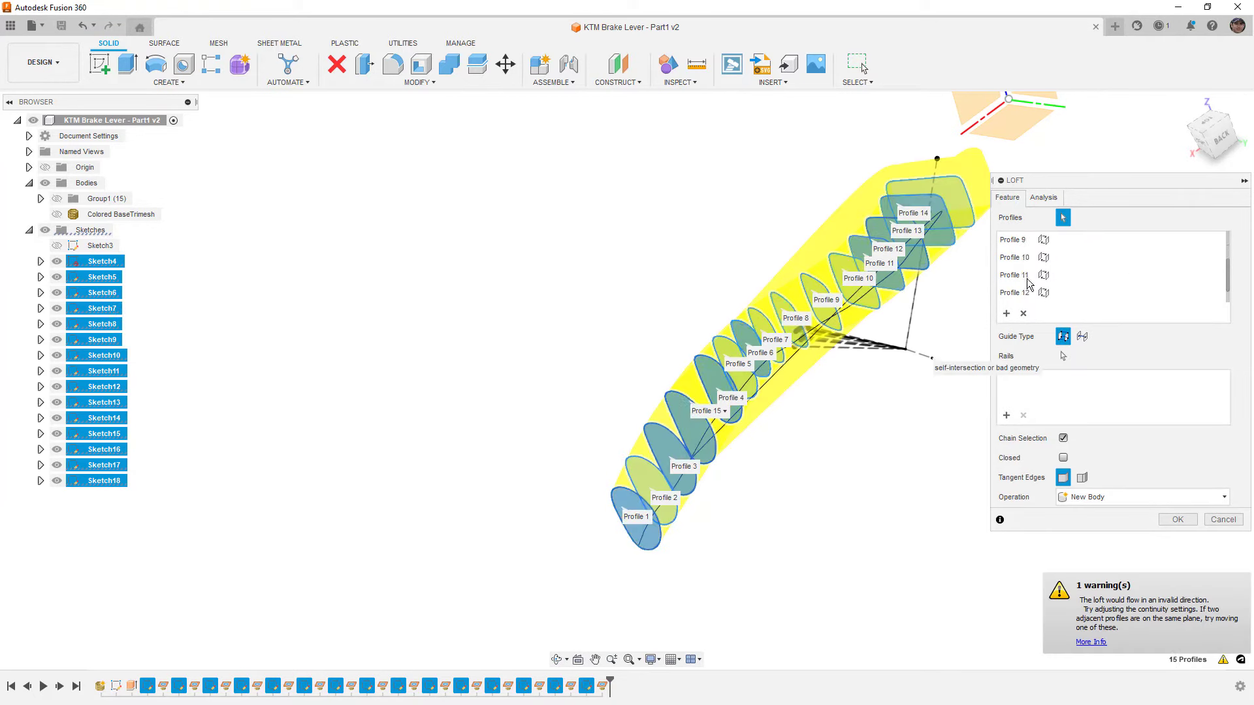
{"action": "scroll", "coordinate": [1029, 282], "scroll_direction": "down", "scroll_amount": 2}
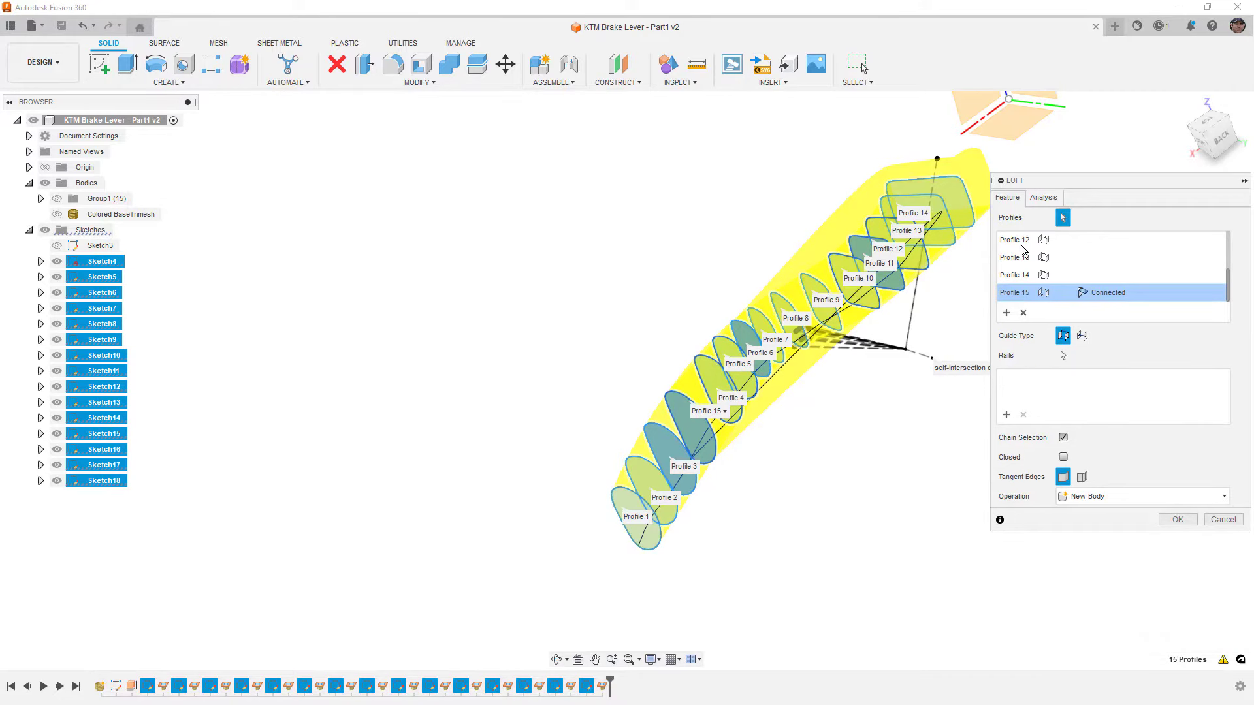
{"action": "left_click", "coordinate": [1053, 293]}
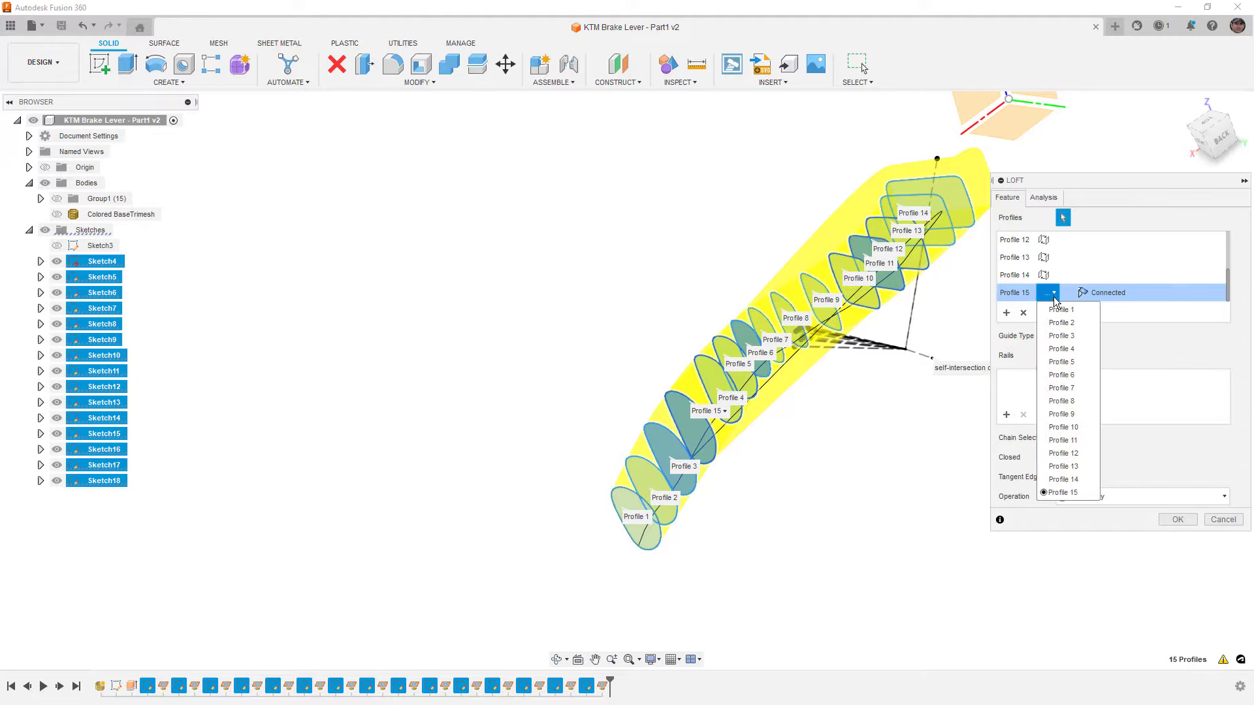
{"action": "left_click", "coordinate": [1072, 343]}
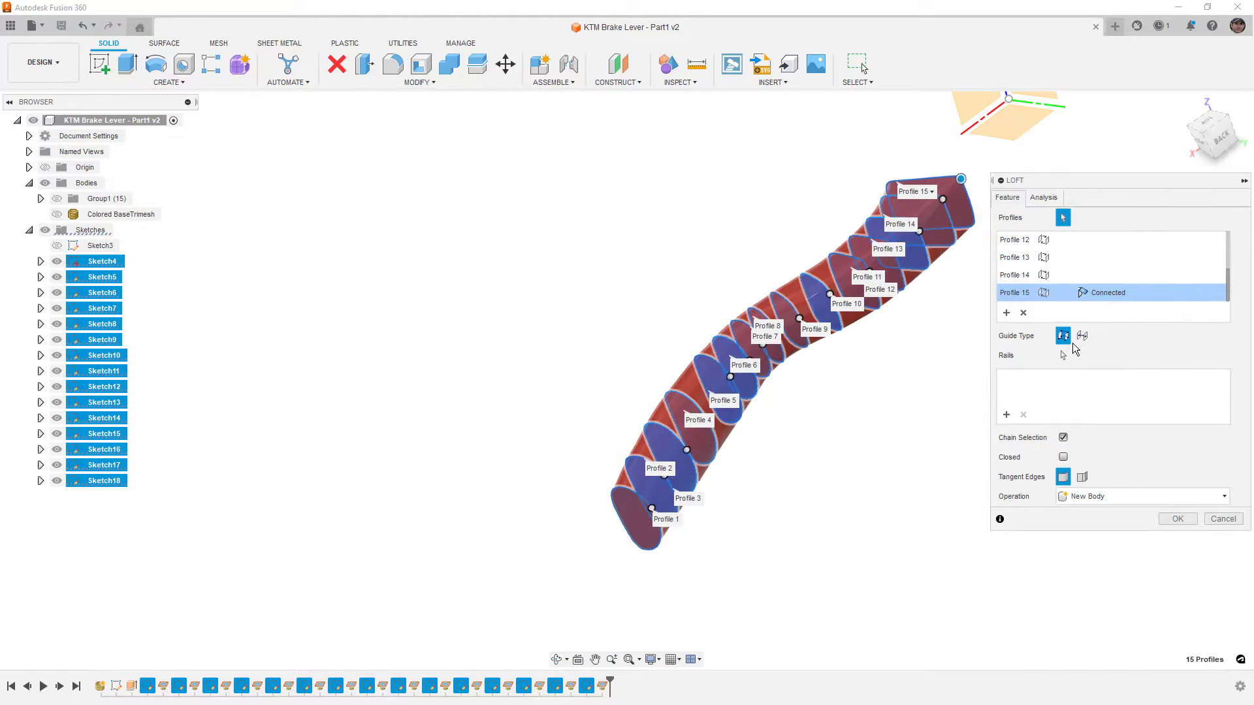
Line up the loft alignment points of Profile 5, Profile 8 and Profile 9 with the neighbouring points along the handle's side
{"action": "middle_click_drag", "start_coordinate": [900, 399], "coordinate": [705, 414], "text": "shift"}
{"action": "scroll", "coordinate": [833, 423], "scroll_direction": "up", "scroll_amount": 2}
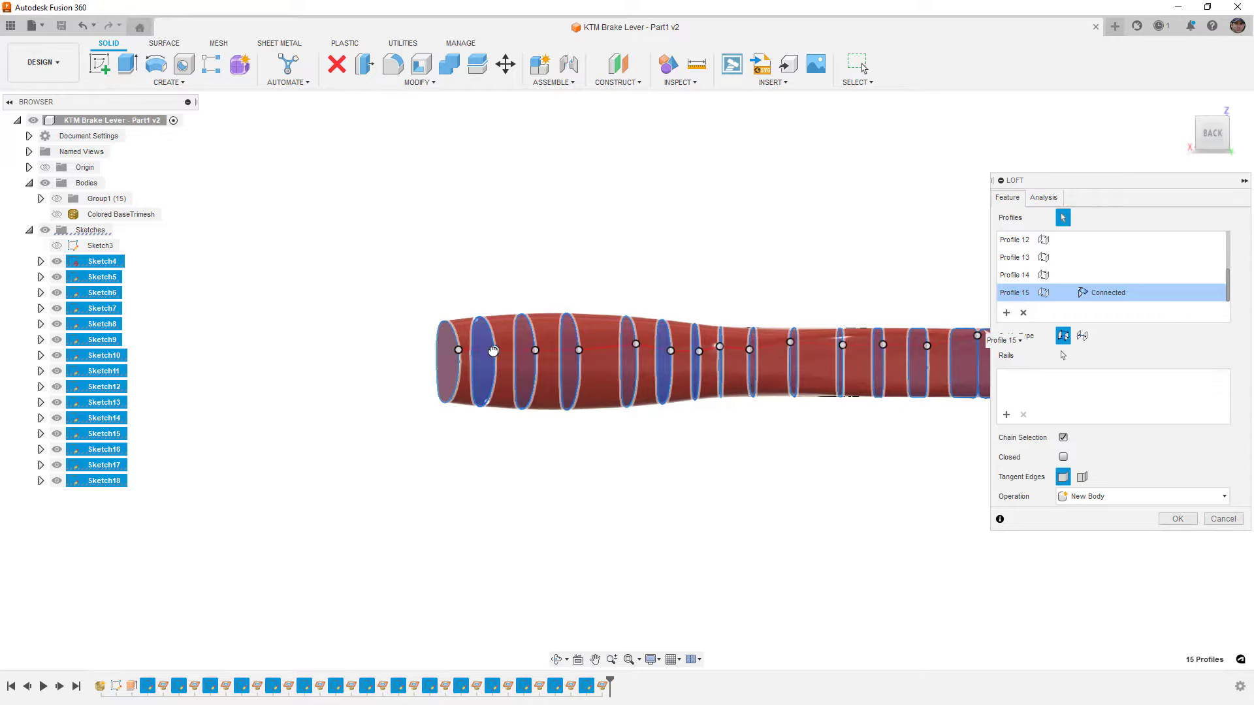
{"action": "scroll", "coordinate": [632, 348], "scroll_direction": "up", "scroll_amount": 5}
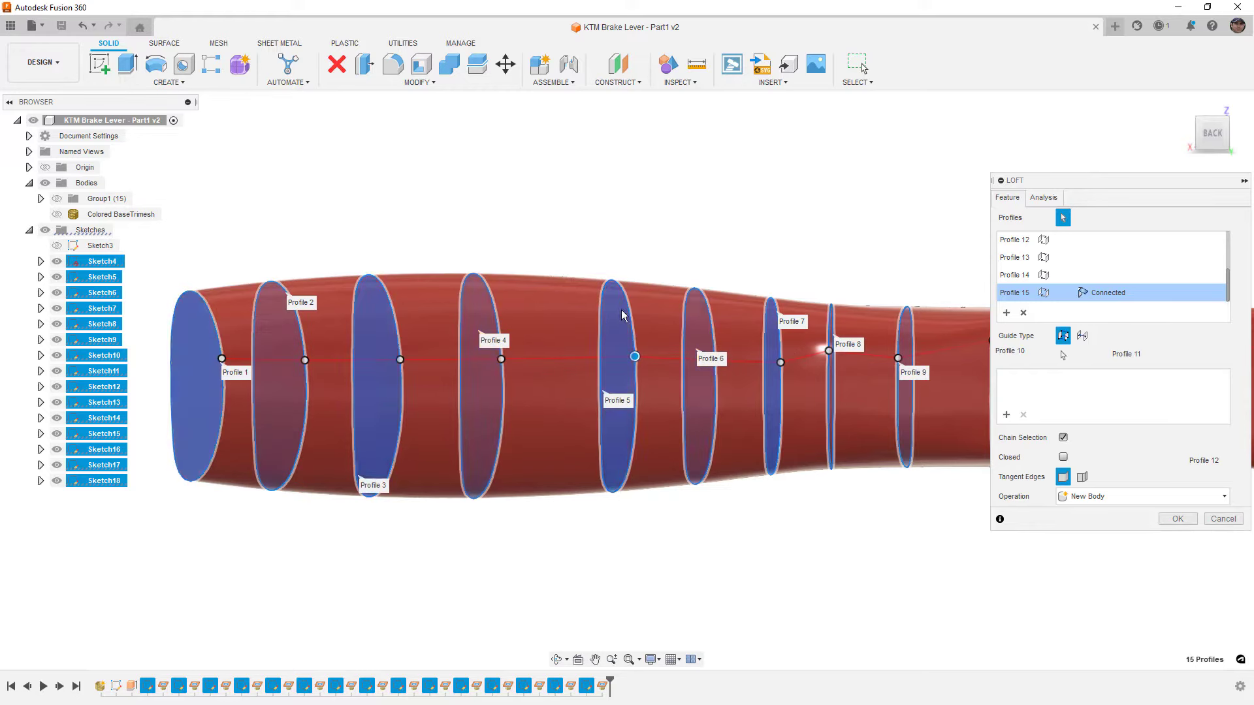
{"action": "left_click", "coordinate": [829, 358]}
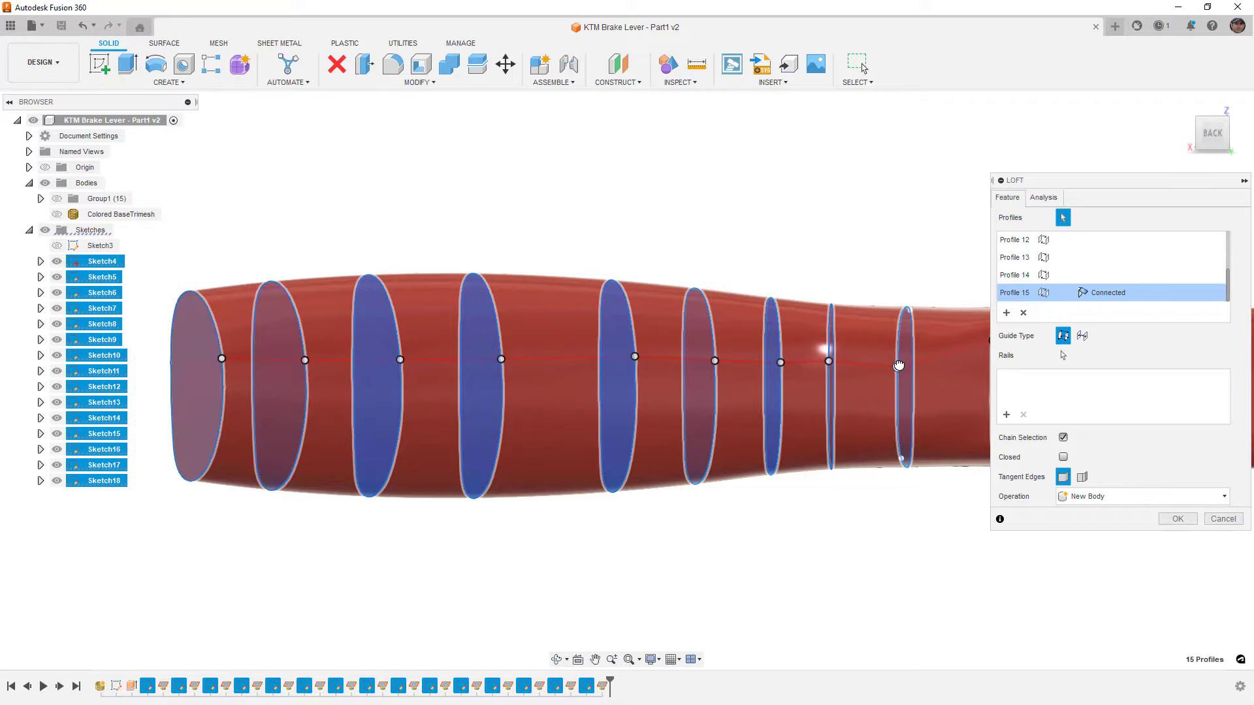
Shift the alignment points of Profile 10, Profile 11 and Profile 12 to the mid-height line of the handle
{"action": "middle_click_drag", "start_coordinate": [895, 379], "coordinate": [554, 402]}
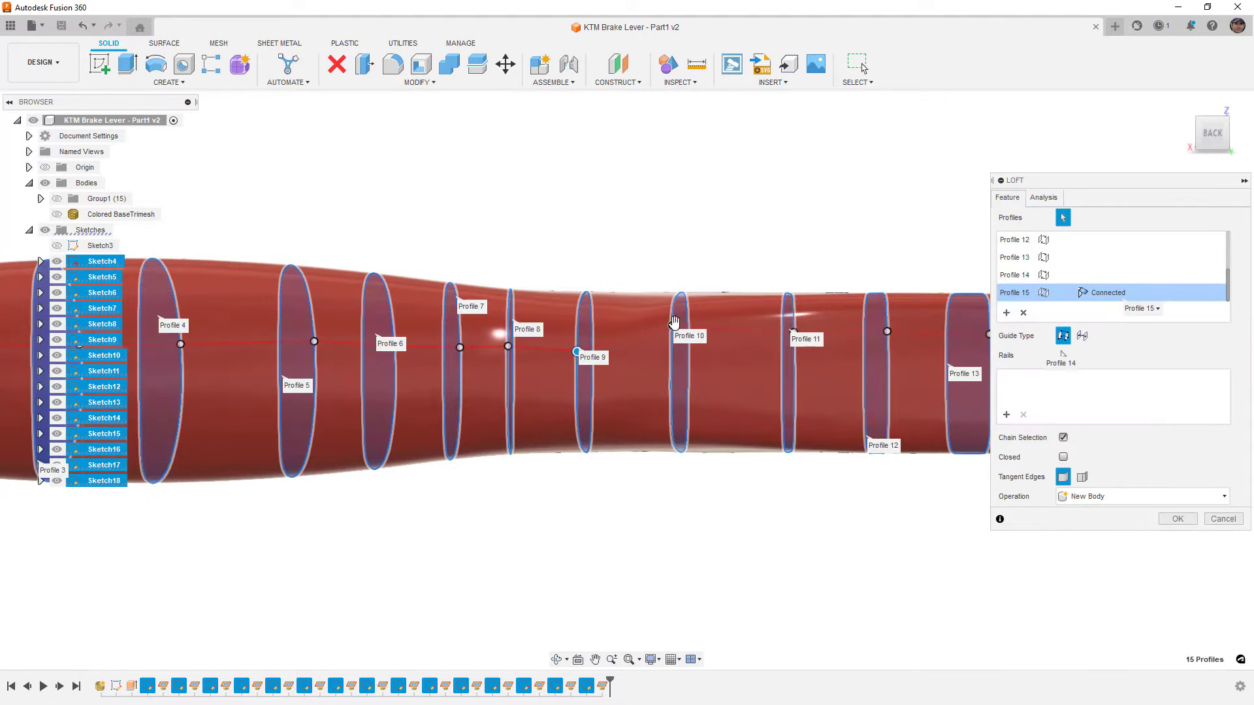
{"action": "left_click", "coordinate": [672, 337]}
{"action": "left_click_drag", "start_coordinate": [675, 339], "coordinate": [671, 351]}
{"action": "left_click_drag", "start_coordinate": [793, 334], "coordinate": [793, 353]}
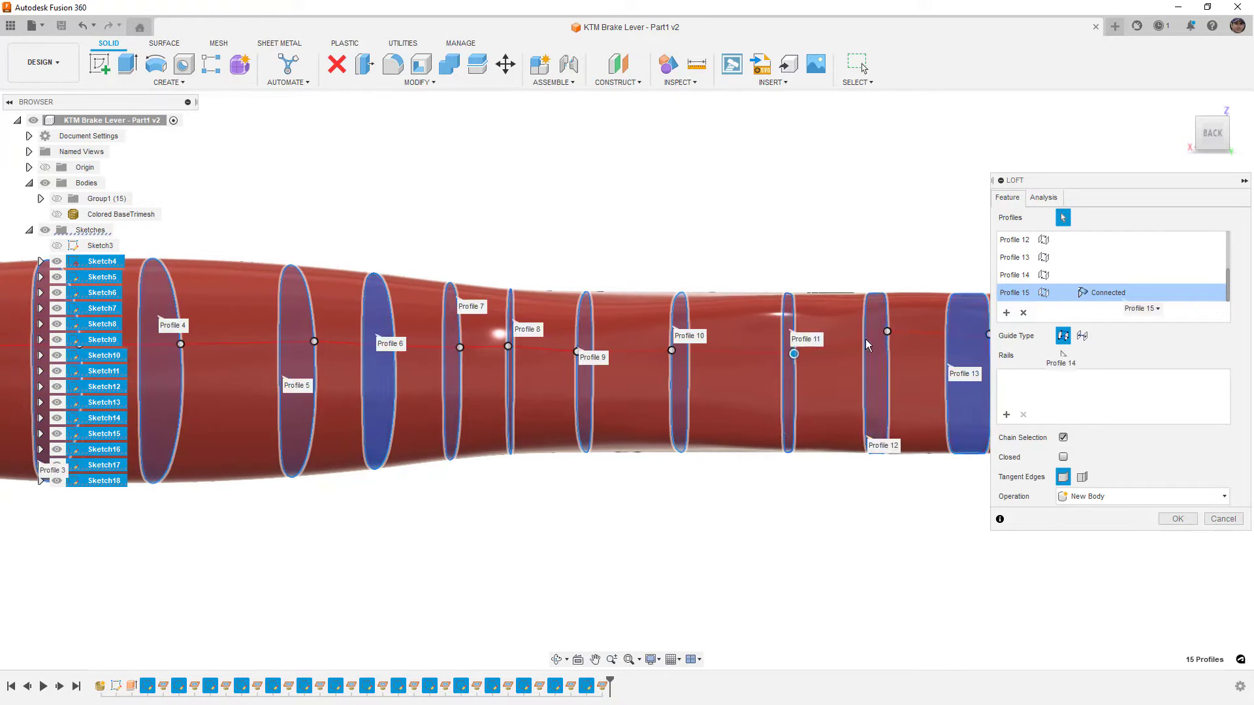
{"action": "left_click_drag", "start_coordinate": [887, 331], "coordinate": [887, 353]}
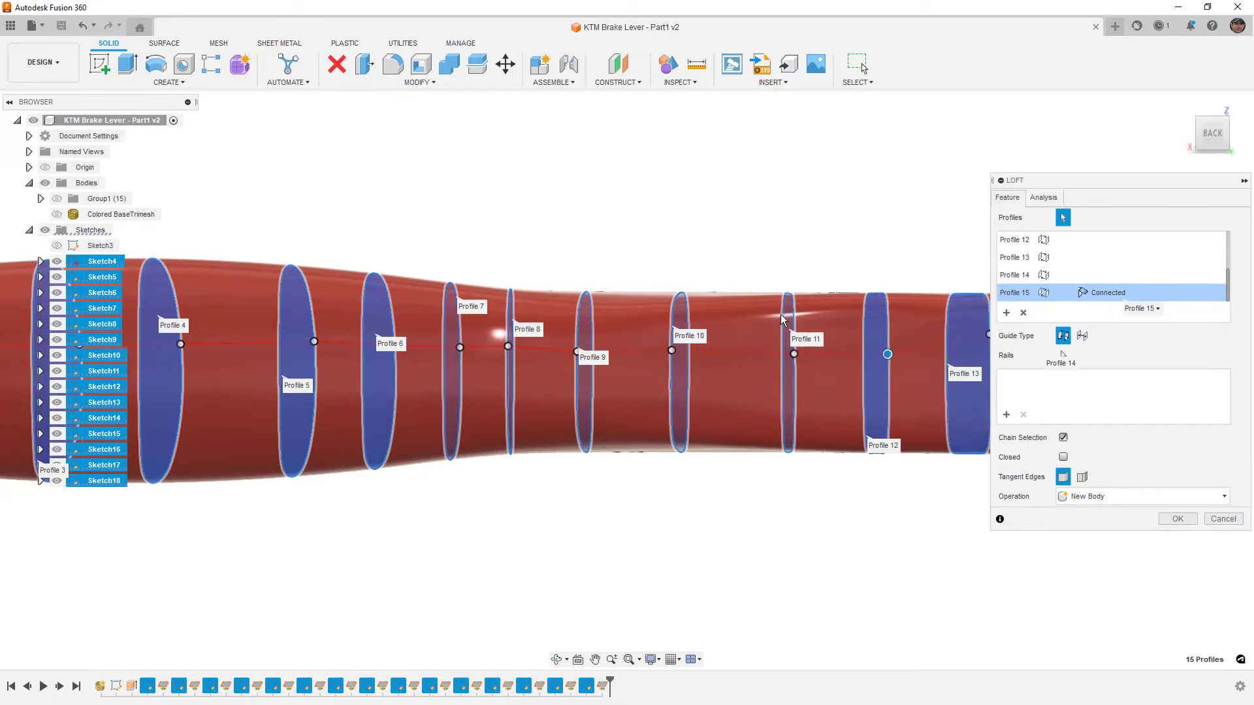
Shift the alignment points of Profile 13, Profile 14 and Profile 15 to the mid-height line at the wide end
{"action": "middle_click_drag", "start_coordinate": [852, 328], "coordinate": [660, 323]}
{"action": "left_click_drag", "start_coordinate": [803, 333], "coordinate": [804, 347]}
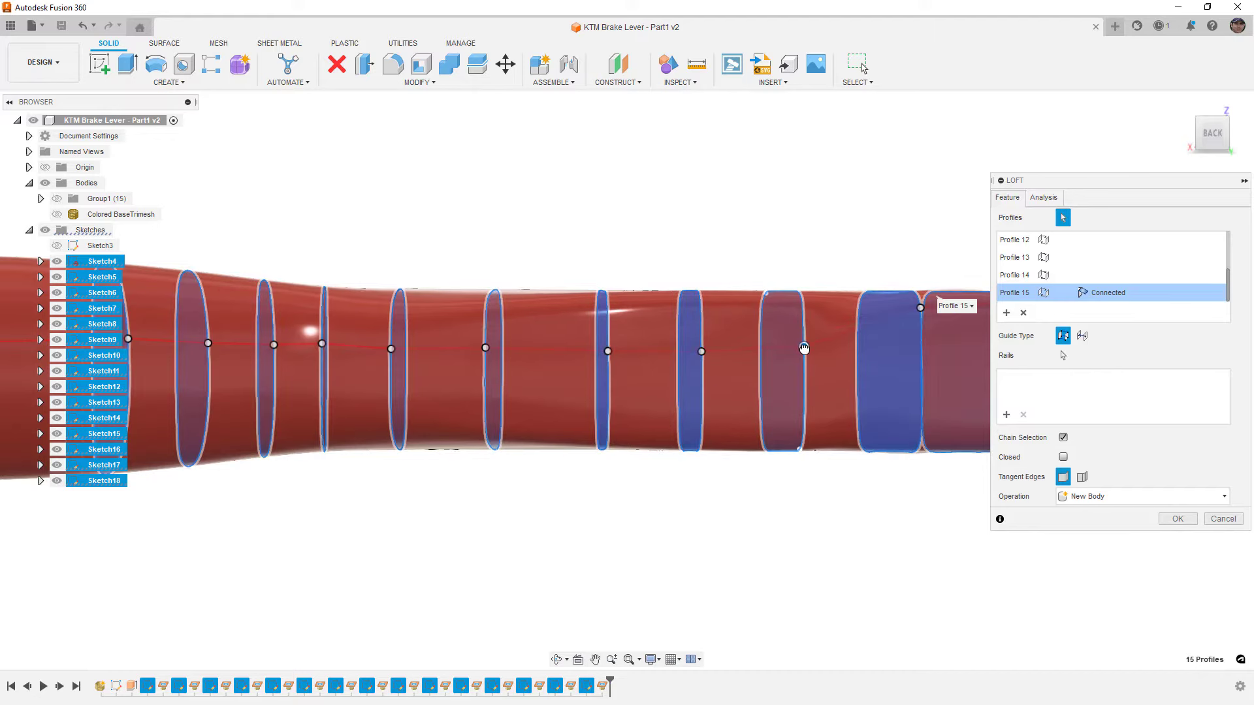
{"action": "middle_click_drag", "start_coordinate": [804, 347], "coordinate": [768, 315]}
{"action": "left_click_drag", "start_coordinate": [776, 330], "coordinate": [779, 336]}
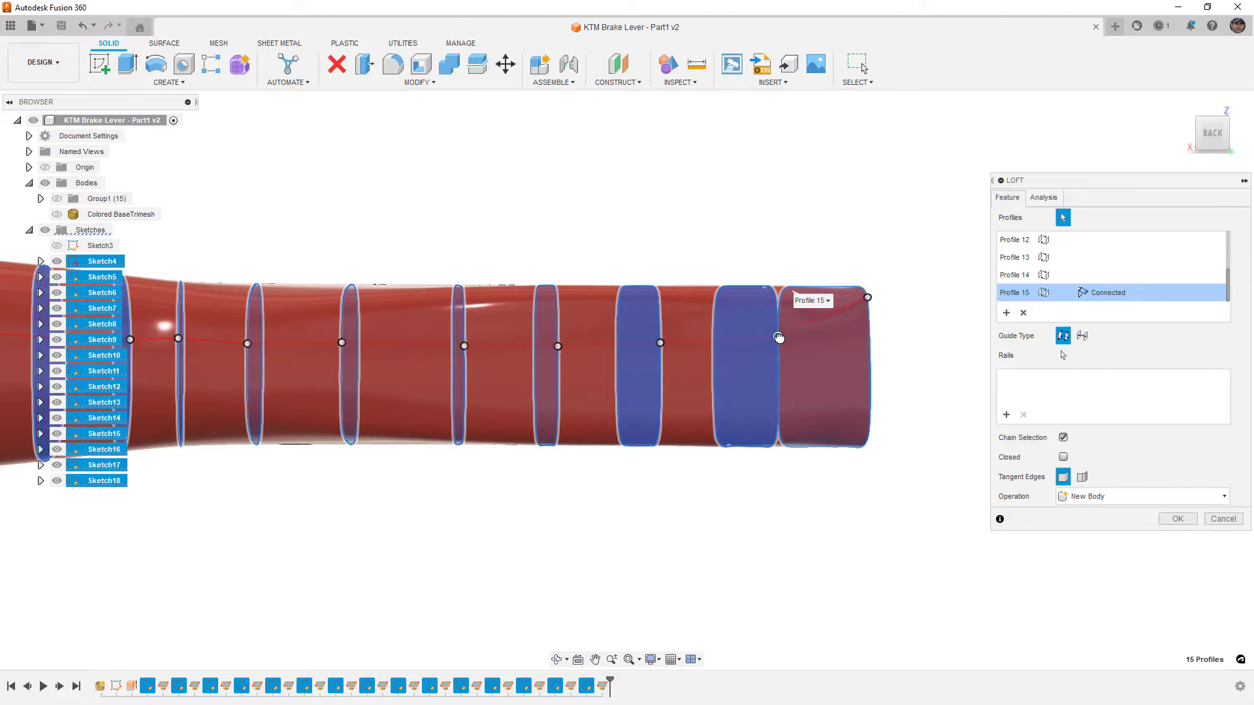
{"action": "left_click_drag", "start_coordinate": [867, 298], "coordinate": [874, 336]}
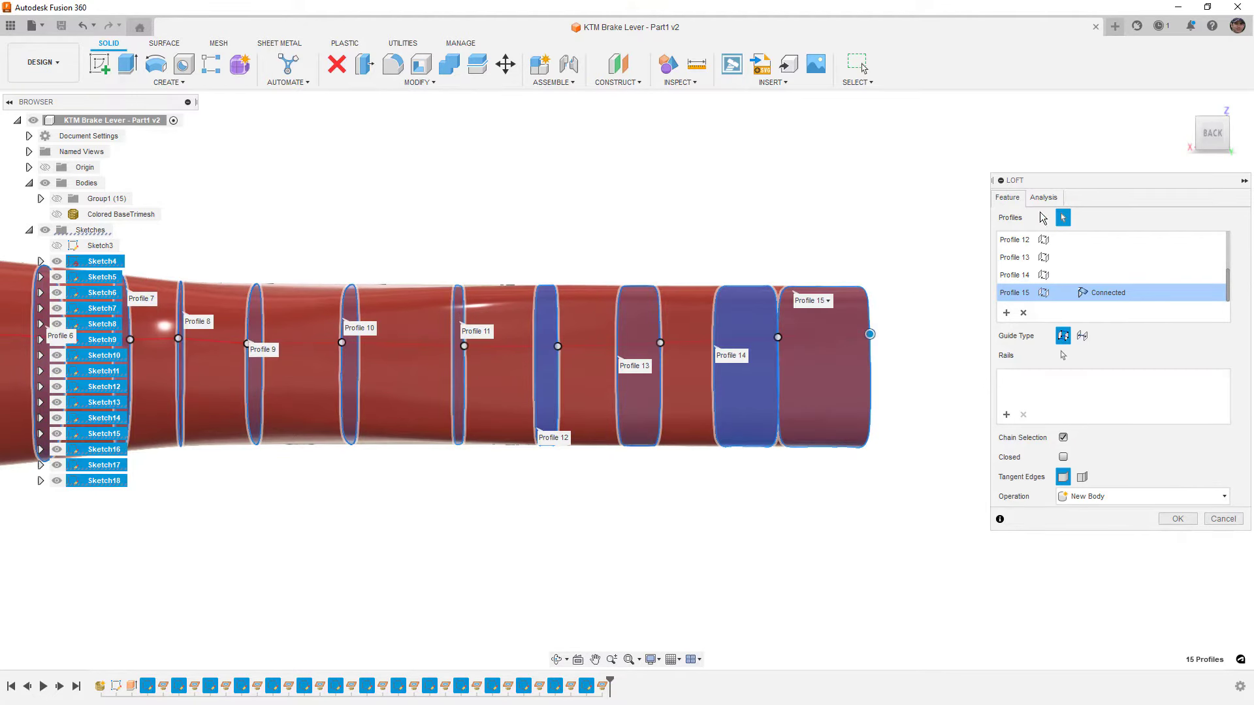
Preview the loft with zebra stripes, switch to the isocurve display with 15 isocurves and examine the flow at the wide end
{"action": "left_click", "coordinate": [1043, 197]}
{"action": "left_click", "coordinate": [1079, 217]}
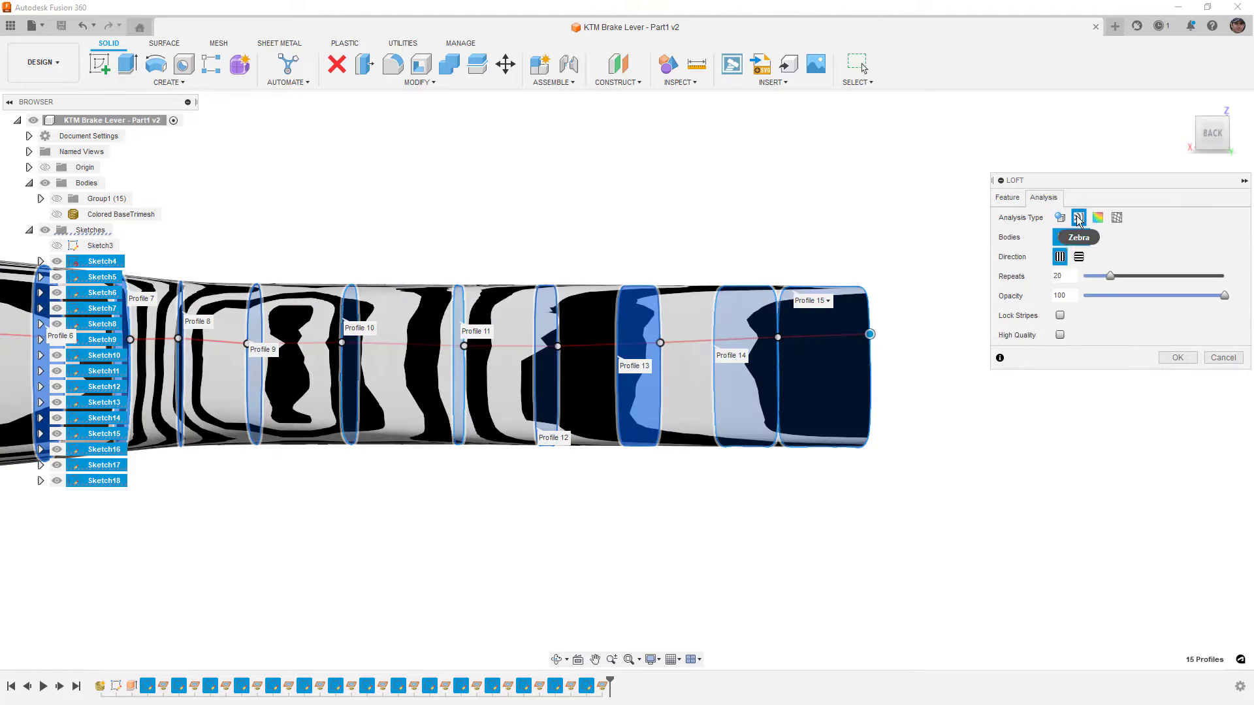
{"action": "left_click", "coordinate": [1116, 217]}
{"action": "middle_click_drag", "start_coordinate": [953, 237], "coordinate": [940, 272], "text": "shift"}
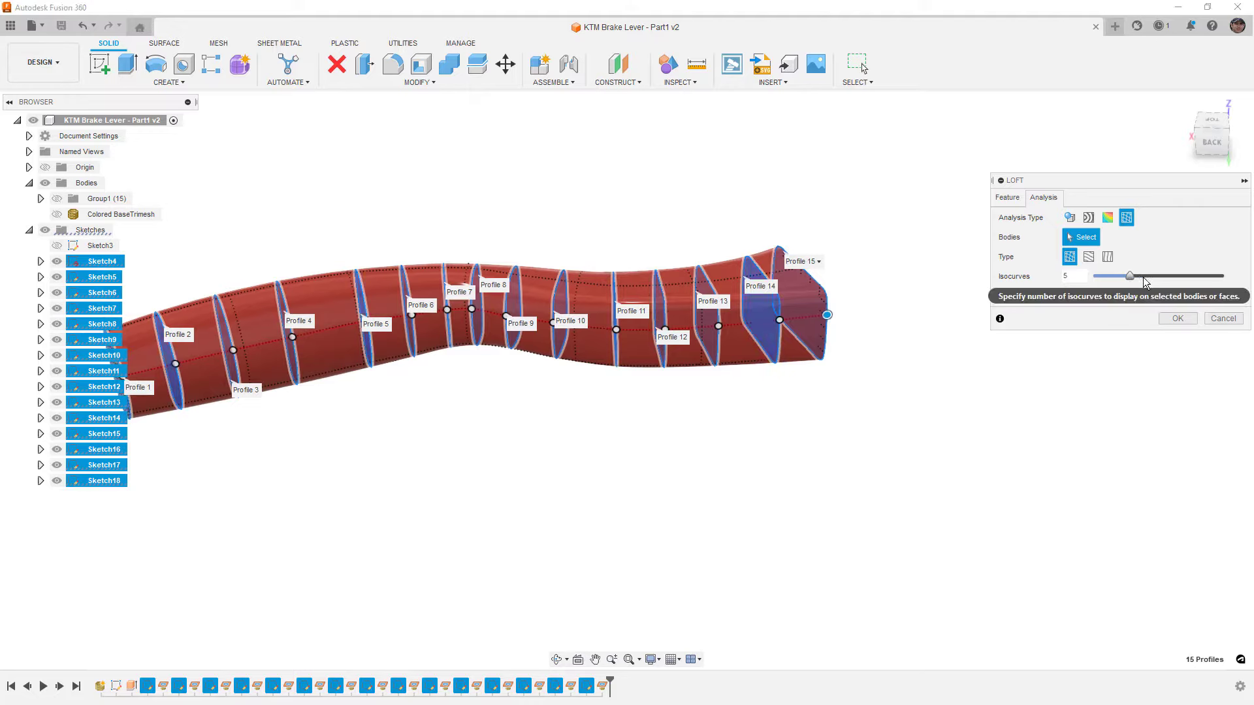
{"action": "left_click_drag", "start_coordinate": [1193, 274], "coordinate": [1194, 274]}
{"action": "scroll", "coordinate": [773, 295], "scroll_direction": "up", "scroll_amount": 3}
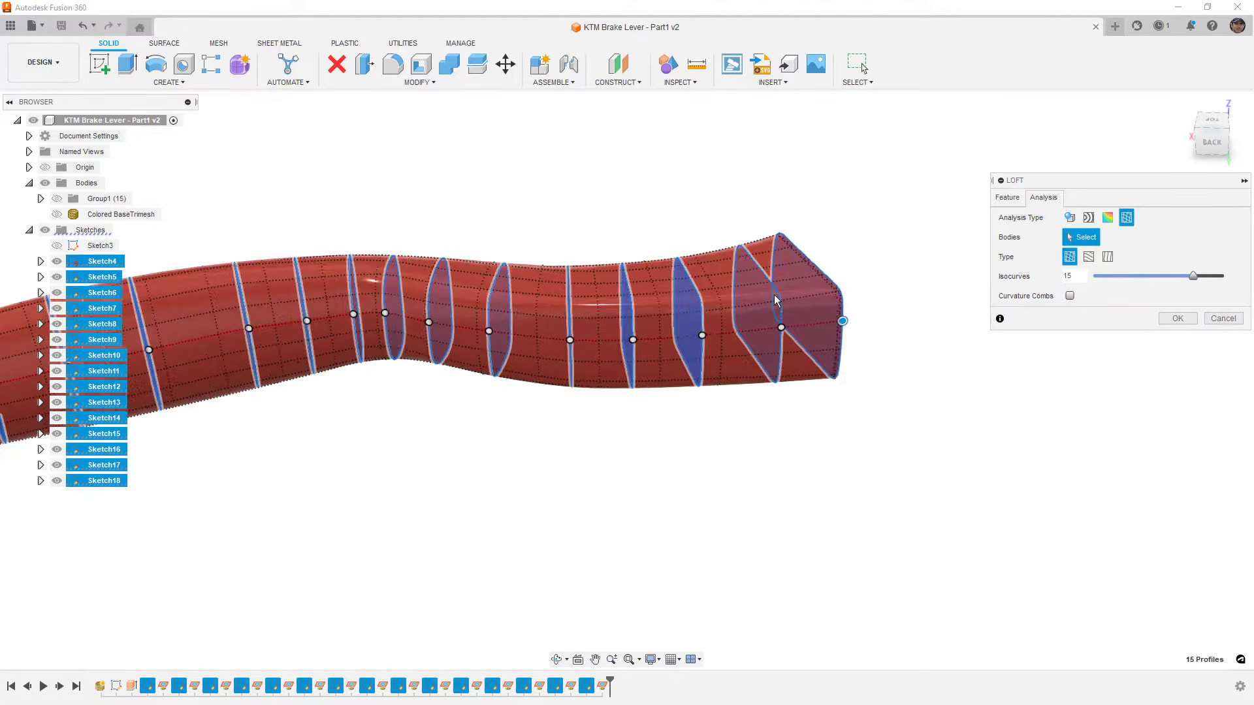
{"action": "middle_click_drag", "start_coordinate": [748, 396], "coordinate": [822, 308], "text": "shift"}
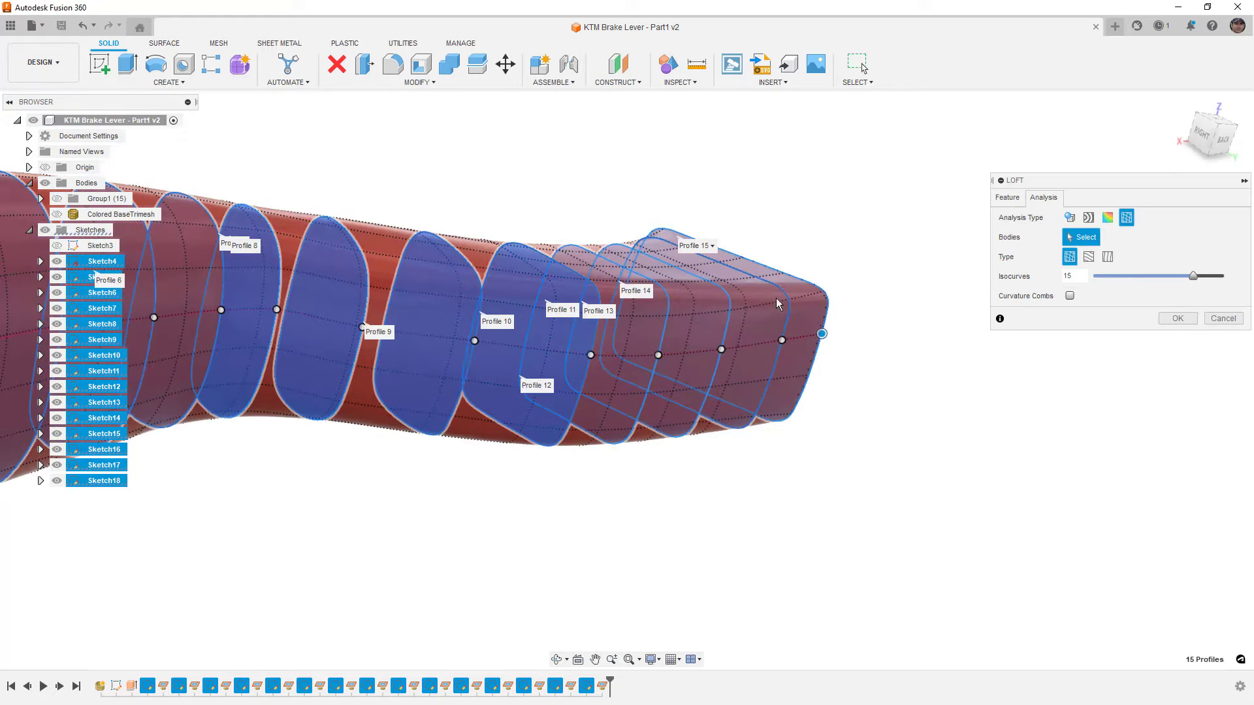
{"action": "scroll", "coordinate": [822, 297], "scroll_direction": "up", "scroll_amount": 3}
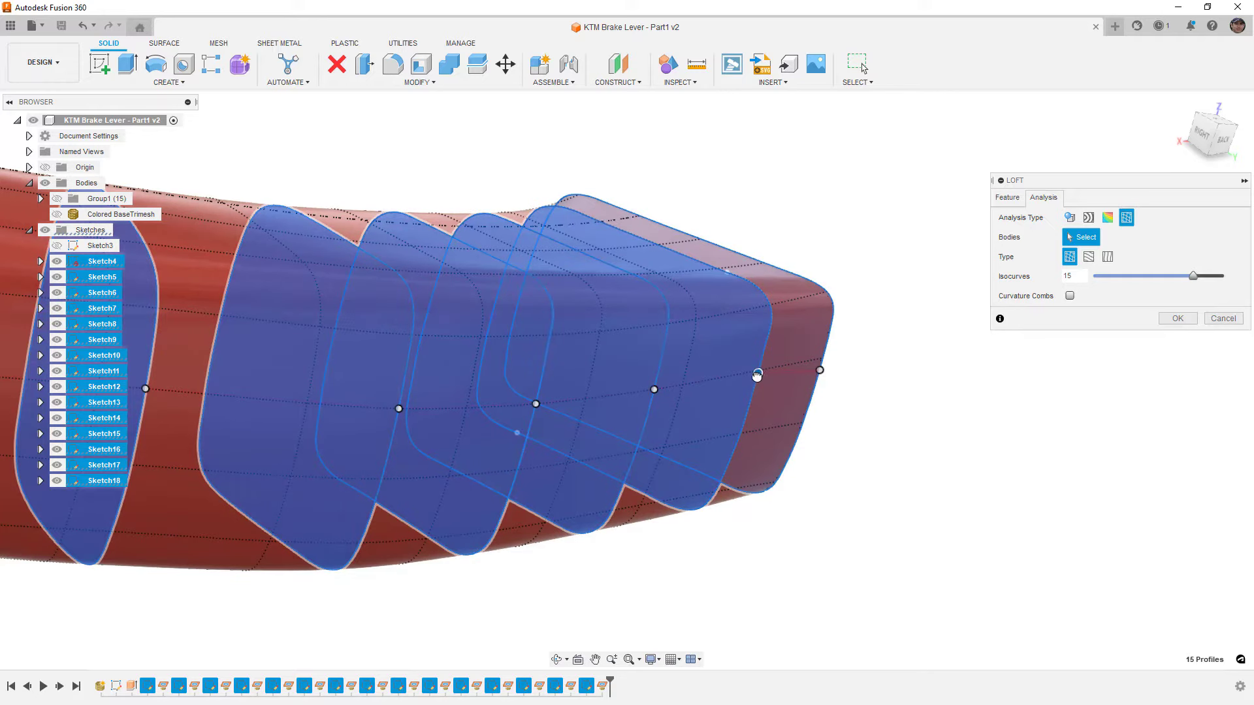
{"action": "middle_click_drag", "start_coordinate": [757, 378], "coordinate": [869, 297], "text": "shift"}
Turn off the loft's analysis display and create the loft as a new body
{"action": "left_click", "coordinate": [1088, 218]}
{"action": "left_click", "coordinate": [1059, 218]}
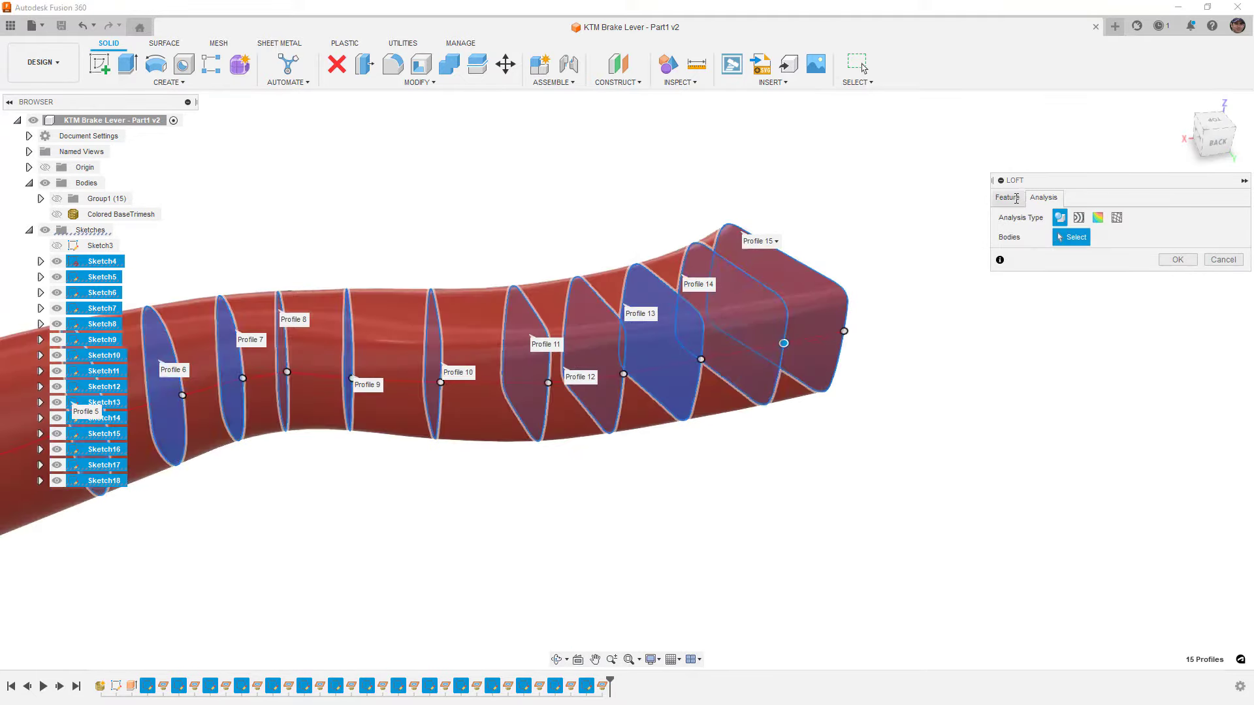
{"action": "left_click", "coordinate": [1006, 197]}
{"action": "mouse_move", "coordinate": [795, 361]}
{"action": "middle_mouse_down", "text": "shift"}
{"action": "mouse_move", "coordinate": [810, 357]}
{"action": "mouse_move", "coordinate": [804, 378]}
{"action": "middle_mouse_up", "text": "shift"}
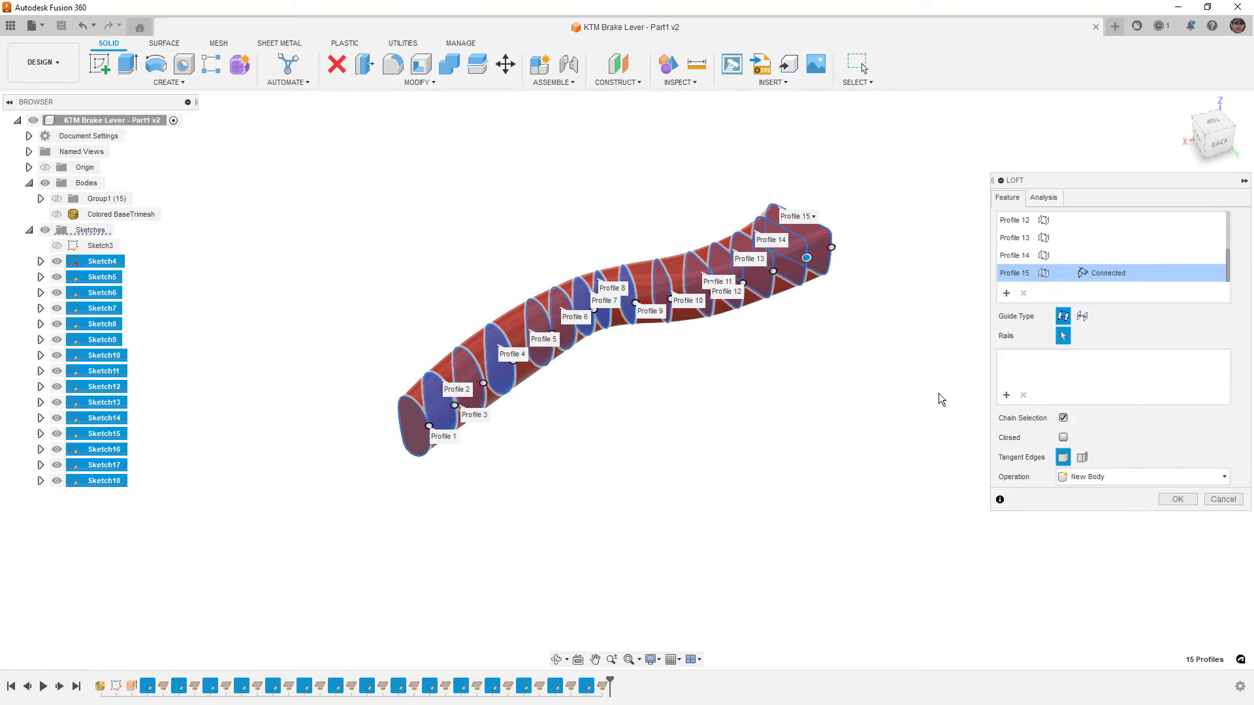
{"action": "left_click", "coordinate": [1175, 499]}
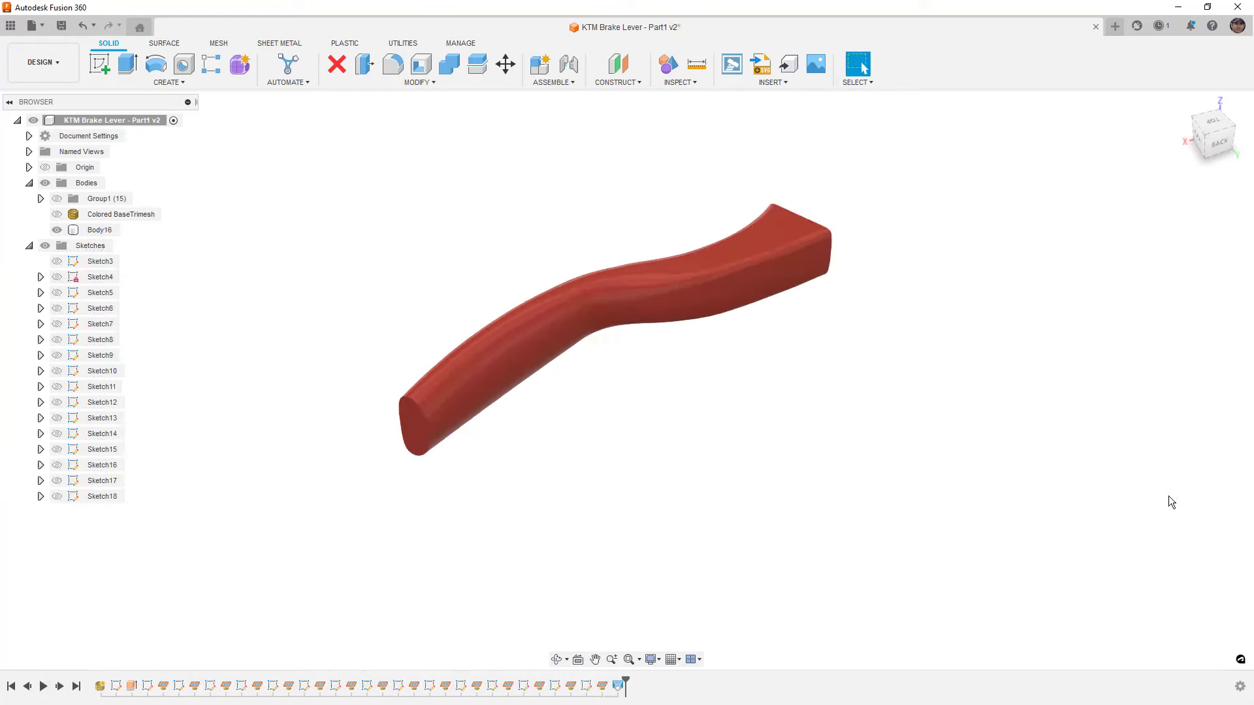
Show the Colored BaseTrimesh scan to compare it with the lofted body from several angles, and hide the scan again
{"action": "middle_click_drag", "start_coordinate": [709, 364], "coordinate": [318, 258], "text": "shift"}
{"action": "left_click", "coordinate": [57, 214]}
{"action": "left_click", "coordinate": [104, 214]}
{"action": "middle_click_drag", "start_coordinate": [395, 308], "coordinate": [116, 261], "text": "shift"}
{"action": "left_click", "coordinate": [57, 213]}
Display a curvature map of the lofted body using the maximum-limit type, with the limit set to 9.355 mm
{"action": "left_click", "coordinate": [74, 229]}
{"action": "left_click", "coordinate": [634, 83]}
{"action": "left_click", "coordinate": [679, 82]}
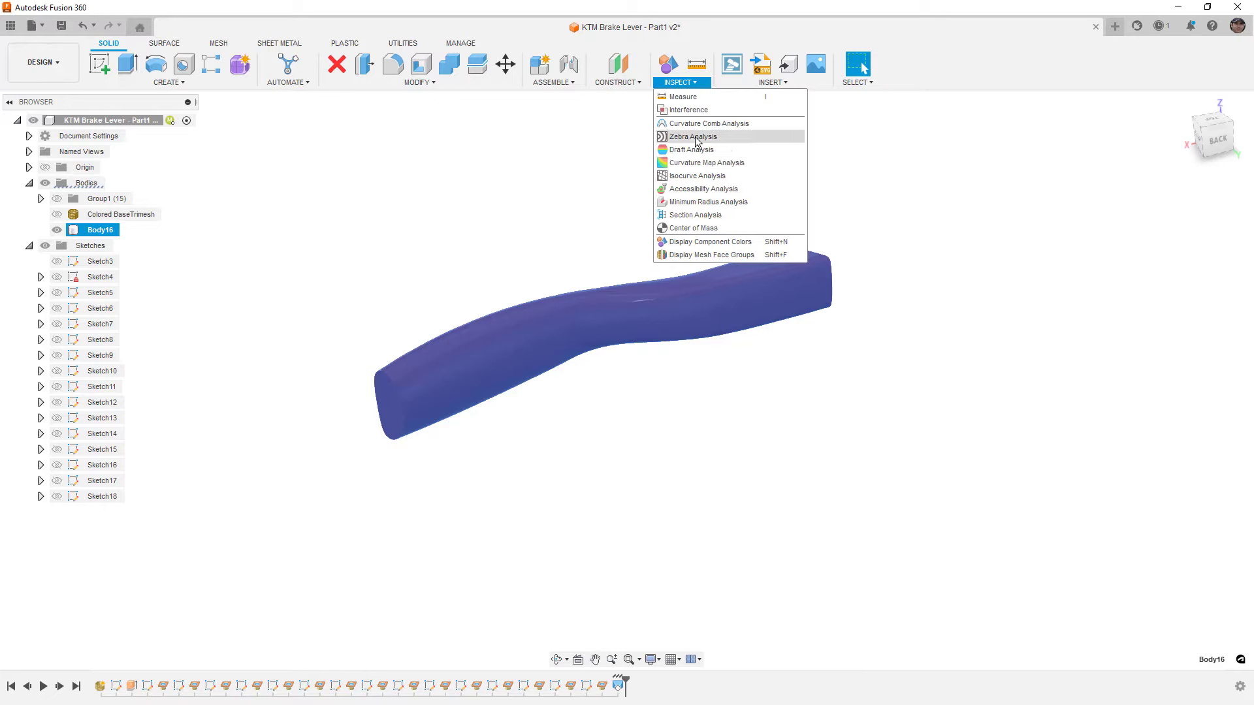
{"action": "left_click", "coordinate": [692, 240]}
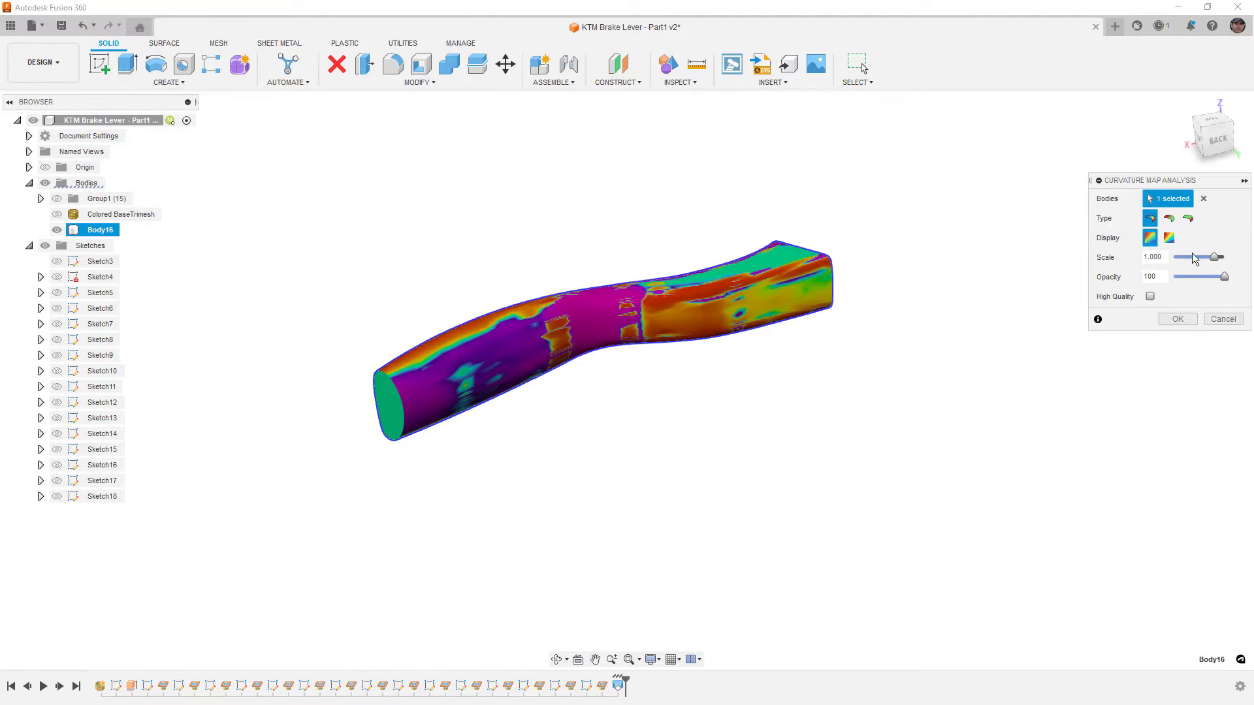
{"action": "left_click", "coordinate": [1188, 218]}
{"action": "left_click_drag", "start_coordinate": [1172, 255], "coordinate": [1159, 255]}
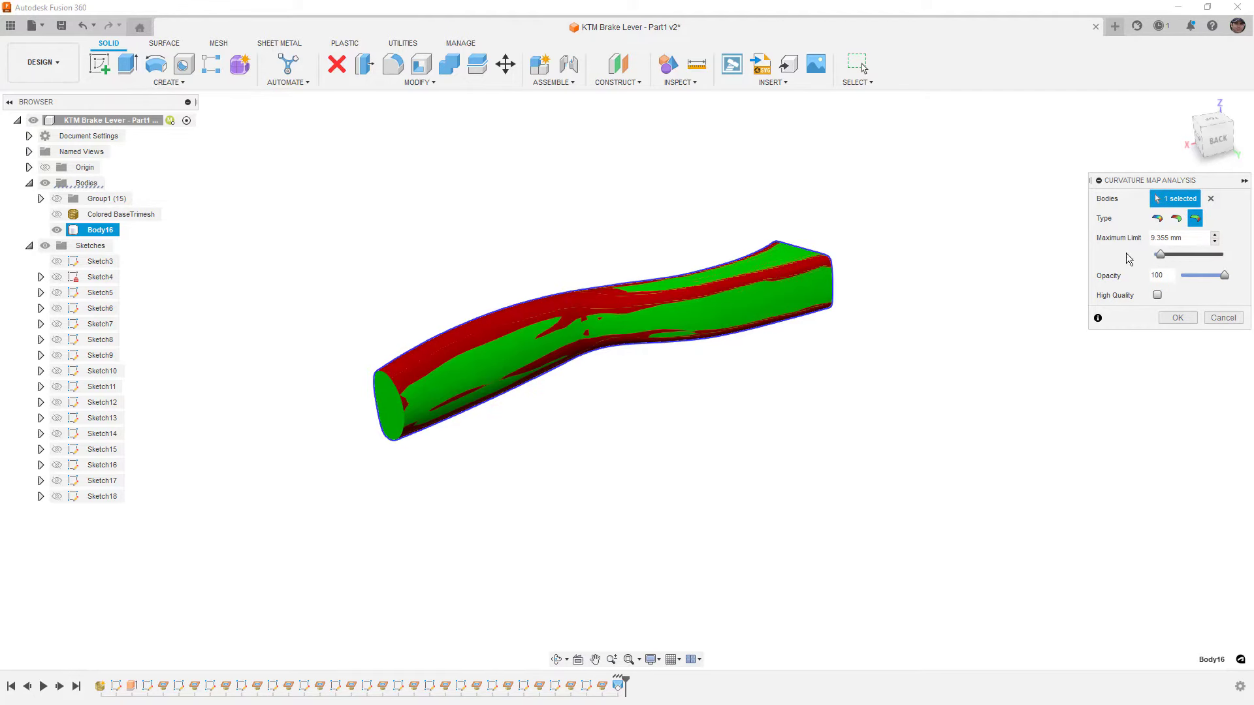
Examine the curvature map around the handle's bend, up close and from the back
{"action": "middle_click_drag", "start_coordinate": [800, 265], "coordinate": [839, 263], "text": "shift"}
{"action": "scroll", "coordinate": [549, 324], "scroll_direction": "up", "scroll_amount": 3}
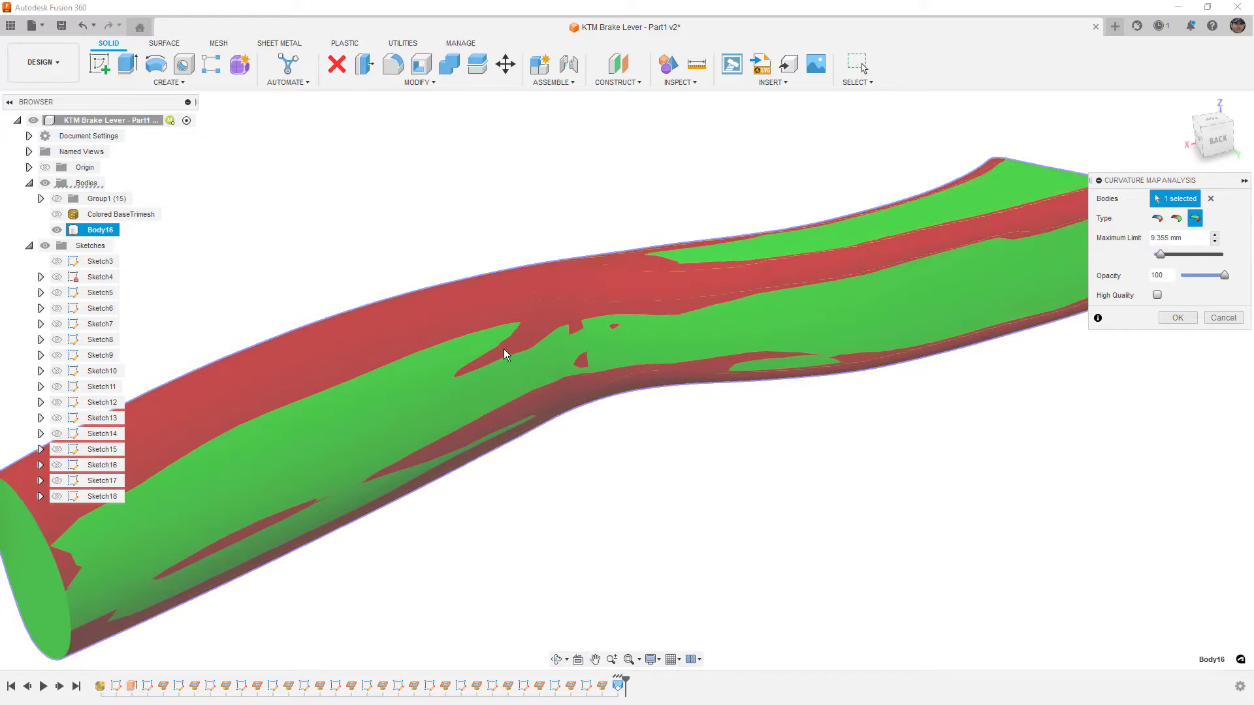
{"action": "middle_click_drag", "start_coordinate": [538, 338], "coordinate": [758, 374], "text": "shift"}
{"action": "scroll", "coordinate": [769, 370], "scroll_direction": "up", "scroll_amount": 5}
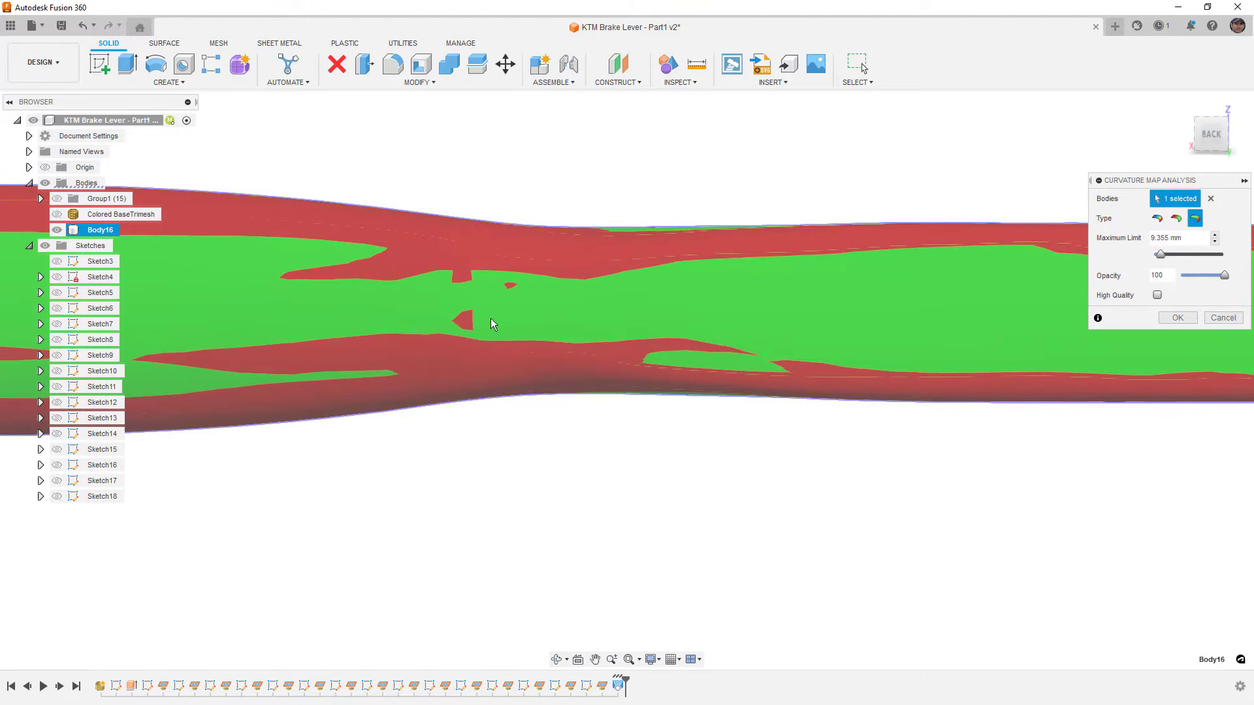
{"action": "scroll", "coordinate": [491, 324], "scroll_direction": "down", "scroll_amount": 4}
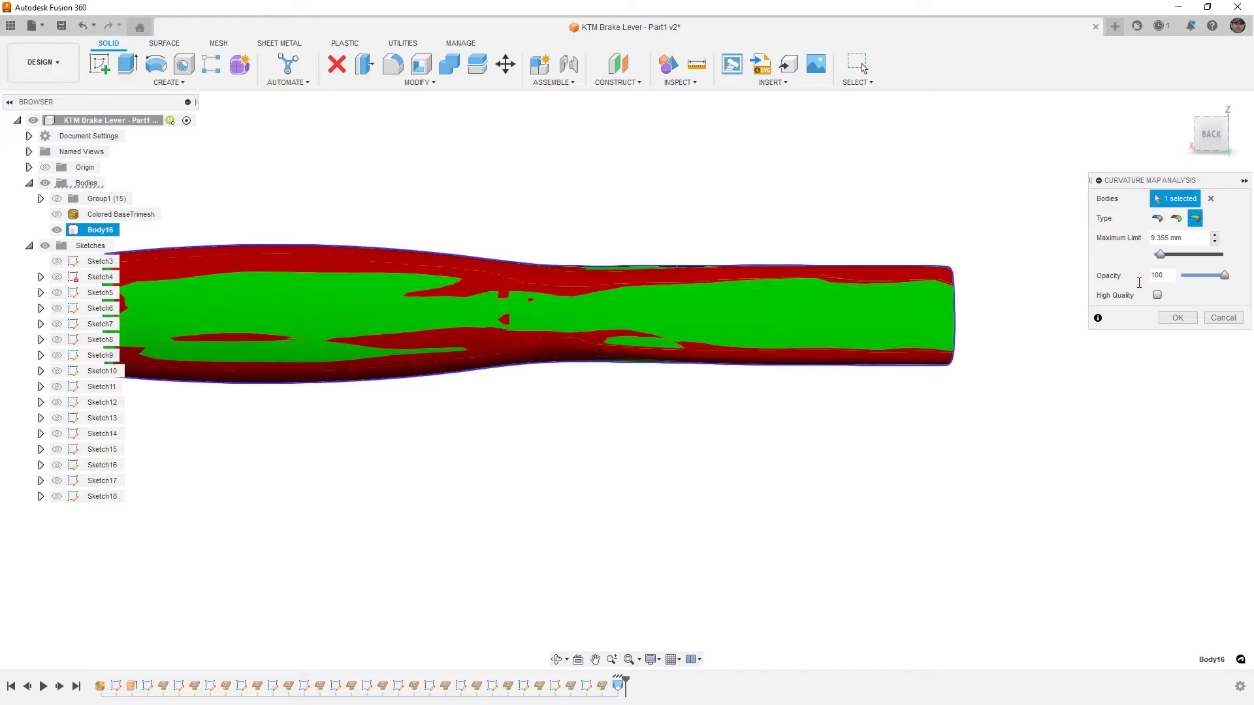
Check the handle's curvature map at a maximum limit of 5.617 mm from several angles and cancel the analysis
{"action": "left_click_drag", "start_coordinate": [1160, 255], "coordinate": [1157, 255]}
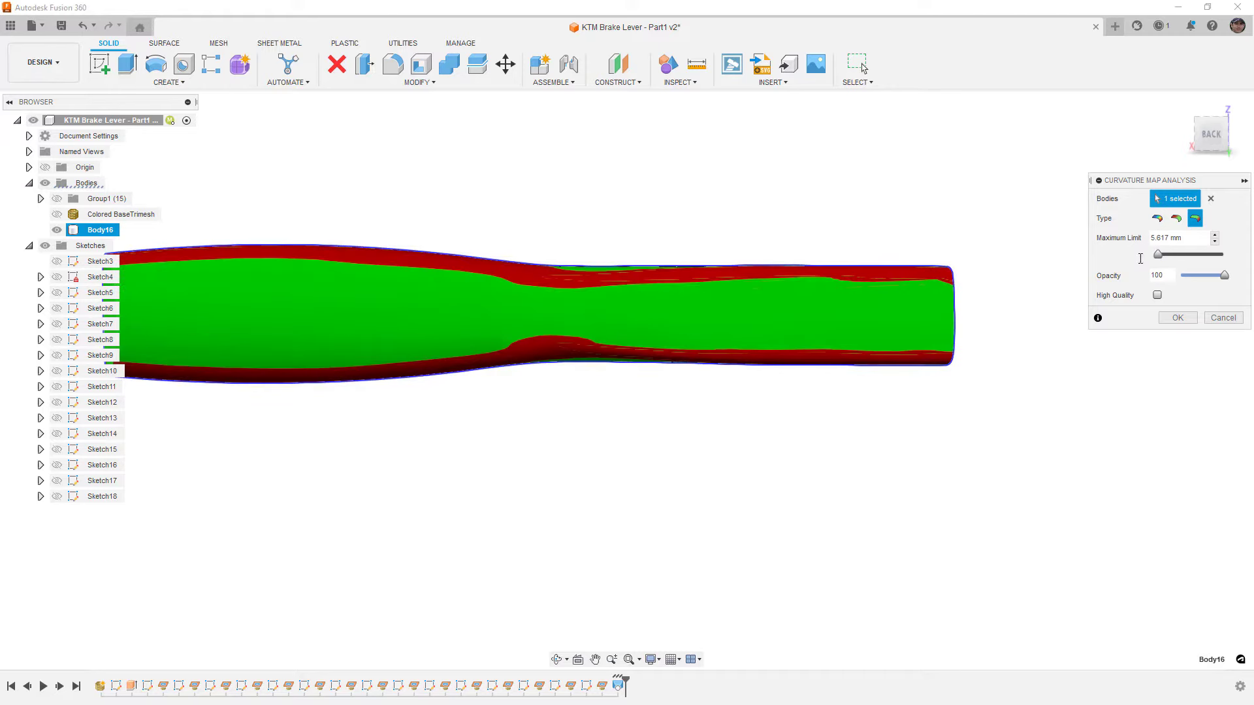
{"action": "scroll", "coordinate": [981, 307], "scroll_direction": "down", "scroll_amount": 3}
{"action": "middle_click_drag", "start_coordinate": [811, 316], "coordinate": [805, 358], "text": "shift"}
{"action": "scroll", "coordinate": [888, 314], "scroll_direction": "up", "scroll_amount": 5}
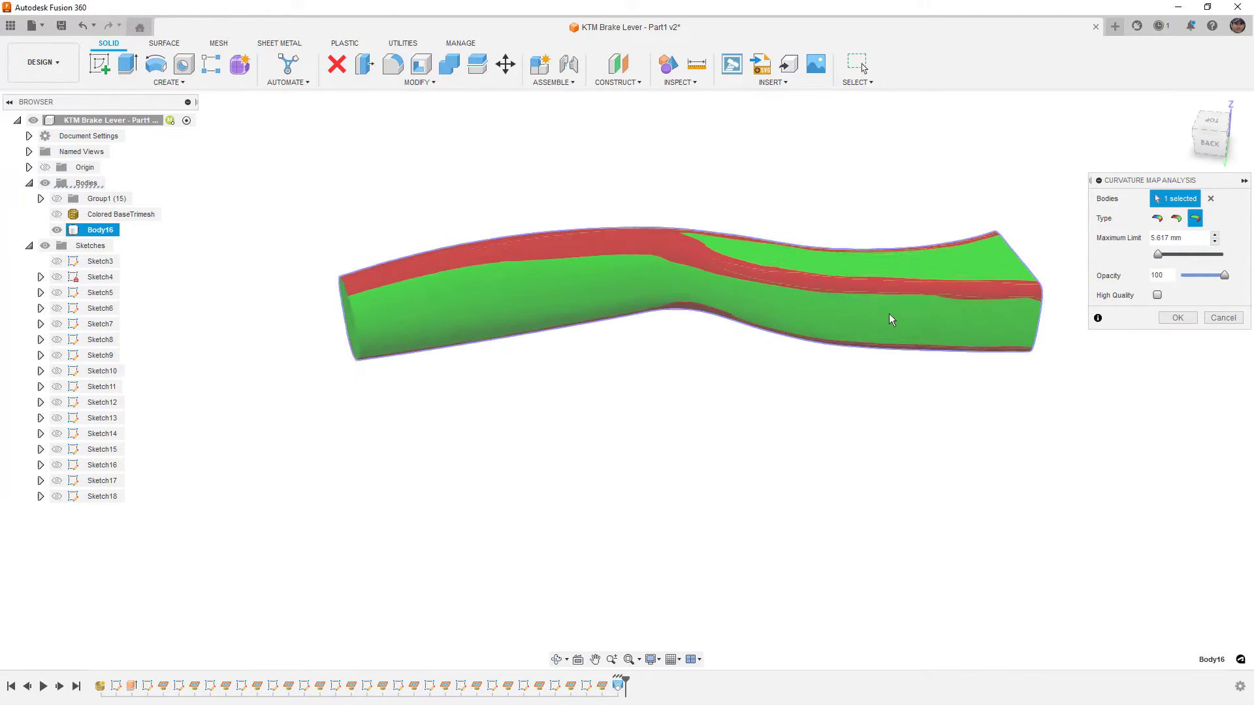
{"action": "middle_click_drag", "start_coordinate": [887, 301], "coordinate": [910, 258], "text": "shift"}
{"action": "left_click", "coordinate": [1223, 318]}
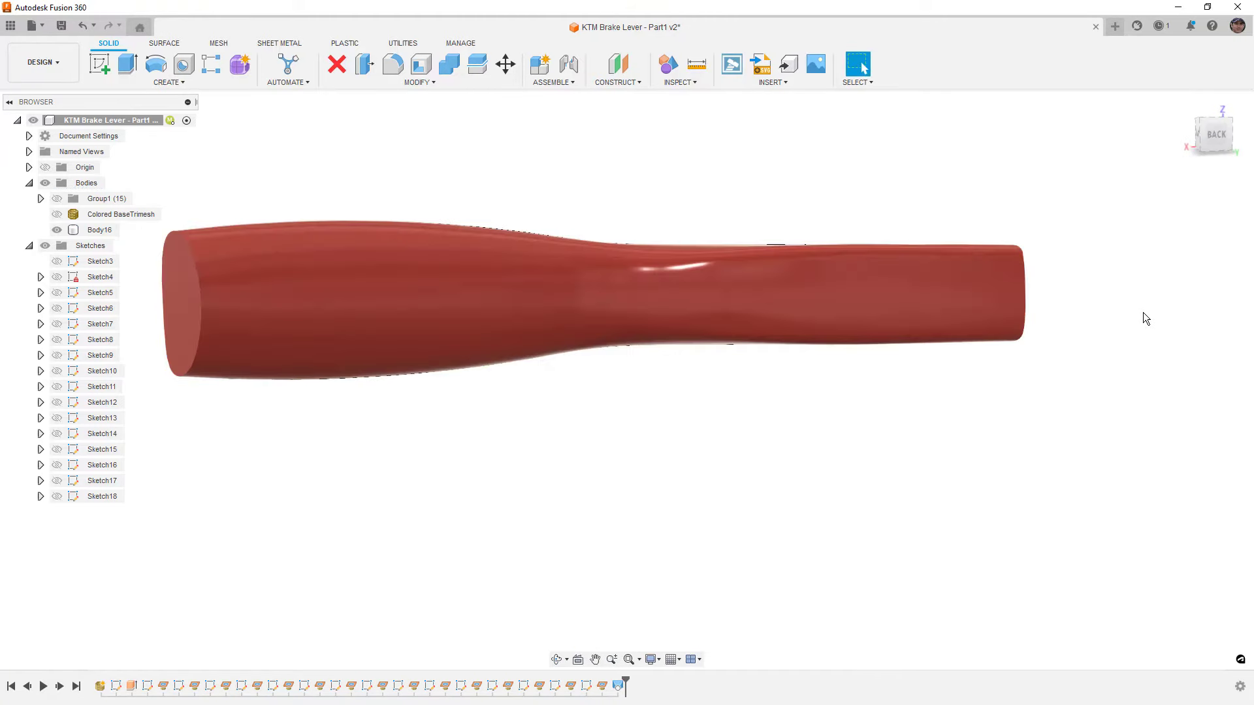
Save the design with the lofted handle as a new version, keeping the default version description
{"action": "scroll", "coordinate": [1058, 320], "scroll_direction": "down", "scroll_amount": 2}
{"action": "middle_click_drag", "start_coordinate": [1055, 315], "coordinate": [833, 366], "text": "shift"}
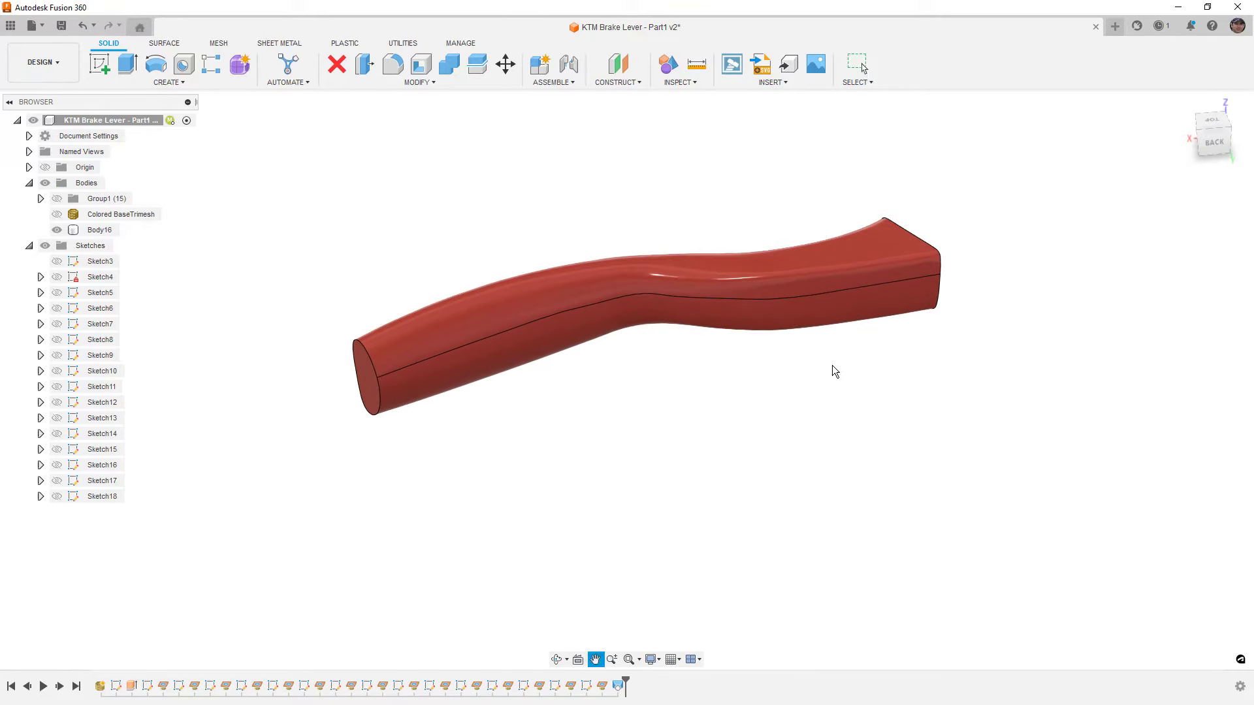
{"action": "key", "text": "ctrl+s"}
{"action": "left_click", "coordinate": [648, 389]}
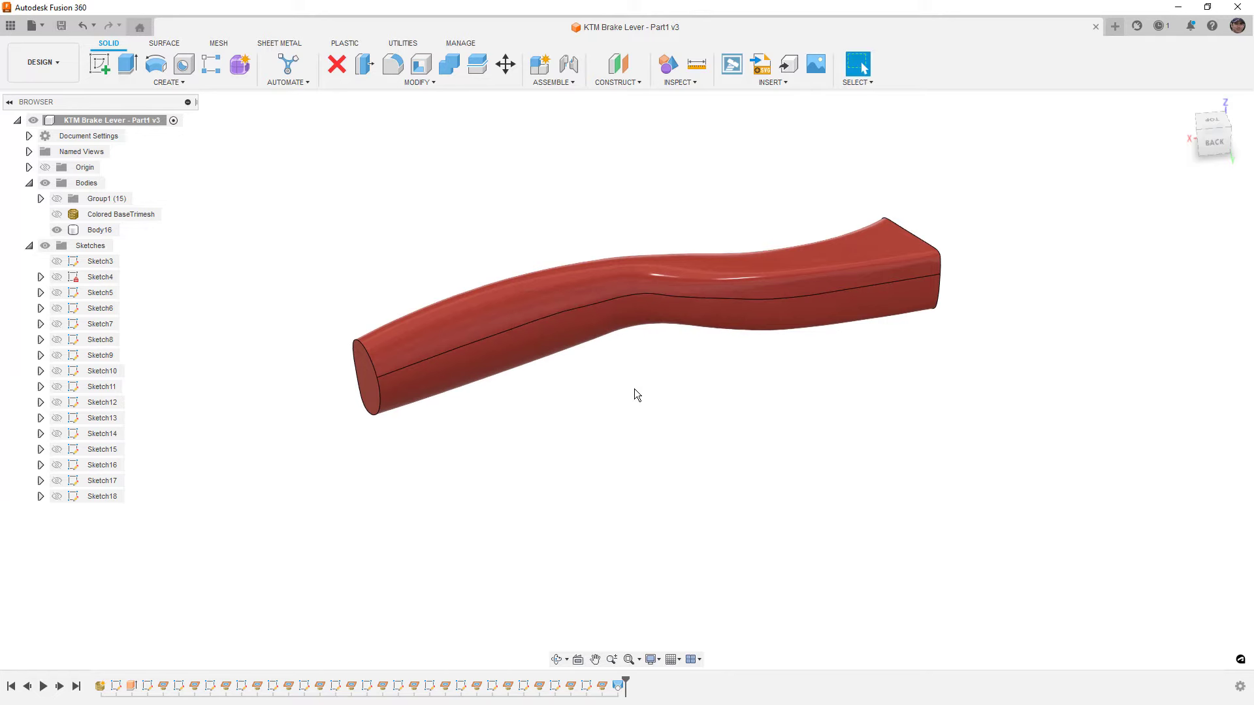
Show the Colored BaseTrimesh scan over the lofted body and compare the two along the handle
{"action": "left_click", "coordinate": [57, 214]}
{"action": "middle_click_drag", "start_coordinate": [911, 374], "coordinate": [893, 405], "text": "shift"}
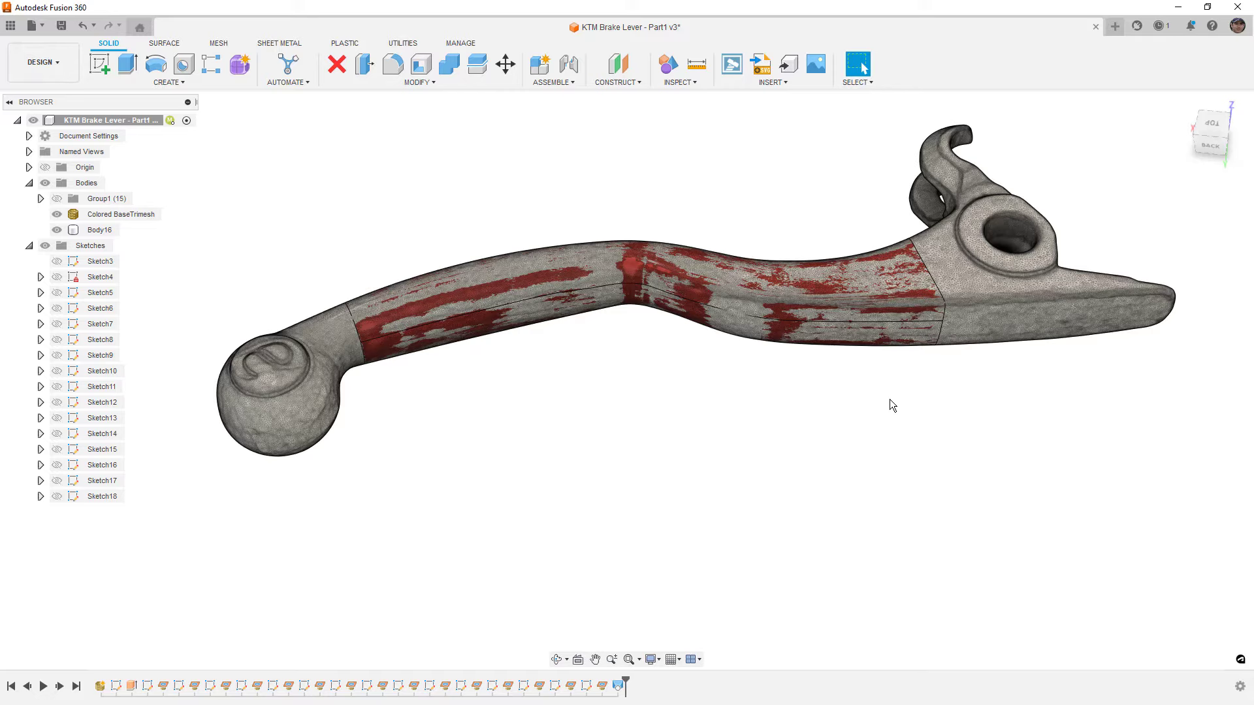
{"action": "middle_click_drag", "start_coordinate": [921, 411], "coordinate": [896, 393], "text": "shift"}
{"action": "key", "text": "Escape"}
{"action": "scroll", "coordinate": [928, 338], "scroll_direction": "up", "scroll_amount": 5}
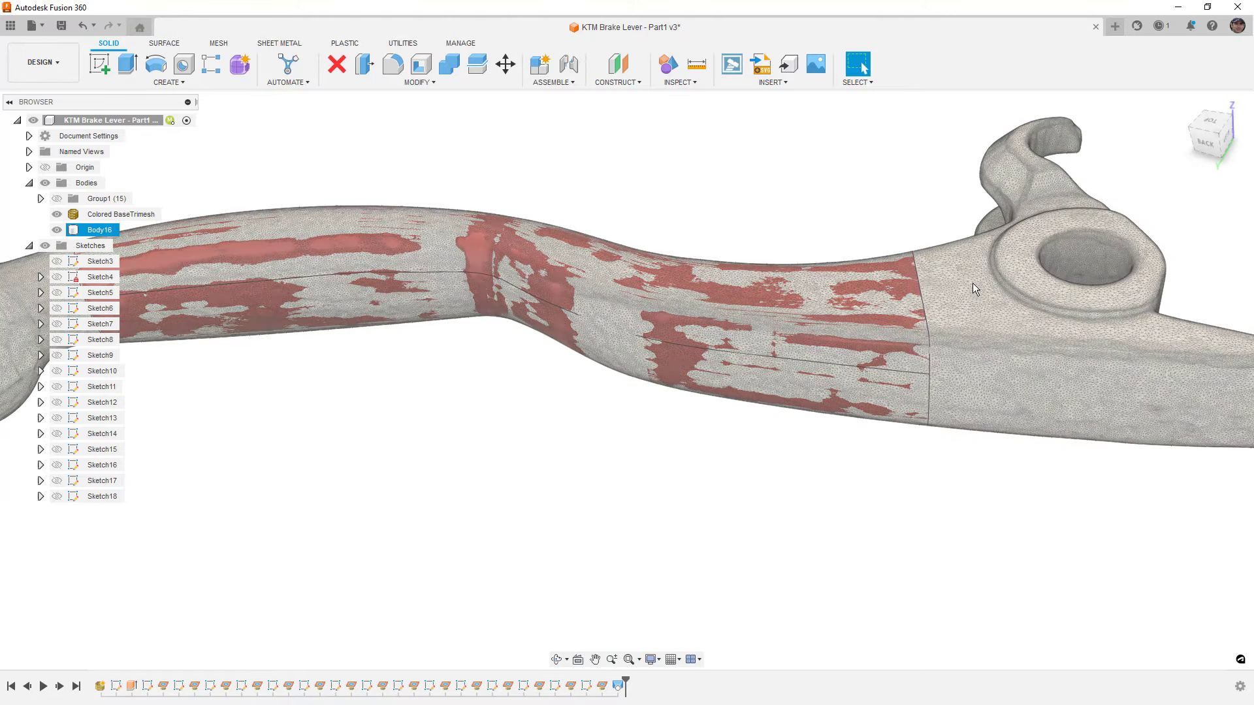
{"action": "scroll", "coordinate": [1164, 266], "scroll_direction": "down", "scroll_amount": 4}
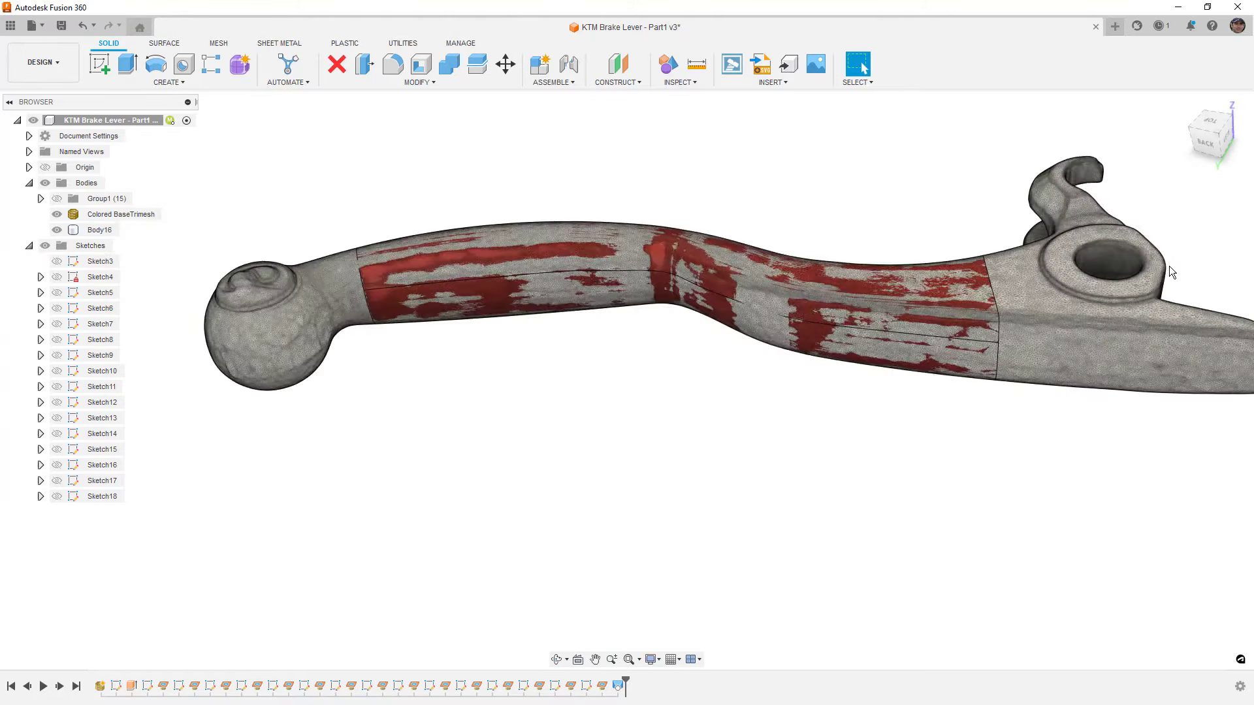
{"action": "middle_click_drag", "start_coordinate": [1169, 265], "coordinate": [988, 259]}
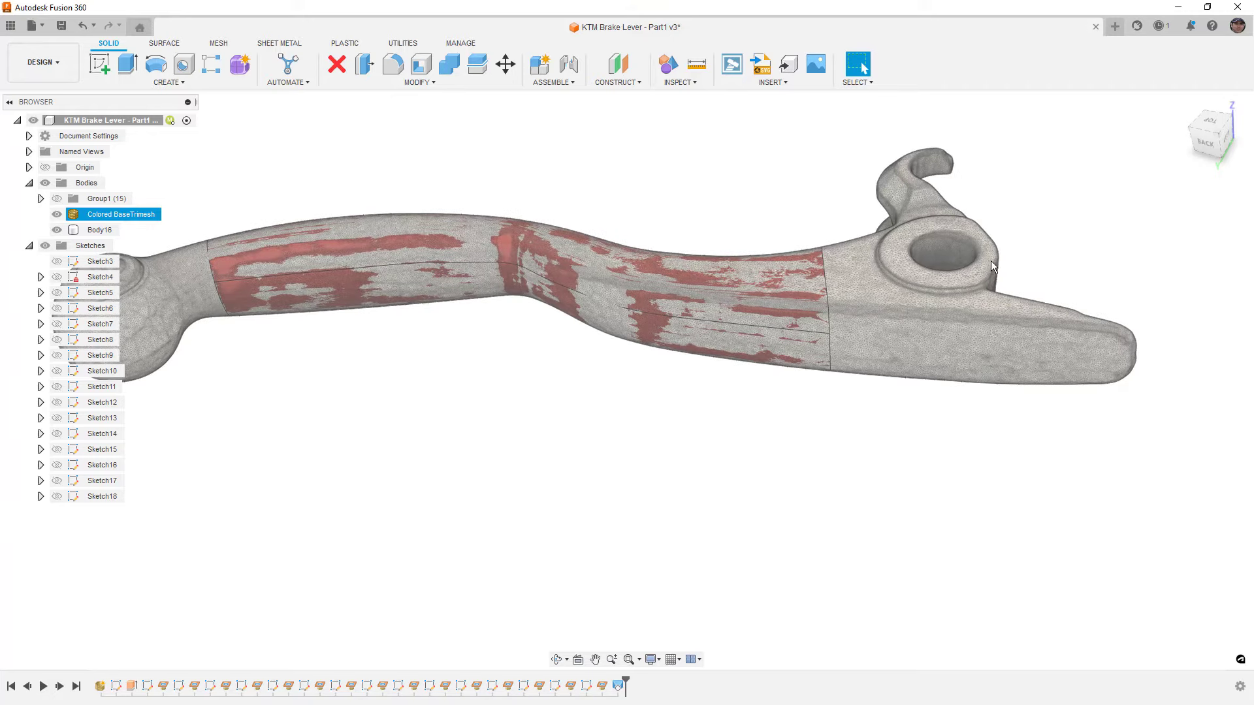
Examine the scan's pivot end and its transition to the lofted handle, including from the opposite side of the lever
{"action": "left_click", "coordinate": [1002, 261]}
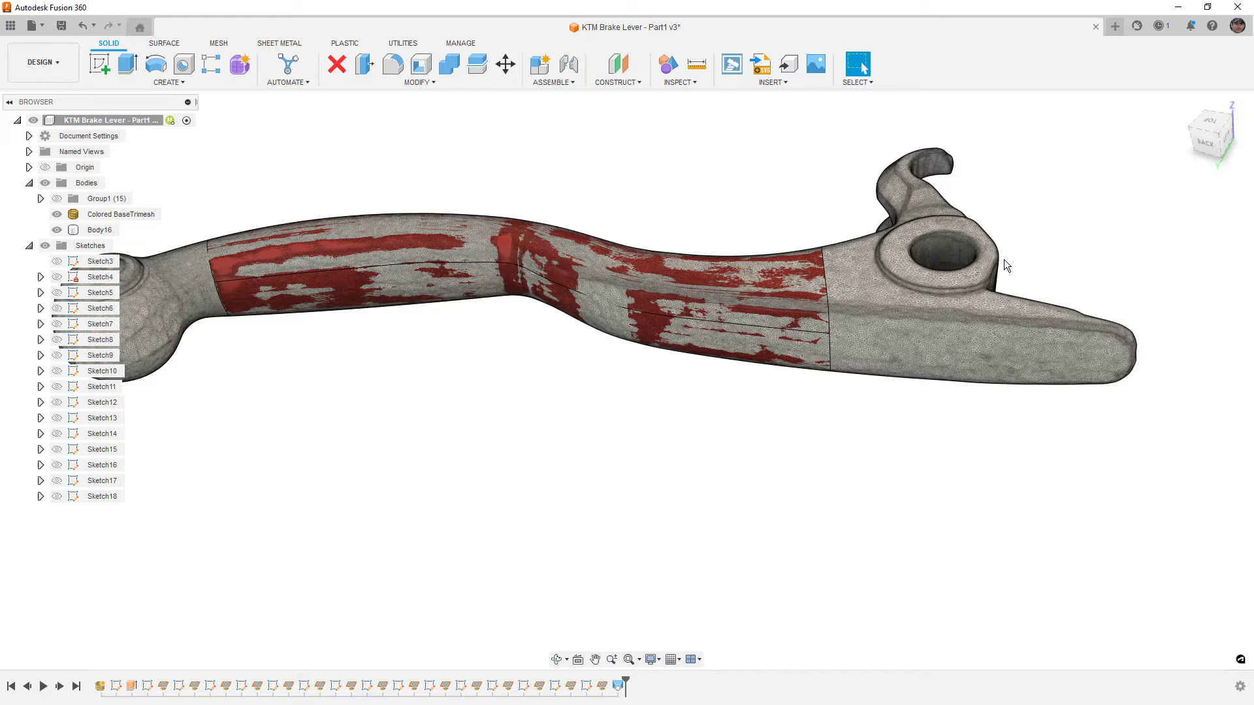
{"action": "left_click", "coordinate": [843, 293]}
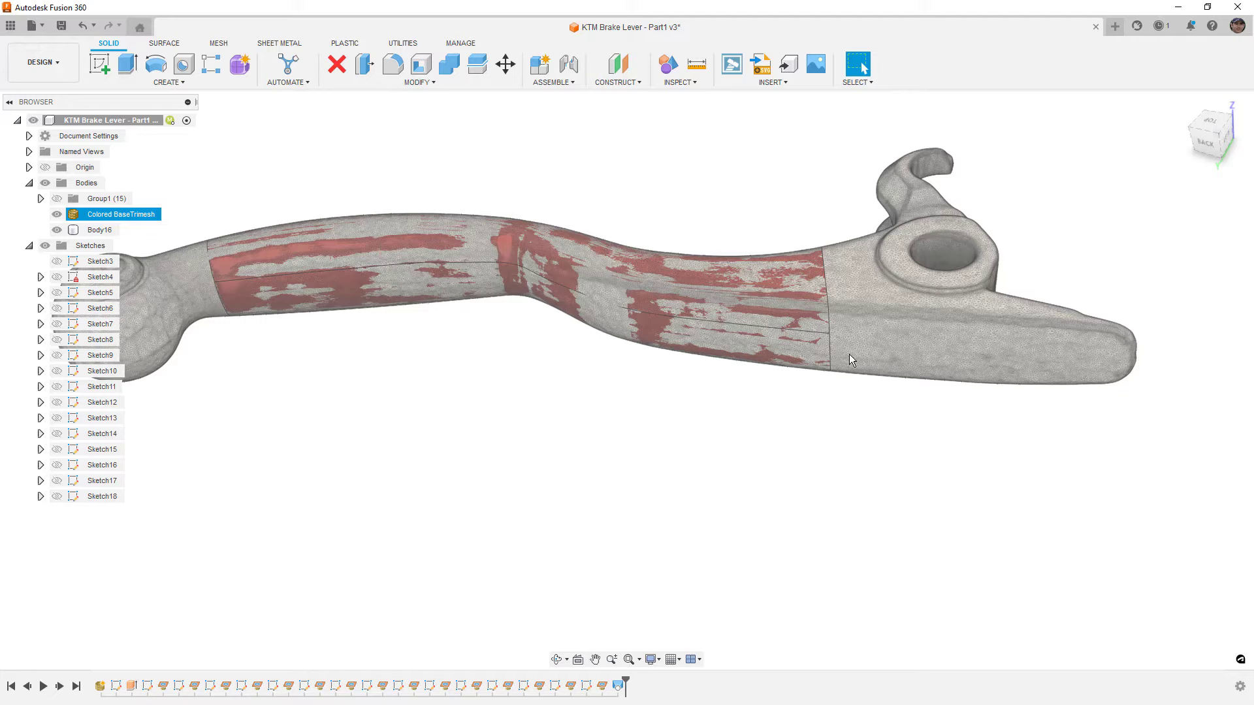
{"action": "left_click", "coordinate": [847, 389]}
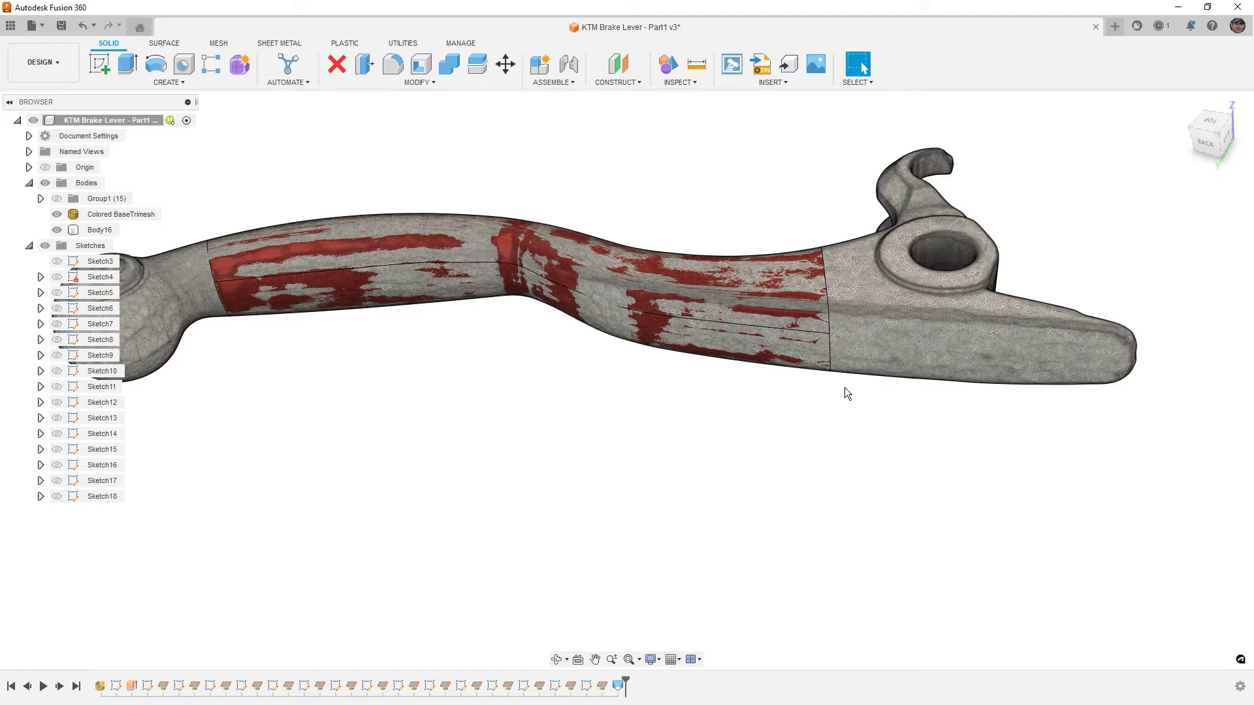
{"action": "left_click", "coordinate": [933, 231]}
{"action": "key", "text": "F4"}
{"action": "left_click_drag", "start_coordinate": [918, 340], "coordinate": [1052, 459]}
{"action": "key", "text": "Escape"}
{"action": "middle_click_drag", "start_coordinate": [870, 435], "coordinate": [904, 515], "text": "shift"}
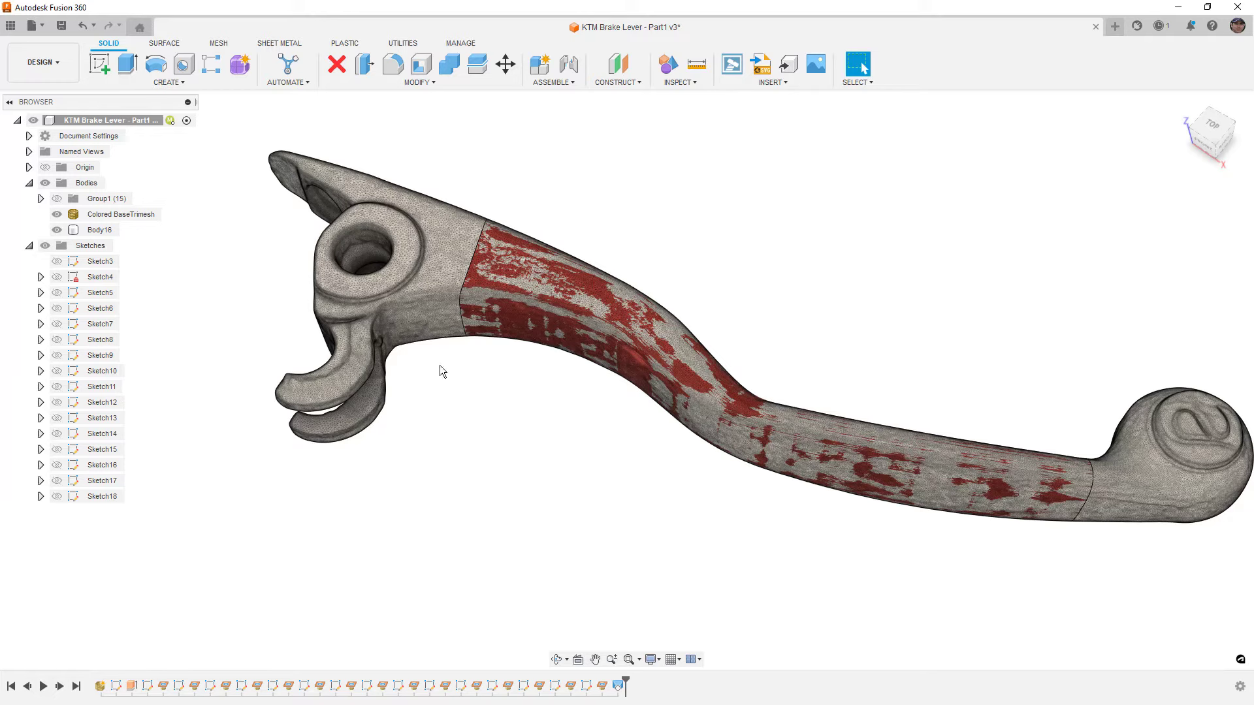
Hide the lofted body so only the scan is displayed, and save the design with the default version description
{"action": "left_click", "coordinate": [59, 230]}
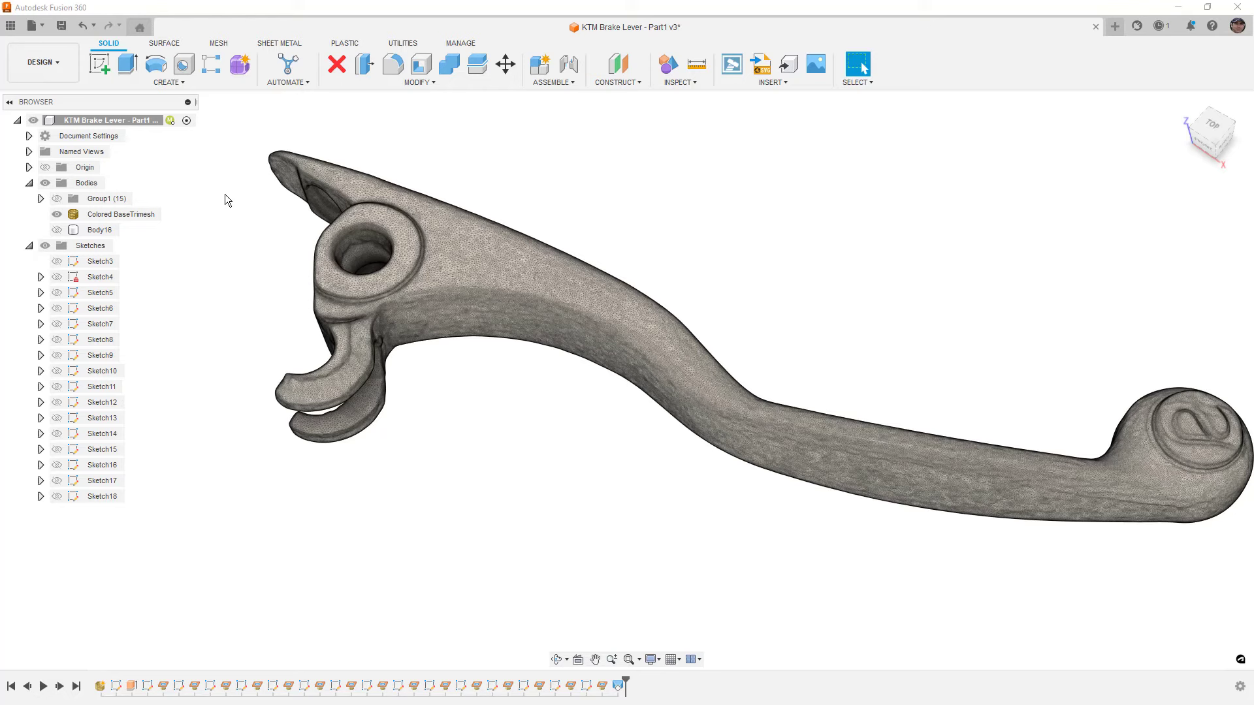
{"action": "scroll", "coordinate": [291, 237], "scroll_direction": "down", "scroll_amount": 4}
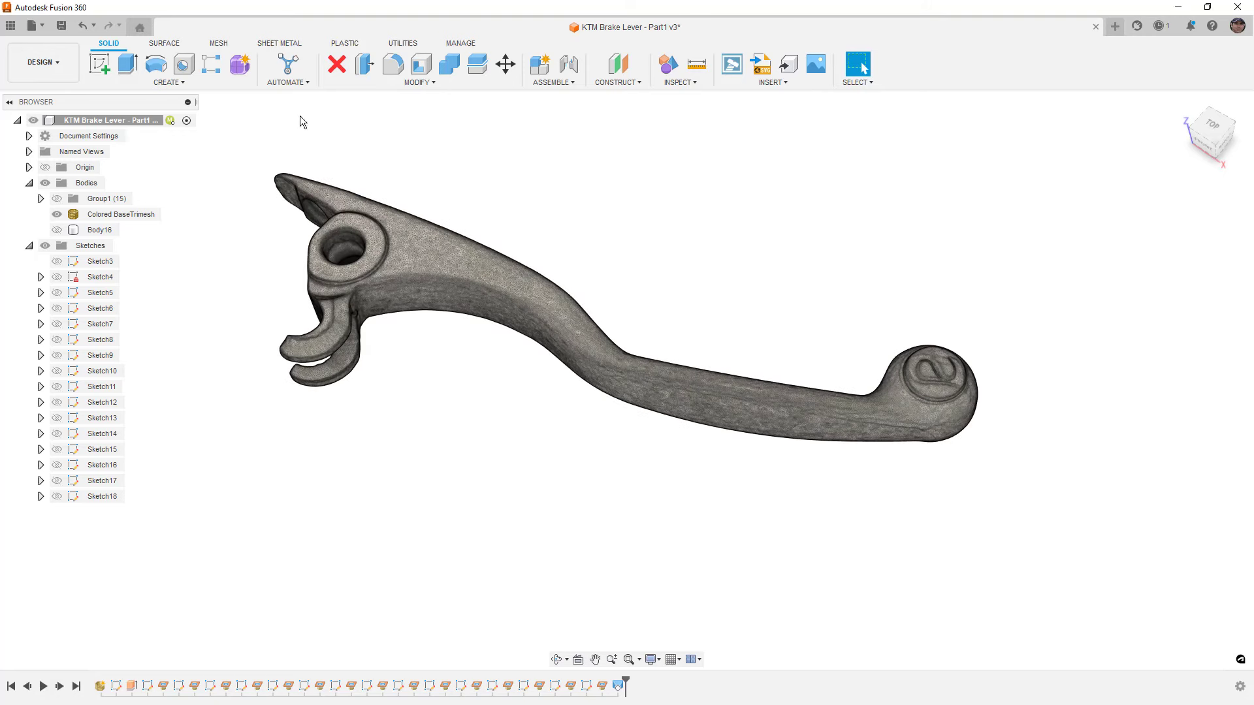
{"action": "left_click", "coordinate": [62, 26]}
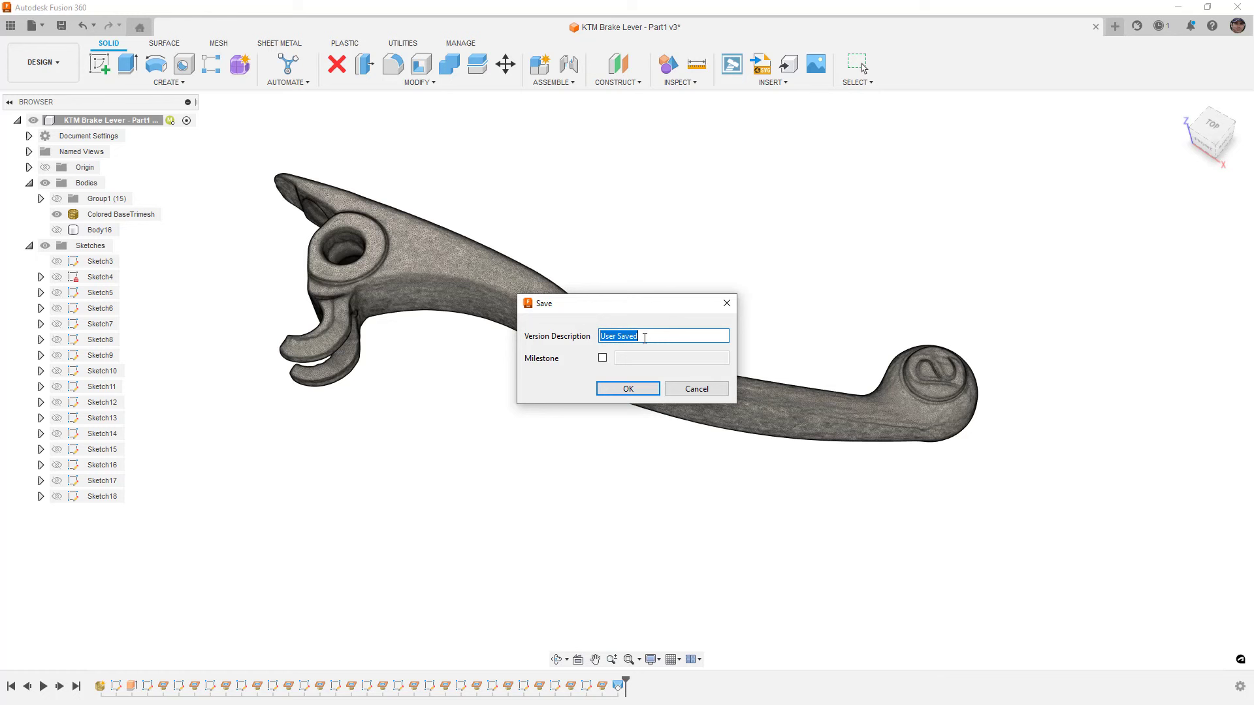
{"action": "left_click", "coordinate": [628, 389]}
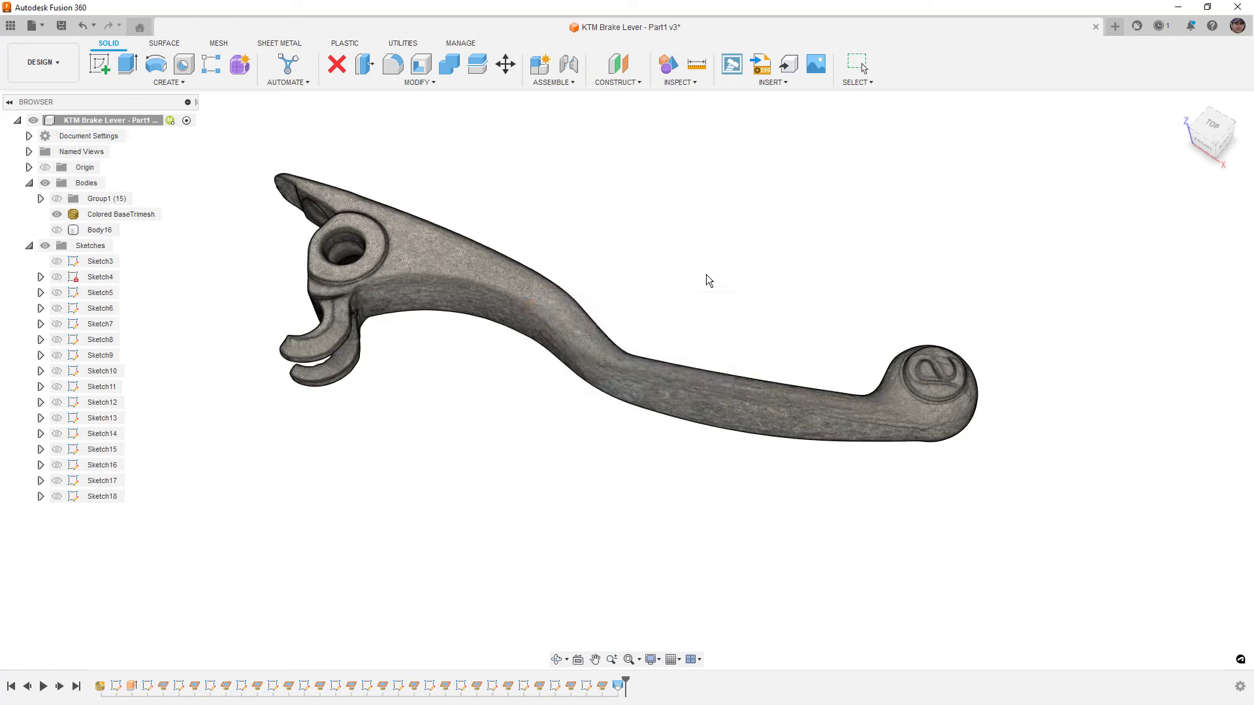